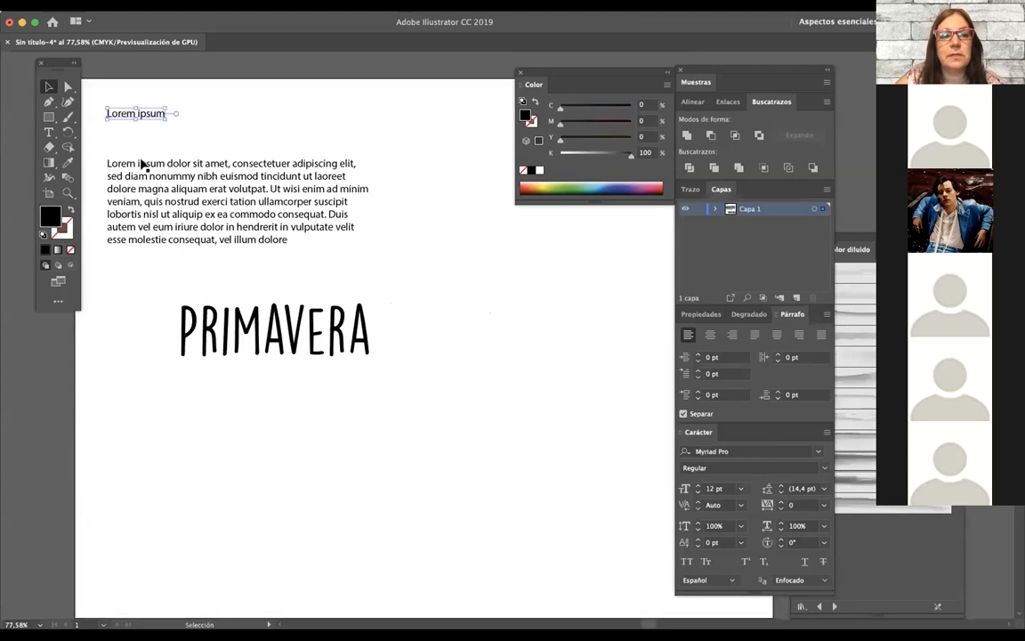
Try an area text frame filled with placeholder text in the empty area beside the word PRIMAVERA, and delete it
left_click(125, 113)
left_click(189, 112)
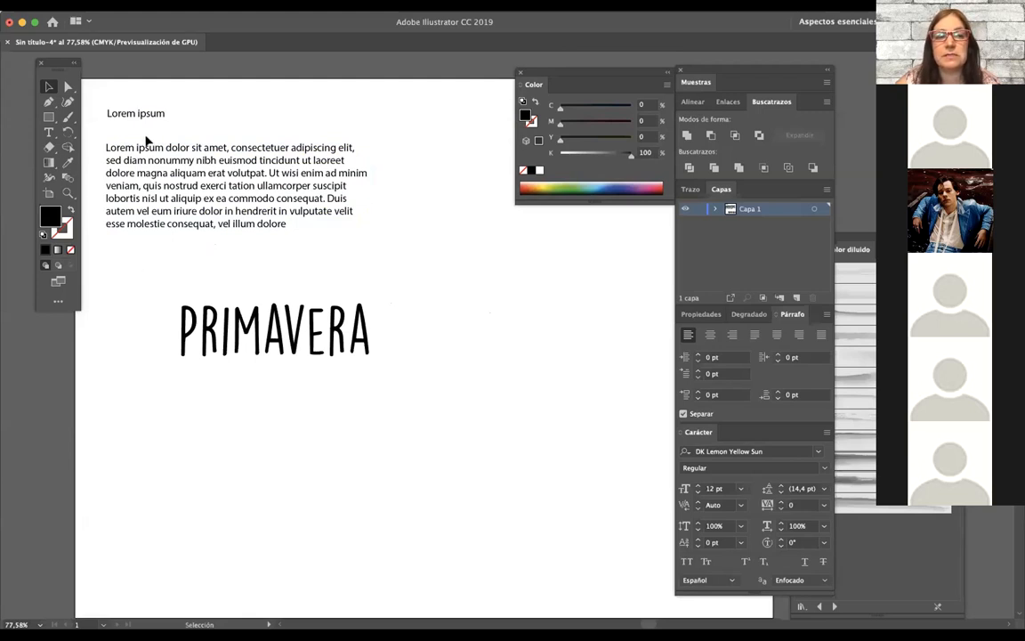
left_click(49, 133)
left_click_drag(470, 286, 626, 521)
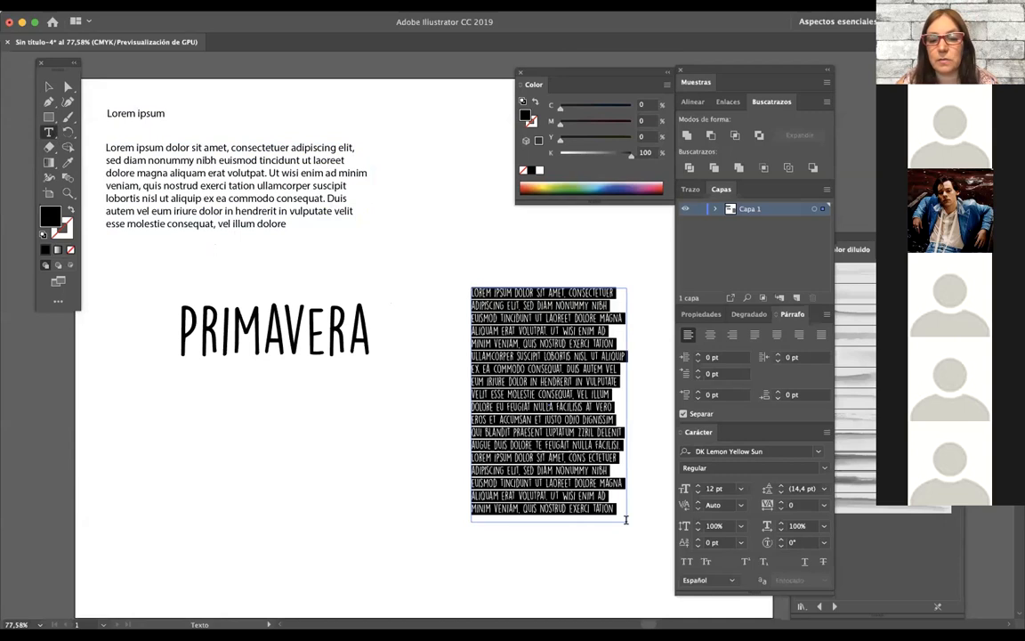
left_click(49, 86)
key("Delete")
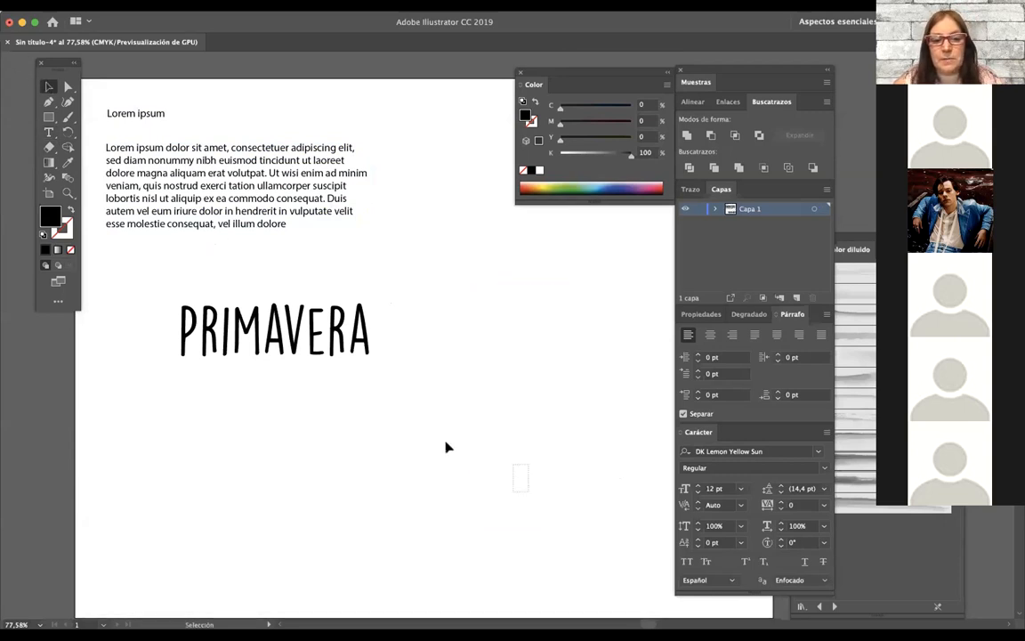
Move the word PRIMAVERA slightly up and to the left, and float the Carácter panel on its own beside it
scroll(316, 347, "left", 1)
left_click(316, 347)
left_click_drag(315, 347, 296, 327)
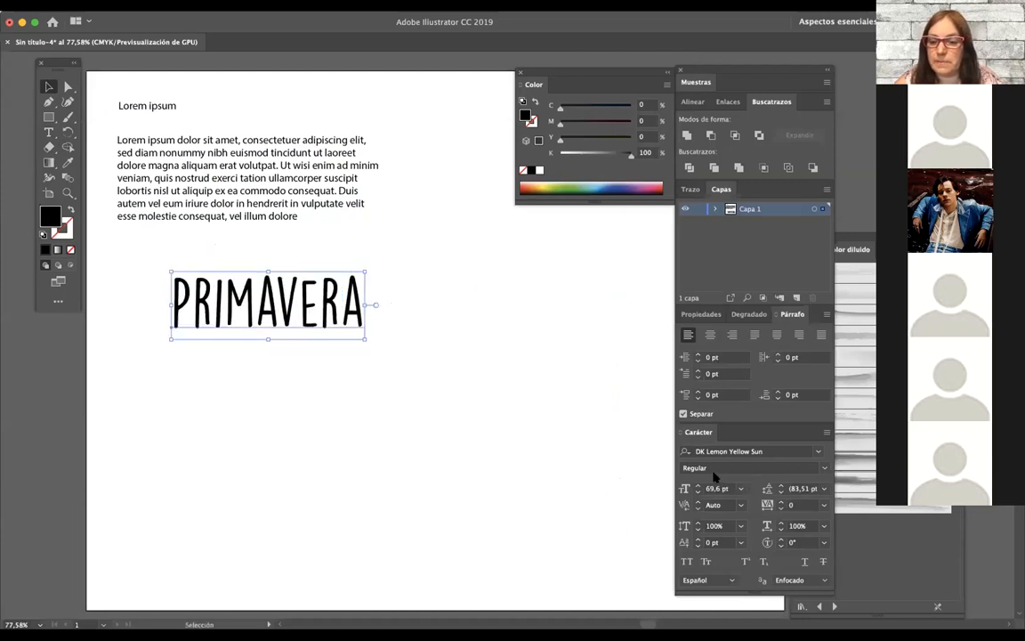
left_click_drag(696, 433, 567, 312)
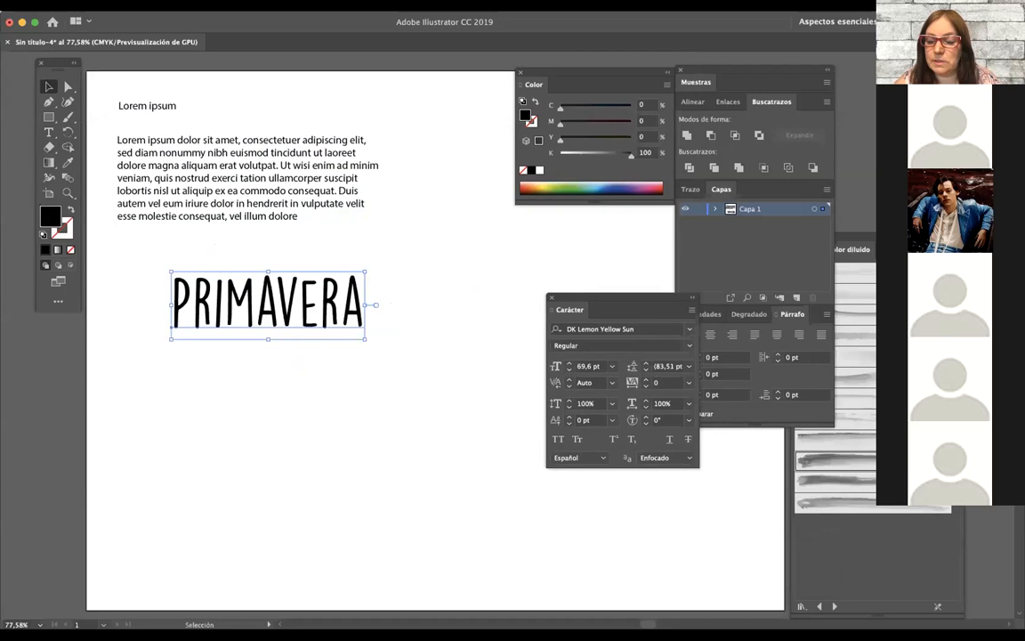
left_click_drag(601, 311, 563, 280)
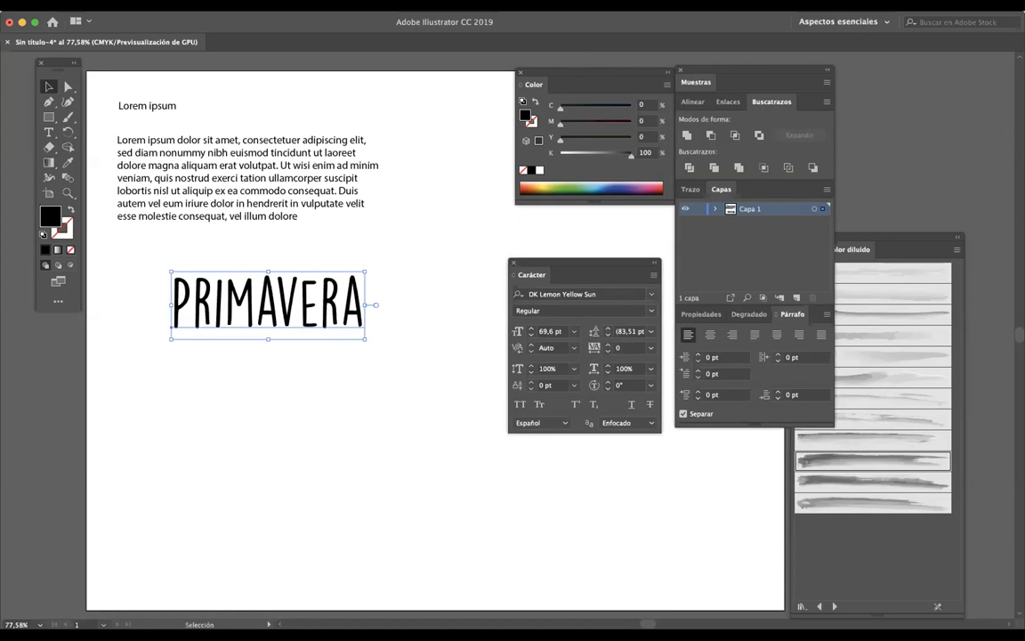
Switch to Safari with the dafont.com page and hide the browser's reading-list sidebar
key("Tab")
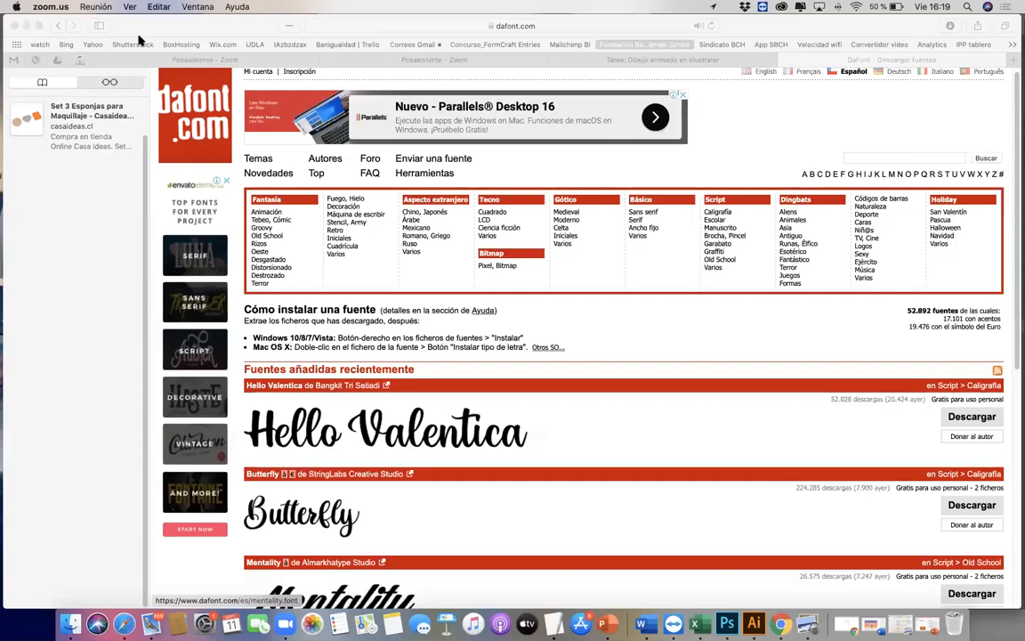
left_click(153, 27)
left_click(613, 387)
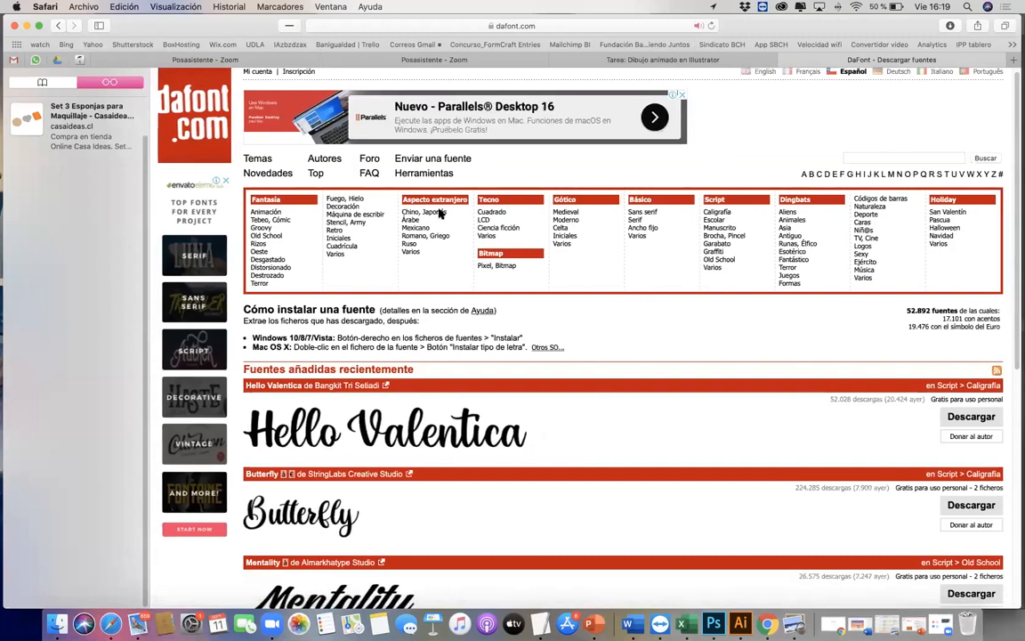
left_click_drag(83, 111, 47, 114)
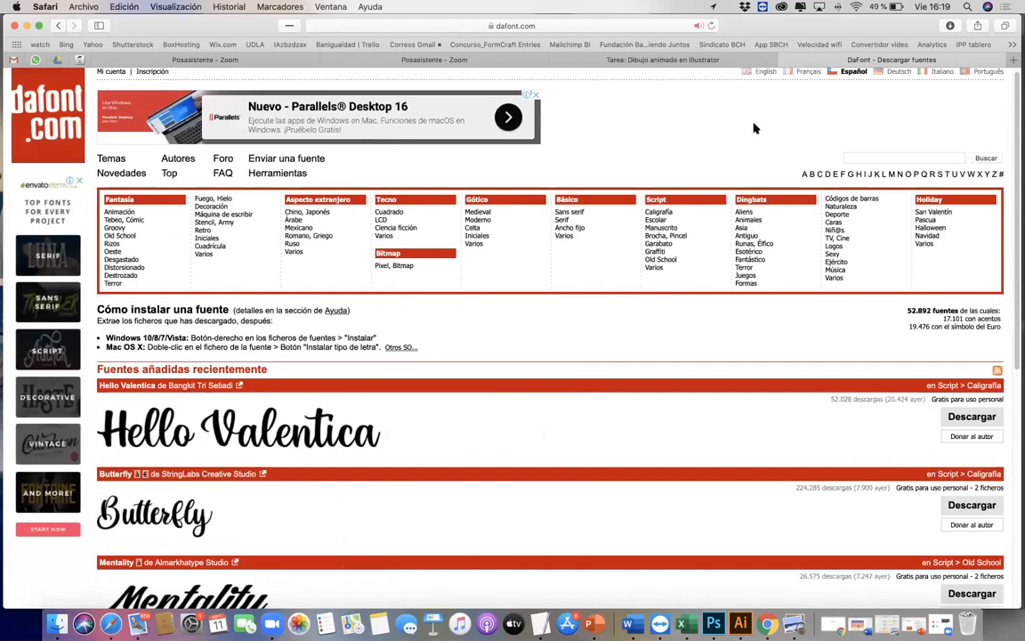
Look over the recently added fonts on the home page and open the Mexicano category under Aspecto extranjero
scroll(747, 319, "down", 1)
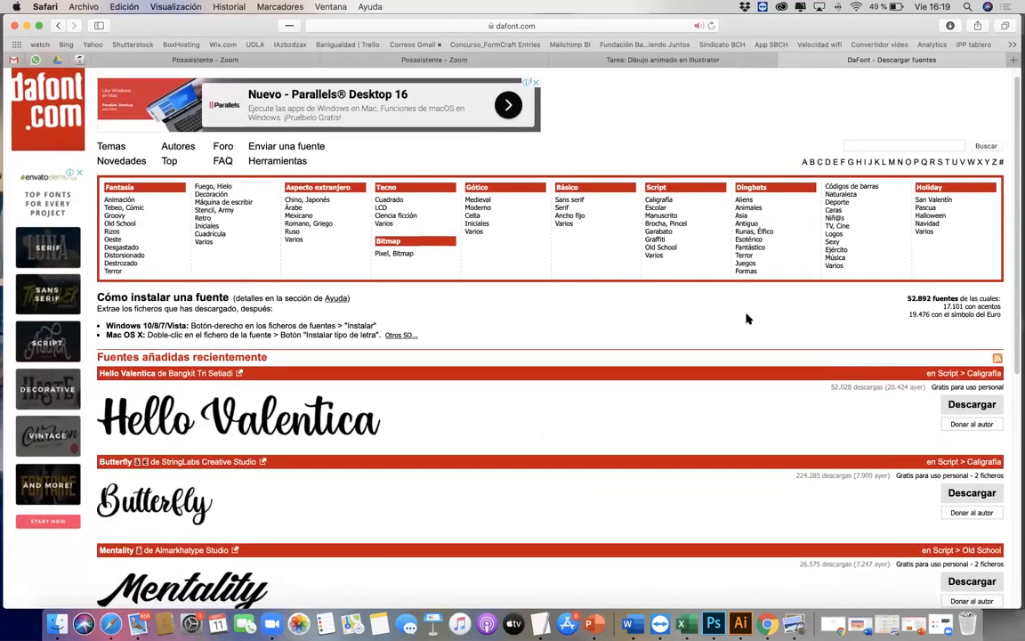
scroll(747, 319, "down", 8)
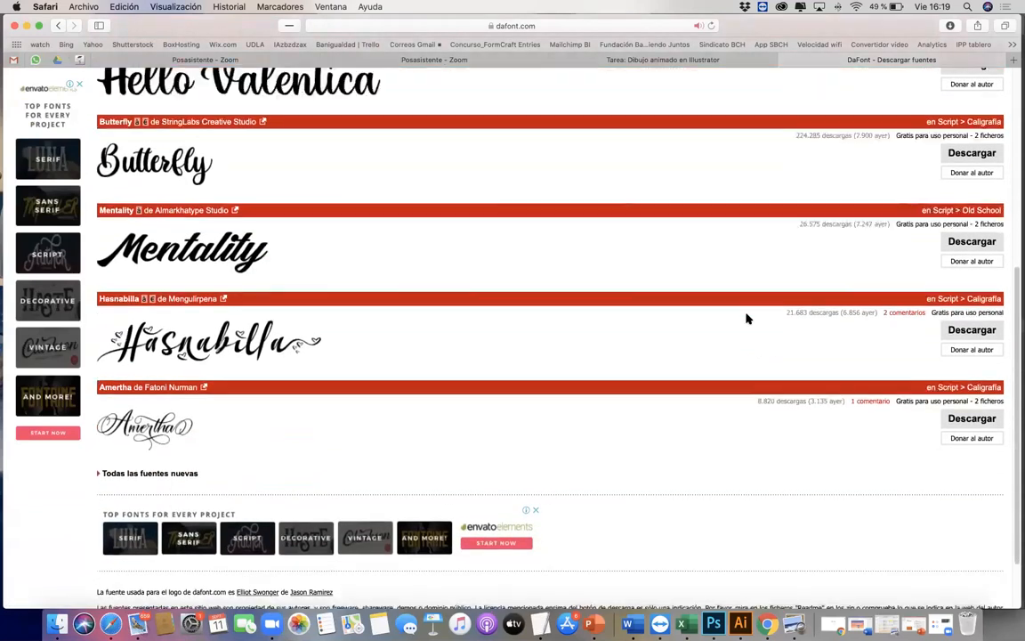
scroll(747, 318, "up", 10)
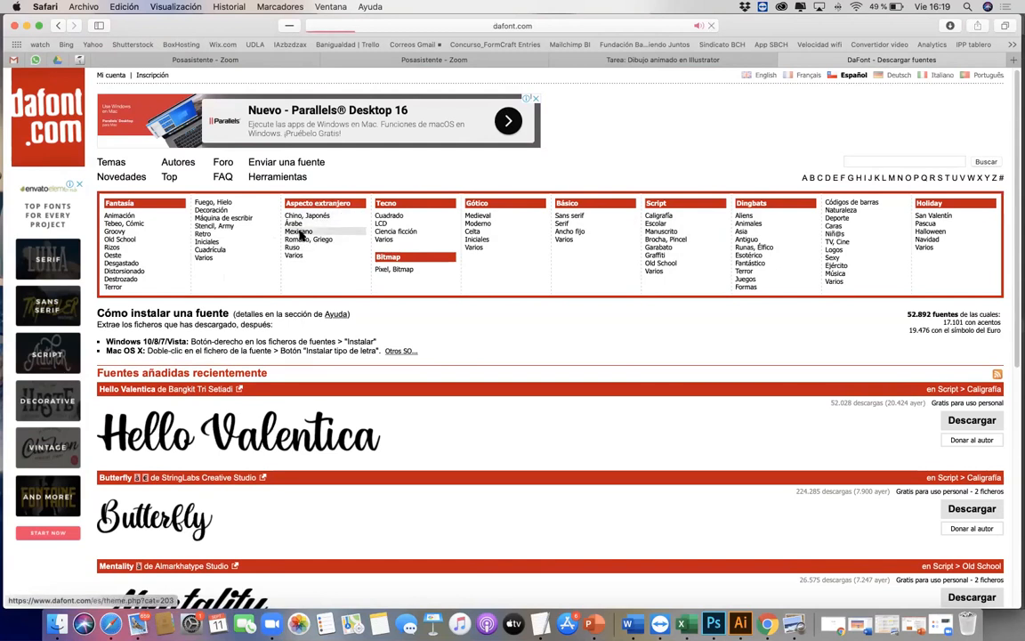
left_click(300, 232)
Examine the font samples listed in the Mexicano category
scroll(358, 268, "down", 2)
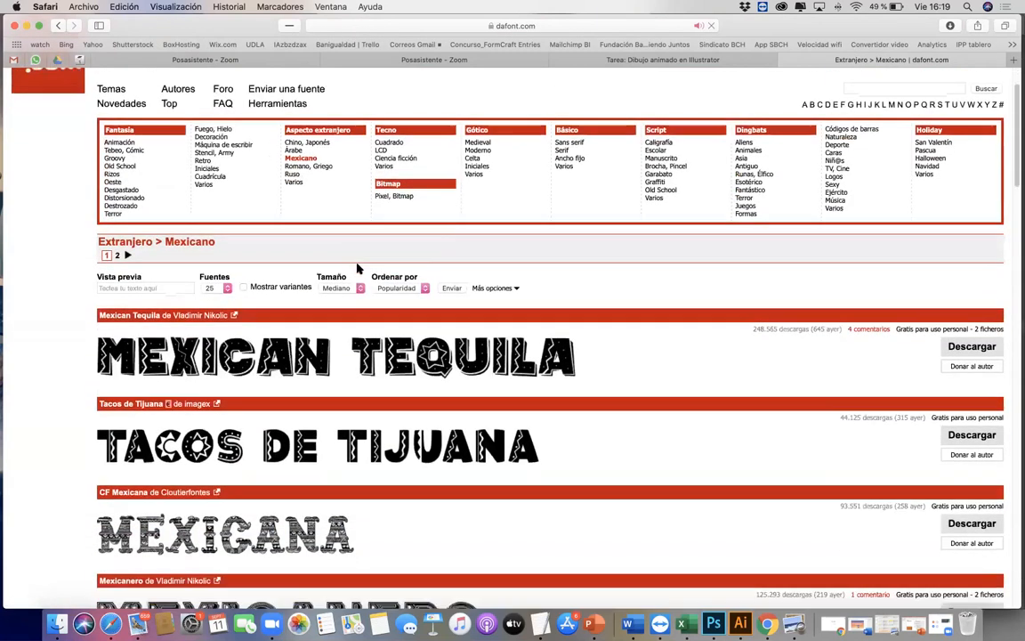
scroll(357, 268, "down", 2)
scroll(357, 268, "up", 3)
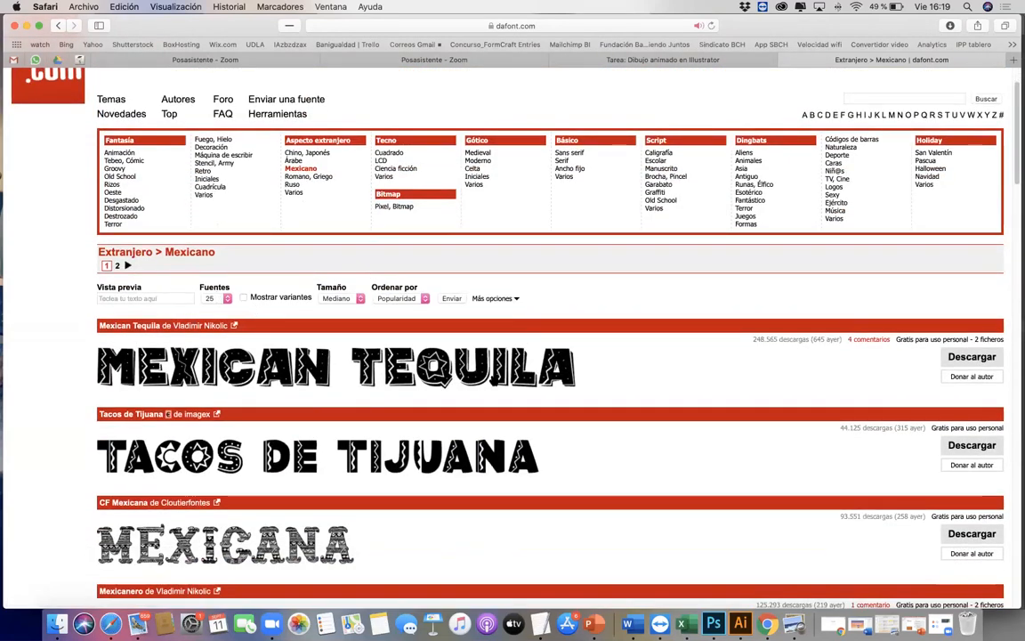
scroll(492, 381, "down", 10)
scroll(492, 379, "down", 6)
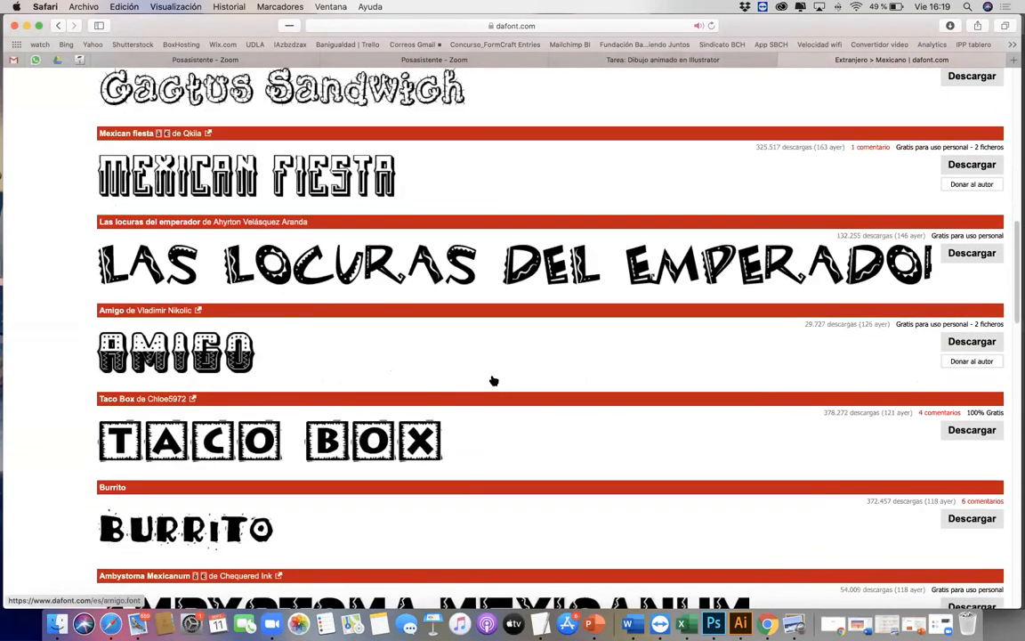
scroll(494, 381, "down", 4)
scroll(494, 381, "up", 11)
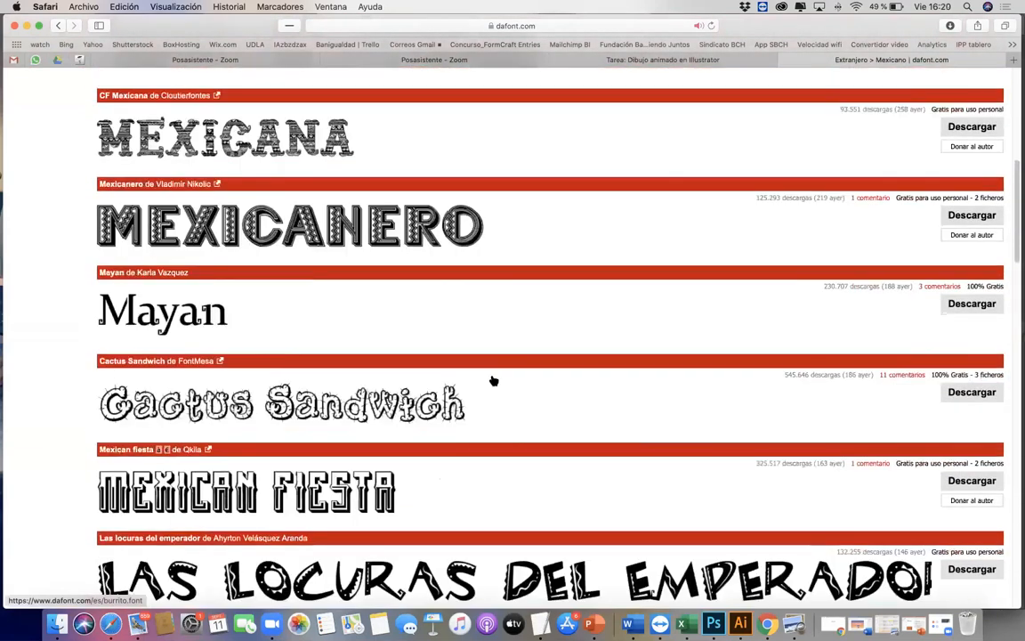
scroll(494, 381, "up", 10)
Preview the Mexicano fonts with the sample text "Tacos"
scroll(494, 381, "down", 3)
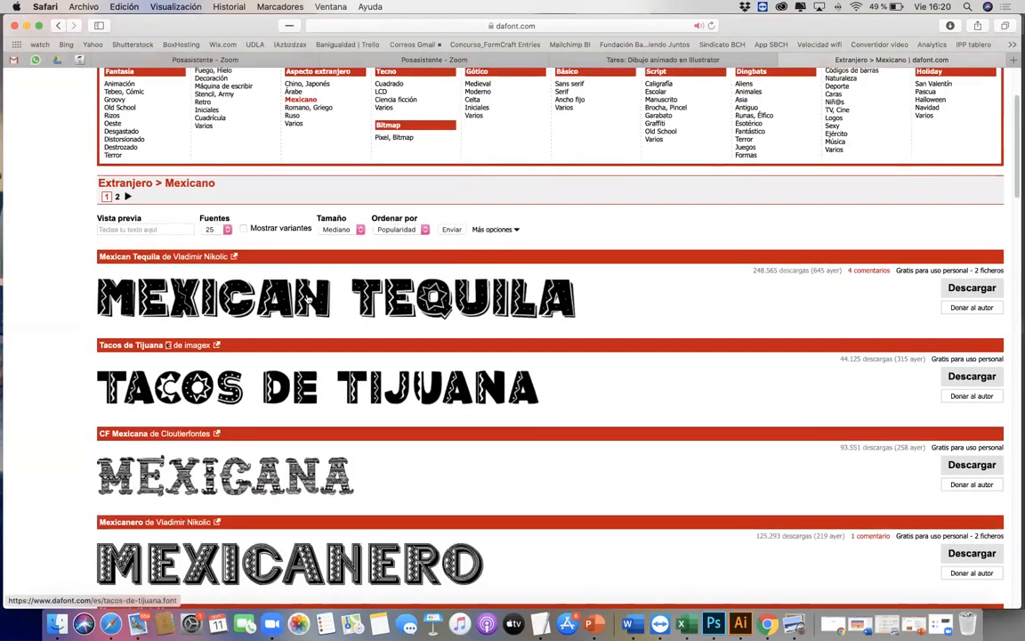
left_click(175, 231)
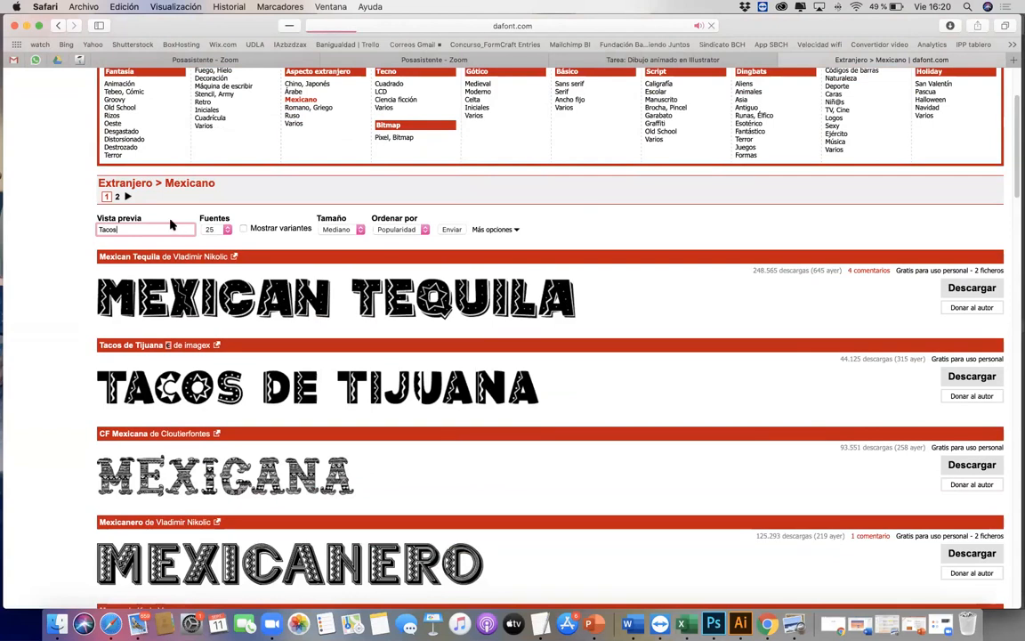
key("Return")
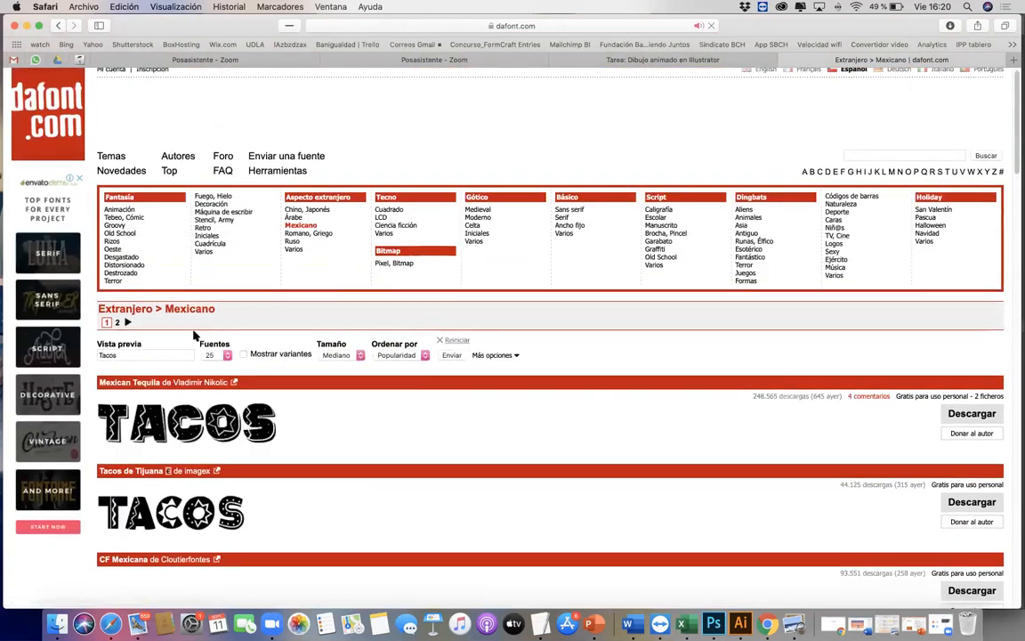
Compare how the word "Tacos" is rendered in each of the Mexicano fonts
scroll(213, 311, "down", 5)
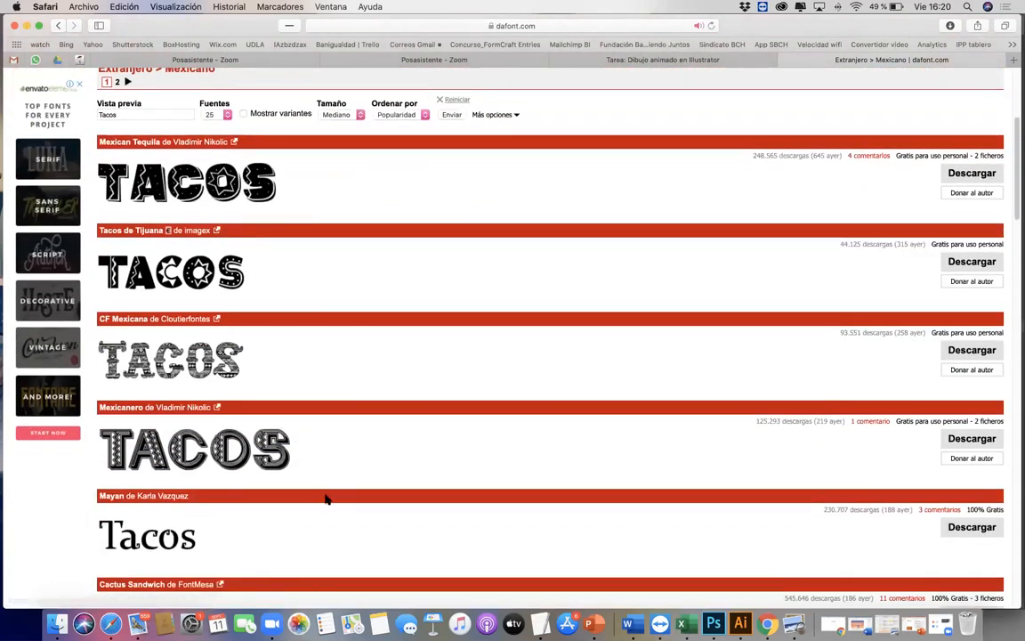
scroll(326, 499, "down", 8)
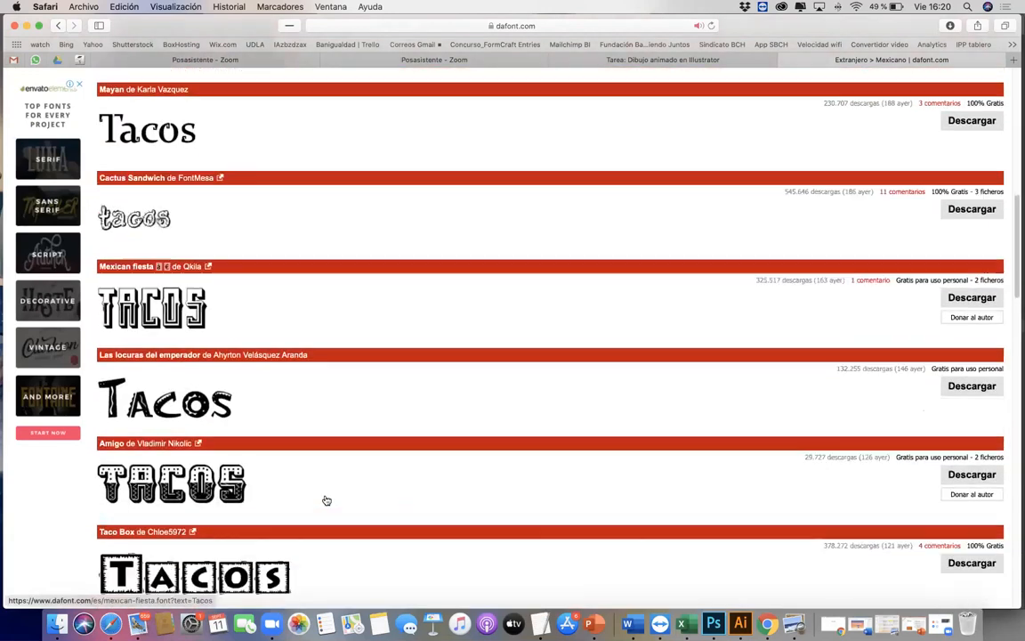
scroll(326, 500, "down", 8)
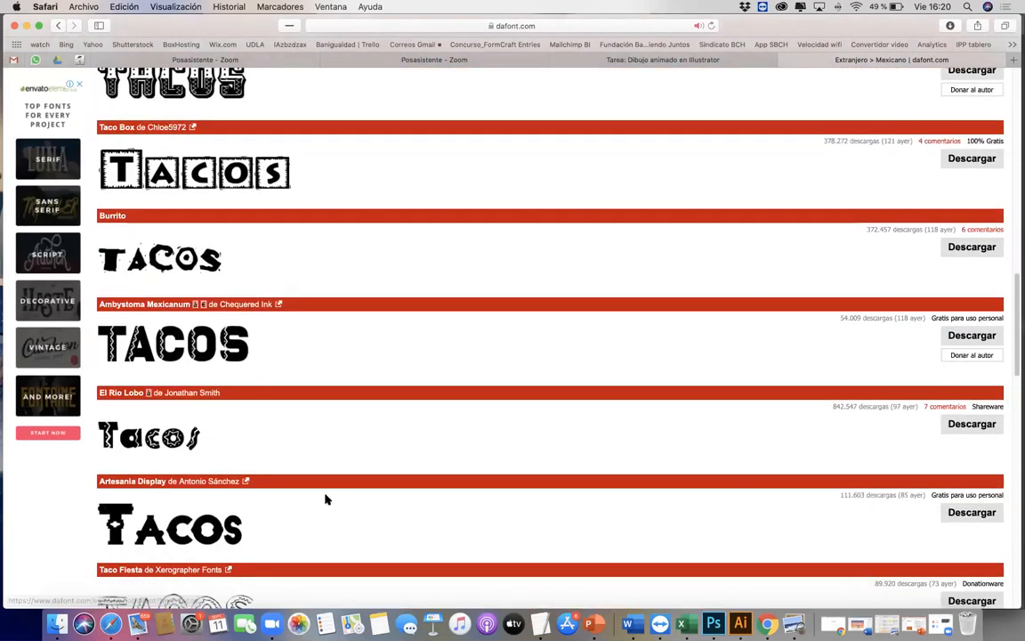
scroll(326, 499, "down", 4)
scroll(325, 499, "down", 7)
scroll(326, 500, "down", 7)
scroll(326, 500, "up", 17)
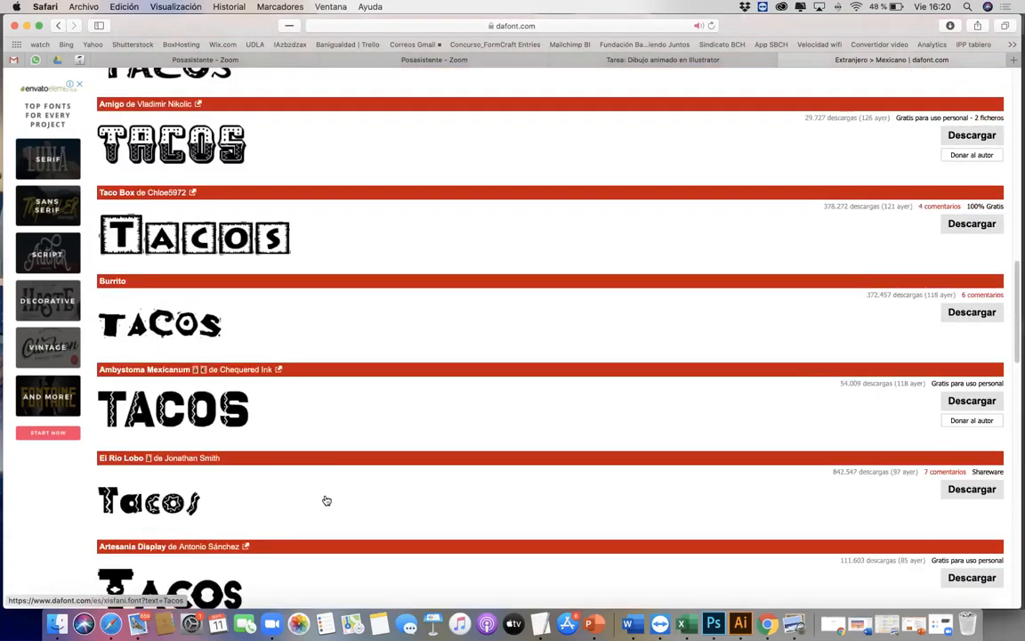
scroll(326, 500, "up", 12)
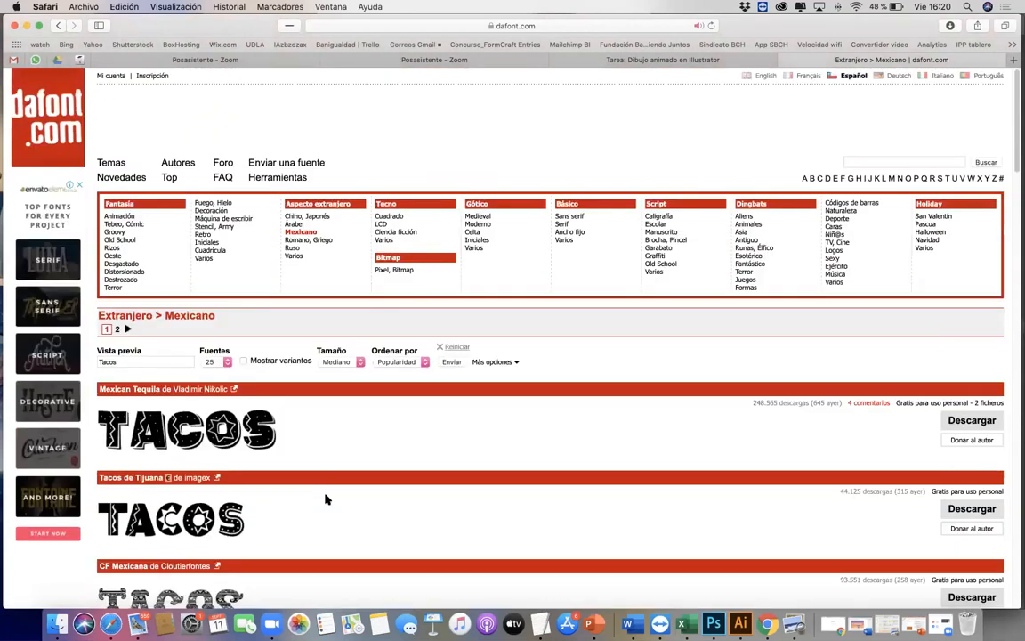
Change the preview text to "Ñañeñiñoñu" and apply it to the Mexicano fonts
scroll(326, 499, "down", 1)
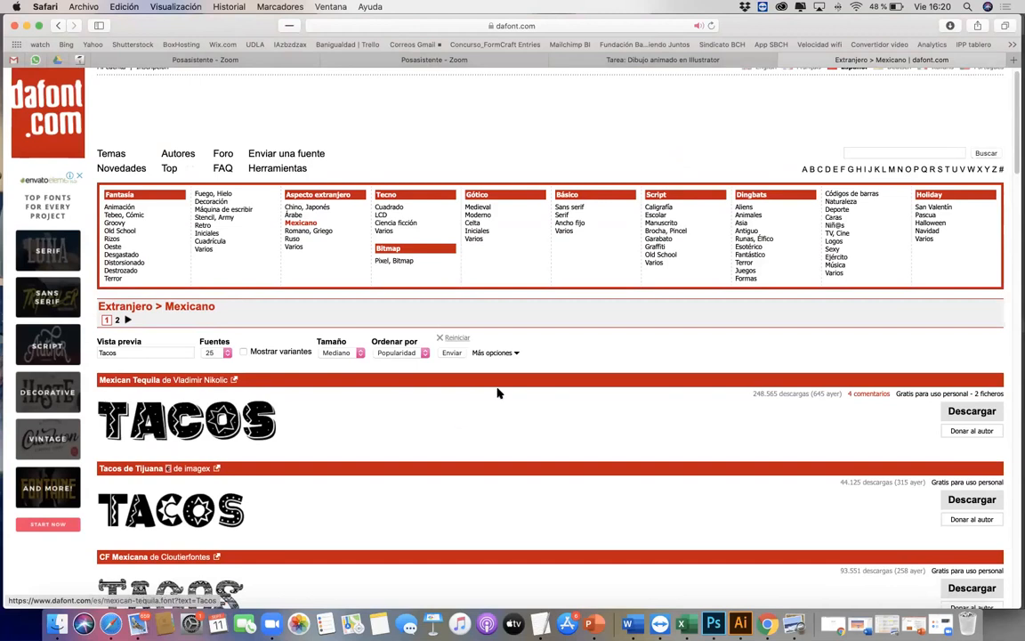
left_click(131, 352)
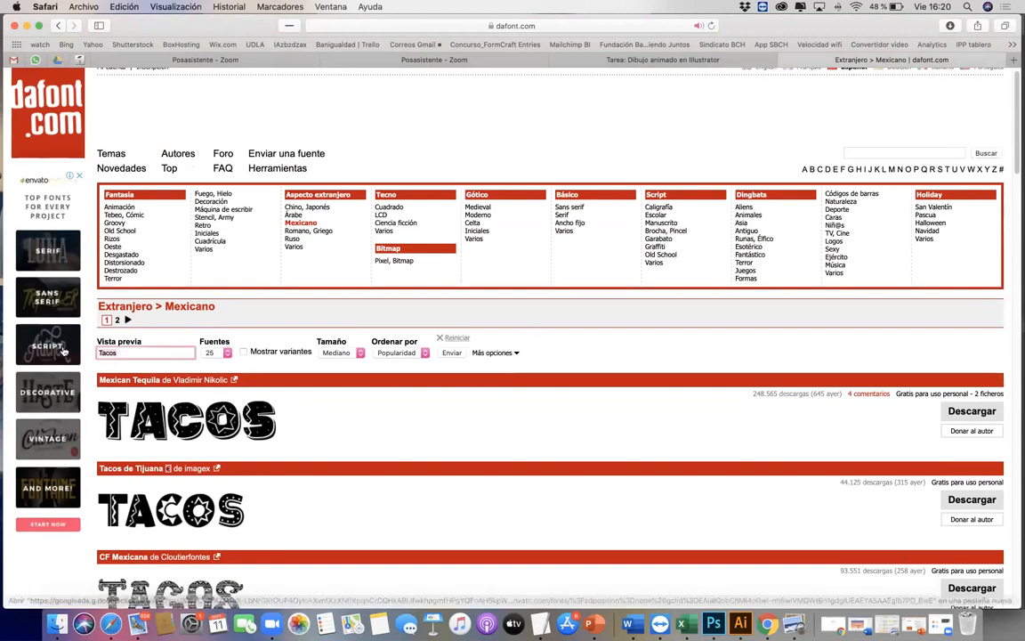
type("Ña")
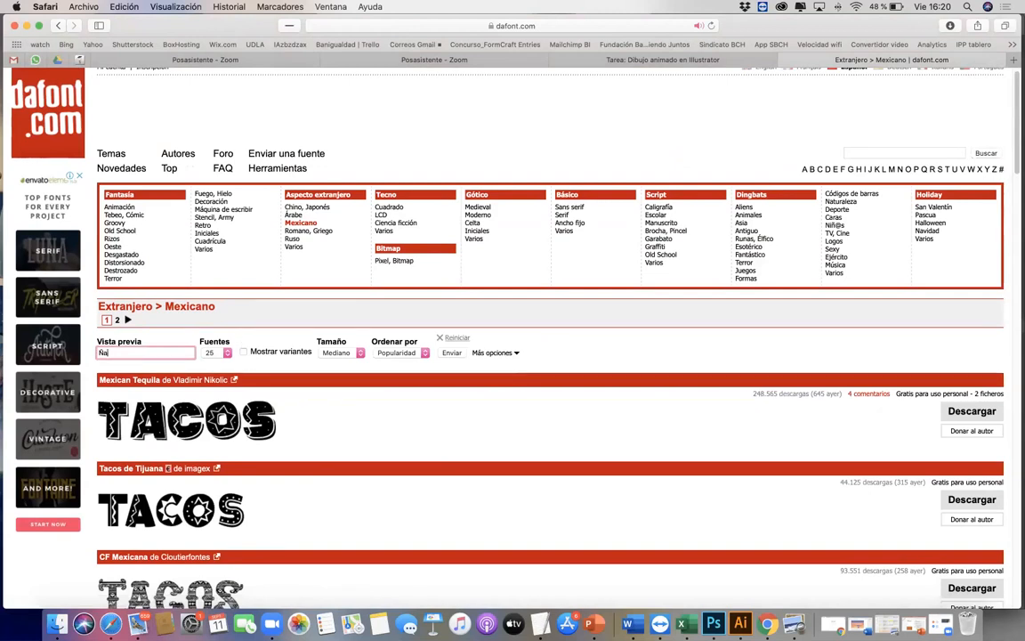
type("ñeñiñoñu")
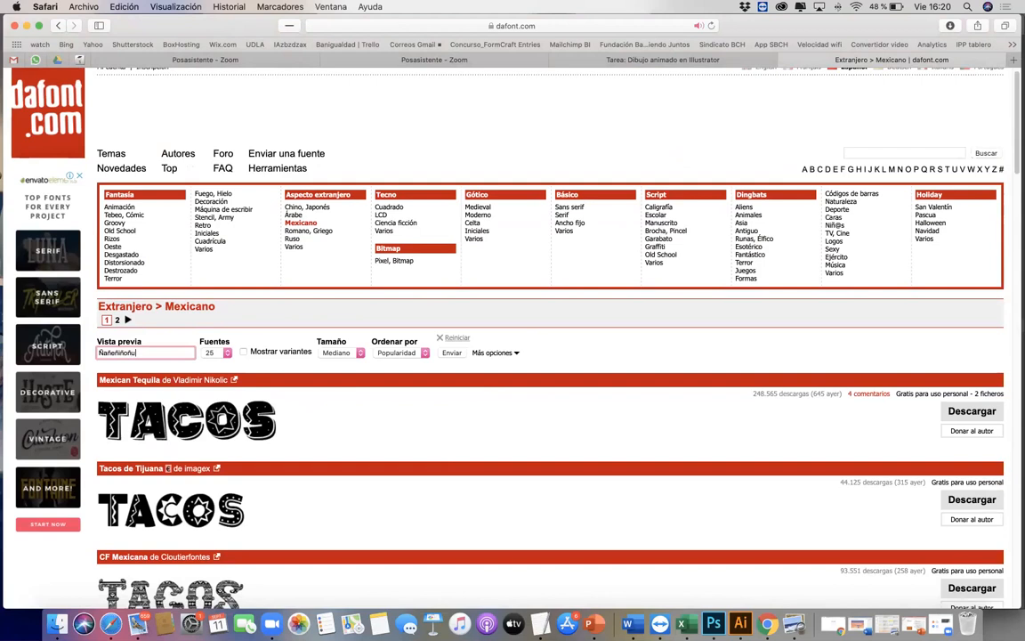
key("Return")
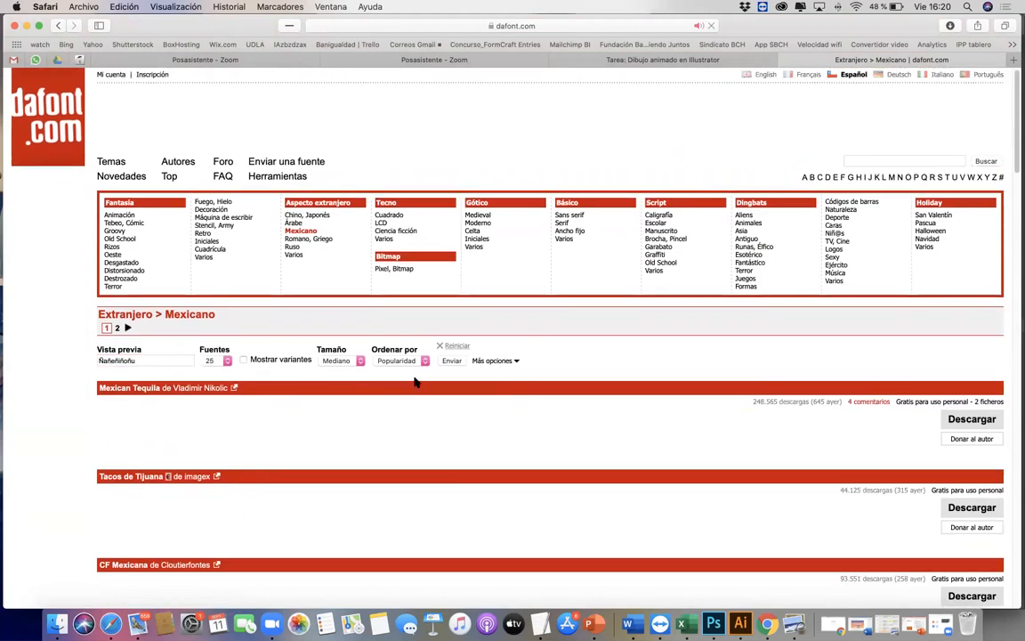
Check which of the Mexicano fonts include the letter Ñ in the "Ñañeñiñoñu" samples
scroll(418, 392, "down", 4)
scroll(416, 395, "down", 2)
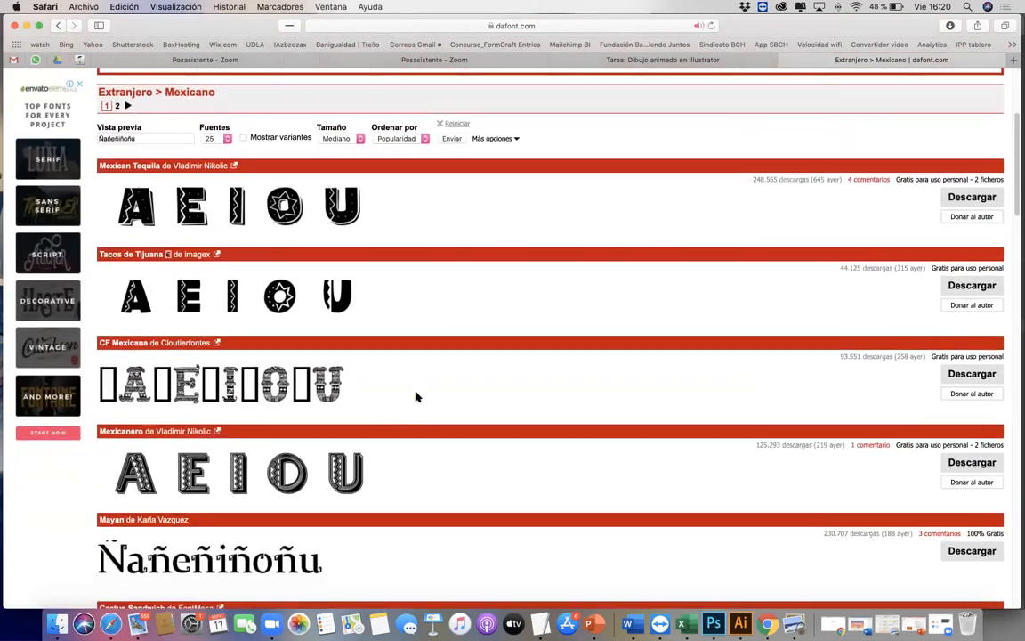
scroll(289, 397, "down", 5)
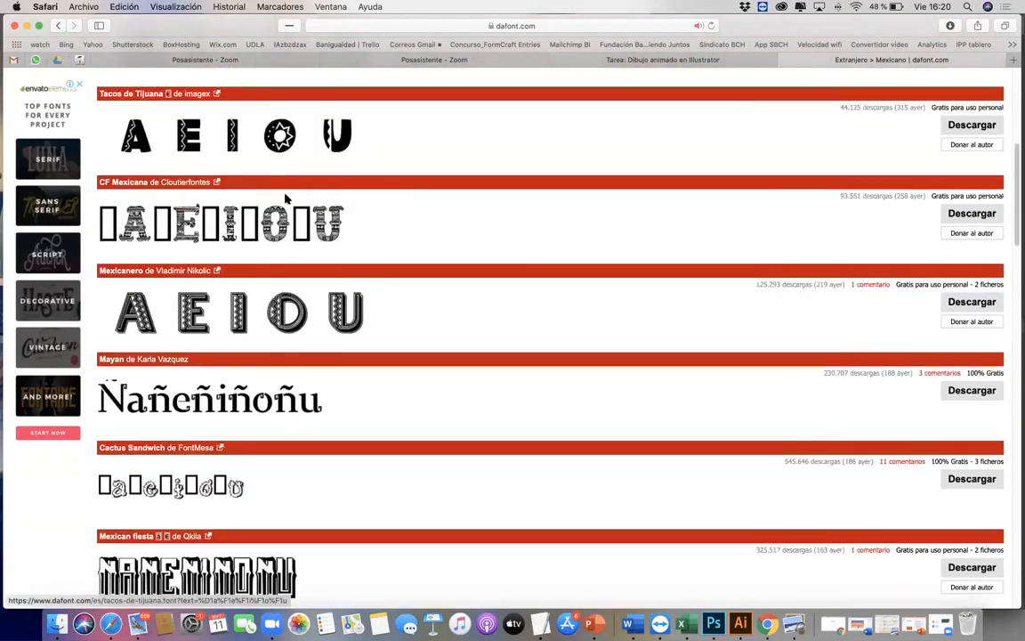
scroll(275, 197, "up", 5)
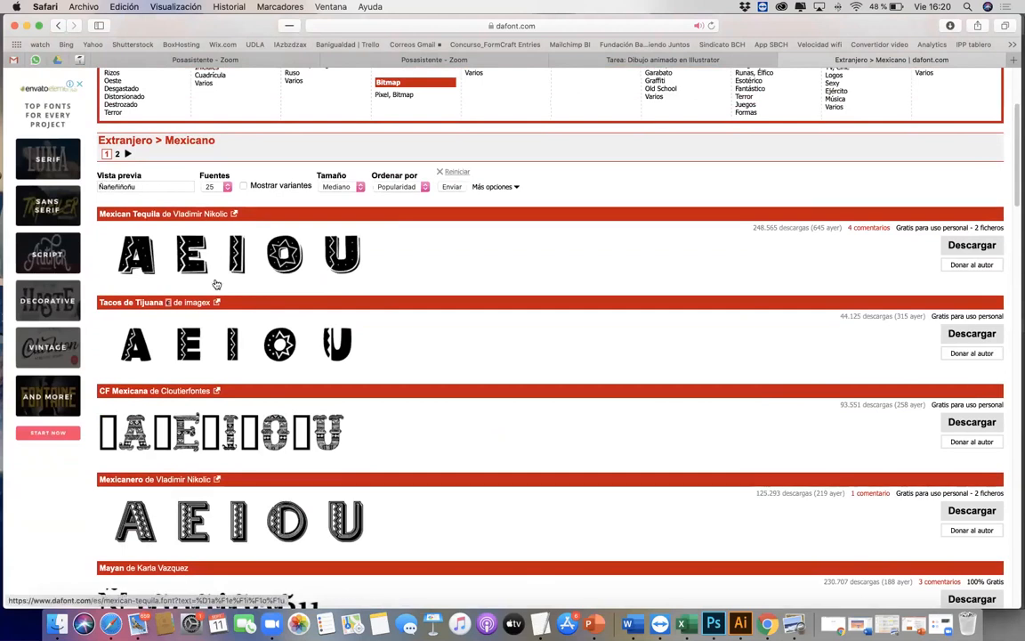
scroll(290, 267, "down", 1)
scroll(347, 357, "down", 3)
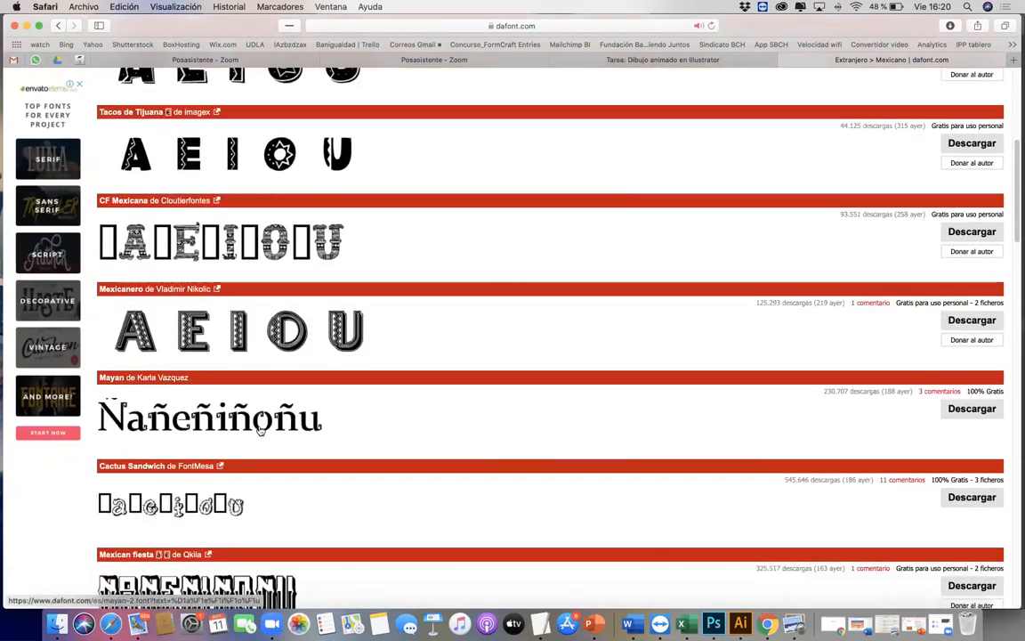
scroll(260, 430, "down", 5)
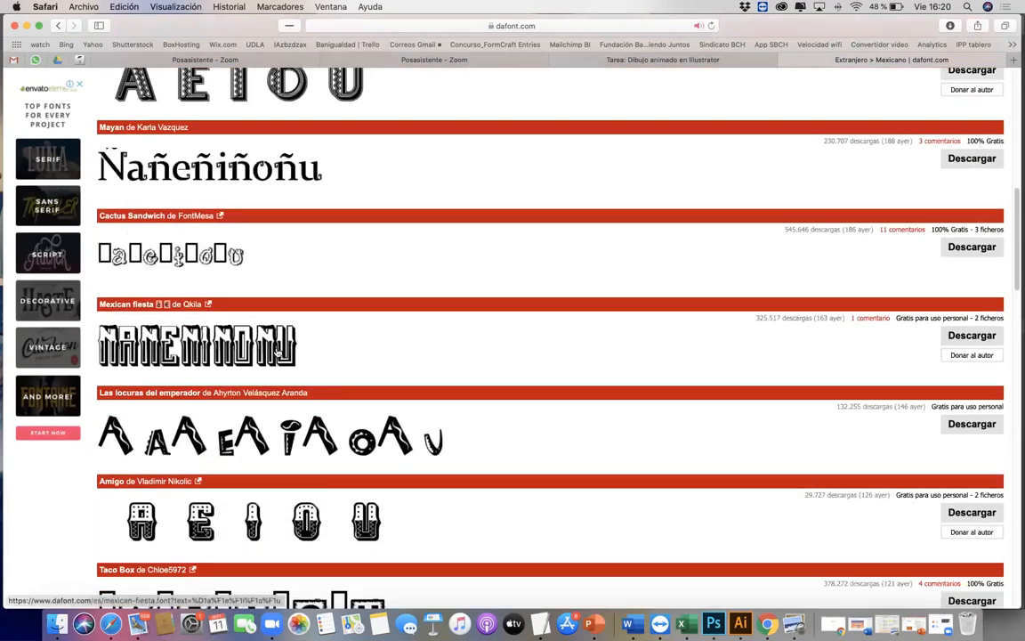
scroll(278, 352, "down", 12)
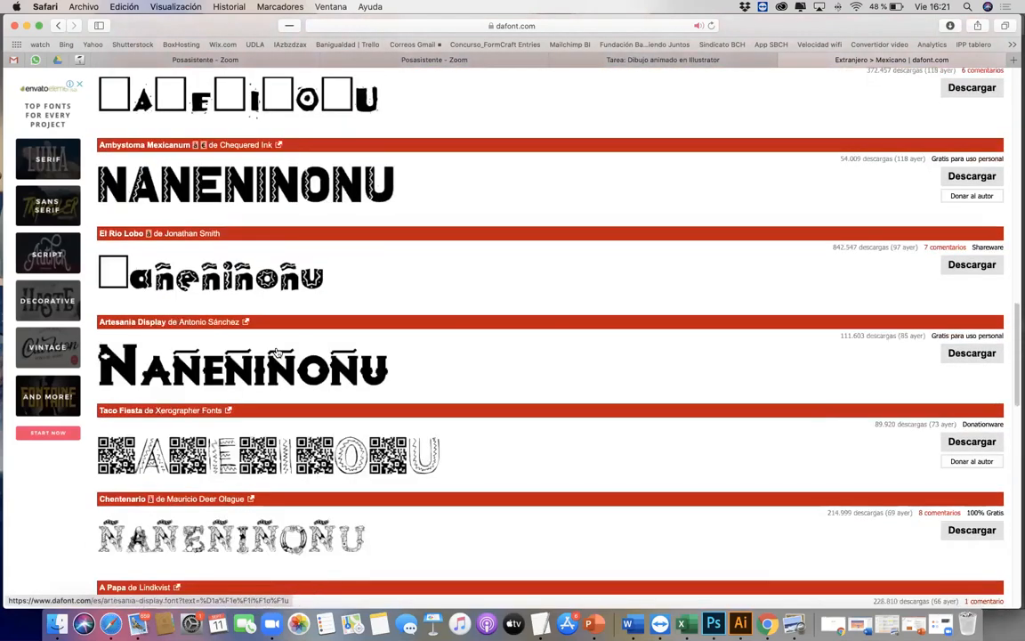
Examine the remaining Mexicano font samples down to the end of the page for the letter Ñ
scroll(278, 352, "down", 14)
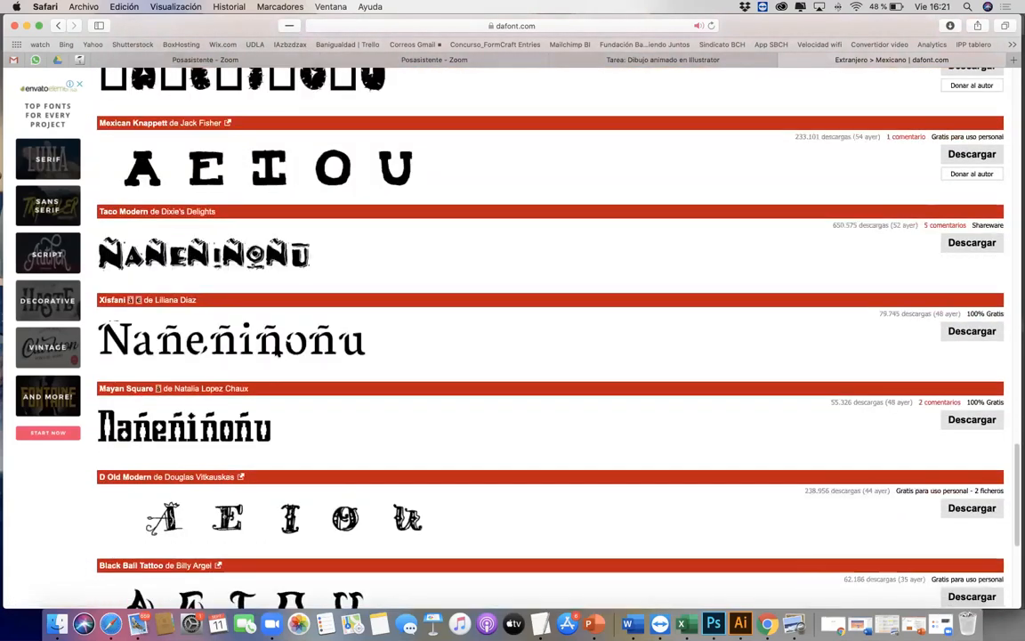
scroll(277, 350, "down", 3)
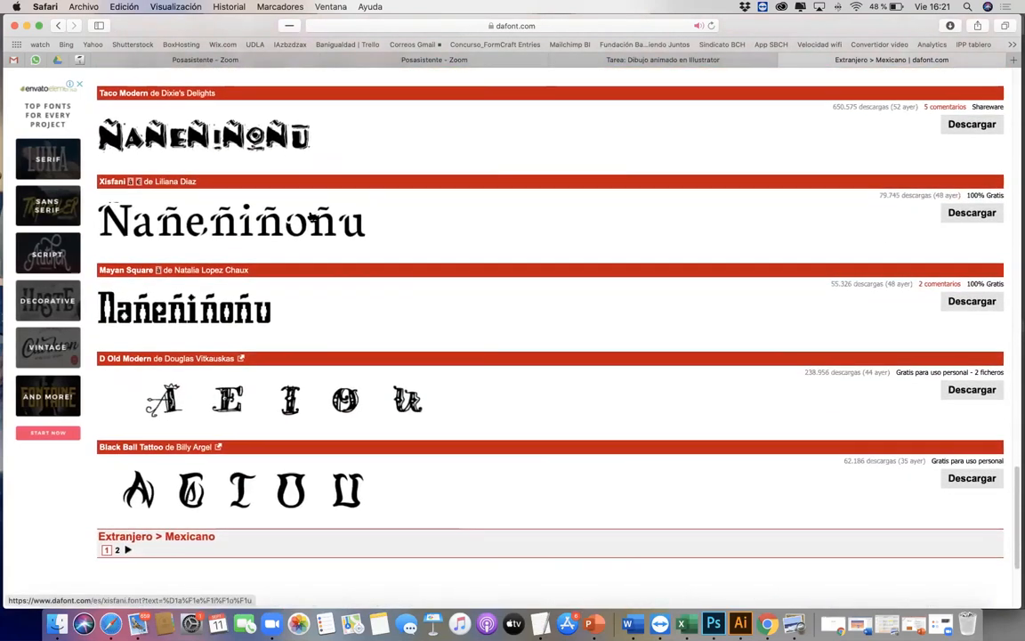
scroll(311, 216, "up", 20)
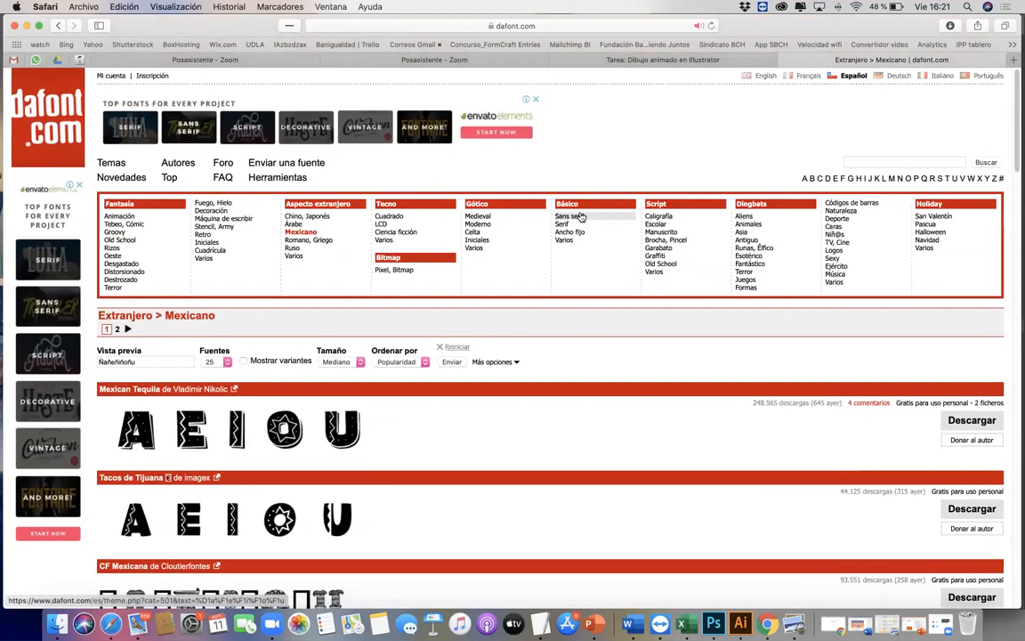
Open the Básico Sans serif category and compare its fonts in the "Ñañeñiñoñu" preview
scroll(579, 218, "down", 1)
scroll(579, 216, "down", 1)
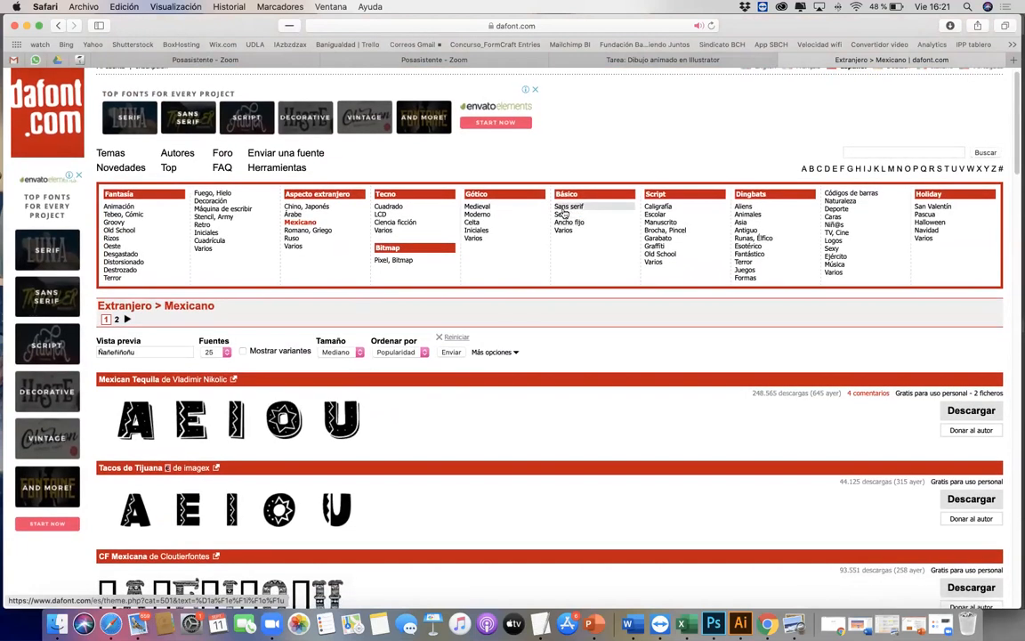
left_click(568, 207)
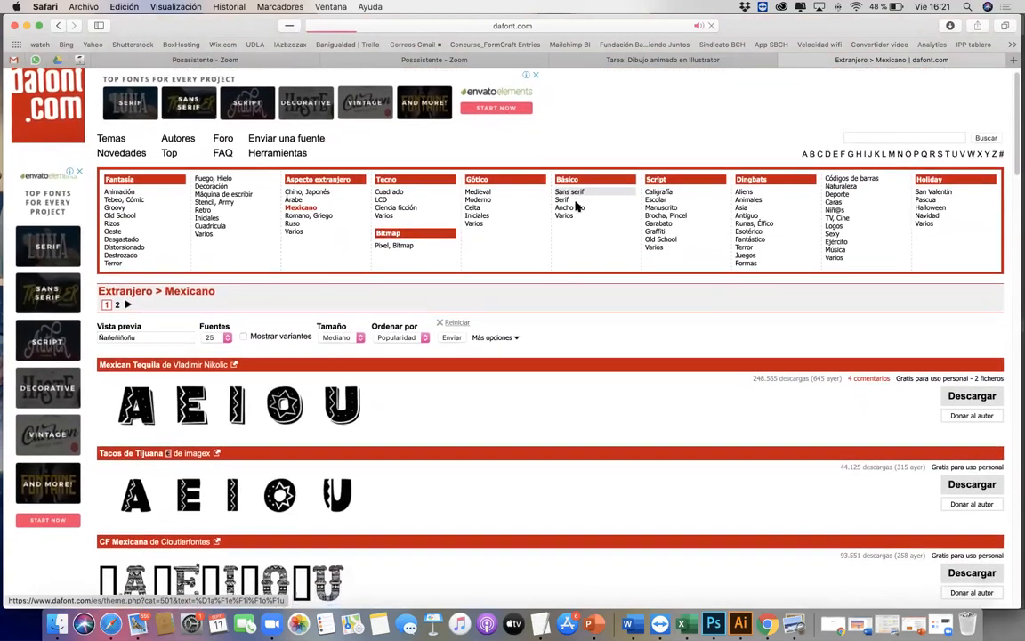
scroll(597, 305, "down", 3)
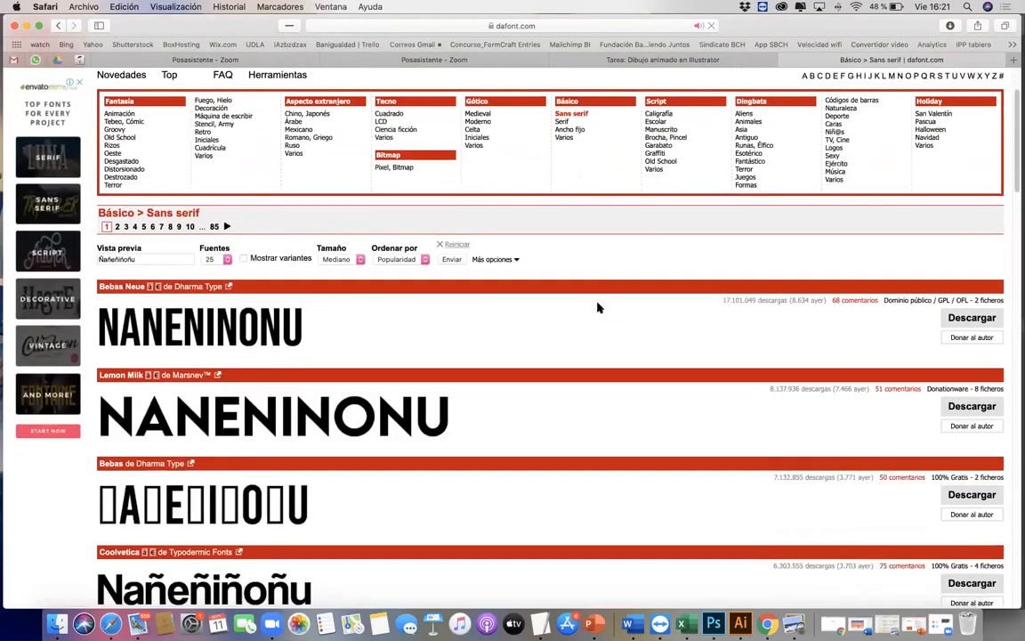
scroll(597, 308, "up", 2)
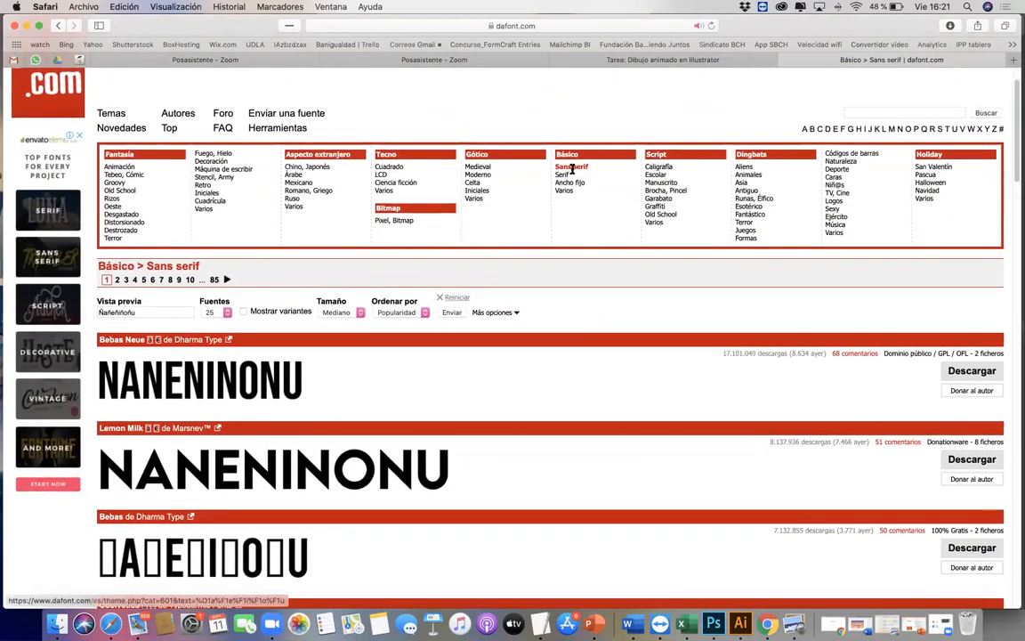
Open the Básico Serif category and check its fonts in the "Ñañeñiñoñu" preview
left_click(562, 175)
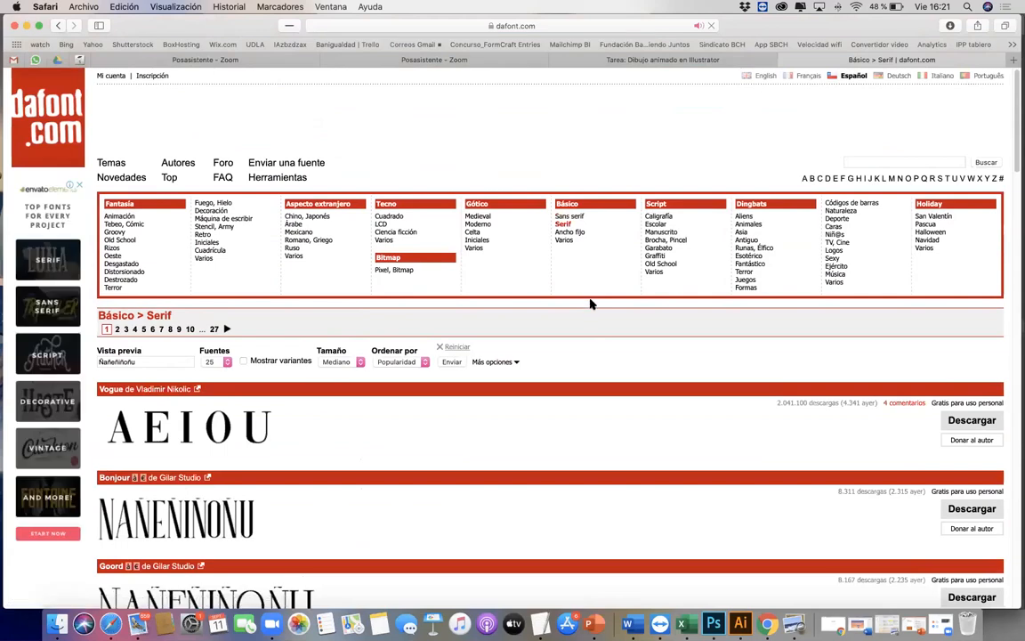
scroll(590, 300, "down", 5)
scroll(593, 305, "up", 3)
Open the Básico Ancho fijo category and check how its fixed-width fonts render "Ñañeñiñoñu"
left_click(578, 128)
scroll(588, 378, "down", 8)
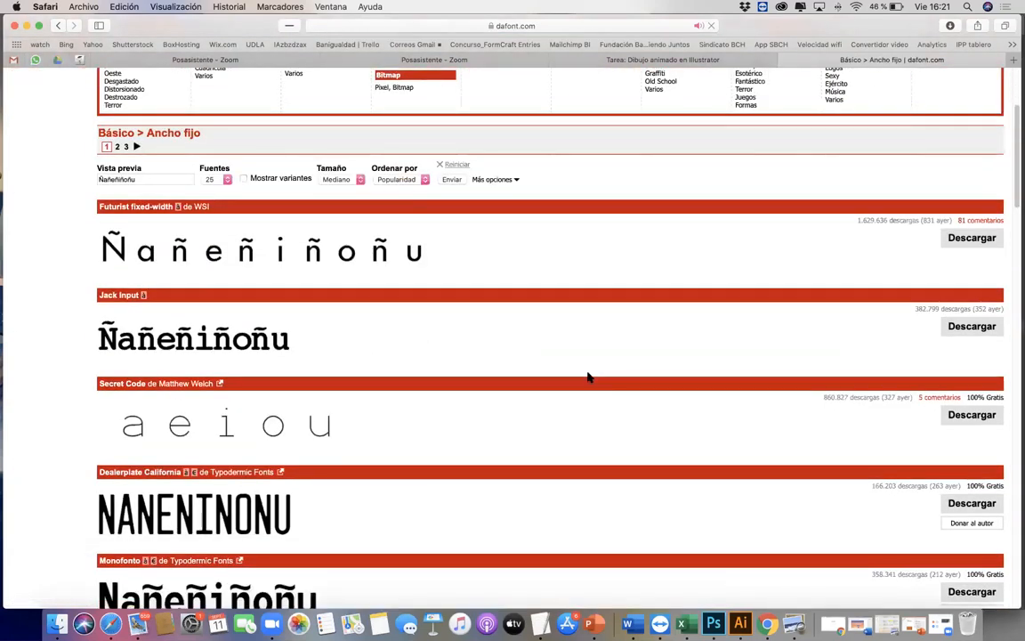
scroll(589, 379, "up", 10)
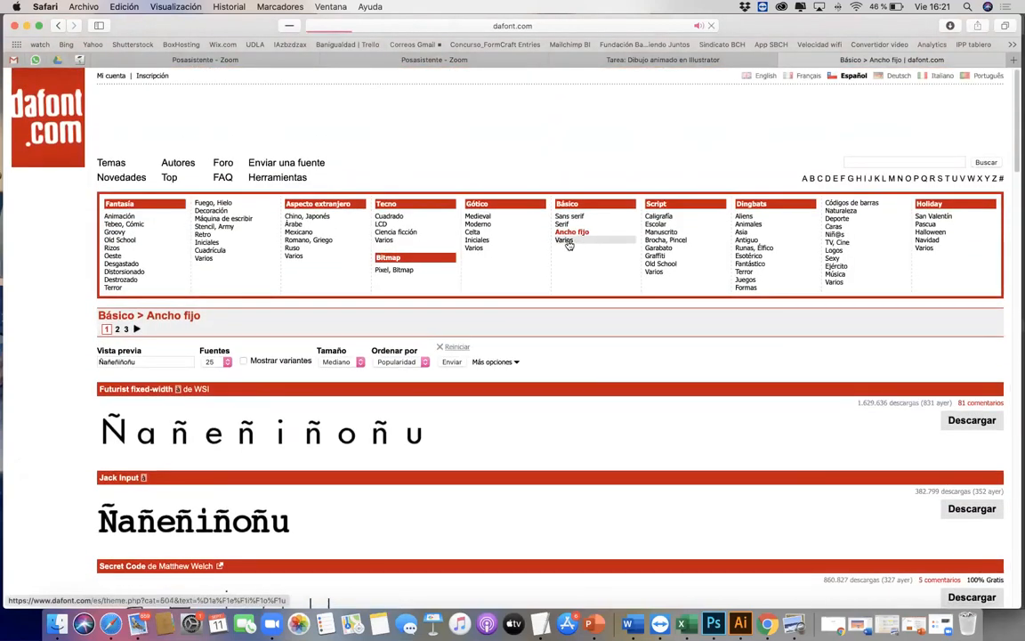
Open the Básico Varios category and look over its first font samples
left_click(567, 243)
scroll(560, 429, "down", 8)
scroll(561, 429, "up", 5)
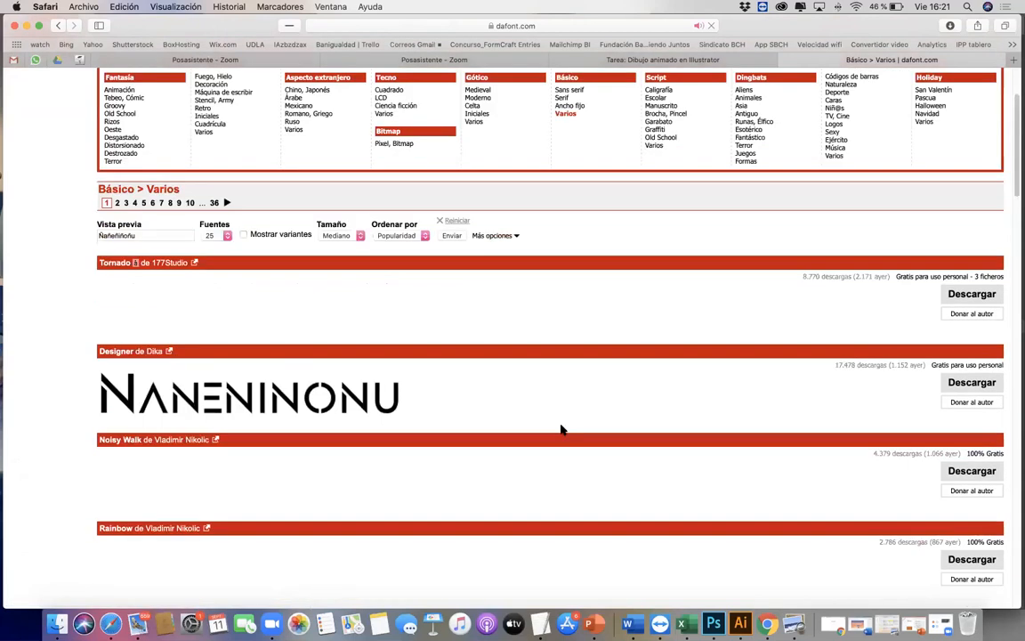
scroll(560, 430, "up", 3)
Resize the browser window to a narrower width and look through further Básico Varios fonts for the letter Ñ
left_click_drag(1018, 105, 871, 105)
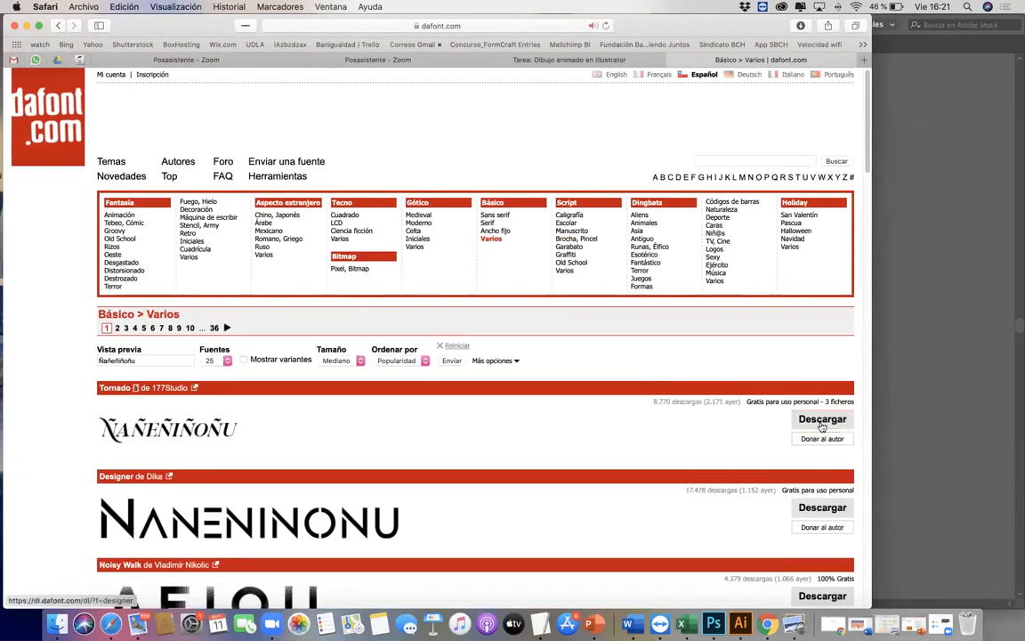
scroll(821, 507, "down", 3)
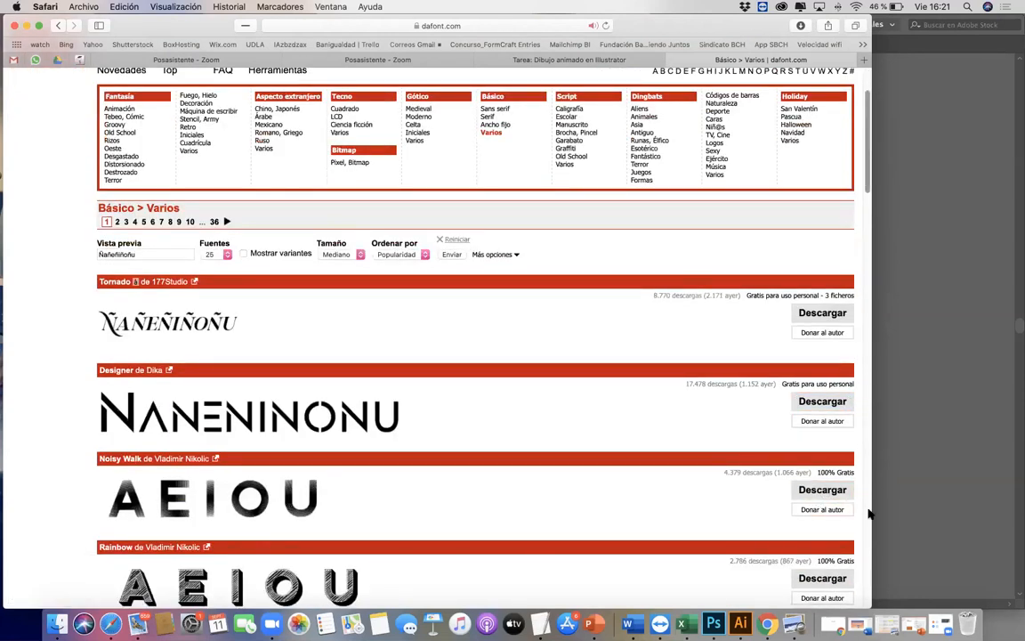
scroll(864, 501, "down", 10)
left_click_drag(870, 510, 979, 505)
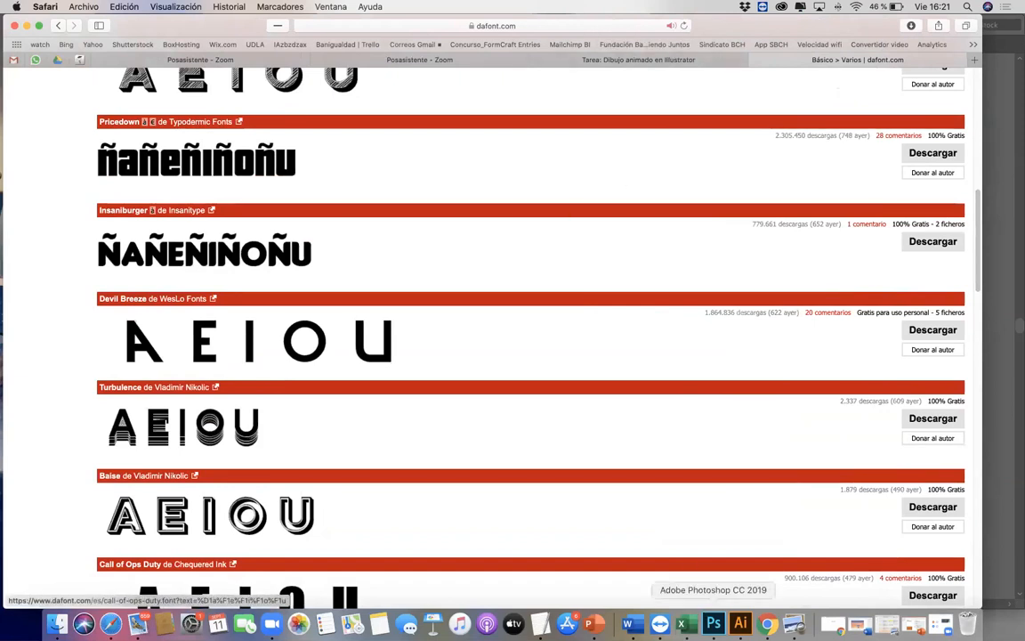
Switch to Illustrator and move the PRIMAVERA text left to line up with the left edge of the paragraph above
left_click(740, 623)
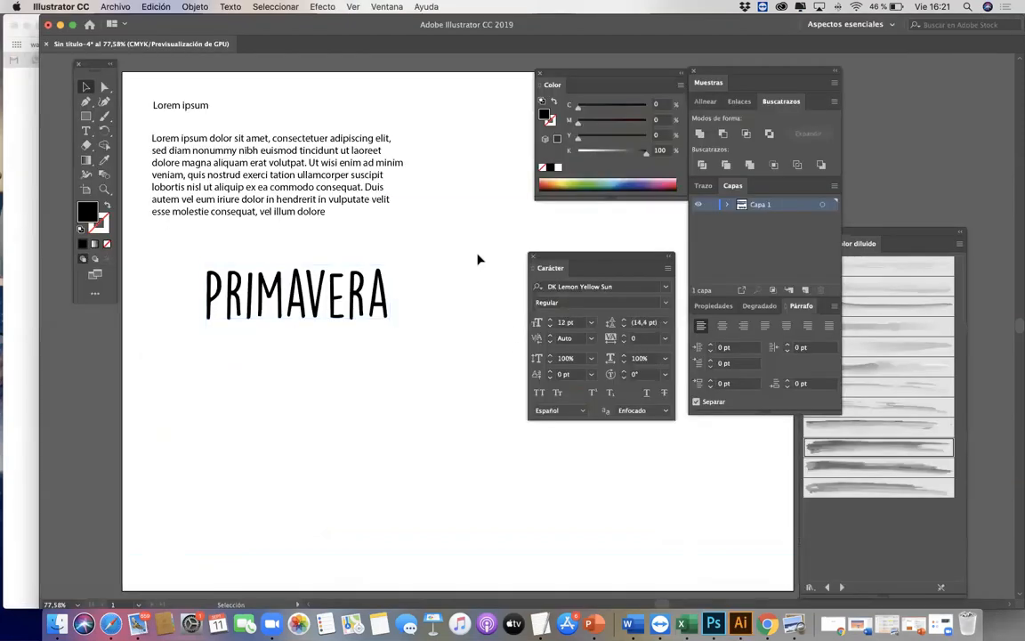
left_click(359, 324)
left_click_drag(283, 324, 232, 324)
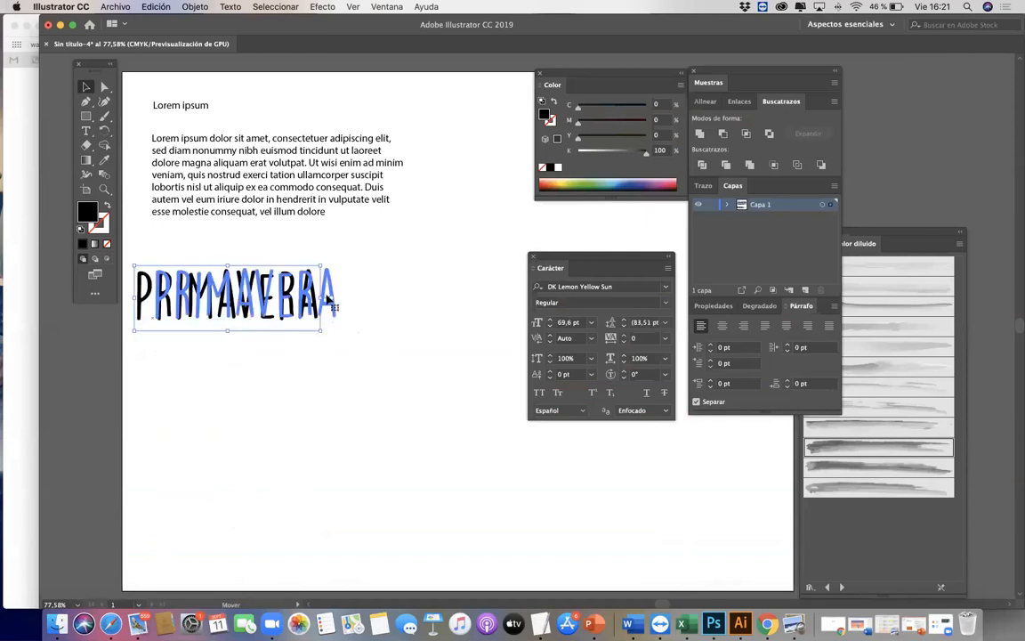
Place the Carácter panel directly below the Color panel and browse its list of installed fonts
left_click_drag(583, 268, 590, 221)
left_click(419, 327)
left_click_drag(423, 339, 444, 363)
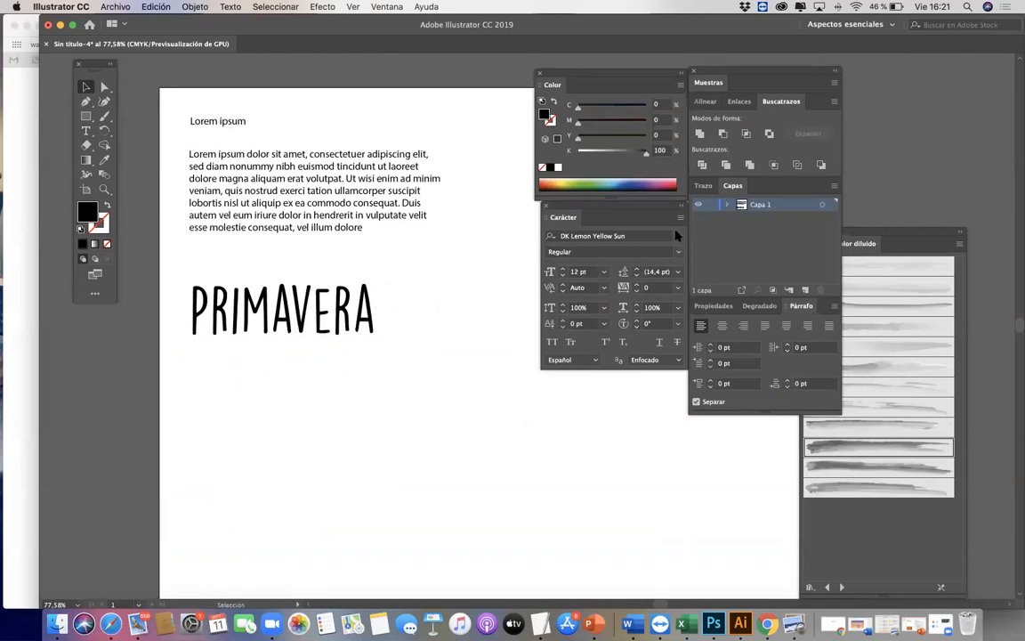
left_click(676, 235)
scroll(703, 415, "down", 20)
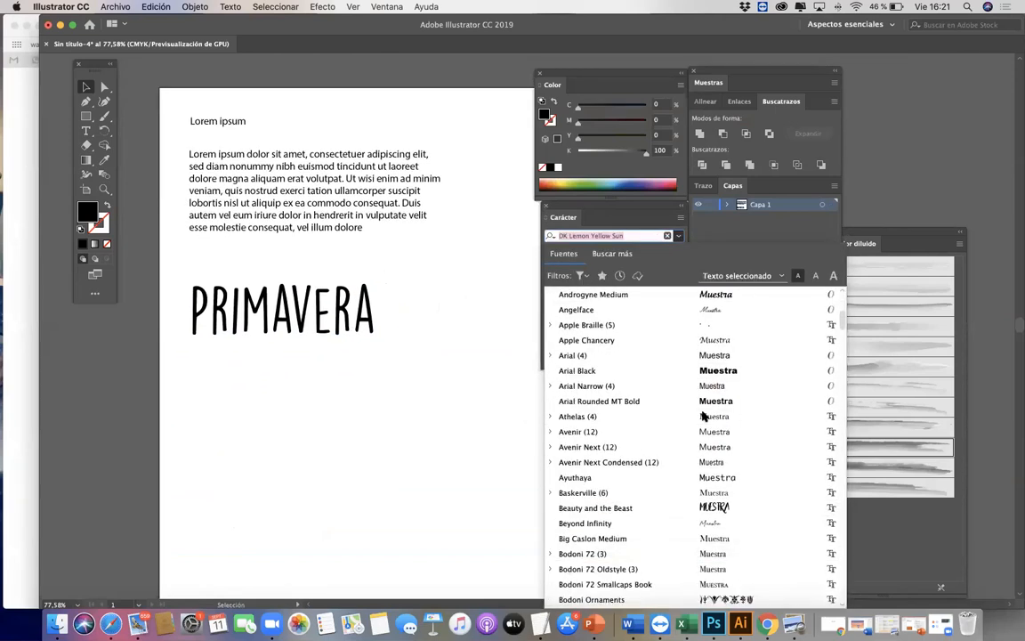
scroll(703, 416, "down", 20)
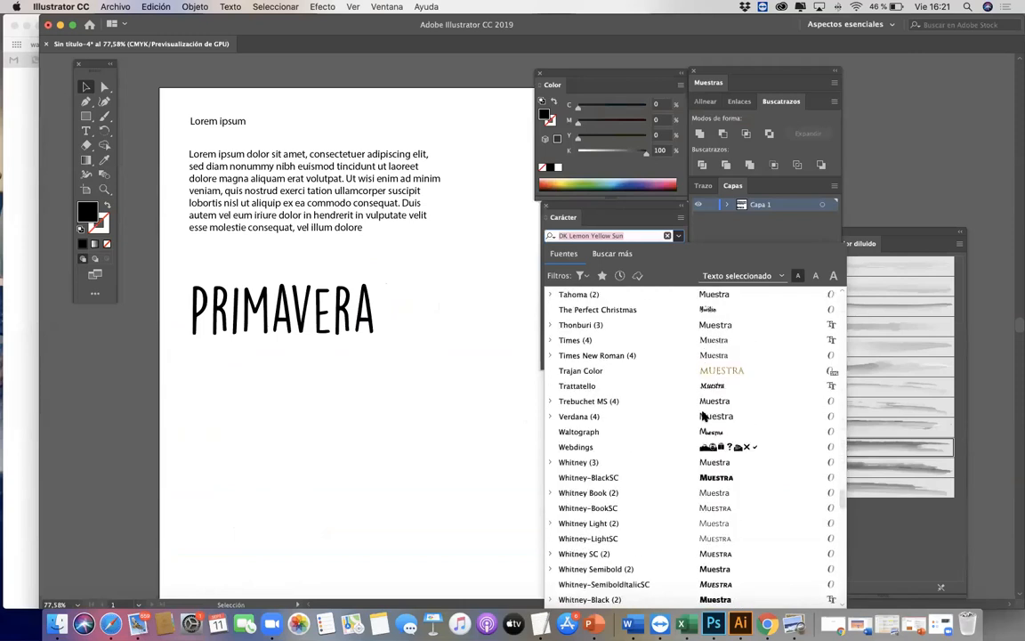
left_click(477, 249)
Move the Muestras, Color and Carácter panels aside to free more of the artboard, with Carácter directly below Color
left_click_drag(648, 71, 861, 59)
left_click_drag(665, 90, 736, 55)
left_click_drag(596, 210, 684, 190)
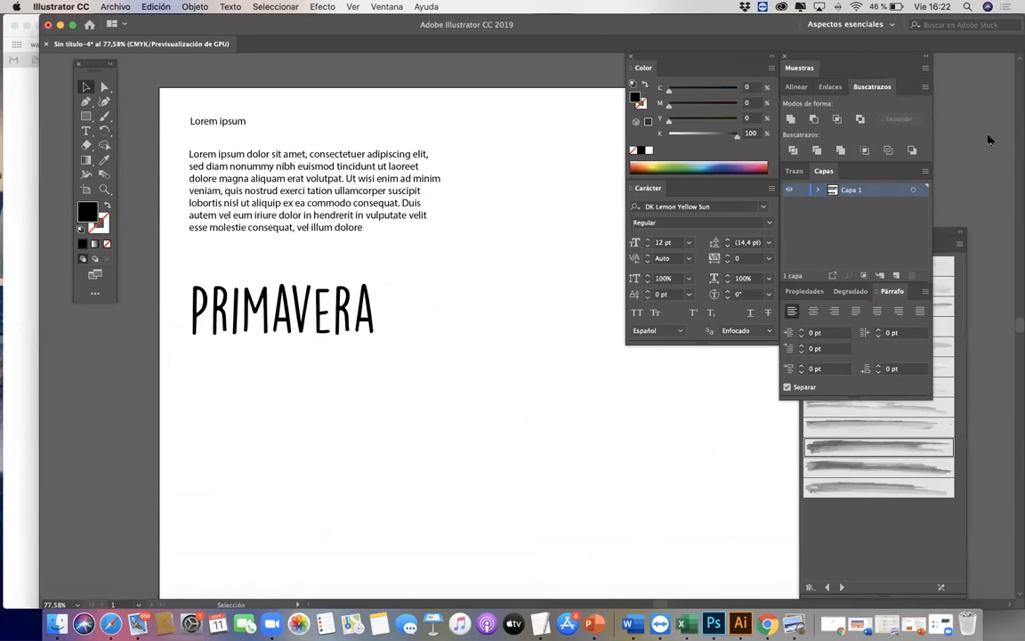
Select the PRIMAVERA text and view the fonts available for it in the Carácter panel
key("space")
mouse_move(476, 385)
left_mouse_down()
mouse_move(515, 372)
mouse_move(492, 396)
left_mouse_up()
left_click(395, 313)
key("space")
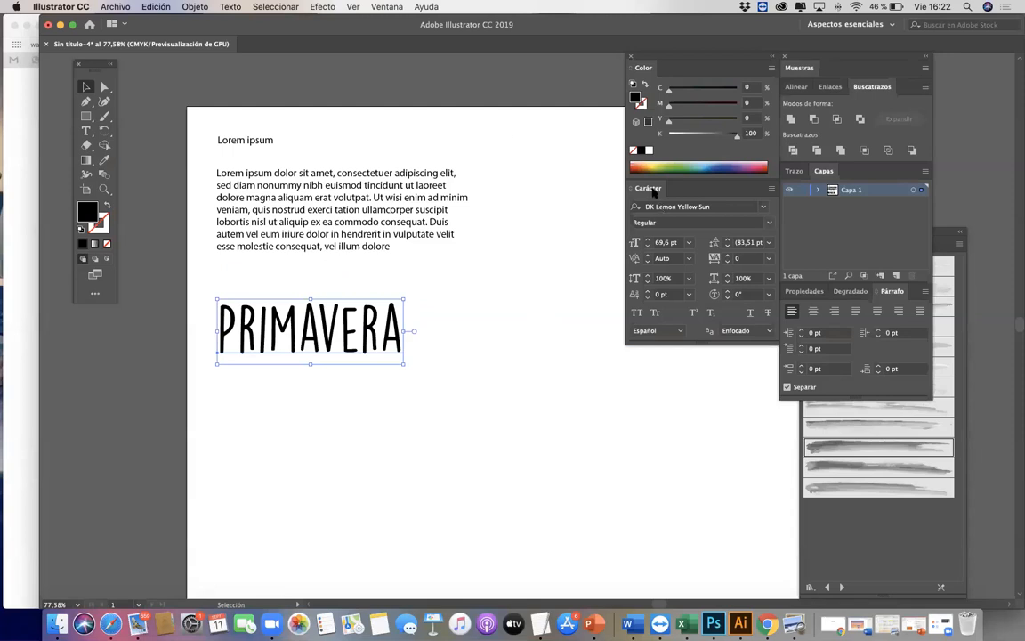
left_click(763, 208)
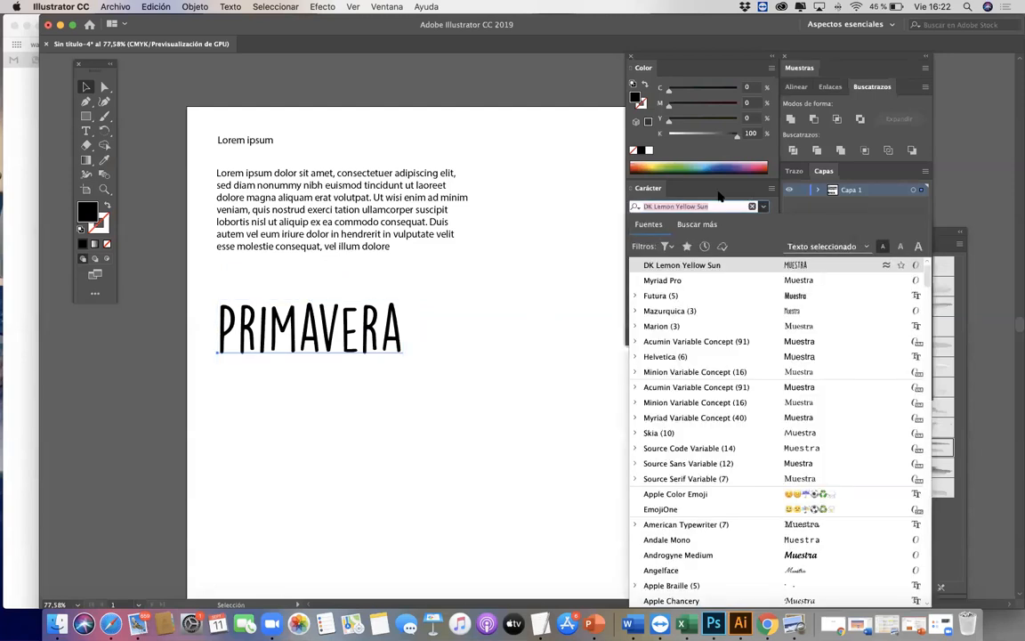
left_click(680, 189)
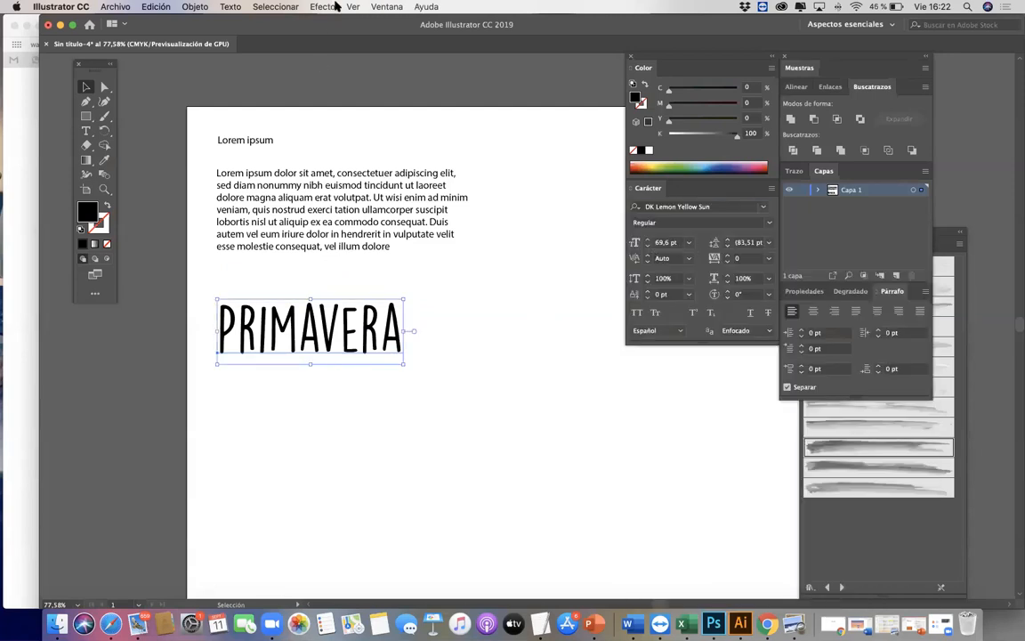
Review which text panels can be shown, including Carácter and Párrafo
left_click(382, 7)
mouse_move(569, 491)
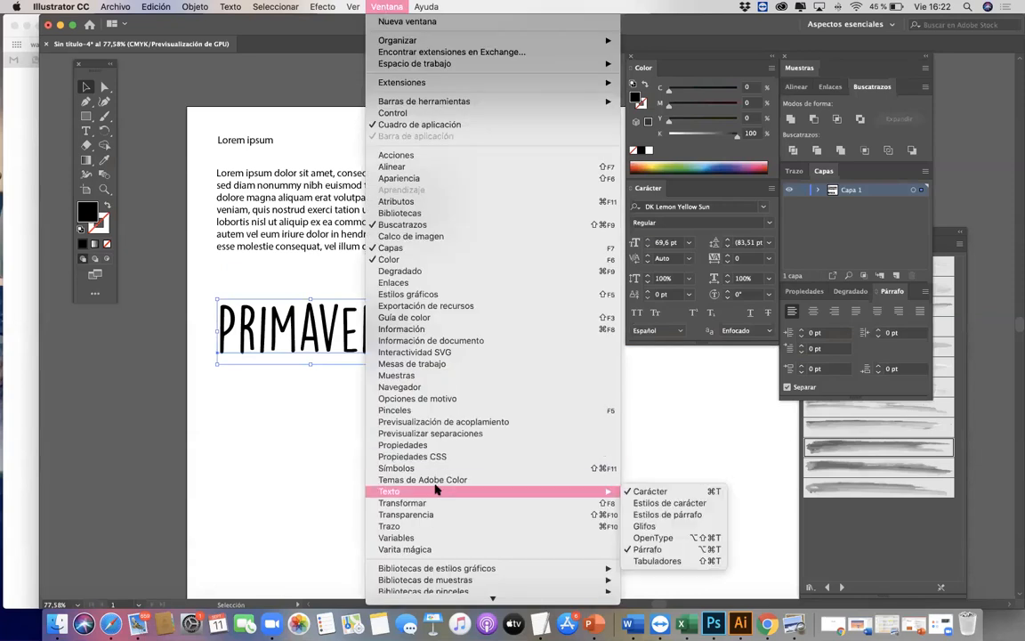
left_click(708, 551)
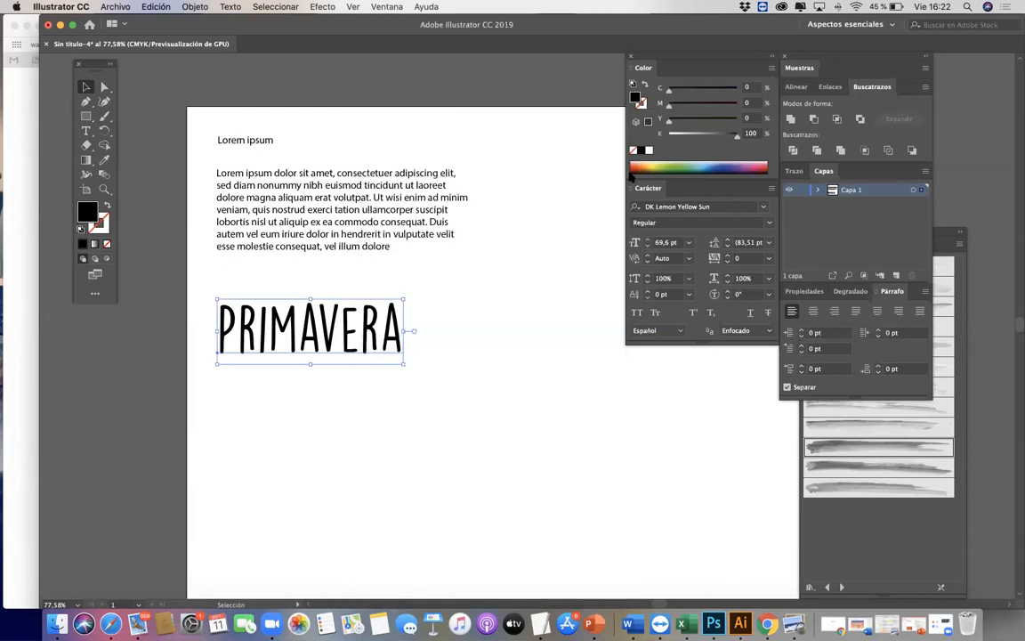
Review the available workspaces and choose Aspectos esenciales
left_click(385, 6)
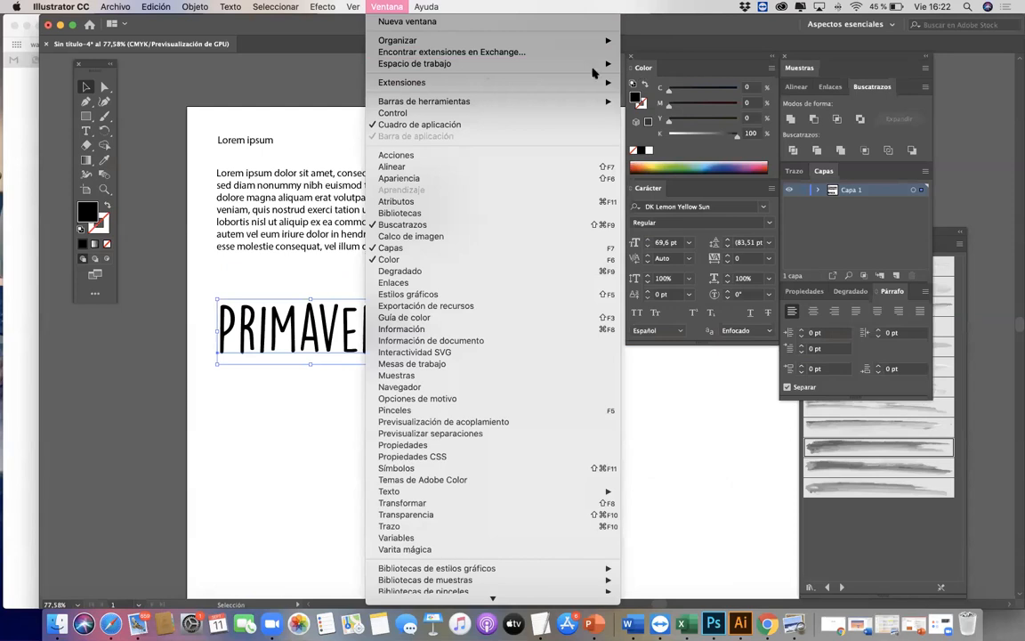
mouse_move(603, 68)
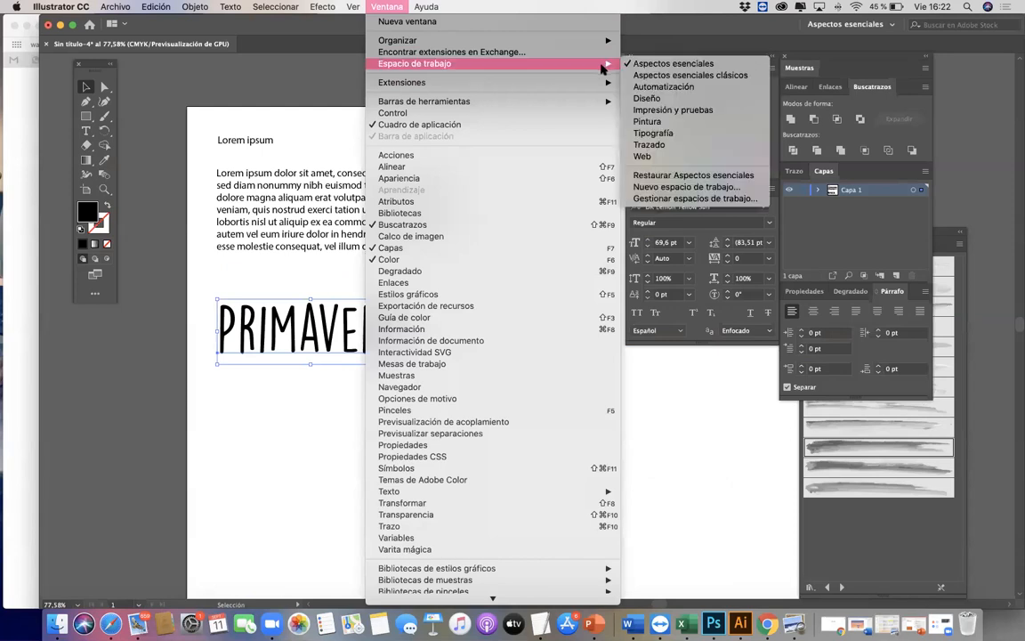
left_click(722, 67)
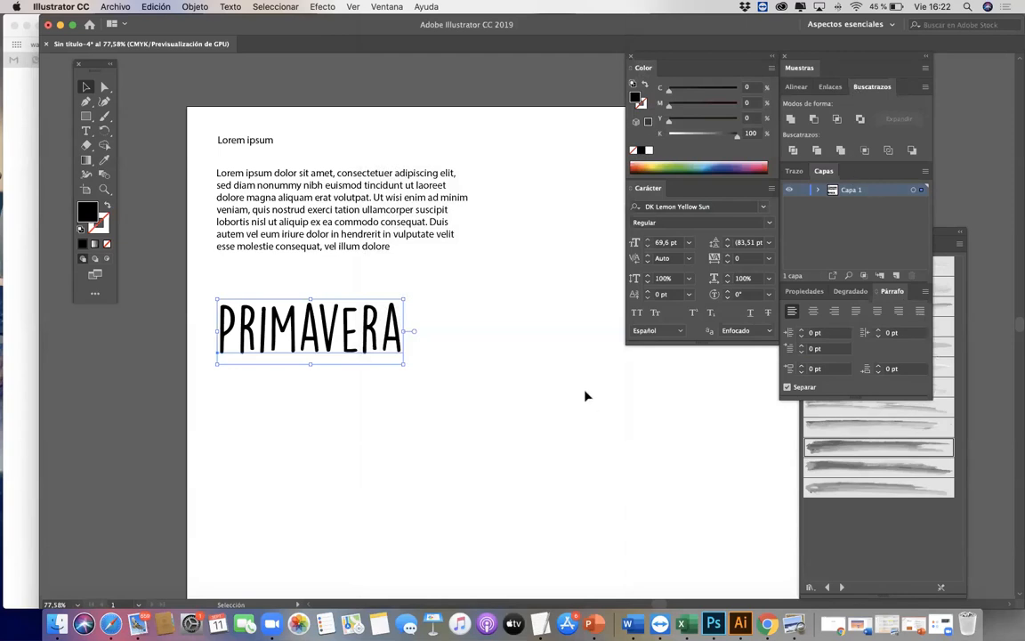
Recolor only the letters MAV in PRIMAVERA magenta, with C 27,84, M 100, Y 9,02 and K 1,96 %
left_click_drag(396, 331, 401, 328)
left_click_drag(681, 59, 658, 77)
double_click(359, 335)
left_click_drag(274, 334, 345, 333)
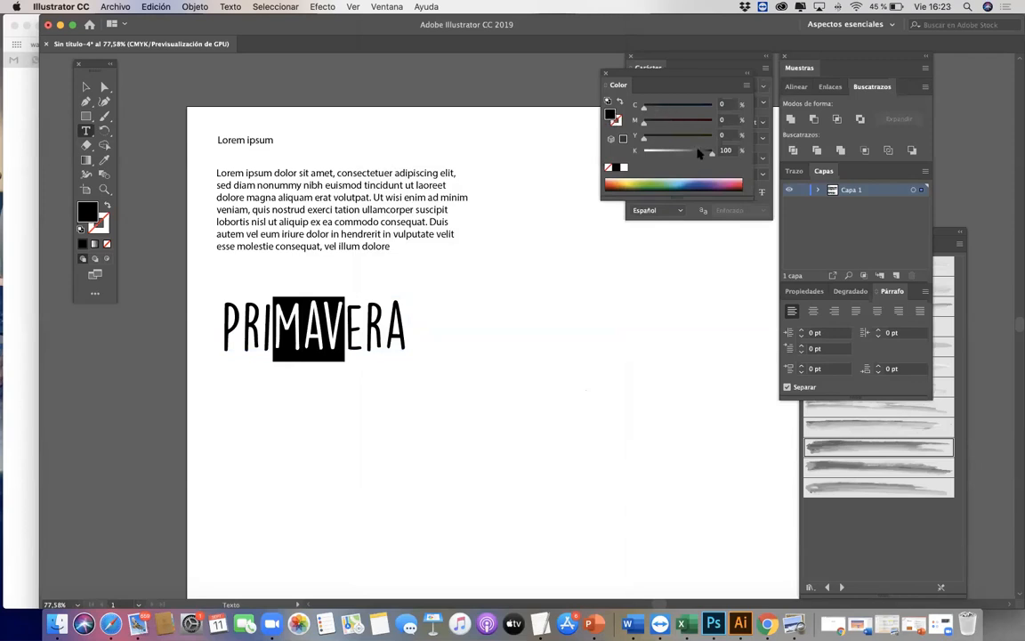
left_click(729, 181)
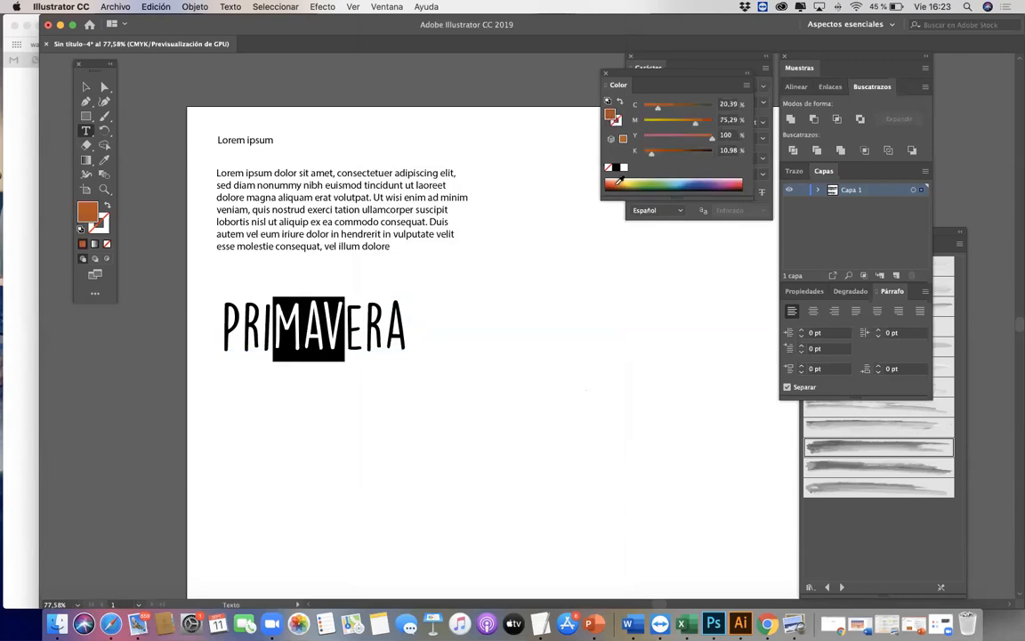
left_click(726, 183)
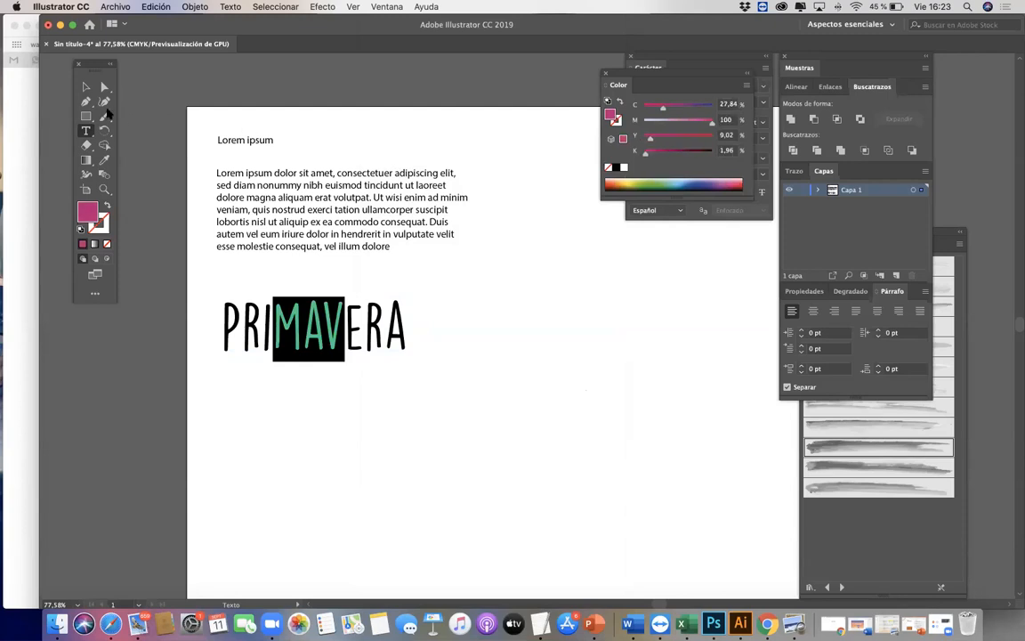
left_click(85, 86)
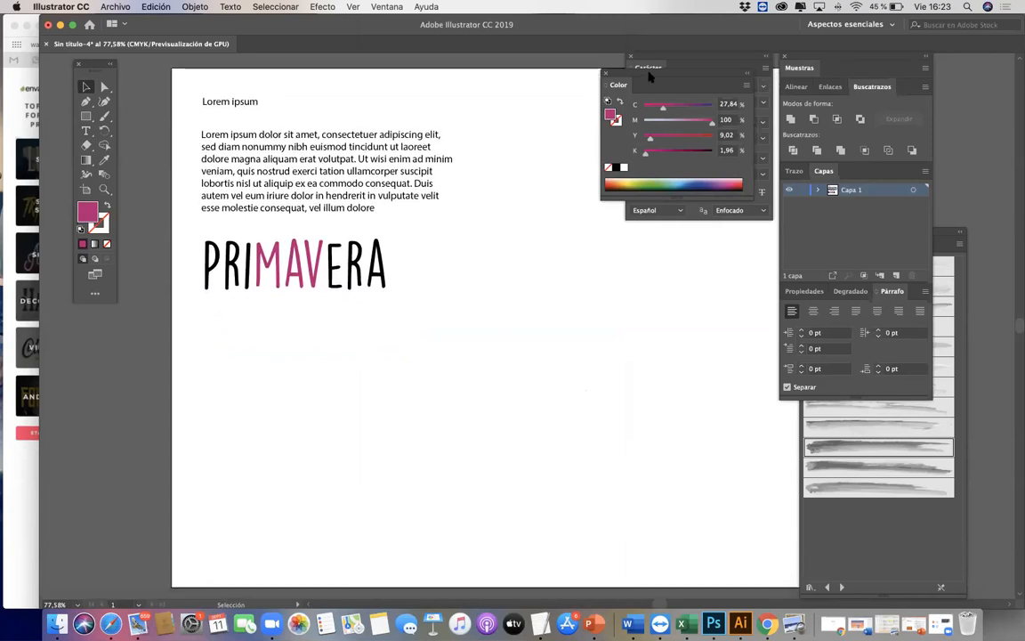
Rearrange the floating panels so Color sits above Carácter, both beside the Muestras panel group
left_click_drag(648, 69, 652, 246)
left_click_drag(663, 172, 627, 217)
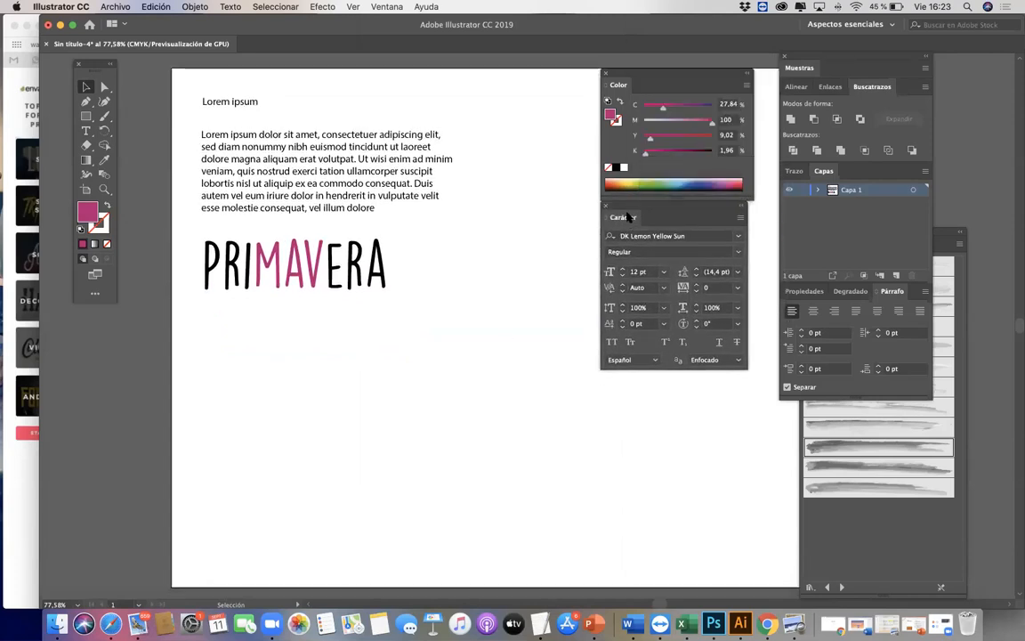
left_click_drag(690, 73, 716, 46)
left_click_drag(646, 205, 669, 178)
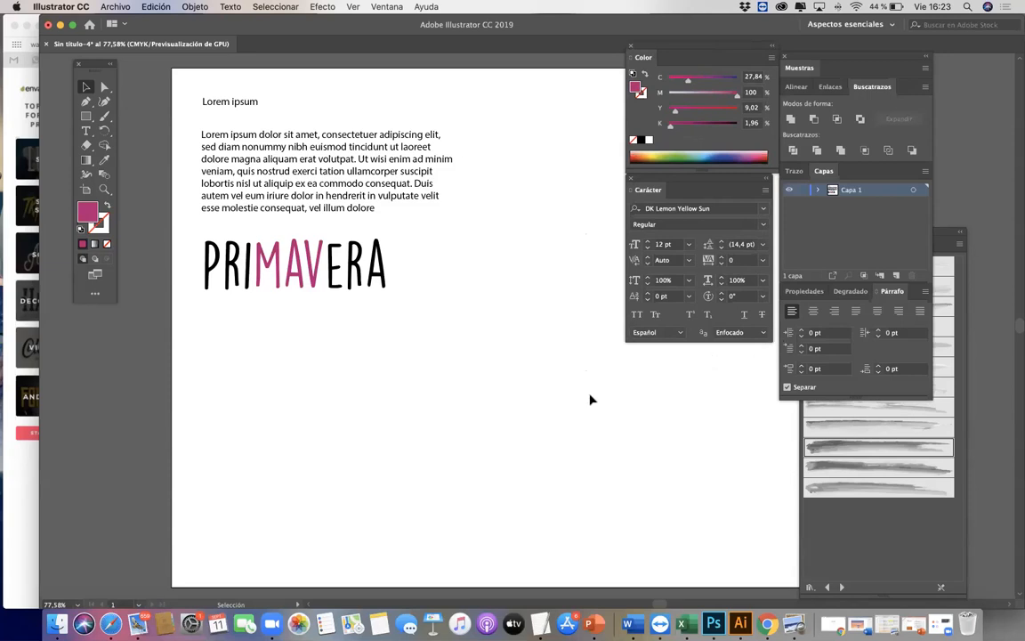
scroll(586, 394, "right", 1)
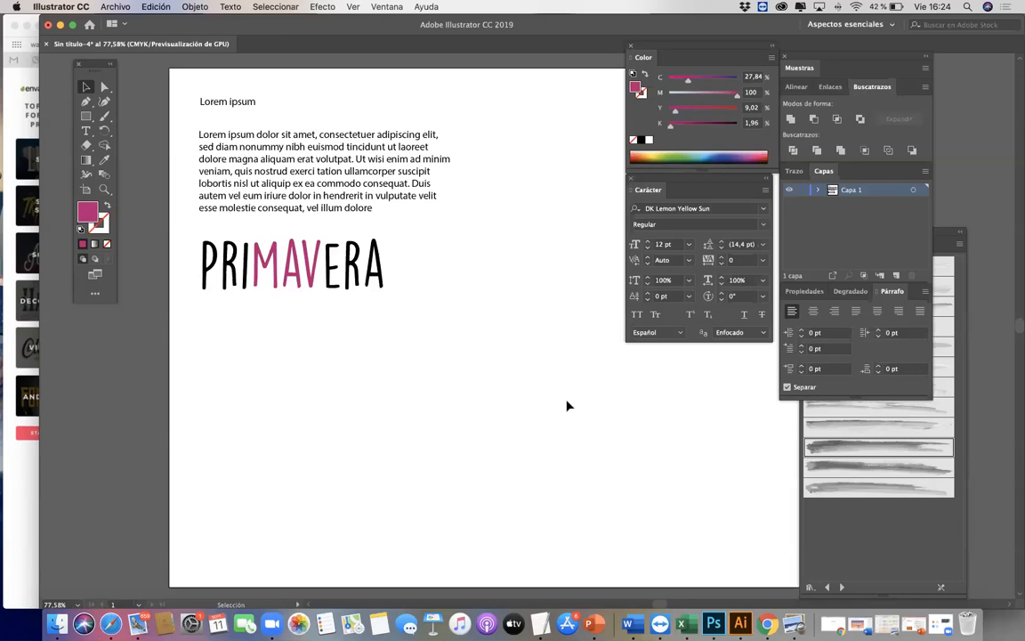
Move the Lorem ipsum paragraph up closer to its heading, and raise PRIMAVERA by the same small amount beneath it
left_click(267, 147)
left_click_drag(250, 134, 251, 121)
left_click(338, 95)
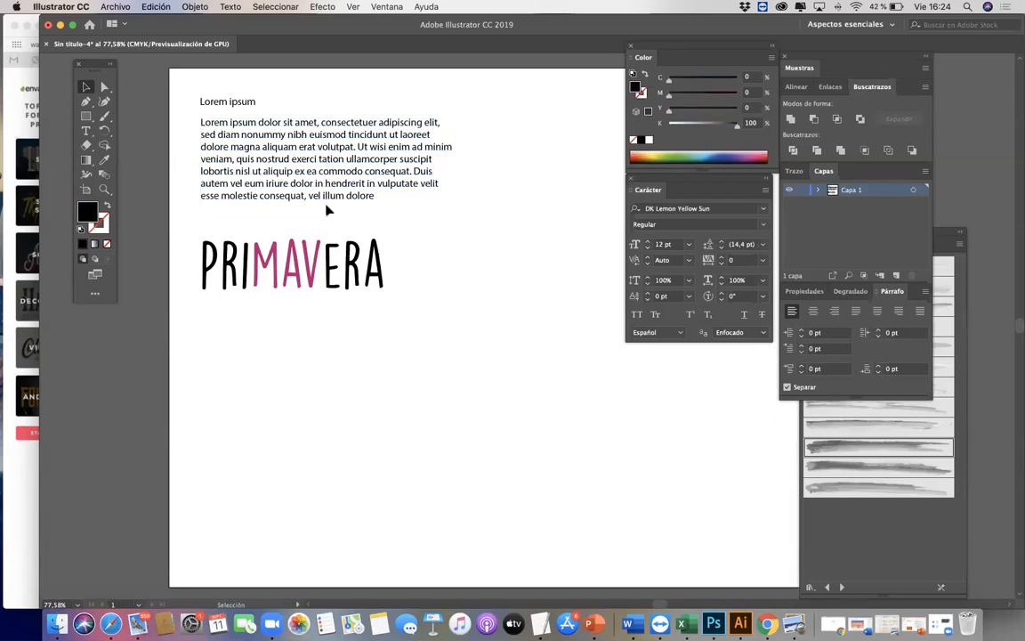
left_click_drag(245, 242, 247, 229)
left_click(371, 324)
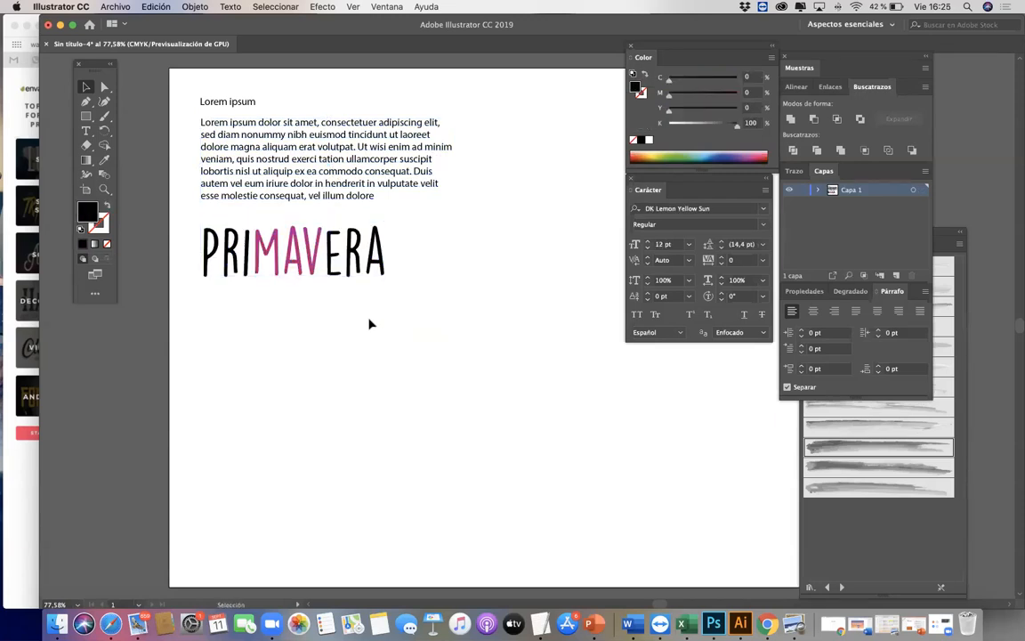
Enlarge the PRIMAVERA title proportionally to about 88,46 pt, nearly as wide as the paragraph above it
left_click(365, 258)
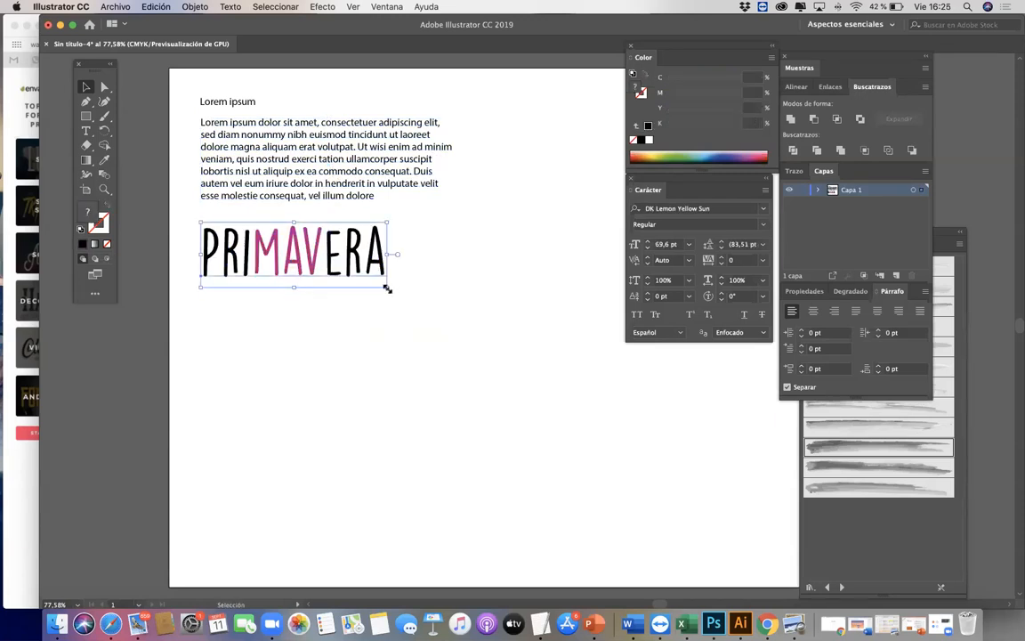
left_click_drag(387, 288, 399, 296)
left_click_drag(436, 333, 433, 301)
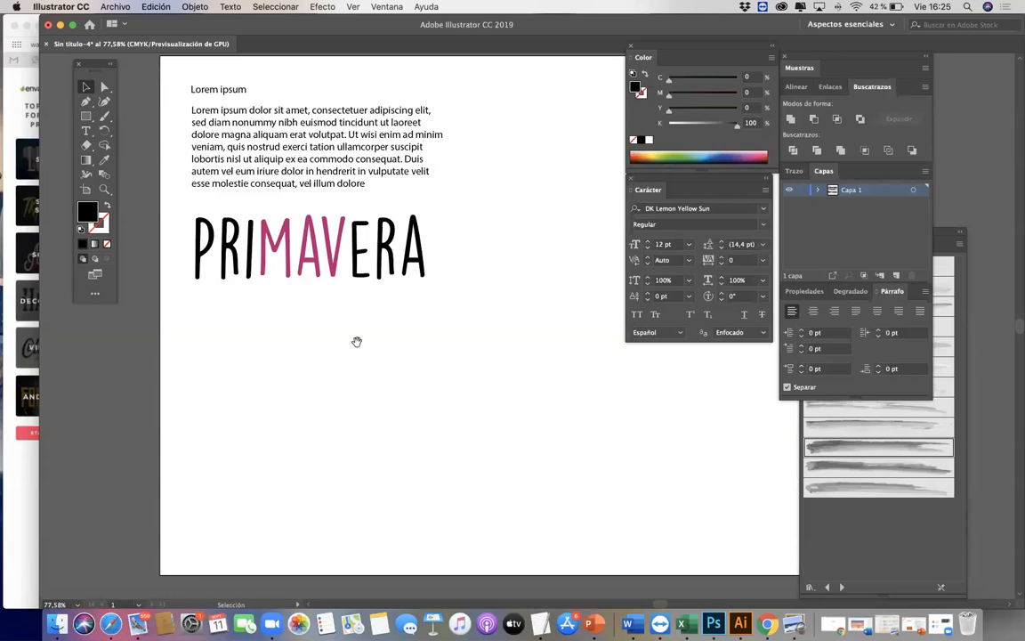
scroll(365, 276, "down", 1)
left_click_drag(476, 347, 473, 422)
left_click(390, 314)
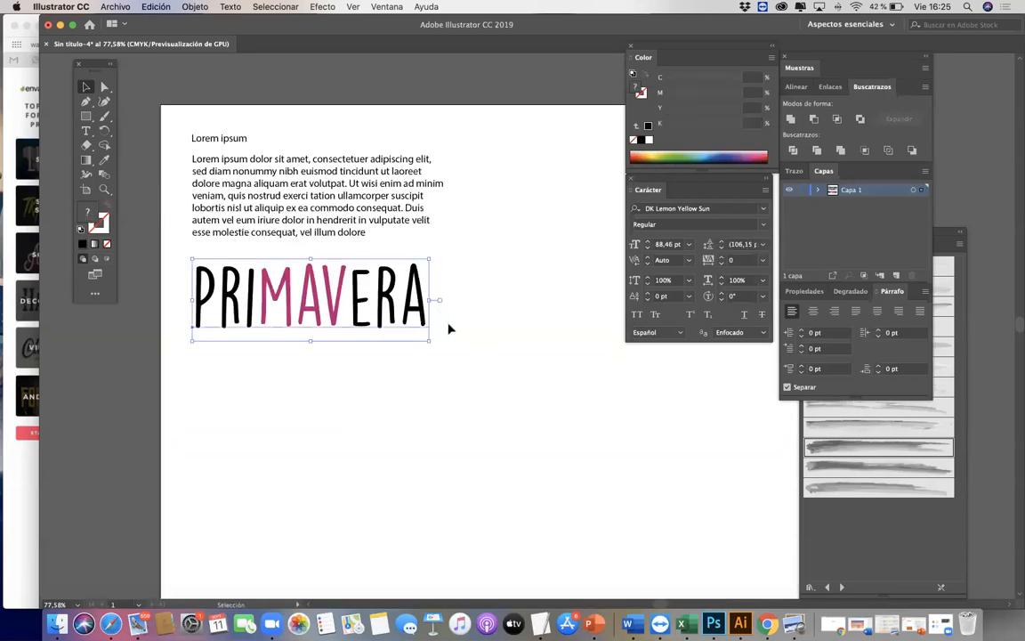
left_click_drag(449, 306, 446, 272)
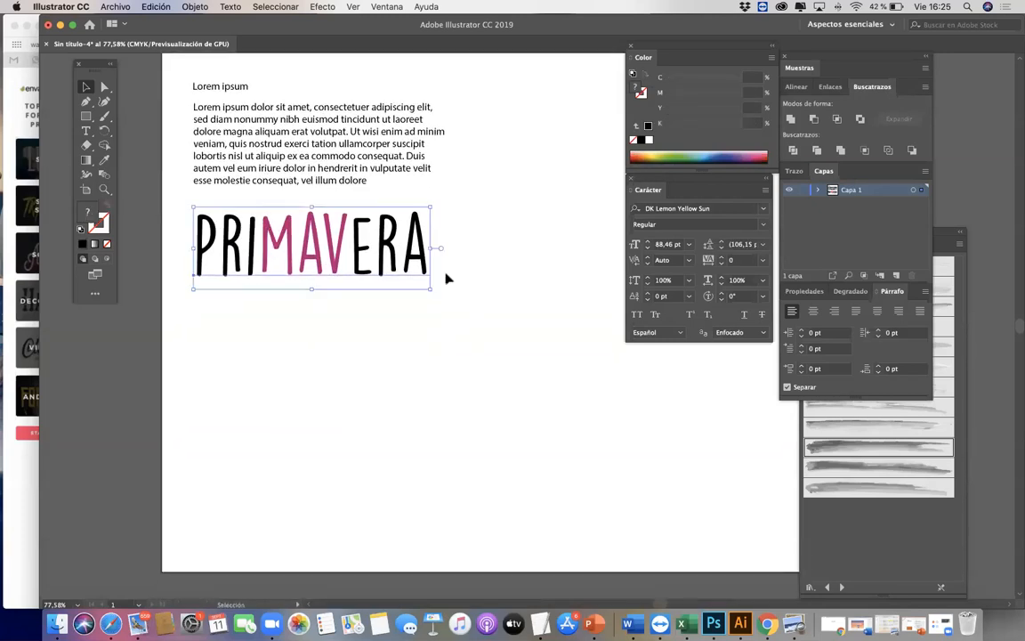
Move the Lorem ipsum paragraph below PRIMAVERA and set its font to DK Lemon Yellow Sun
left_click_drag(298, 166, 297, 357)
left_click(761, 212)
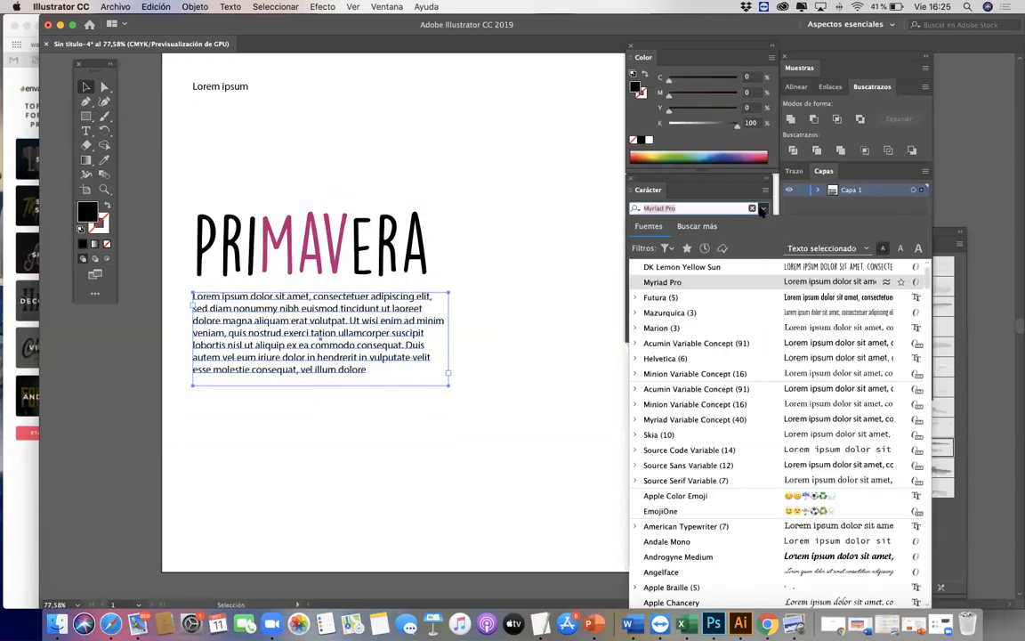
left_click(711, 267)
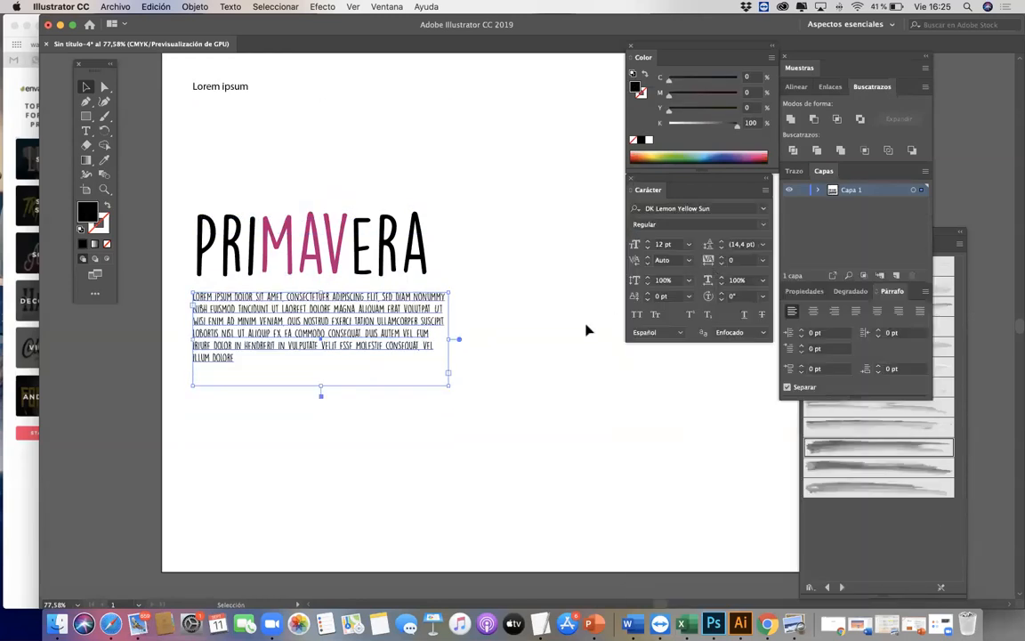
Reduce the paragraph to 10 pt, place it close under PRIMAVERA and narrow its frame to the title's width
left_click(647, 247)
left_click(648, 247)
left_click_drag(344, 318, 346, 308)
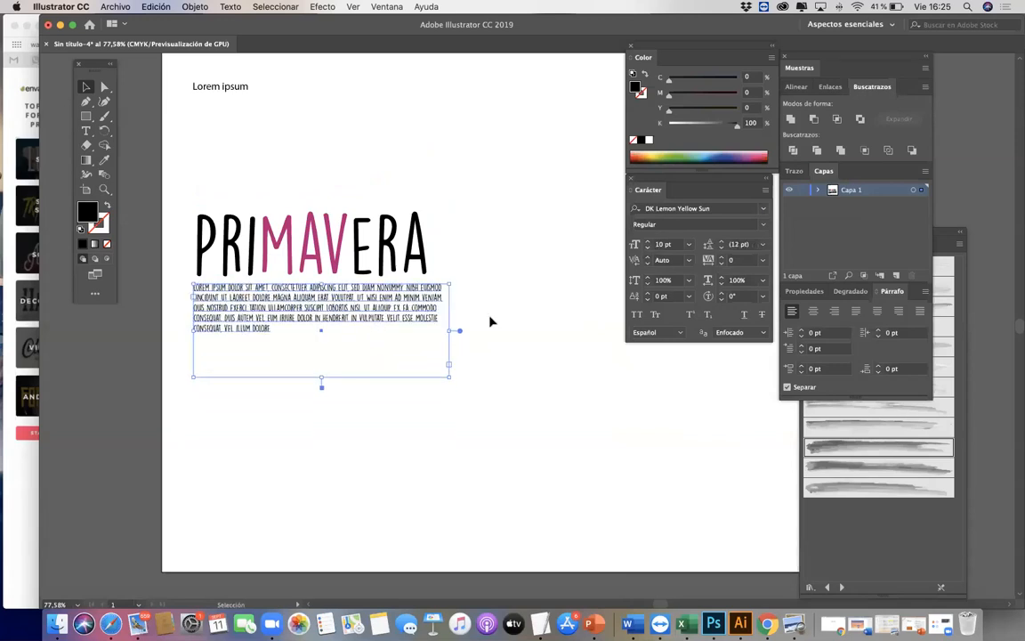
left_click_drag(449, 331, 429, 331)
left_click(473, 354)
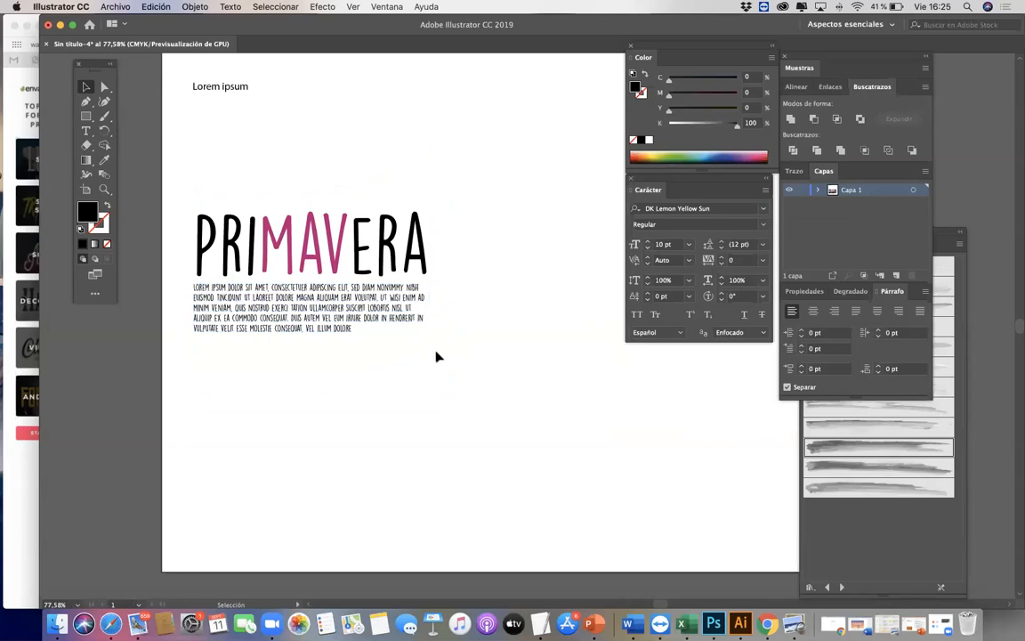
Move PRIMAVERA and its paragraph together up to just below the Lorem ipsum heading
scroll(462, 354, "down", 3)
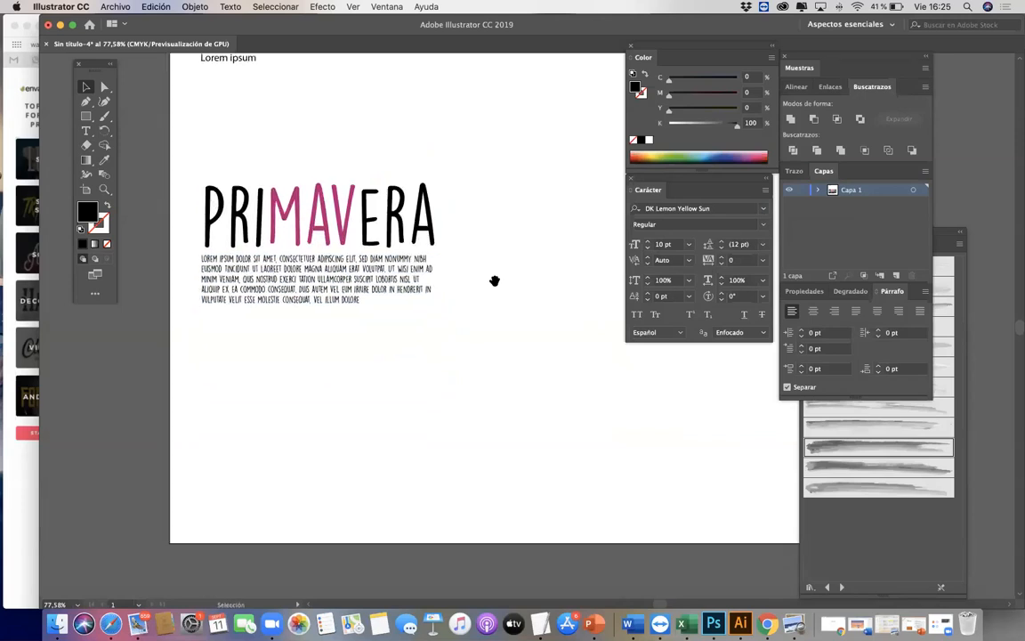
scroll(493, 283, "up", 5)
scroll(398, 373, "right", 3)
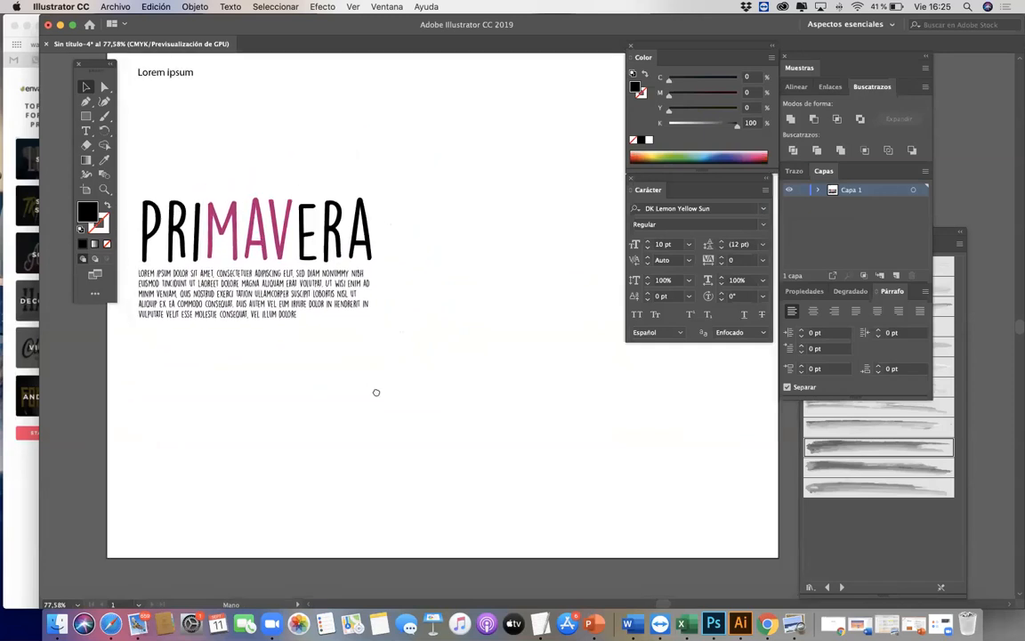
left_click_drag(294, 250, 283, 159)
left_click_drag(427, 230, 441, 217)
left_click_drag(437, 258, 447, 249)
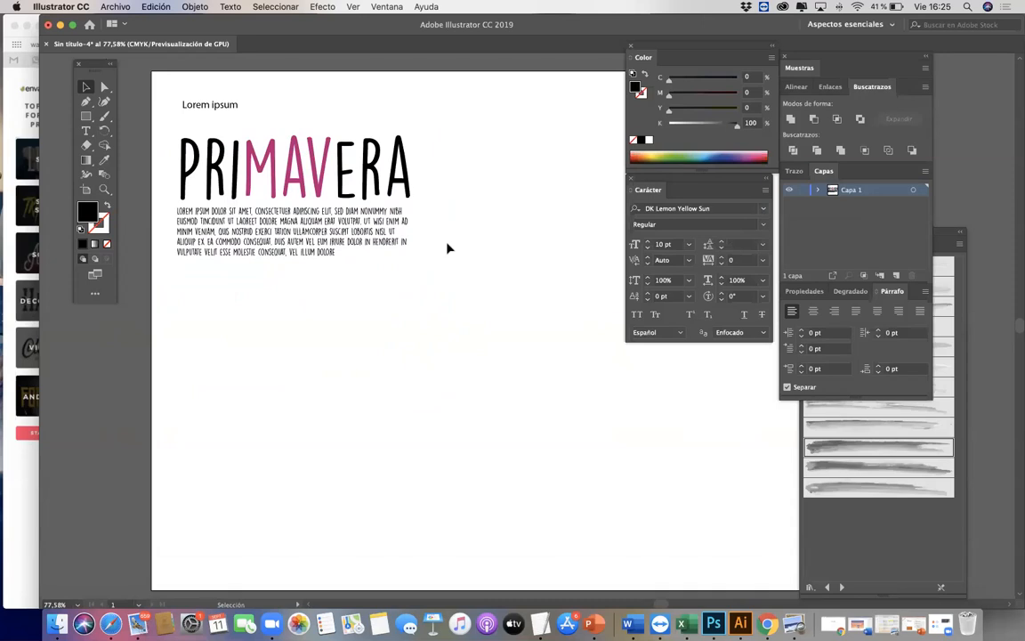
Duplicate the PRIMAVERA title below the paragraph and set the copy's font to Christmas Wish Calligraphy
left_click_drag(240, 173, 279, 367)
left_click(683, 207)
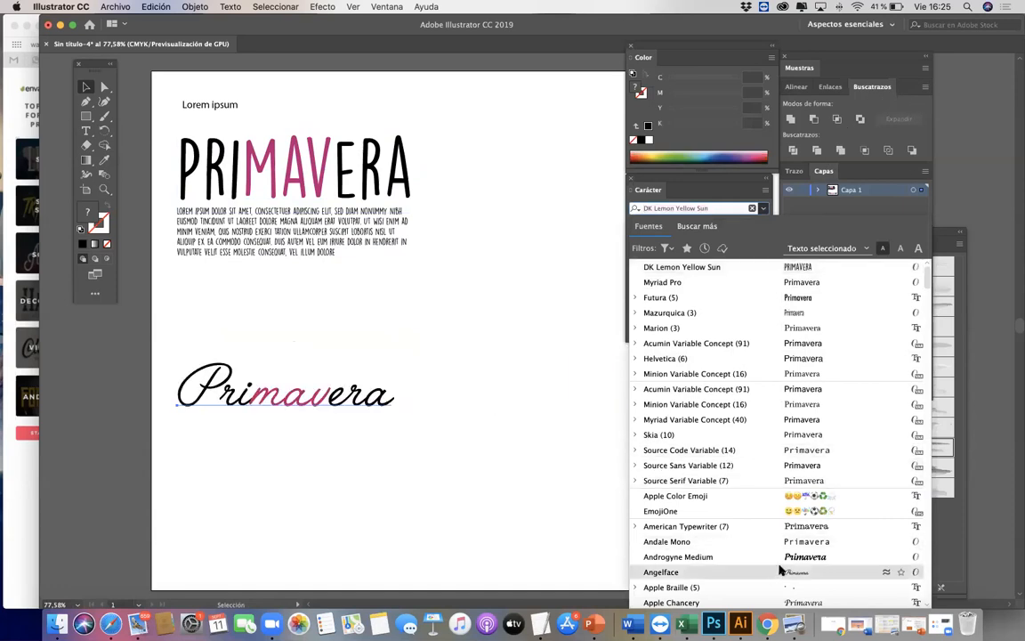
scroll(785, 558, "down", 8)
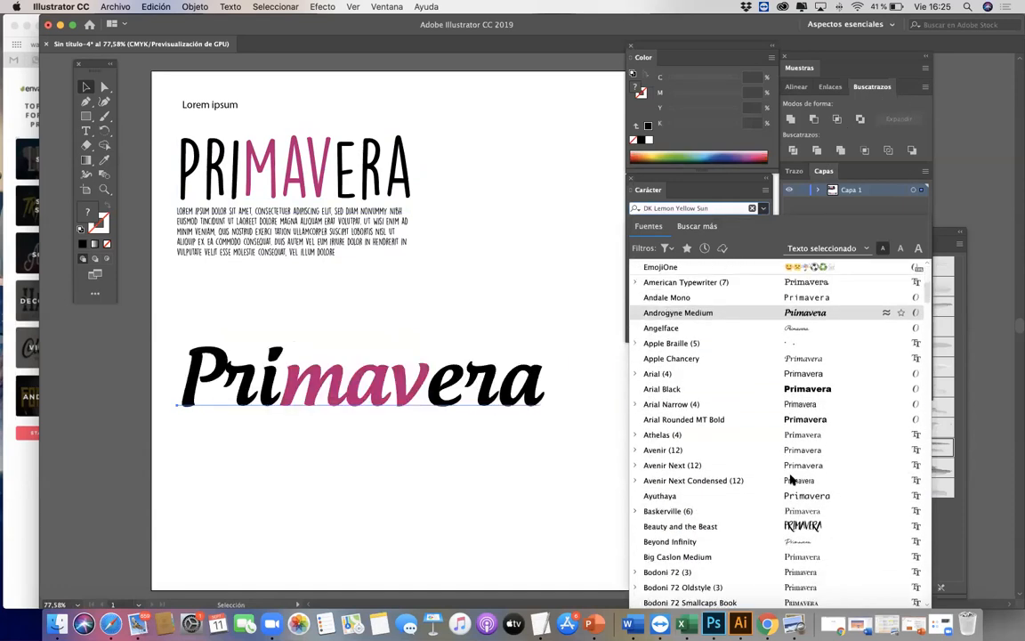
scroll(799, 531, "down", 8)
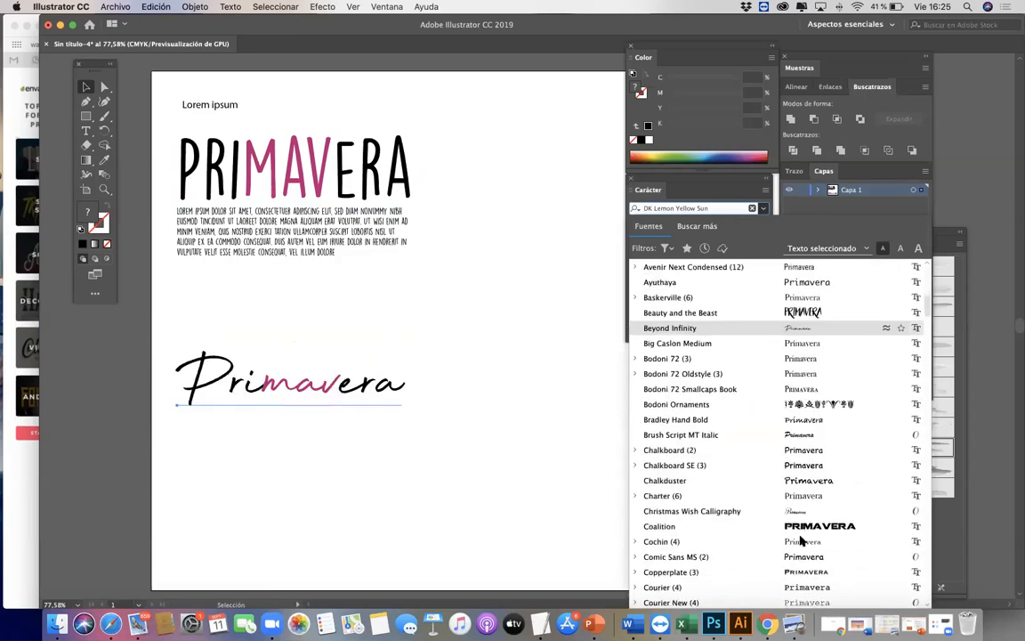
scroll(801, 538, "down", 1)
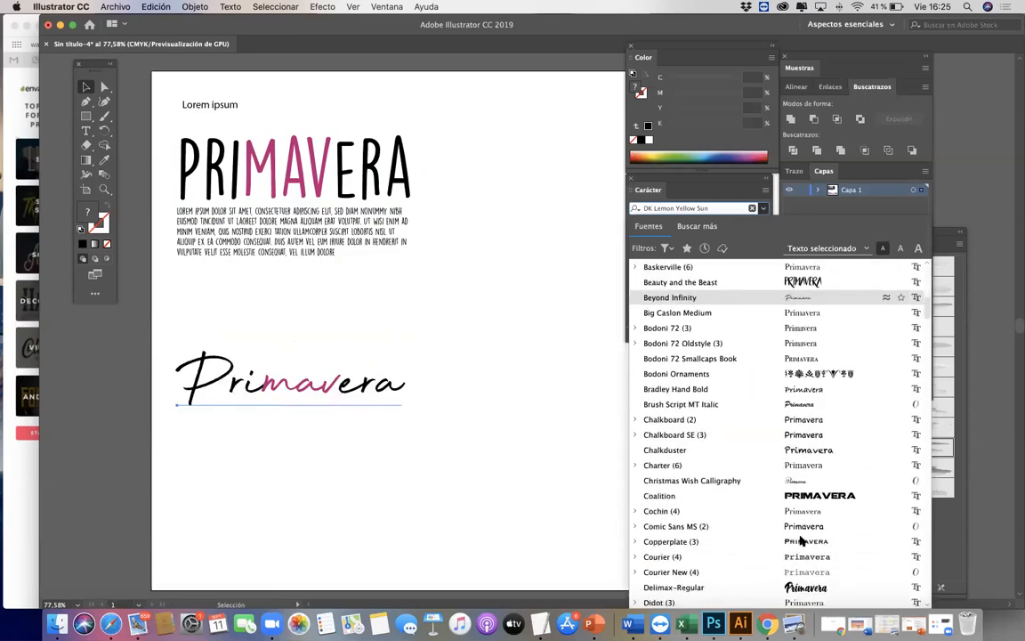
left_click(806, 480)
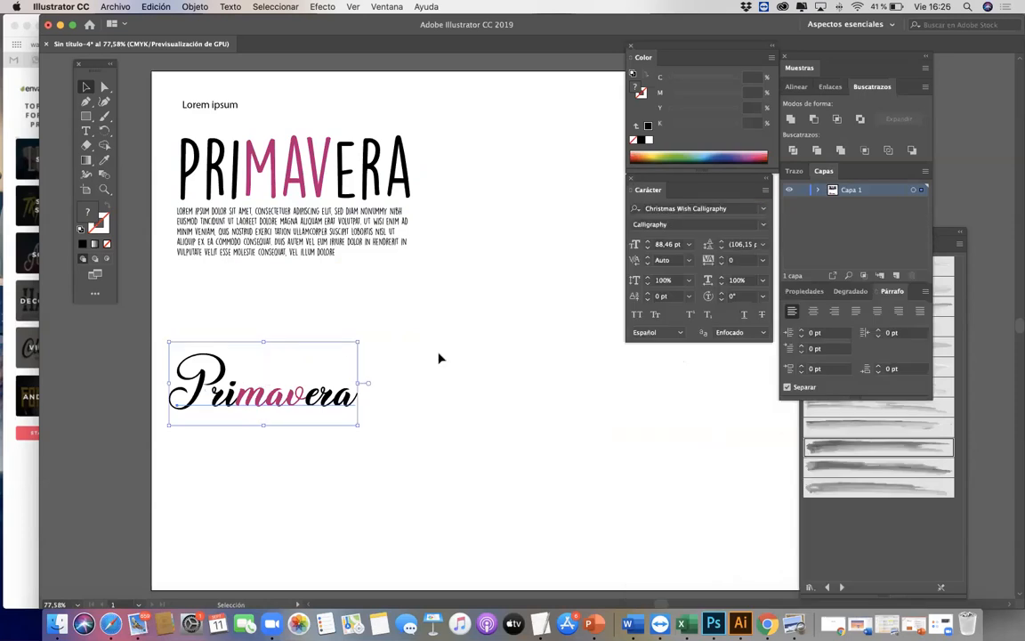
Move the calligraphic Primavera copy up under the paragraph and align it with the paragraph's left edge
left_click_drag(267, 396, 309, 355)
left_click(311, 412)
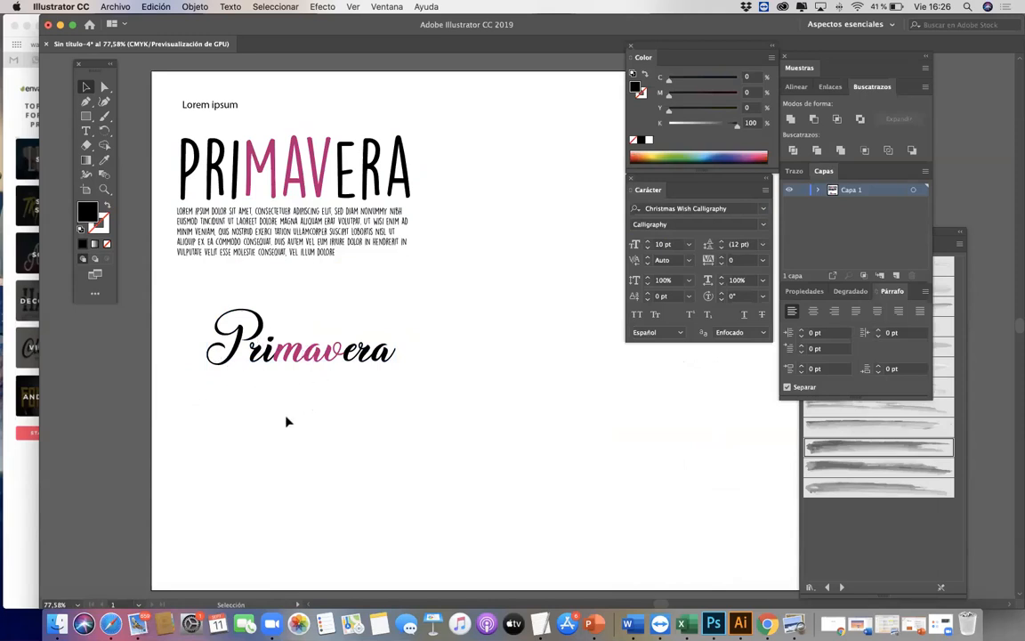
key("space")
left_click_drag(289, 416, 264, 429)
left_click_drag(293, 364, 264, 366)
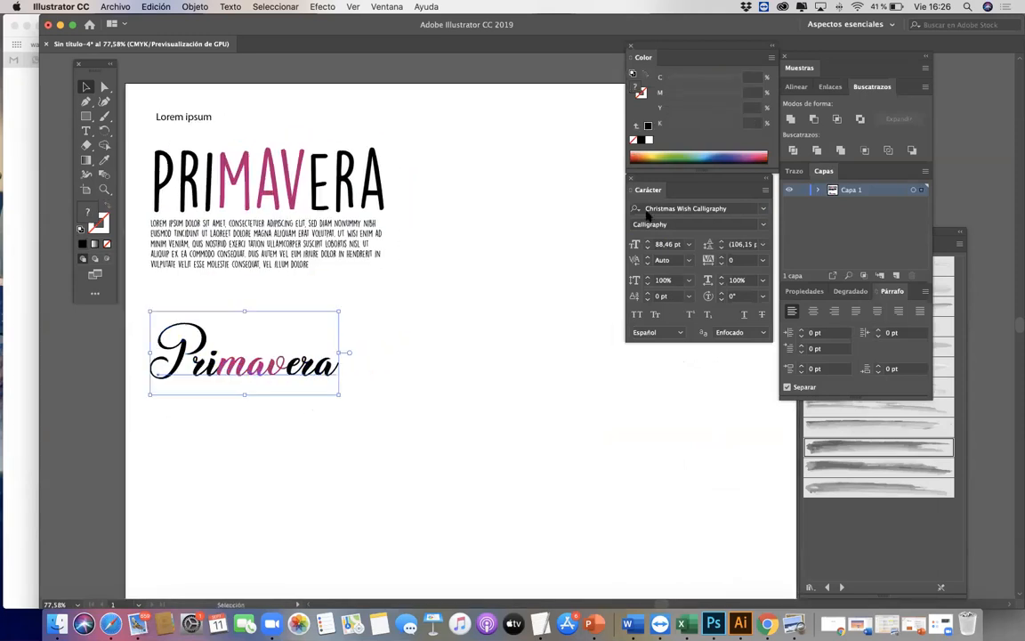
Move the Color panel over the Capas panel group and recolor the calligraphic Primavera orange-yellow, with M 29,02 and Y 90,59 %
left_click_drag(661, 55, 848, 211)
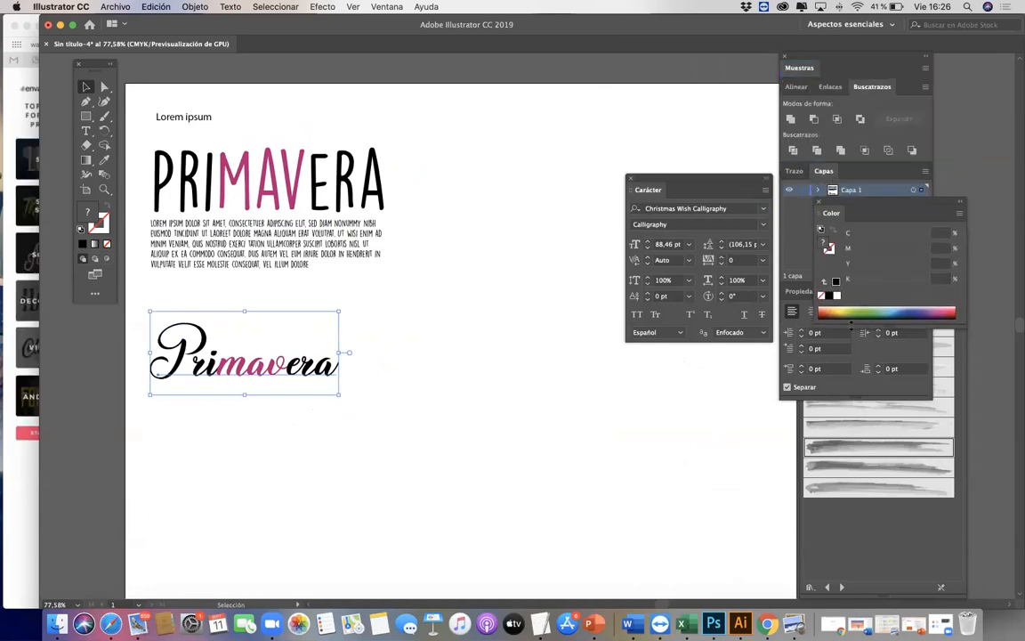
left_click(882, 311)
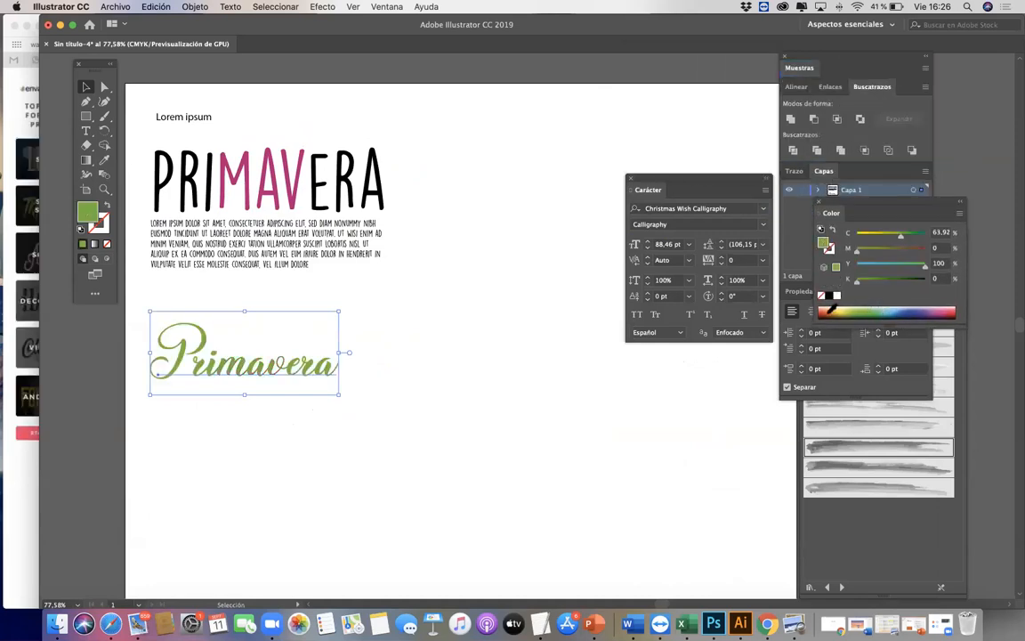
left_click(832, 311)
left_click_drag(834, 307, 836, 306)
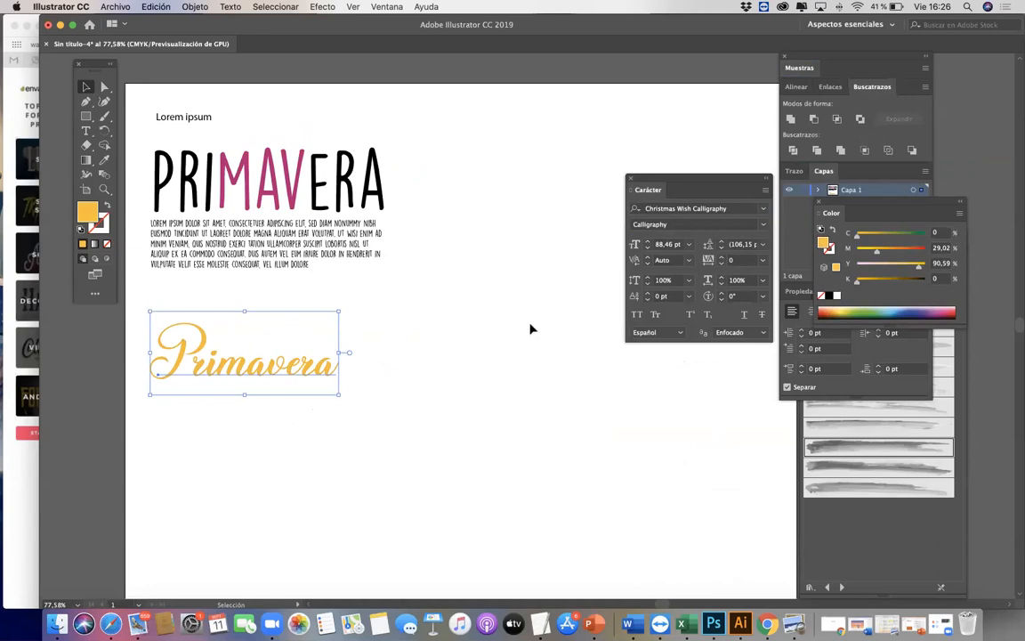
left_click(499, 330)
scroll(487, 333, "down", 1)
Duplicate the yellow Primavera beside the original and set the copy's font to Hijrnotes PERSONAL USE ONLY, moving the Carácter panel higher
left_click_drag(252, 346, 473, 346)
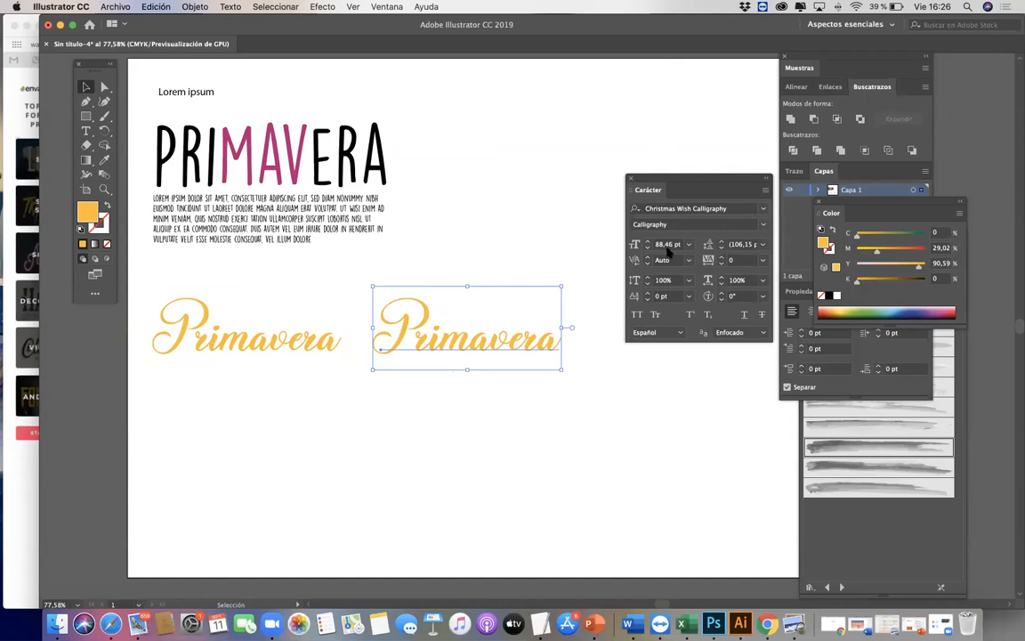
left_click(691, 208)
left_click_drag(712, 179, 620, 71)
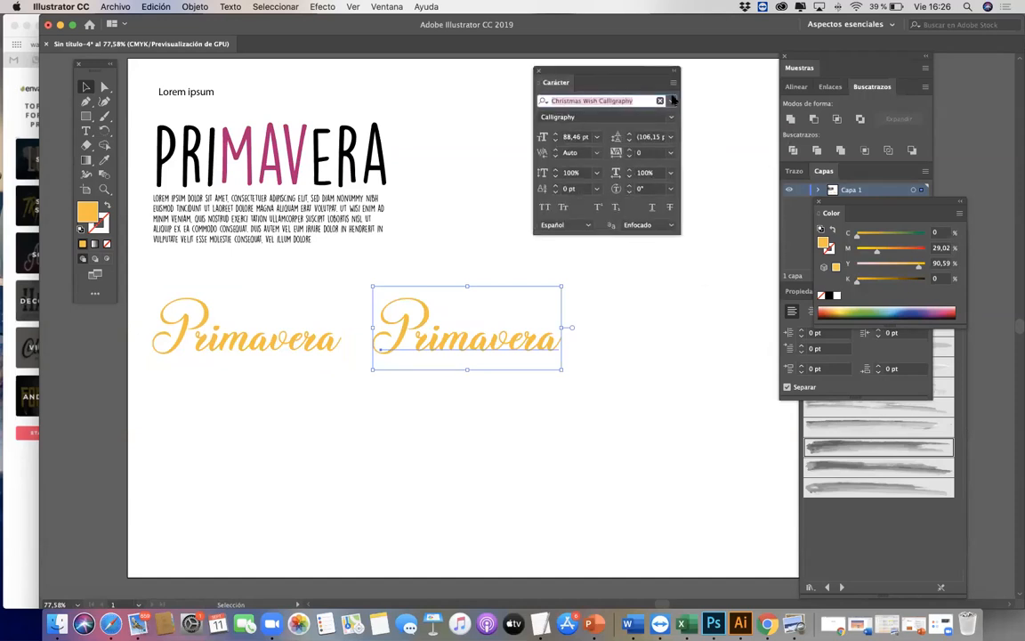
left_click(671, 102)
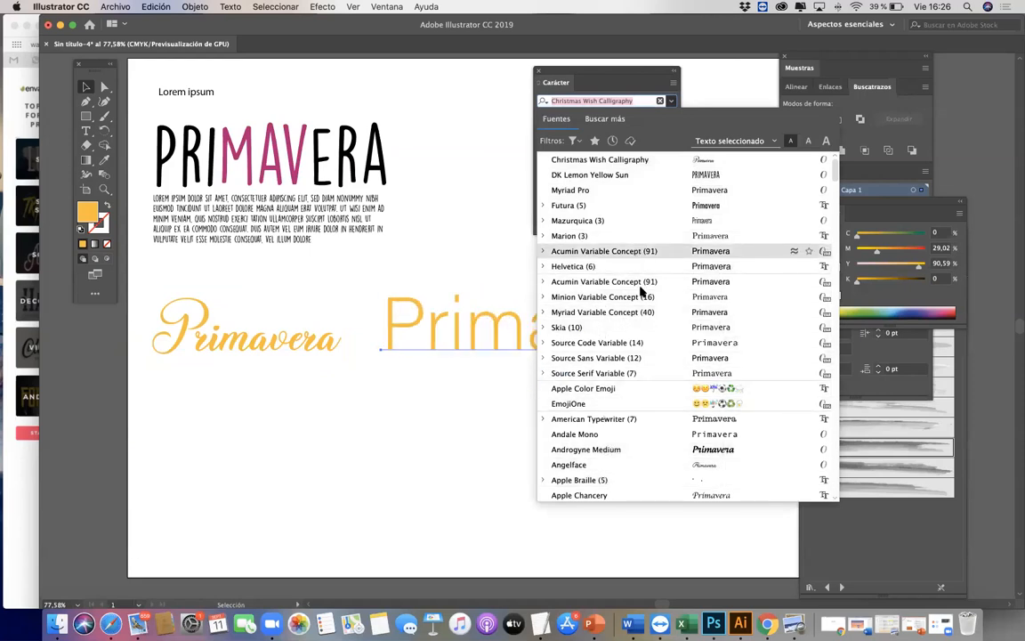
scroll(639, 293, "down", 8)
scroll(640, 292, "down", 10)
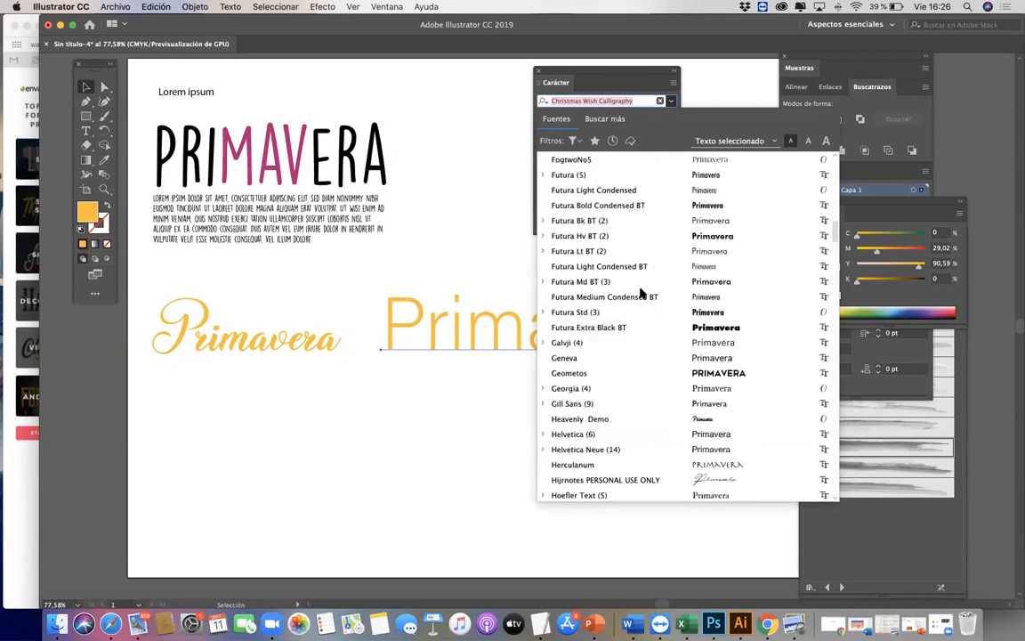
left_click(694, 360)
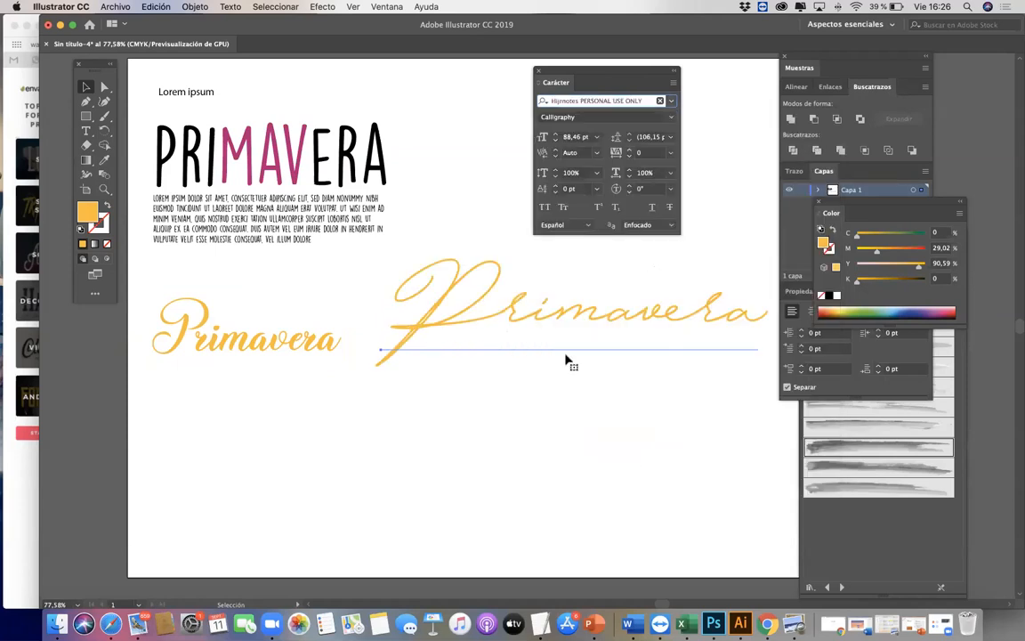
Shrink the Hijrnotes Primavera to about 50,75 pt and place it directly below the calligraphic one
left_click_drag(489, 338, 298, 474)
left_click_drag(579, 517, 452, 461)
left_click_drag(378, 425, 347, 418)
left_click_drag(447, 408, 444, 407)
left_click(161, 380)
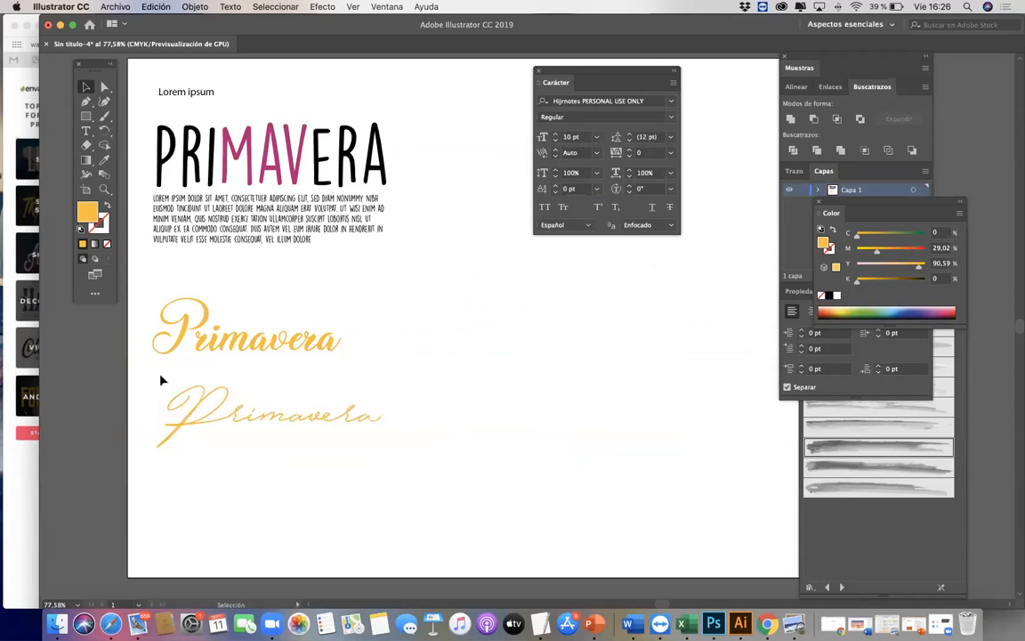
Duplicate the Hijrnotes Primavera straight down near the bottom of the artboard
left_click_drag(377, 419, 299, 540)
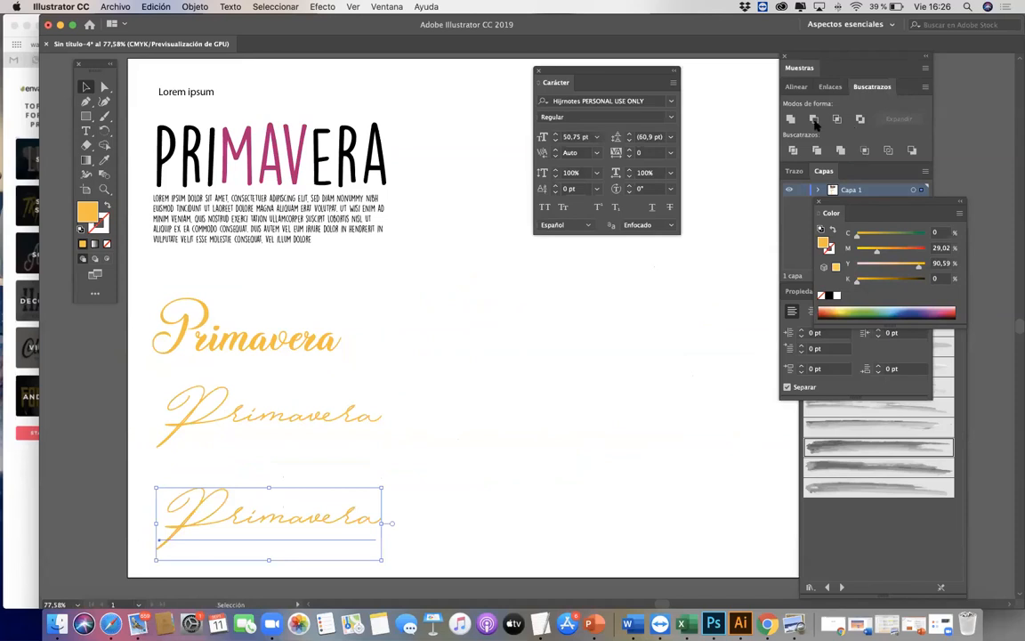
left_click(670, 102)
left_click(406, 535)
Recolor the three yellow Primavera texts together blue, with C 90,98 and M 70,98 %
left_click_drag(407, 536, 317, 329)
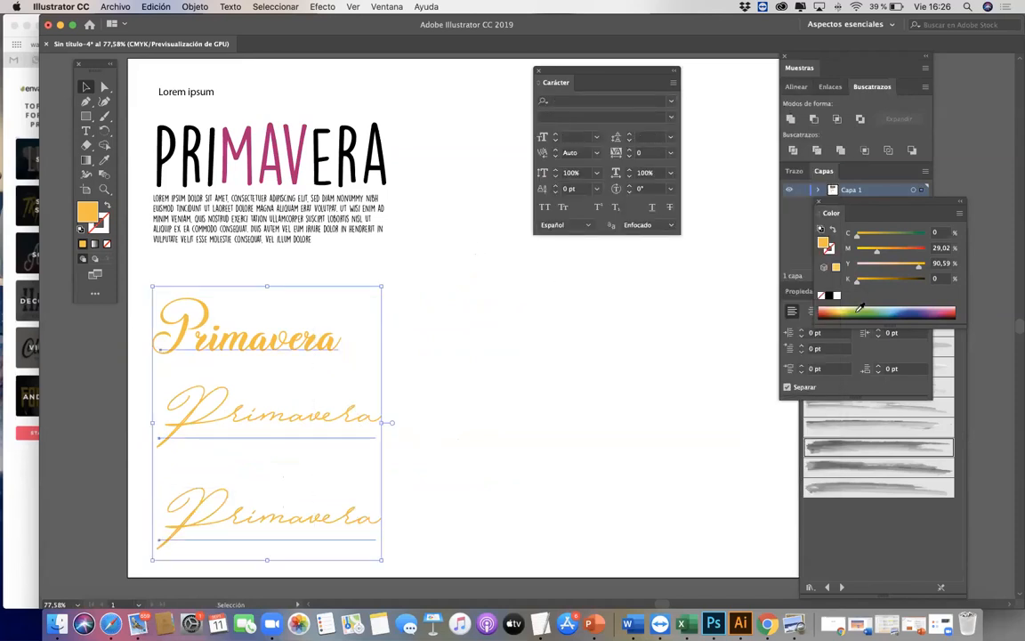
left_click(905, 311)
left_click(572, 394)
Set the lowest Primavera's font to Beauty and the Beast and move it up closer to the script version above
left_click(314, 516)
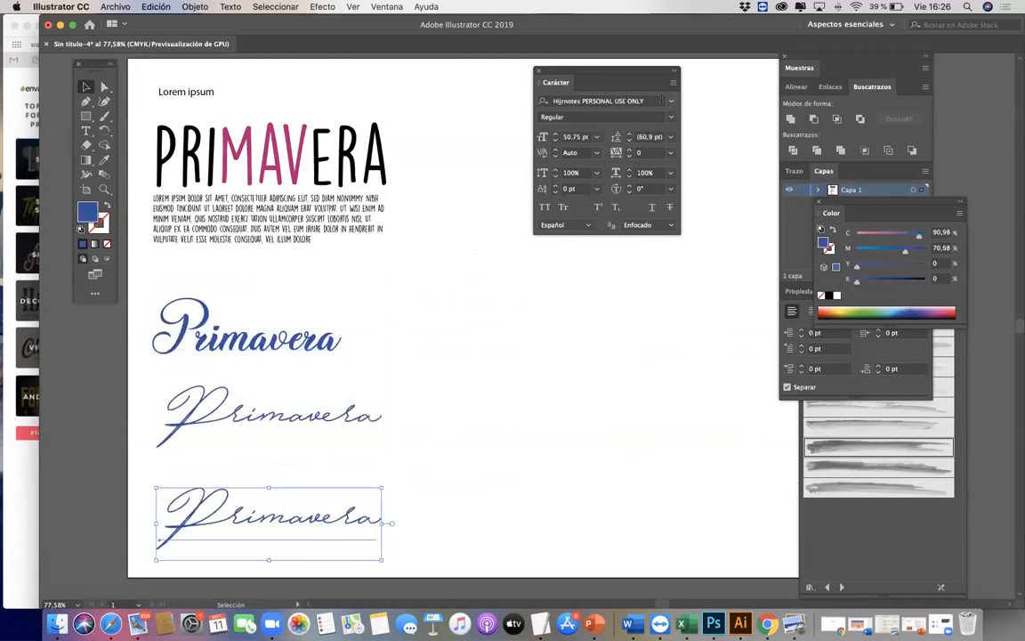
left_click(670, 100)
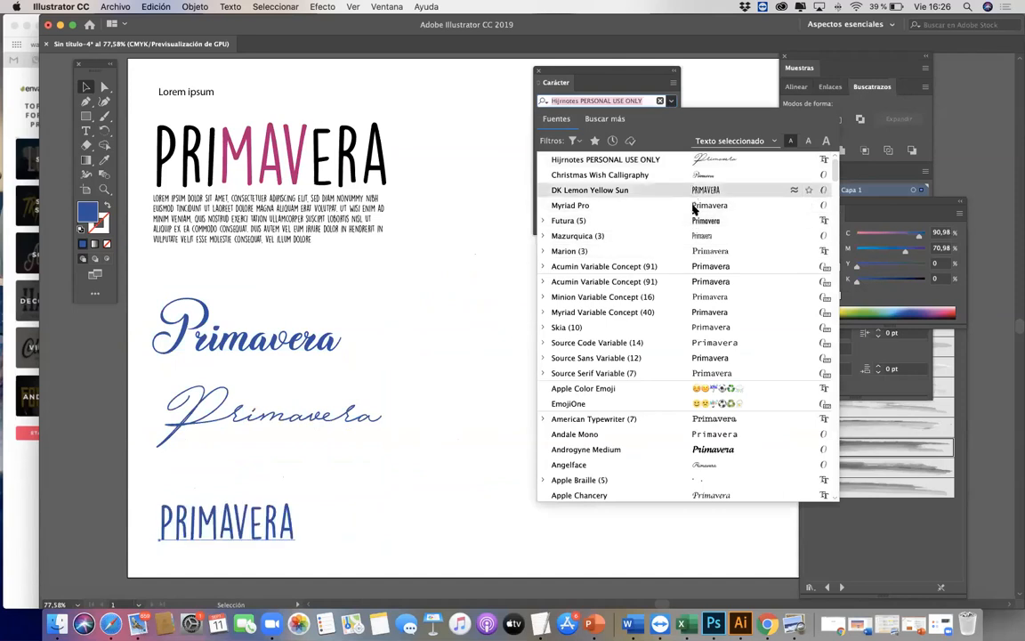
left_click(710, 436)
scroll(710, 440, "down", 1)
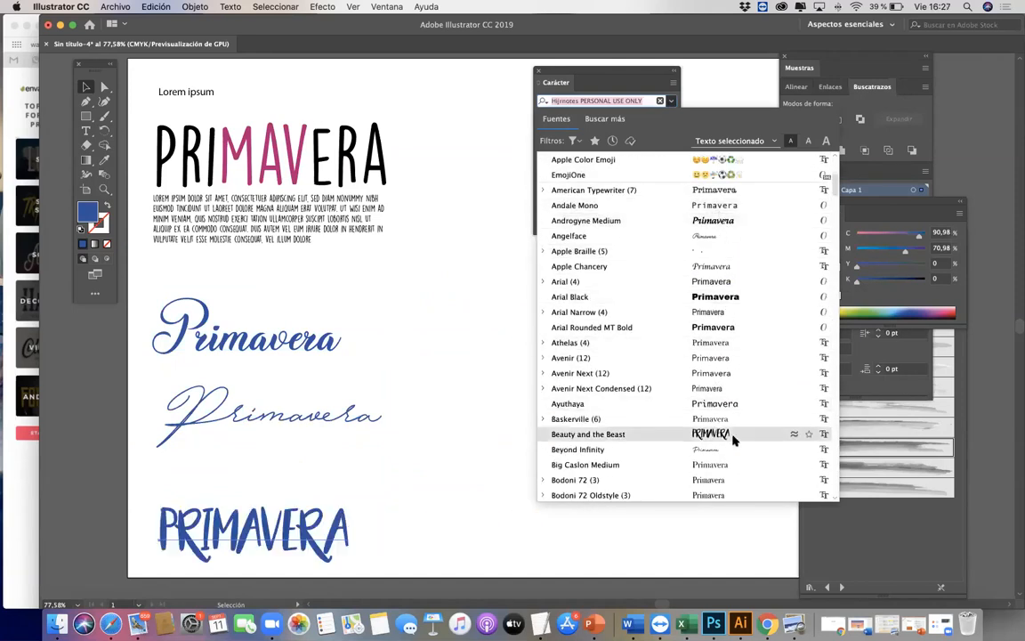
left_click(733, 437)
left_click_drag(229, 554, 229, 520)
left_click(374, 539)
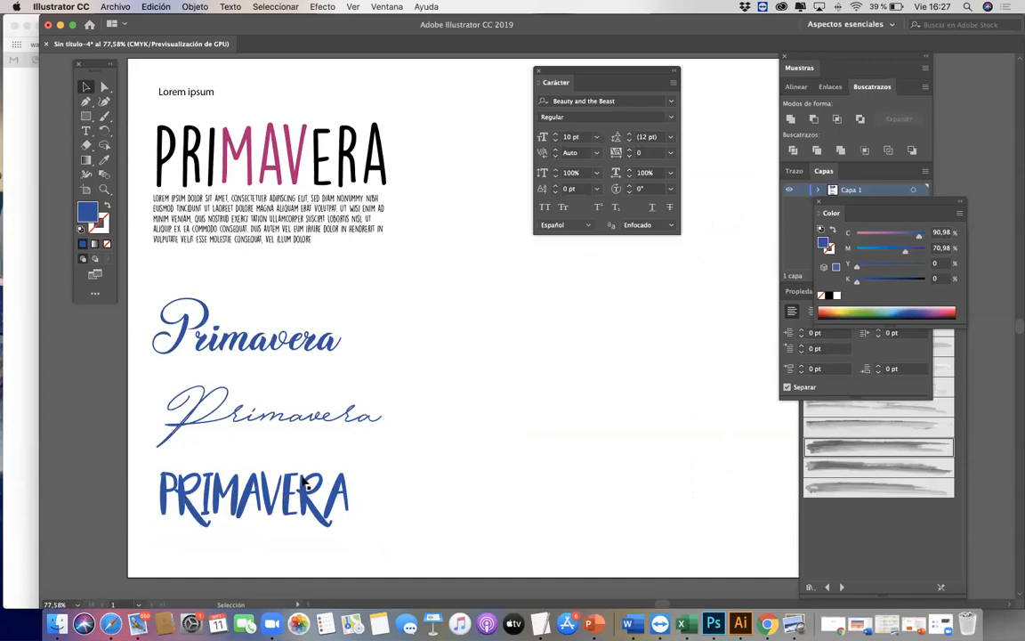
Duplicate the Beauty and the Beast Primavera horizontally into the empty area beside it
right_click(258, 498)
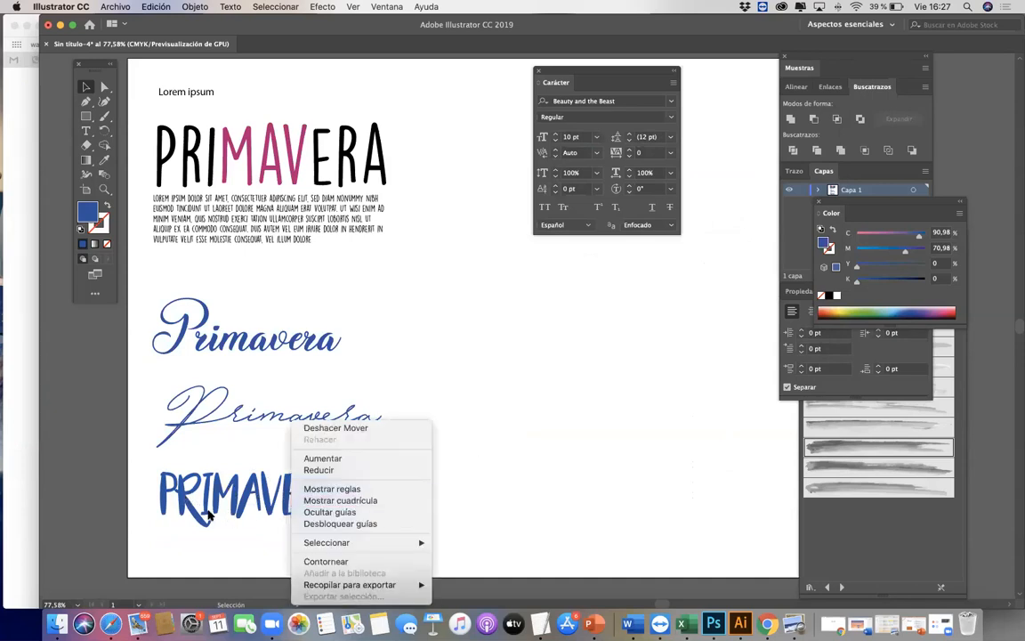
left_click(338, 456)
left_click_drag(234, 487, 498, 487)
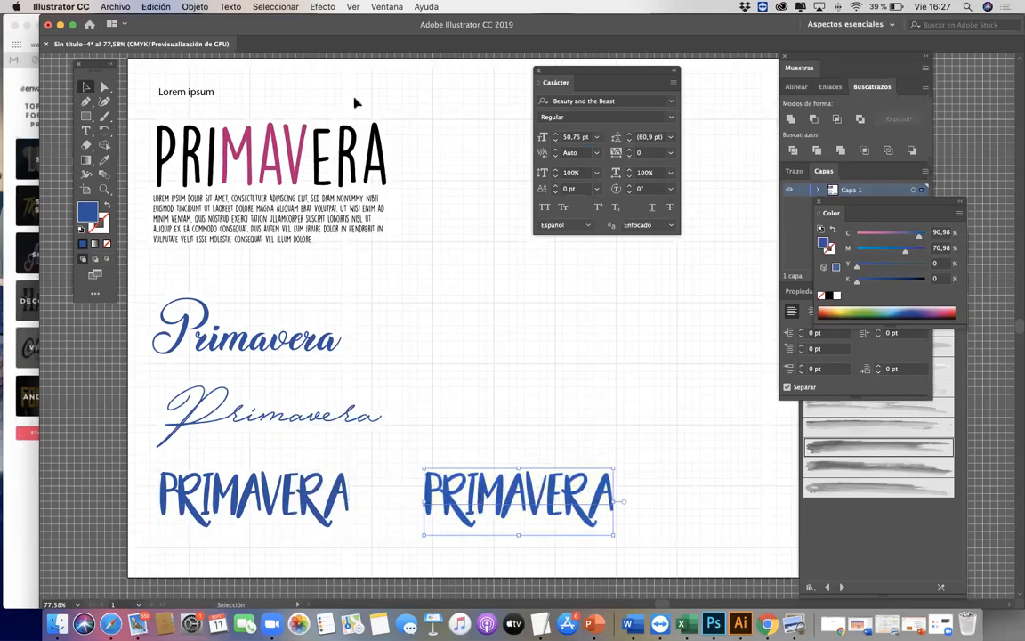
Hide the document grid
left_click(356, 6)
mouse_move(464, 400)
left_click(475, 440)
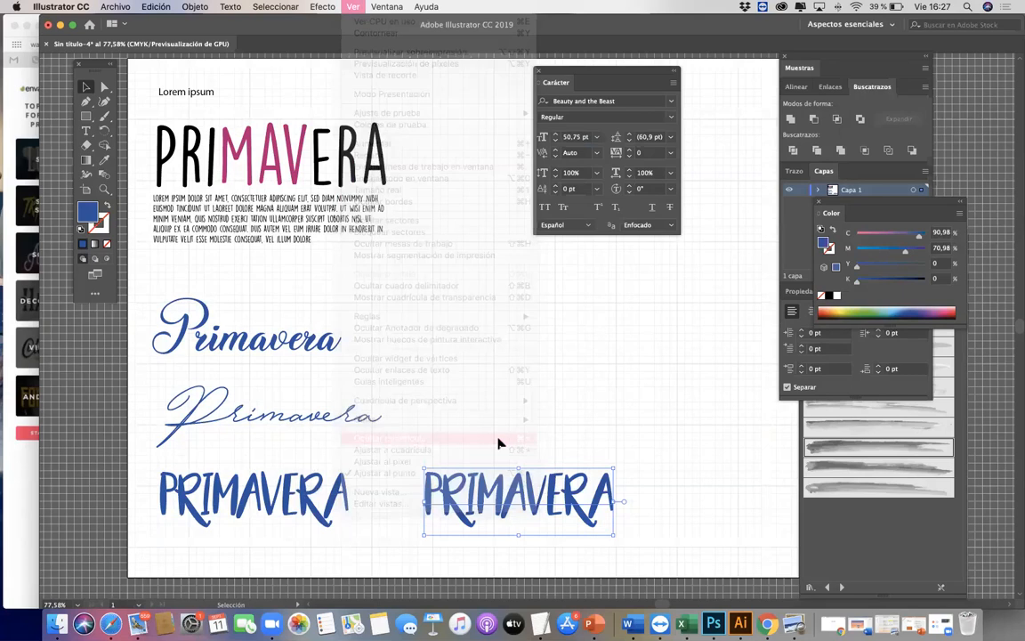
left_click(531, 414)
scroll(531, 414, "right", 3)
left_click_drag(502, 383, 520, 405)
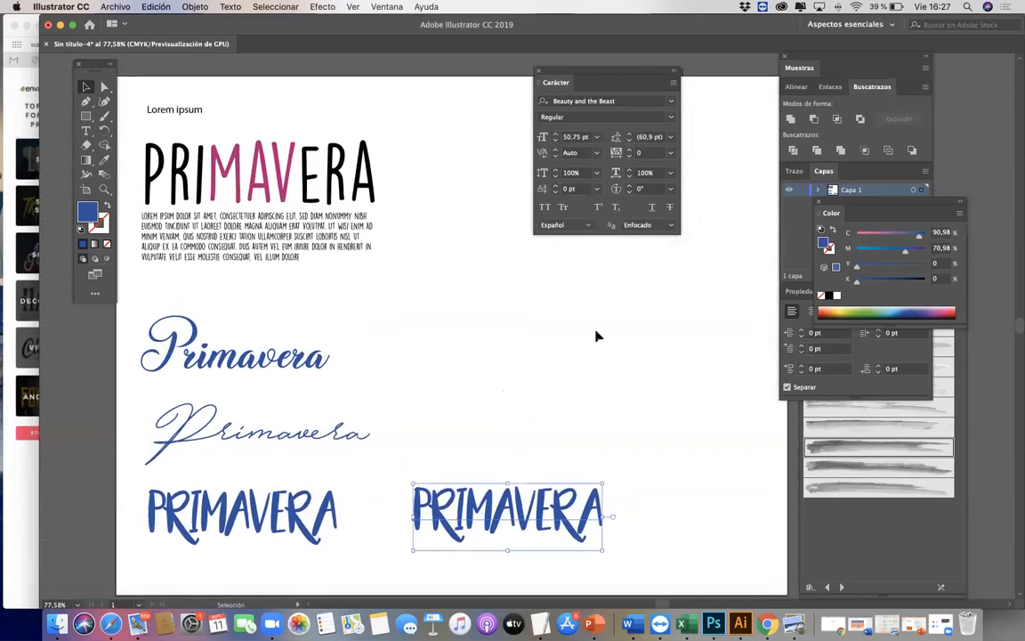
Set the duplicated Primavera's font to Chalkduster
left_click(671, 102)
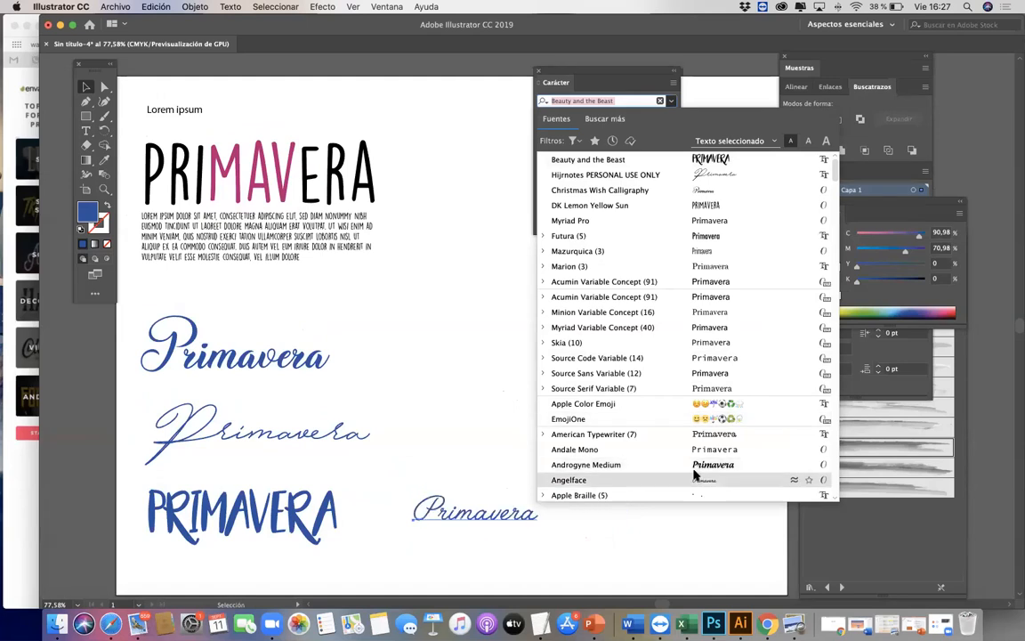
scroll(687, 373, "down", 2)
scroll(688, 373, "down", 10)
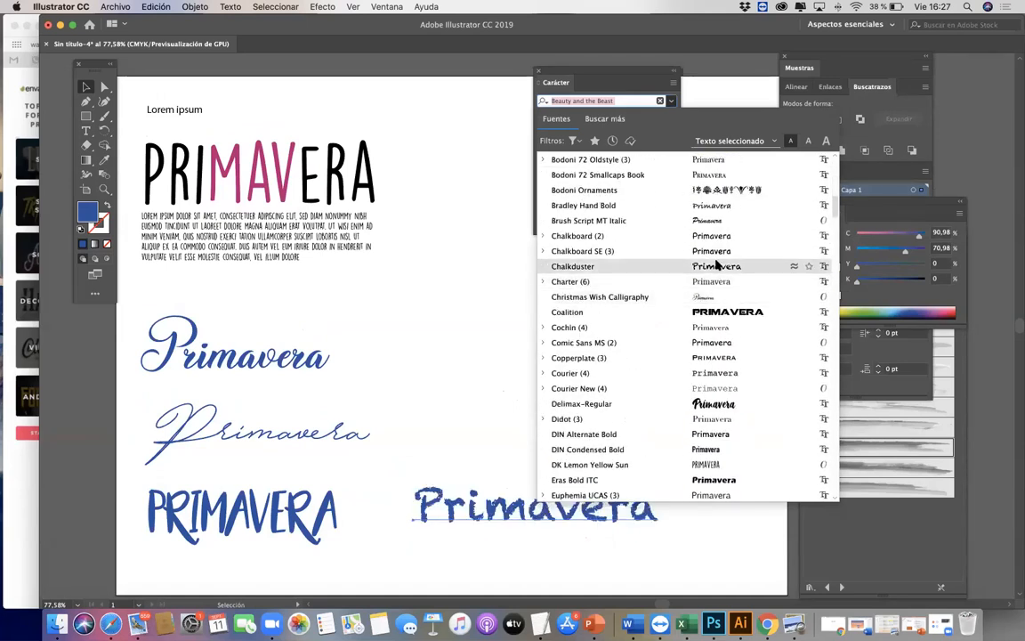
left_click(718, 266)
left_click(601, 388)
scroll(588, 373, "down", 2)
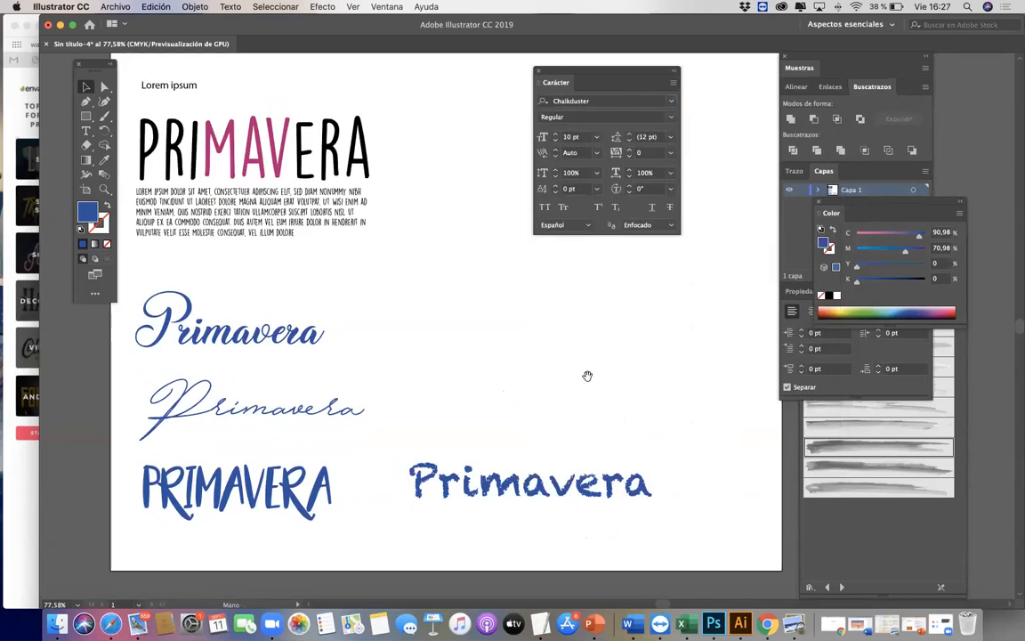
Move the Chalkduster Primavera up, level with the thin script Primavera
left_click_drag(585, 472, 583, 484)
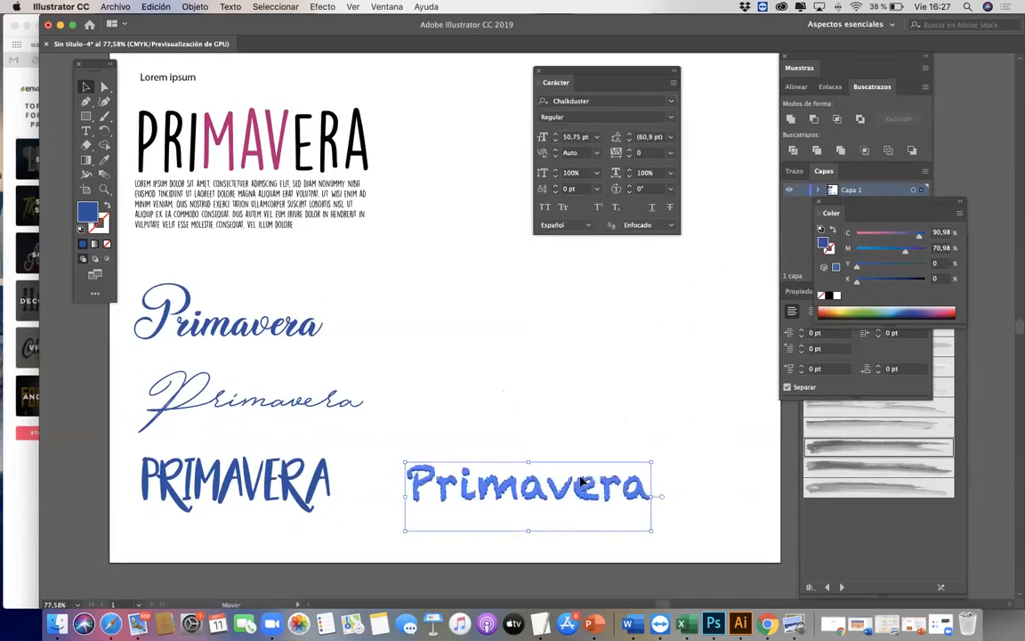
key("ctrl+z")
left_click(657, 425)
left_click_drag(597, 472, 620, 385)
Copy the Chalkduster Primavera's style onto the Lorem ipsum paragraph with the Eyedropper and set the paragraph's size to 8 pt
left_click(349, 198)
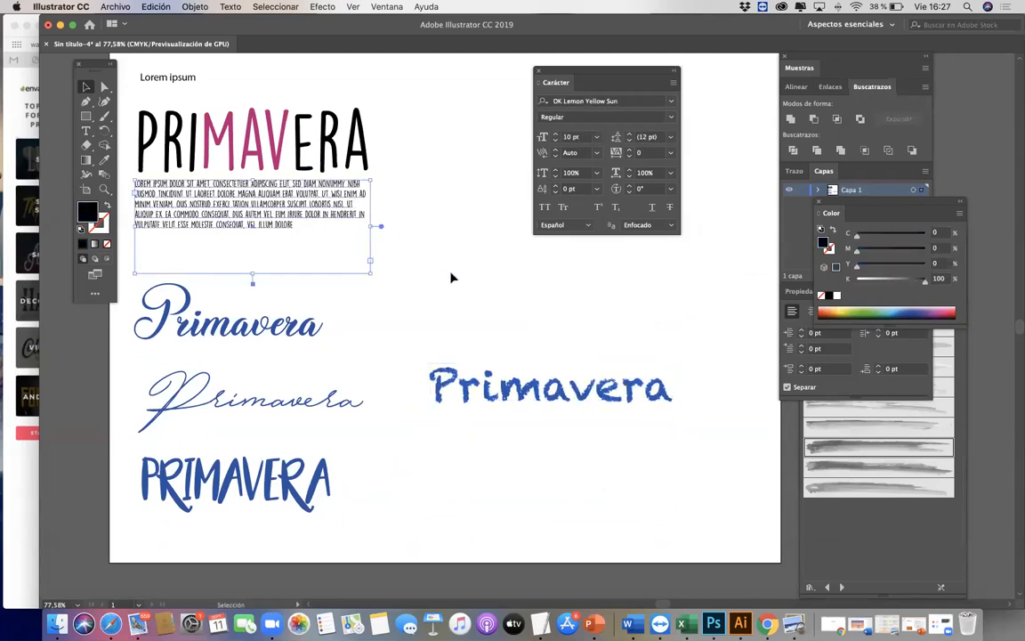
key("i")
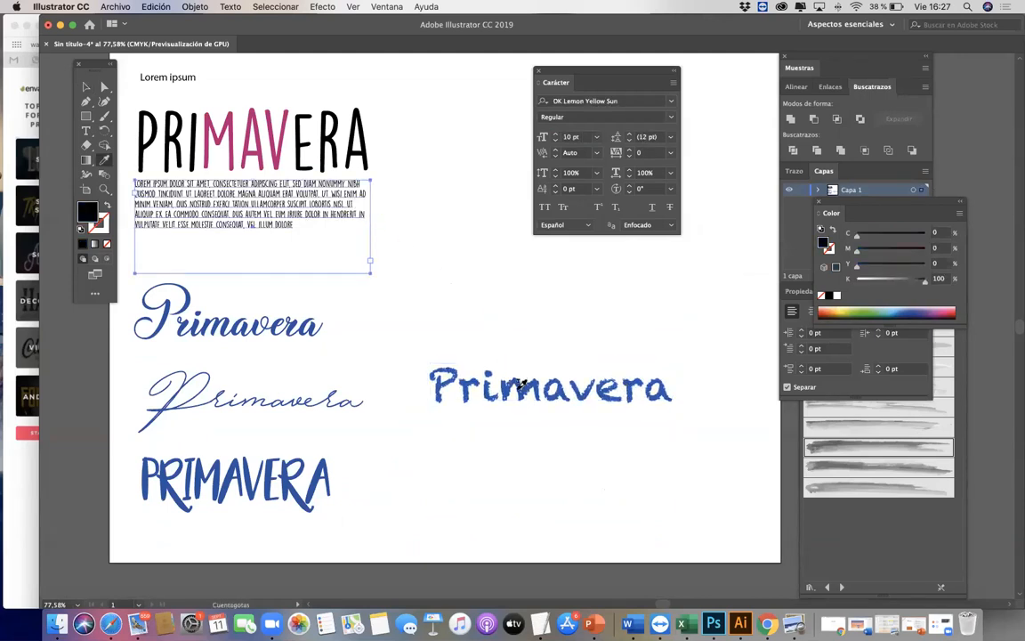
left_click(520, 384)
left_click_drag(554, 139, 556, 136)
left_click(86, 86)
left_click(465, 228)
scroll(413, 248, "left", 5)
left_click(414, 248)
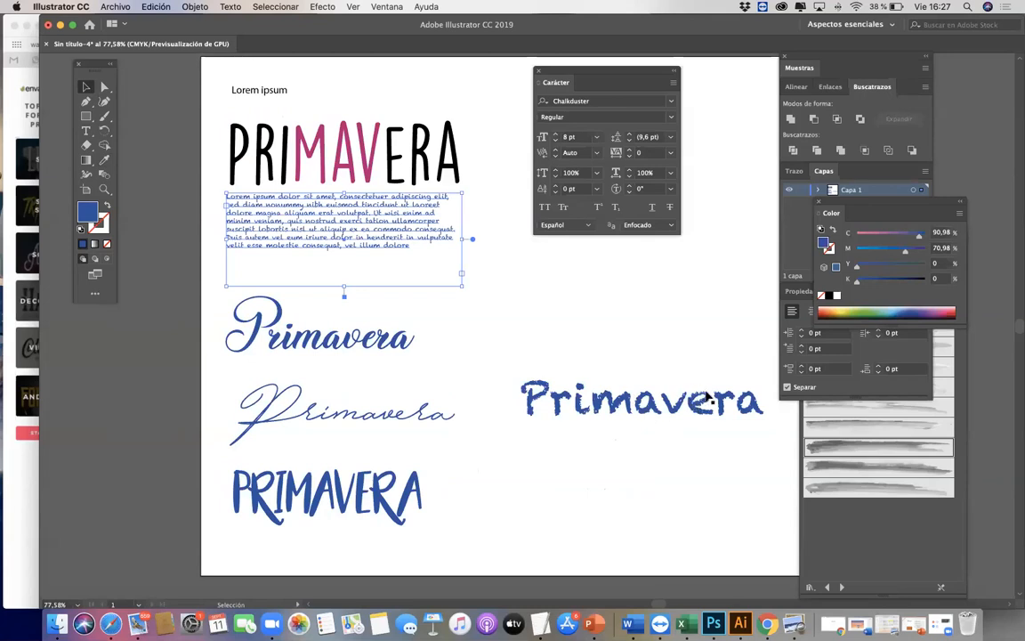
Draw a rectangle covering the Chalkduster Primavera and extending well below it, and fill it black
left_click(525, 309)
left_click_drag(459, 301, 425, 312)
left_click_drag(510, 413, 521, 396)
left_click(519, 350)
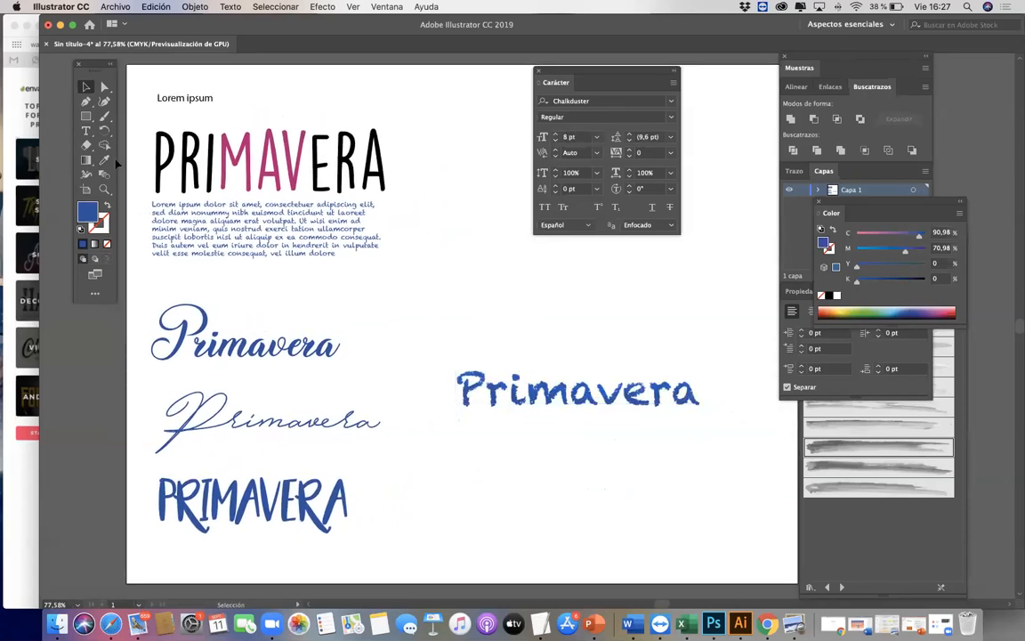
left_click(86, 116)
left_click_drag(447, 363, 708, 551)
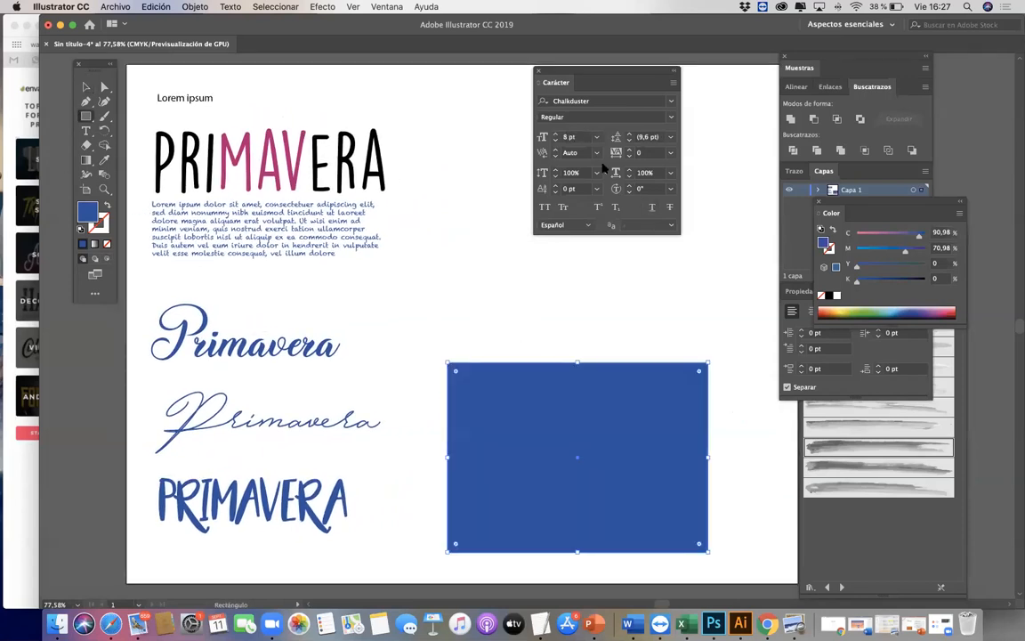
left_click(828, 296)
Send the black rectangle behind the Chalkduster Primavera and fill that text white
left_click(86, 87)
left_click(275, 6)
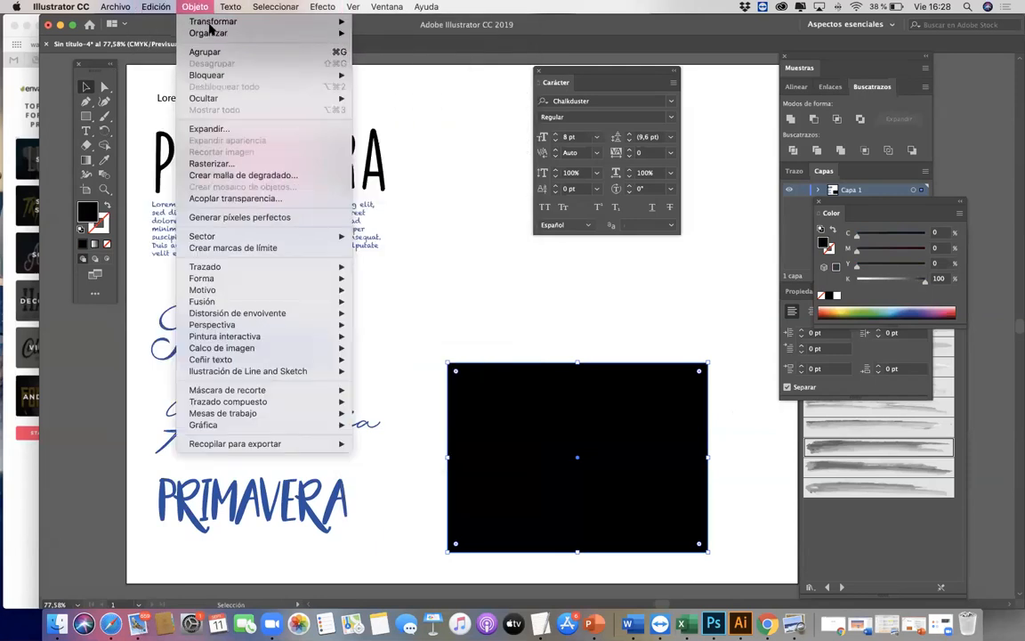
mouse_move(214, 33)
left_click(385, 67)
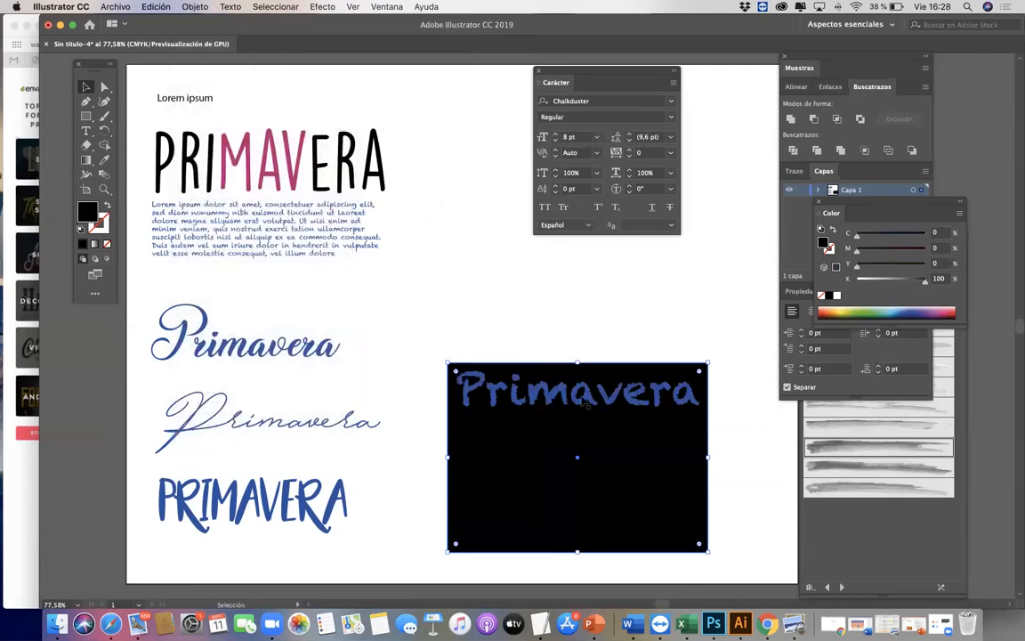
left_click(524, 389)
left_click(837, 296)
left_click(653, 325)
Replace the white Chalkduster word with Pizarra
key("space")
left_click_drag(650, 304, 635, 239)
left_click_drag(626, 324, 625, 343)
left_click(676, 281)
left_click(630, 351)
double_click(630, 349)
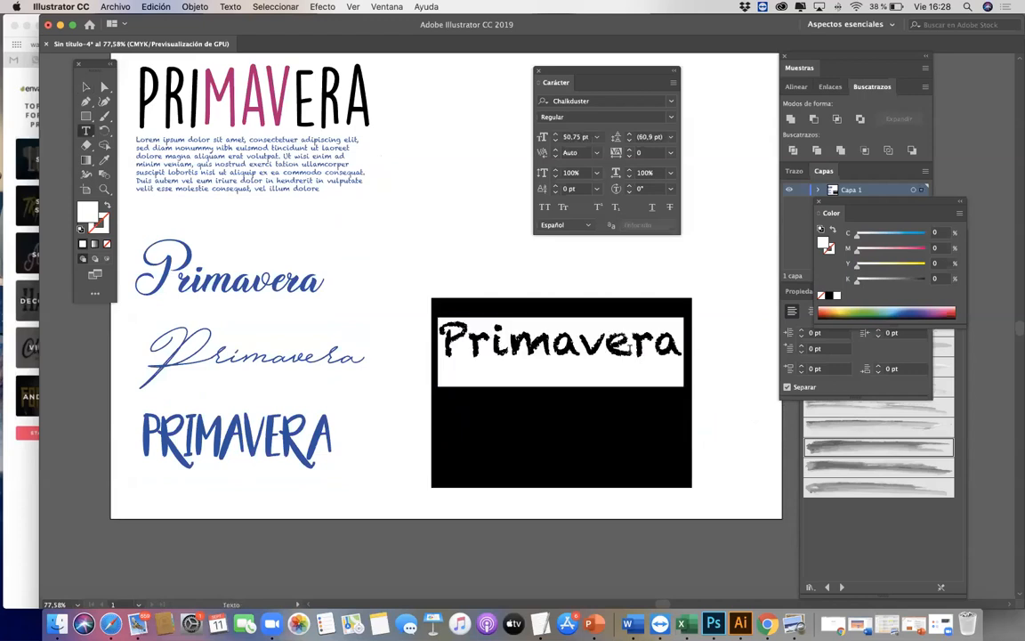
key("BackSpace")
type("Pi")
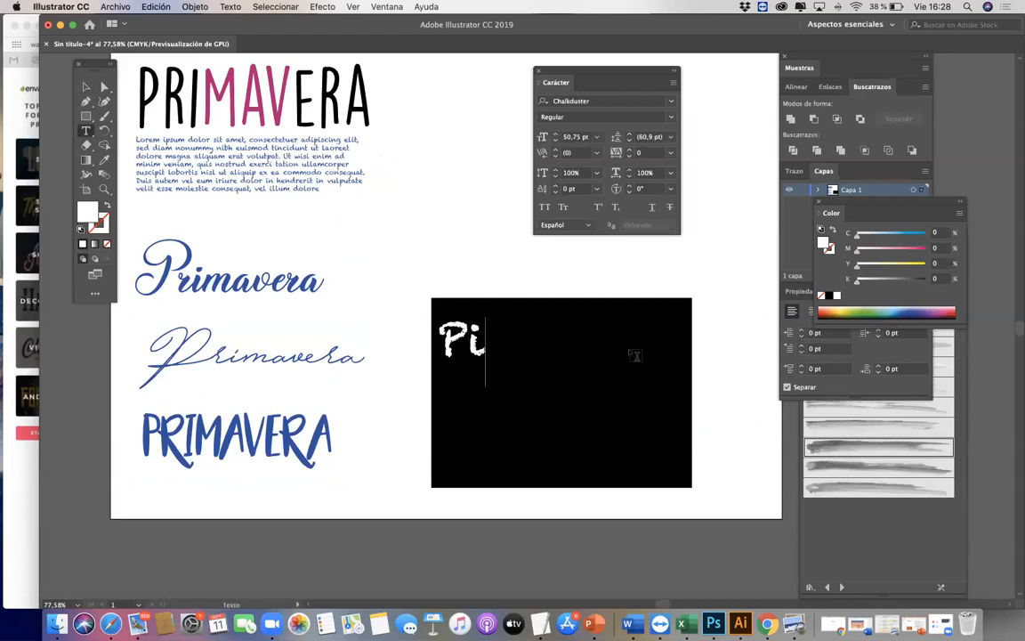
type("zarra")
key("Escape")
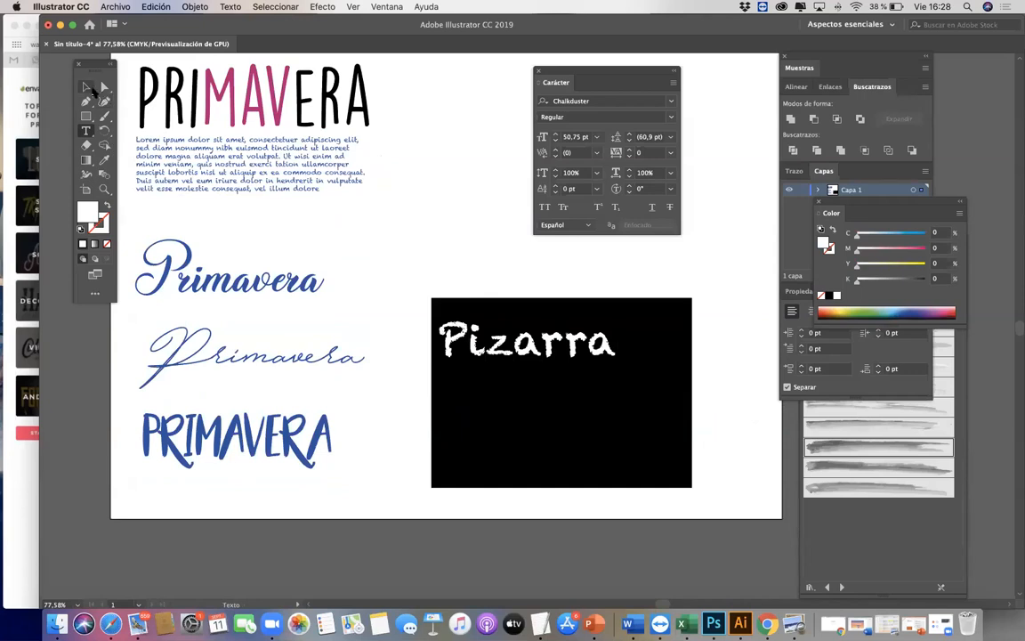
Center the word Pizarra horizontally in the upper part of the black rectangle
left_click_drag(549, 365, 591, 362)
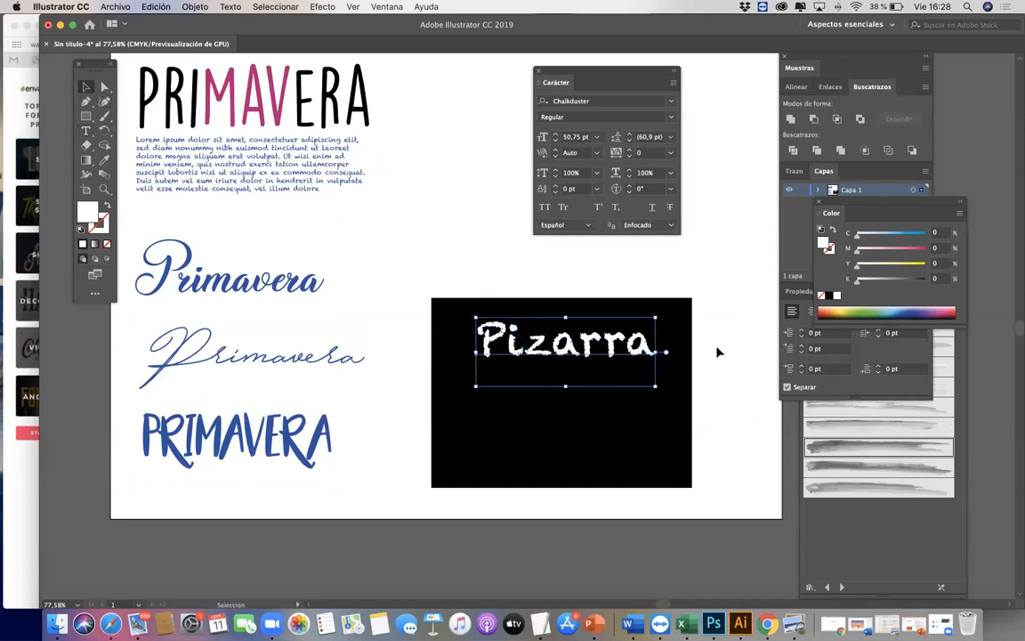
scroll(602, 312, "down", 2)
left_click_drag(603, 313, 600, 317)
left_click(744, 316)
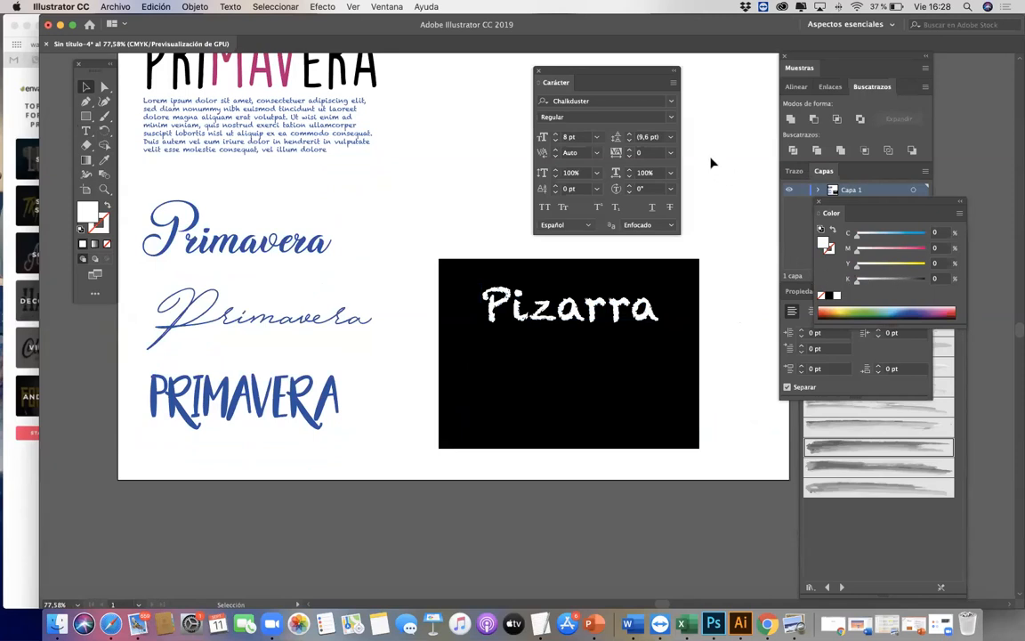
Shift the Character panel out of the way and move the black rectangle with Pizarra up beside the PRIMAVERA heading
scroll(697, 94, "up", 3)
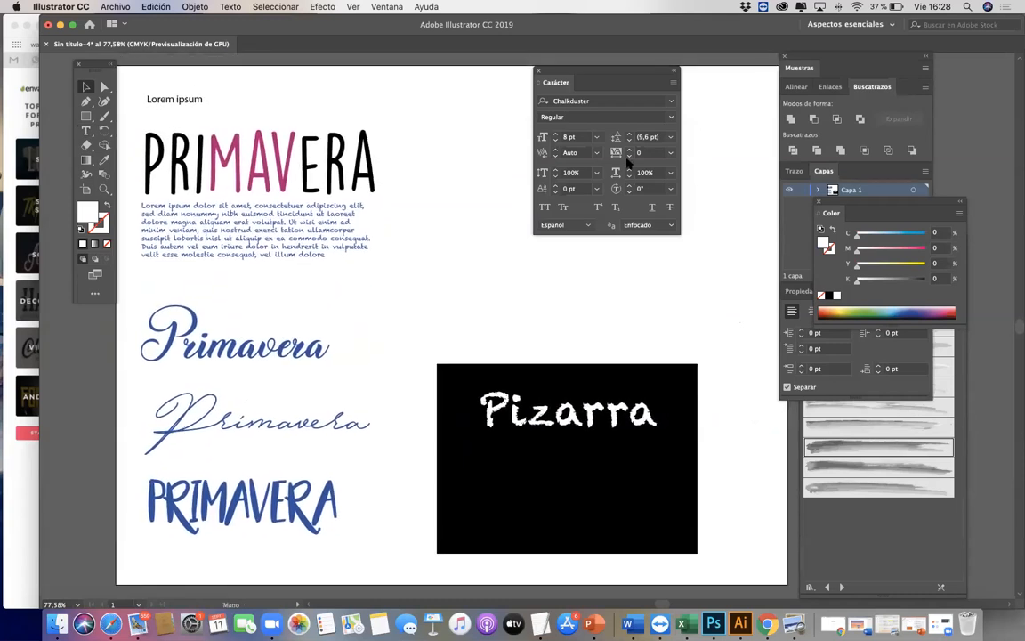
left_click_drag(591, 77, 709, 91)
mouse_move(510, 177)
left_mouse_down()
mouse_move(500, 176)
mouse_move(510, 169)
left_mouse_up()
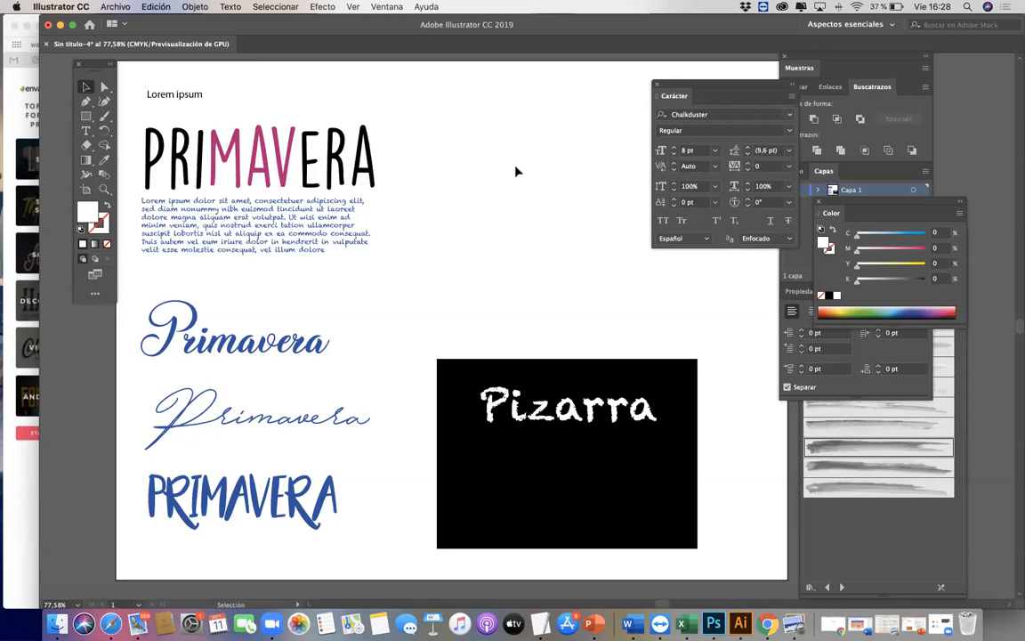
left_click_drag(715, 85, 700, 35)
scroll(522, 188, "up", 1)
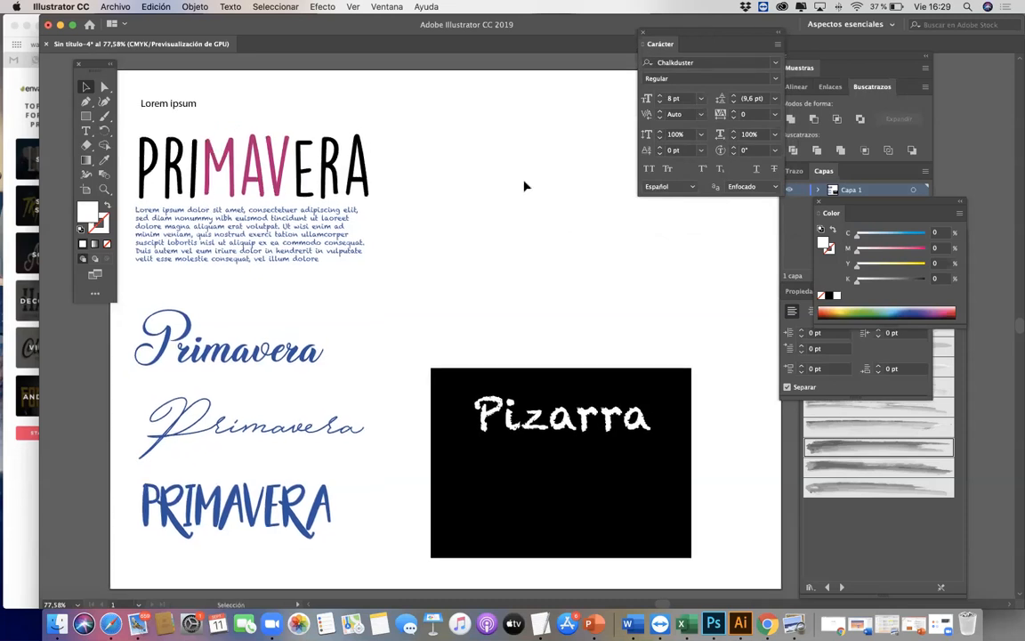
scroll(529, 211, "up", 3)
left_click_drag(535, 447, 508, 172)
left_click(510, 443)
scroll(514, 434, "down", 1)
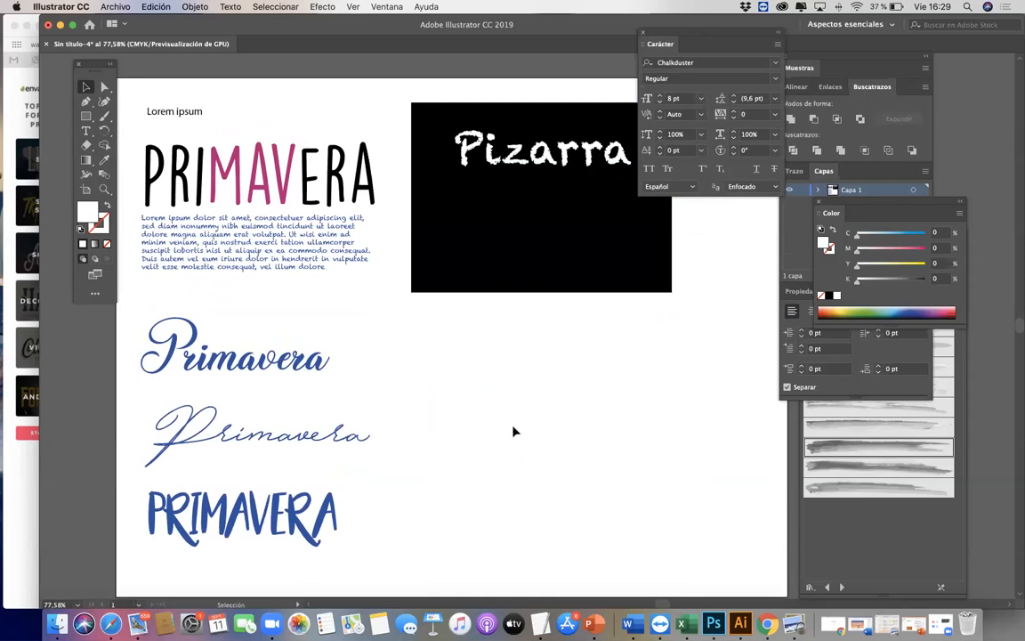
scroll(513, 431, "up", 1)
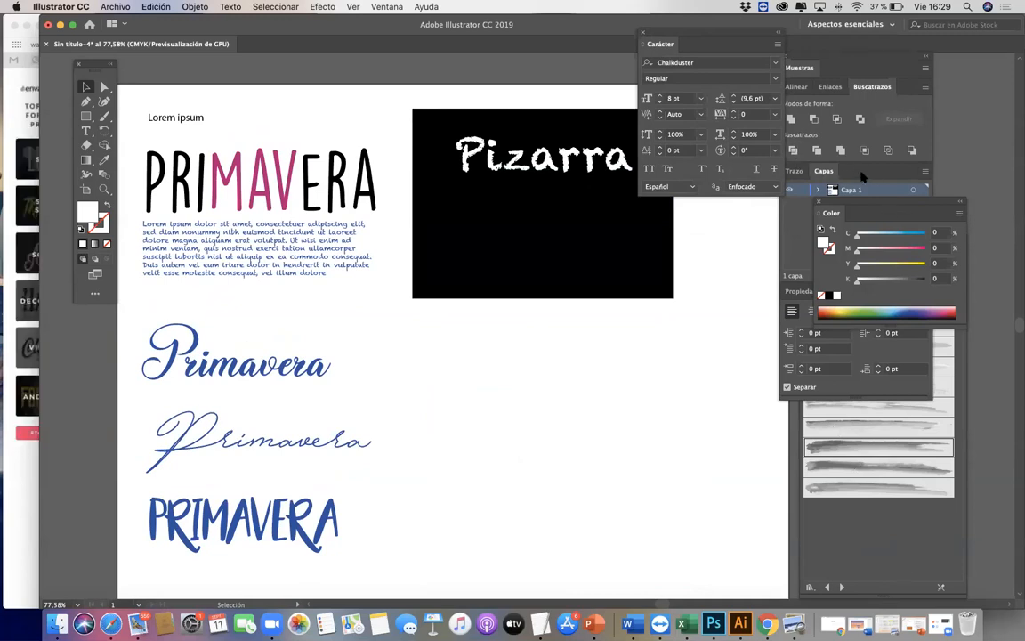
Move the Character panel off the black Pizarra rectangle to the area outside the artboard
left_click_drag(685, 37, 860, 36)
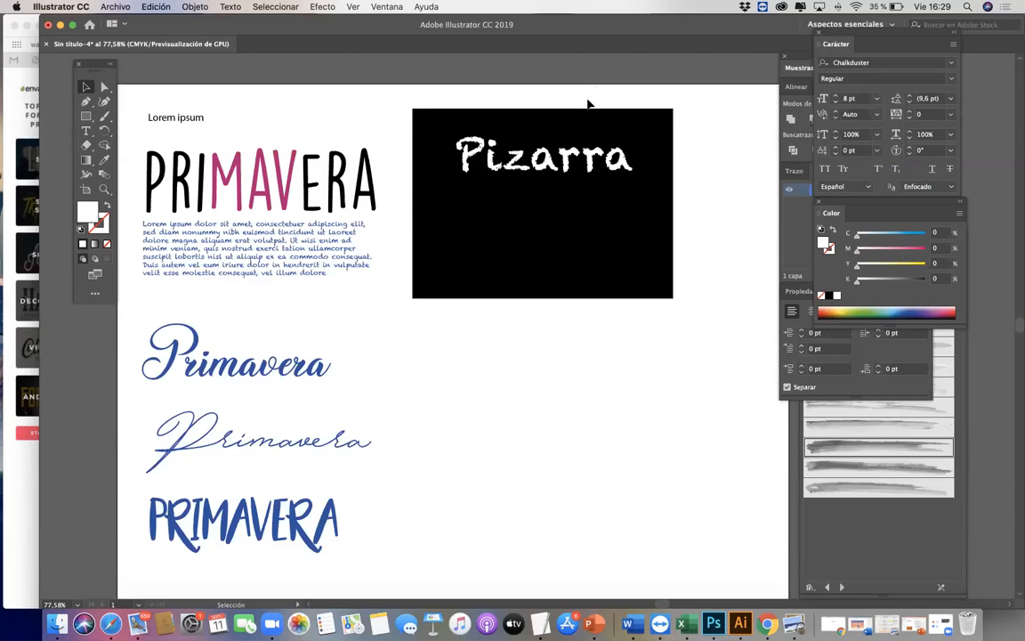
scroll(707, 355, "up", 1)
left_click(546, 181)
left_click(583, 356)
left_click_drag(472, 377, 482, 350)
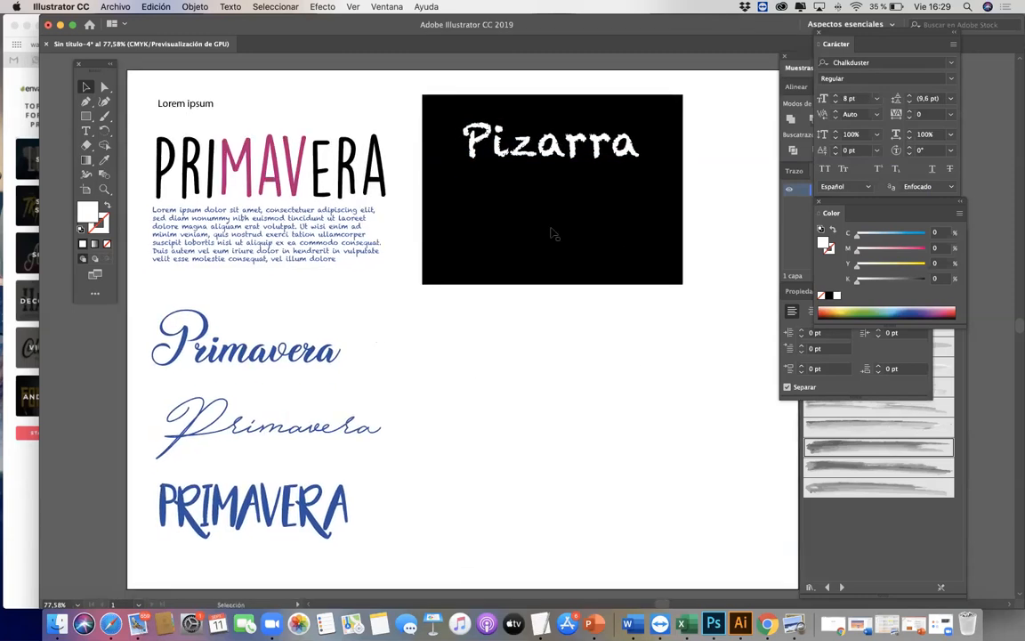
Bring the Character panel back near the artwork and move the Lorem ipsum paragraph below the black rectangle
left_click_drag(876, 43, 697, 124)
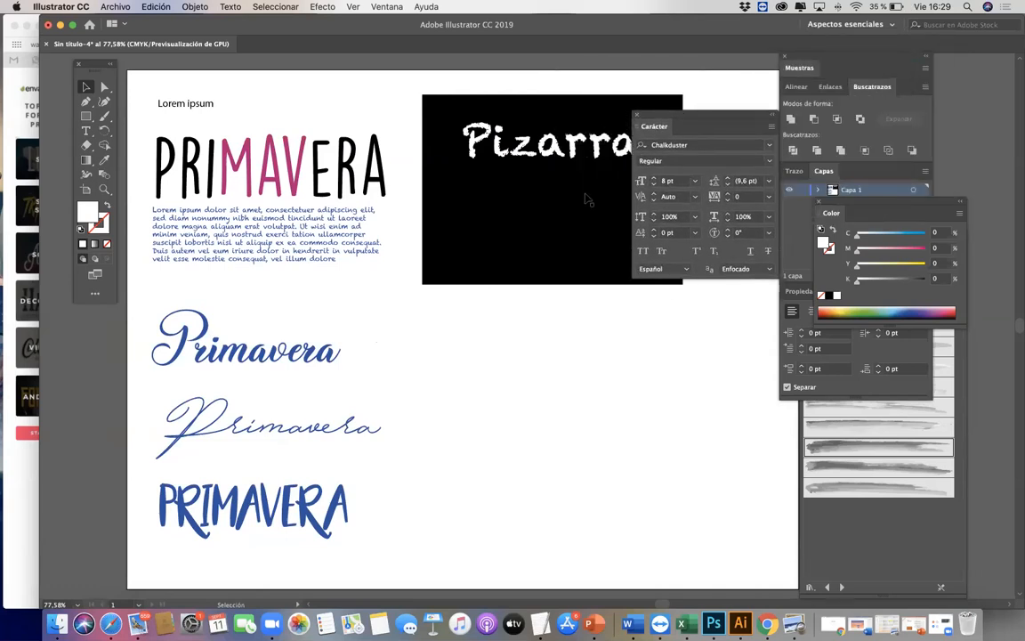
left_click_drag(263, 250, 476, 382)
left_click_drag(492, 377, 521, 374)
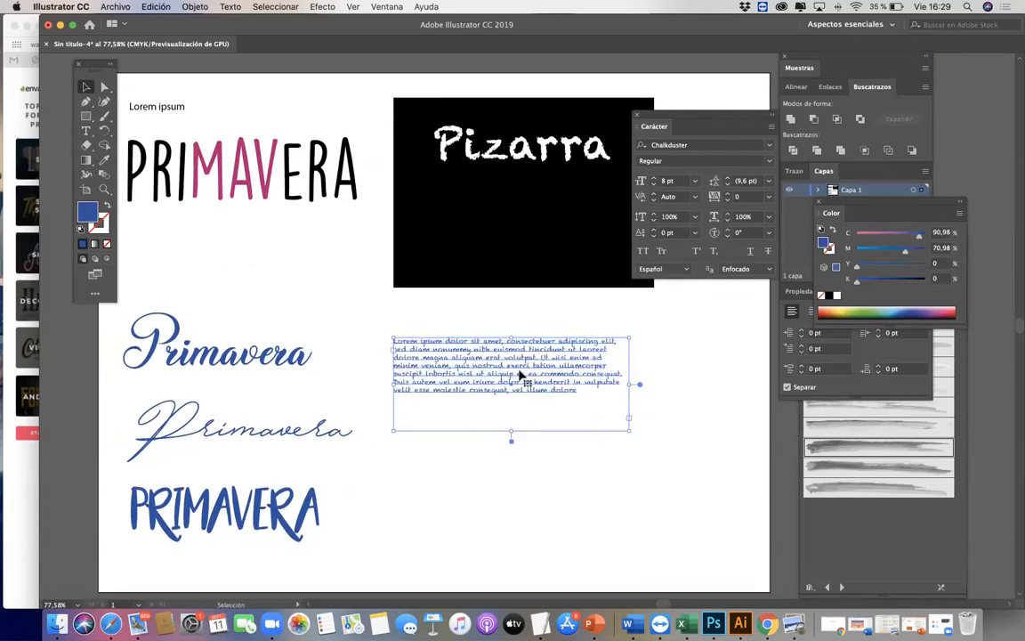
Keep the Lorem ipsum paragraph at 8 pt after trying 9 pt, set its leading to 15 pt and extend its frame downward
left_click(654, 178)
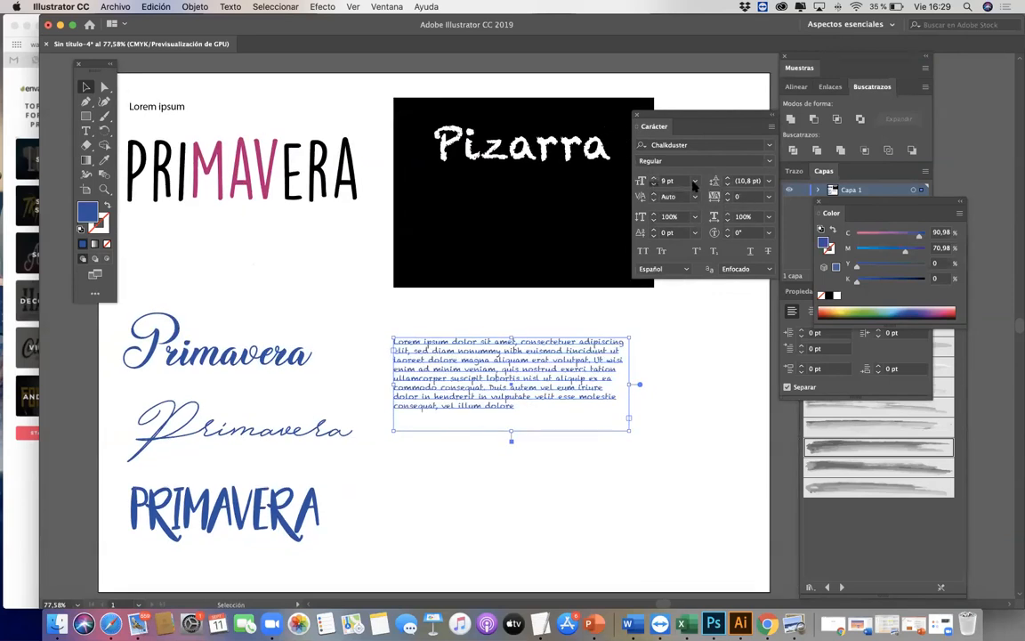
left_click(654, 184)
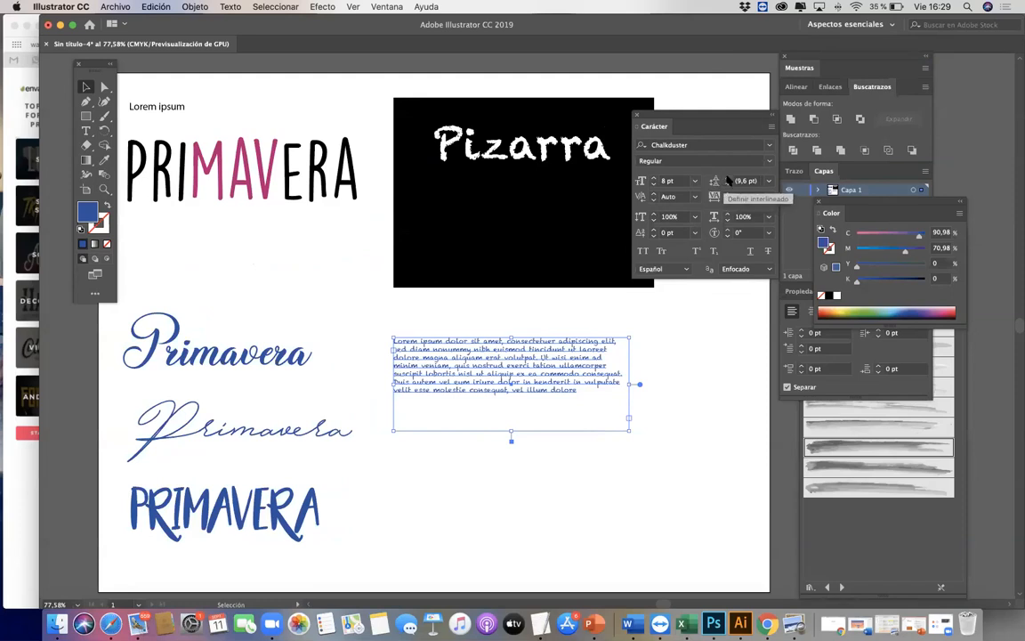
left_click(728, 178)
left_click(728, 178)
left_click(727, 178)
left_click(728, 178)
left_click(727, 178)
left_click(728, 178)
left_click_drag(513, 444, 513, 526)
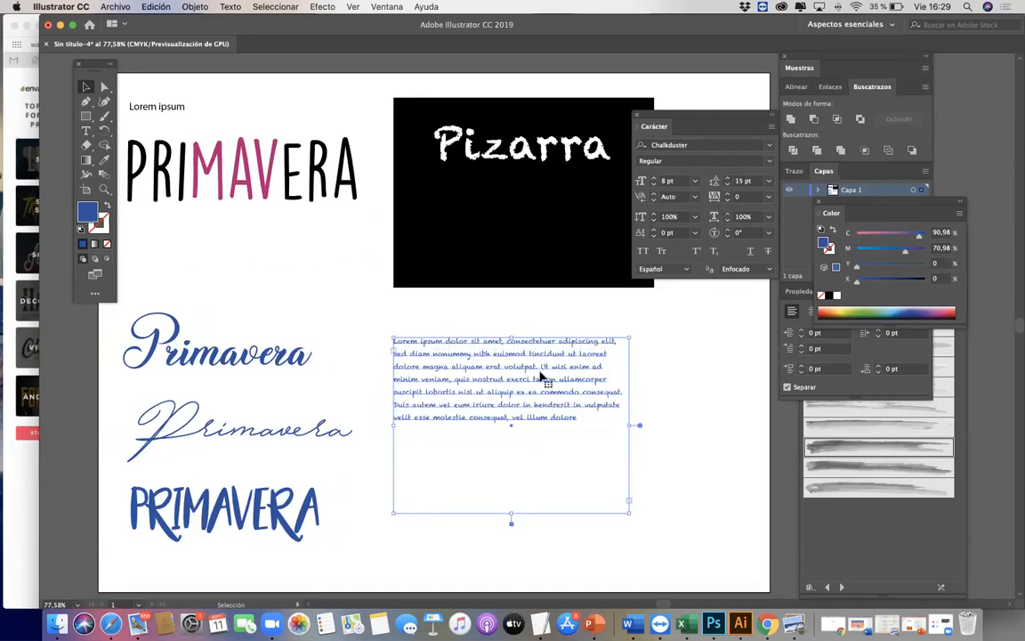
left_click(732, 371)
Raise the tracking of the Chalkduster Lorem ipsum paragraph by two small increments
left_click(558, 352)
left_click(727, 193)
left_click(727, 194)
Duplicate the black and pink PRIMAVERA heading directly below itself
left_click(299, 212)
left_click_drag(344, 249, 476, 268)
left_click_drag(367, 196, 368, 281)
Try tracking values of 63 and 0 on the duplicated PRIMAVERA heading, and set its tracking to 200
left_click_drag(727, 195, 727, 195)
left_click_drag(398, 291, 396, 282)
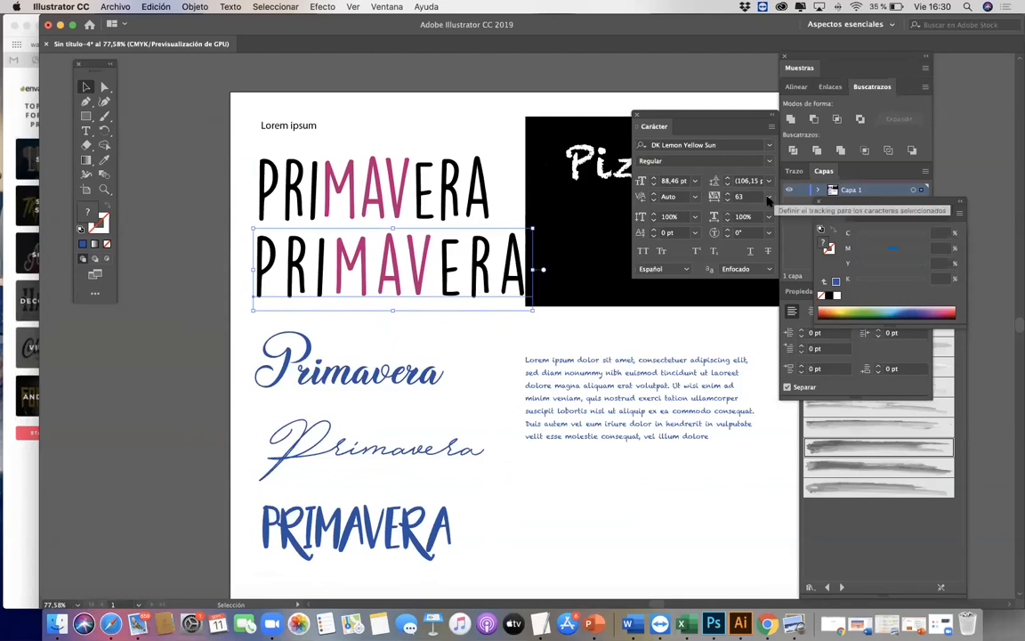
left_click(769, 196)
left_click(780, 295)
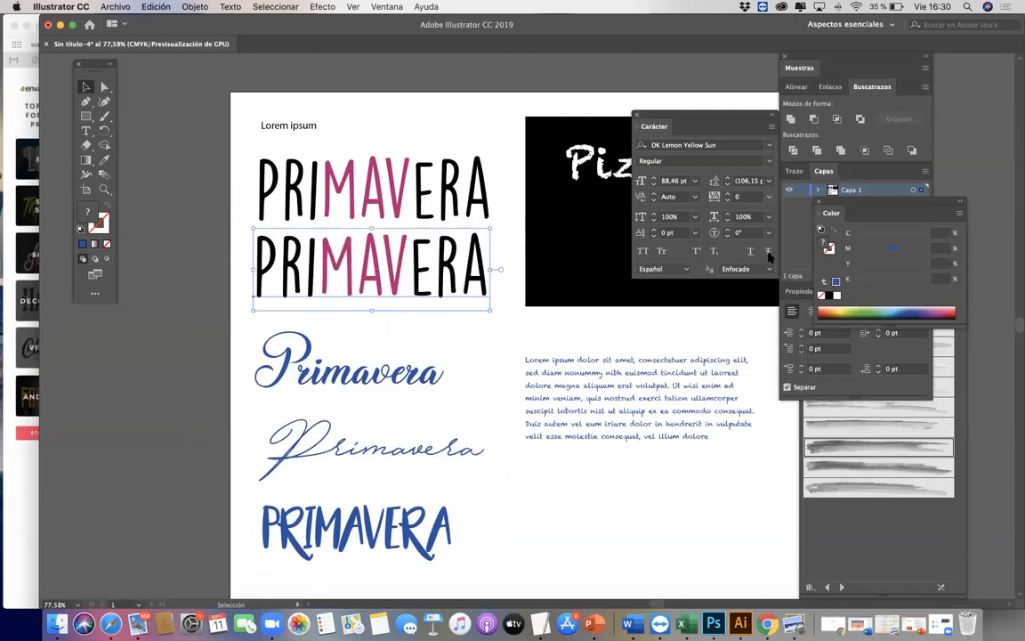
left_click(769, 196)
left_click(786, 389)
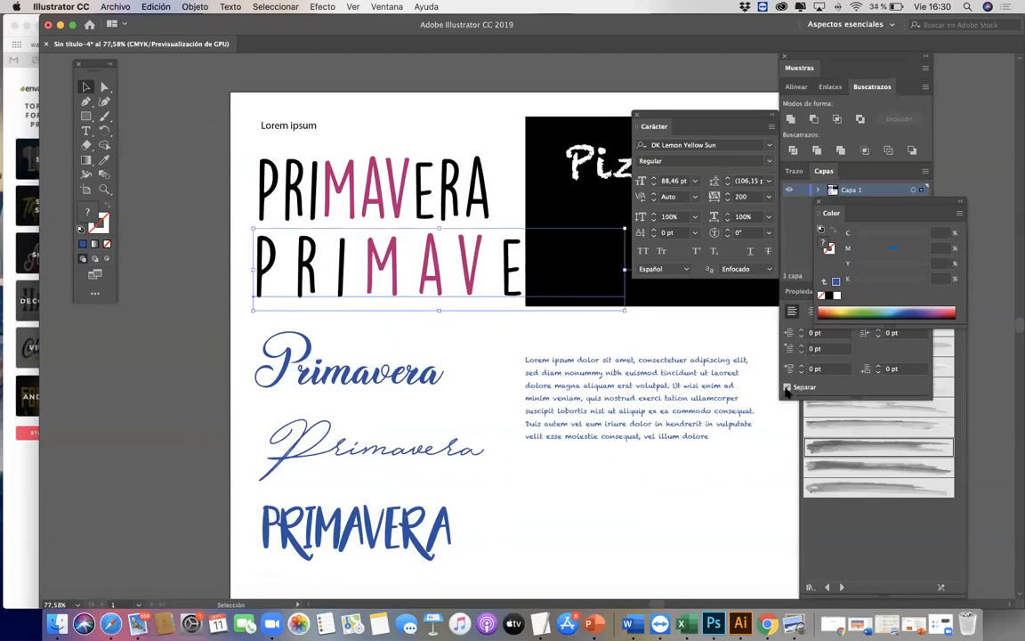
Set the tracking of the duplicated PRIMAVERA heading to 0 and deselect the heading
left_click(769, 197)
left_click(780, 295)
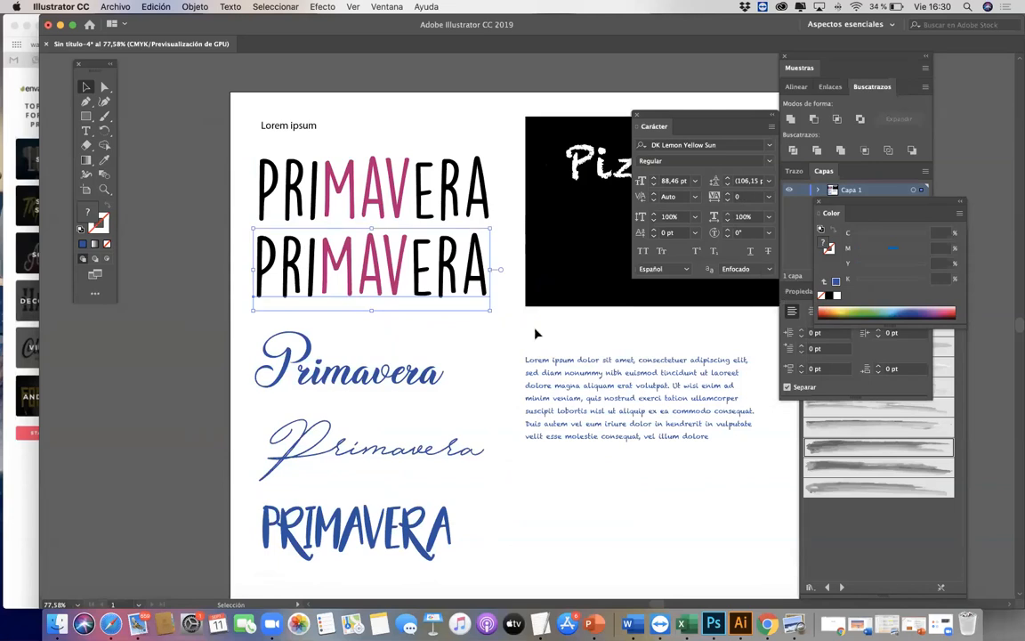
left_click(470, 356)
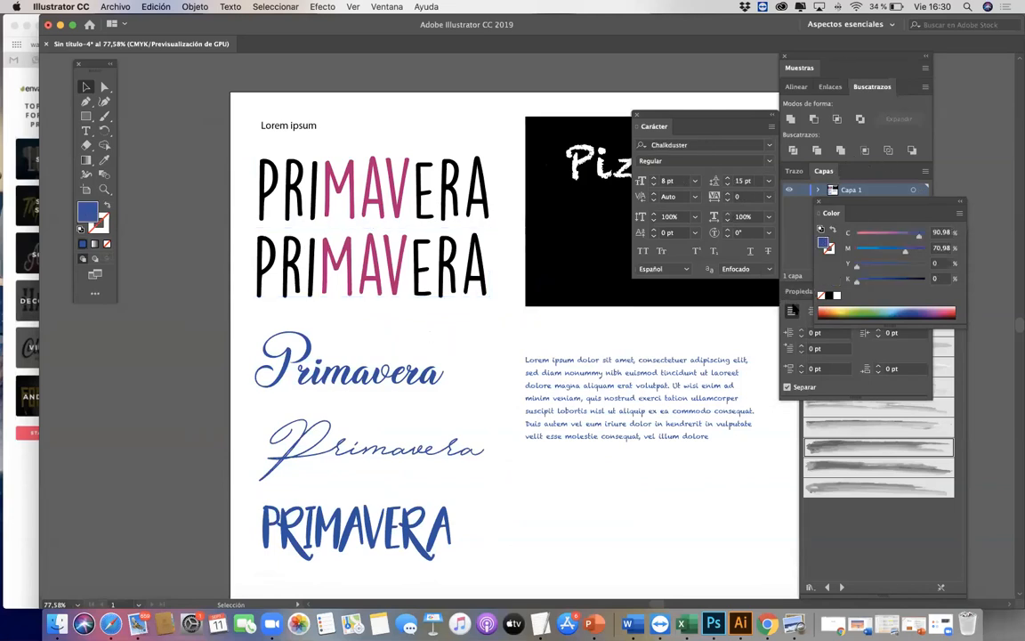
Move the Paragraph panel out of the panel stack to just beneath the Character panel
left_click(792, 306)
left_click_drag(907, 292, 642, 295)
left_click_drag(652, 517, 490, 390)
Try centre and right alignment on the Lorem ipsum paragraph, and justify it with the last line aligned left
left_click(501, 270)
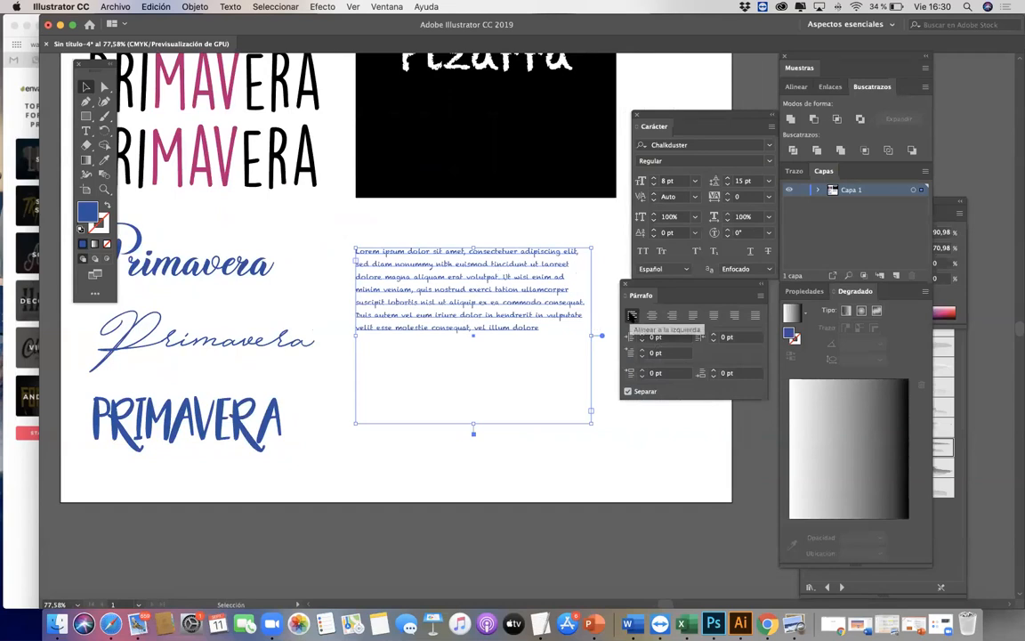
left_click(651, 314)
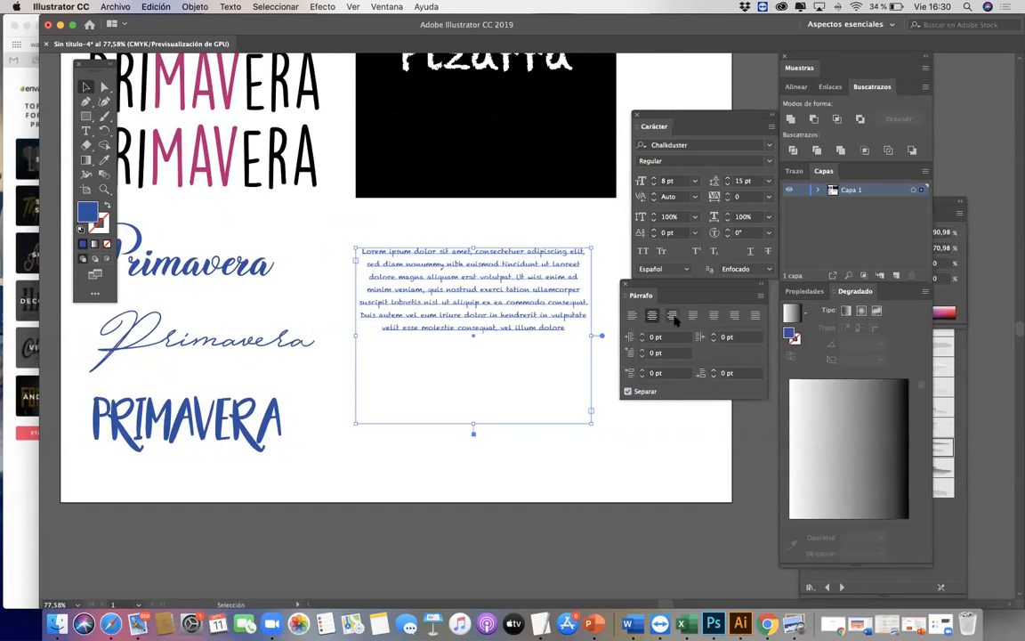
left_click(671, 315)
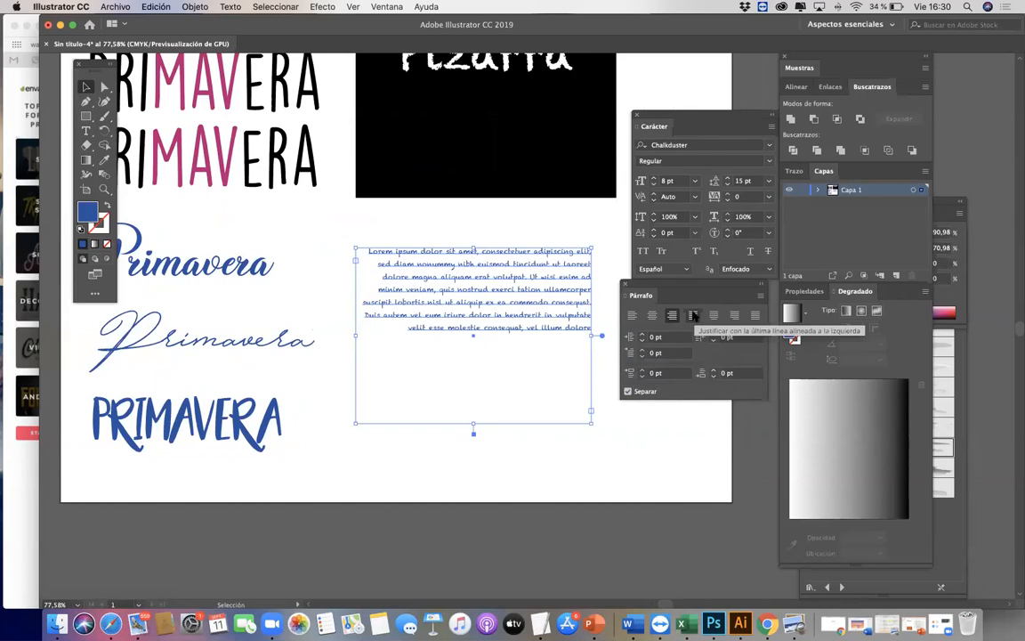
left_click(693, 315)
left_click(521, 441)
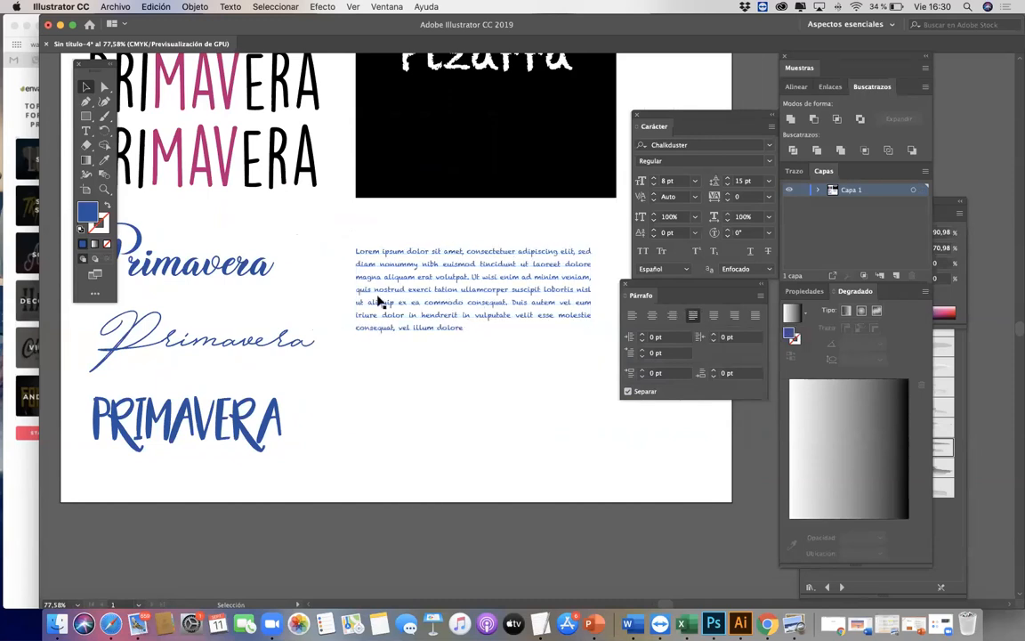
Split the Lorem ipsum text into two paragraphs after "tation" and capitalise the second paragraph's first word as "Ullamcorper"
left_click(525, 303)
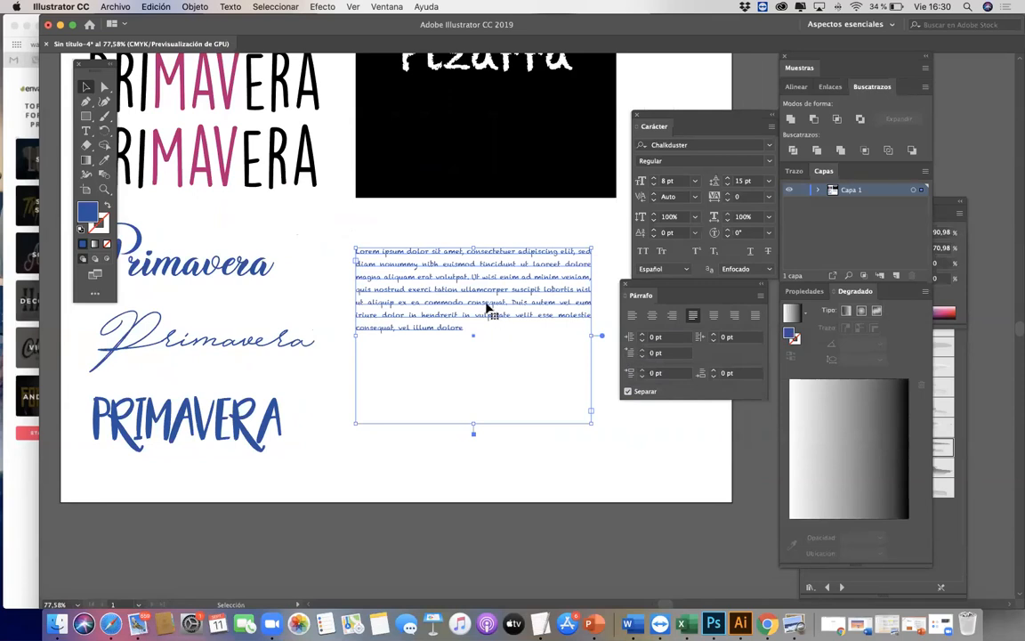
double_click(457, 285)
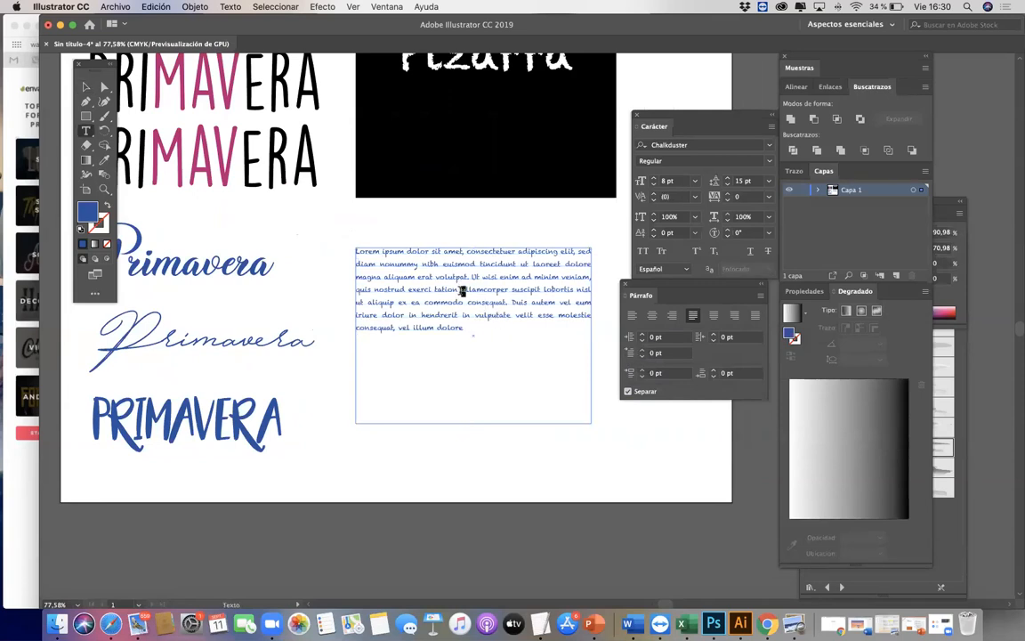
key("Return")
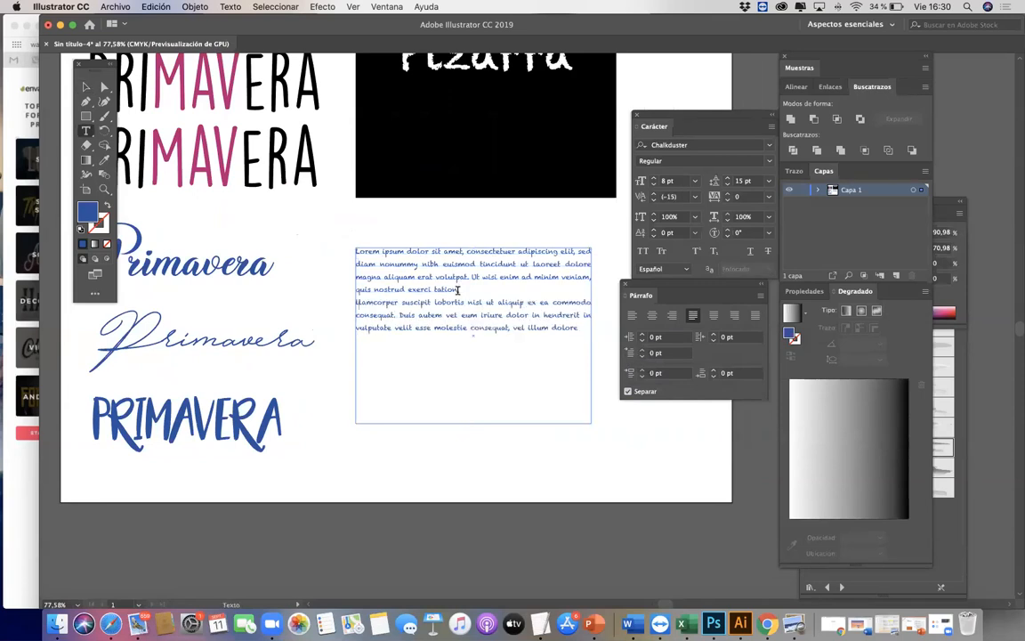
key("BackSpace")
type("U")
Set the first-line left indent of both Lorem ipsum paragraphs to 10 pt, after trying 12 pt and 9 pt
key("super+a")
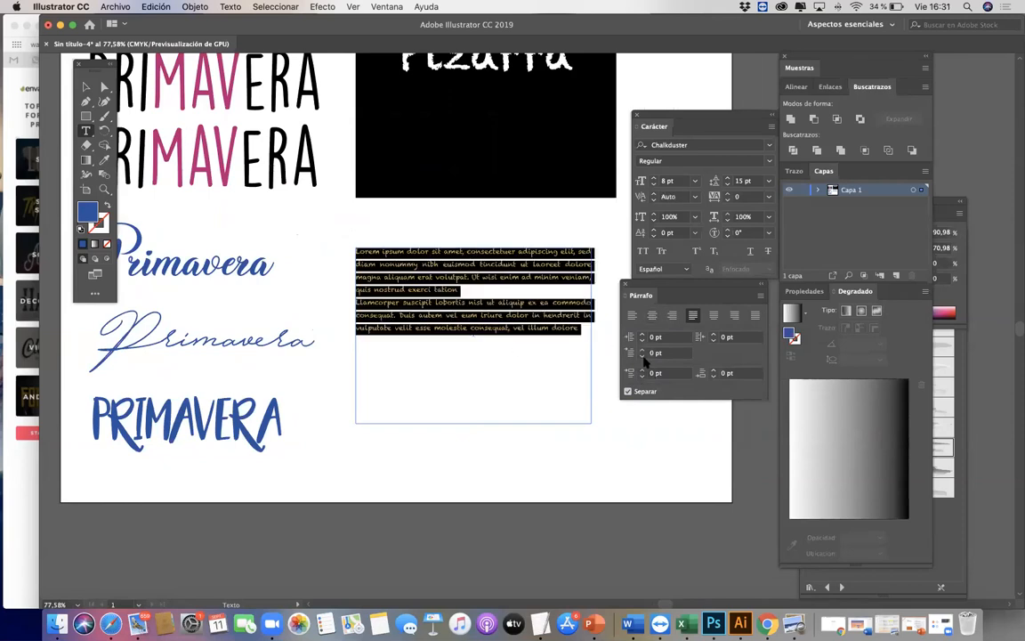
left_click(640, 349)
left_click(641, 348)
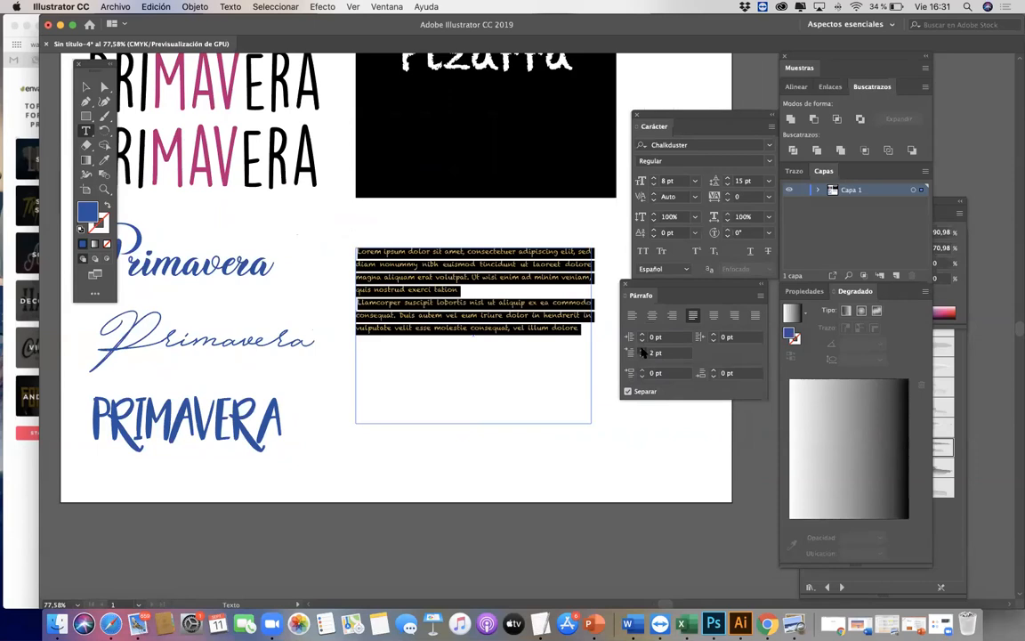
left_click(641, 349)
left_click(641, 349)
left_click(640, 349)
left_click(641, 349)
left_click(641, 349)
left_click(640, 349)
left_click(640, 349)
left_click(641, 349)
left_click(641, 349)
left_click(641, 348)
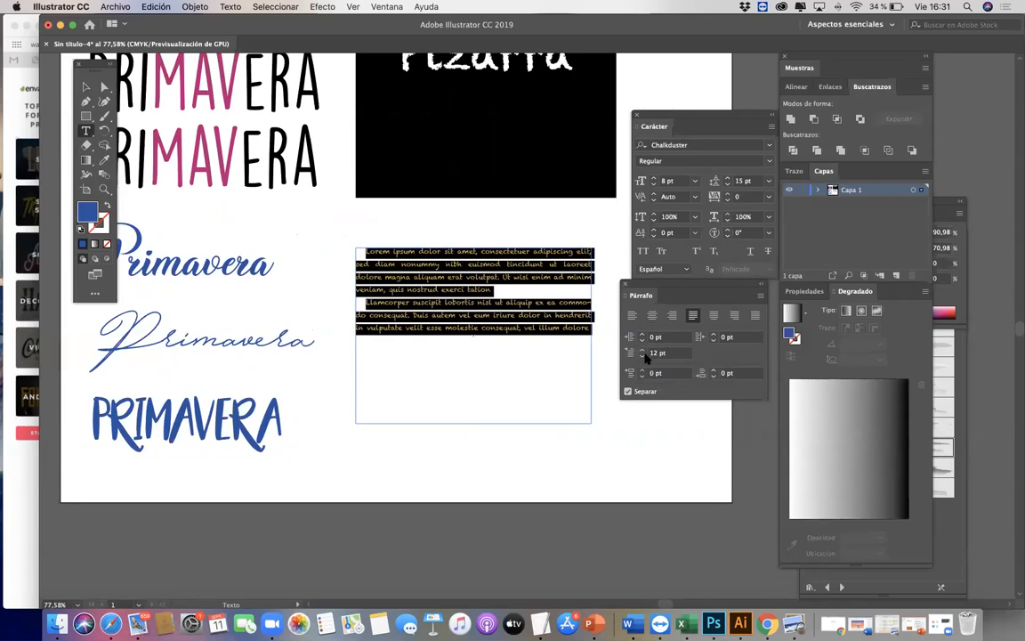
left_click(642, 357)
left_click(643, 357)
left_click(642, 357)
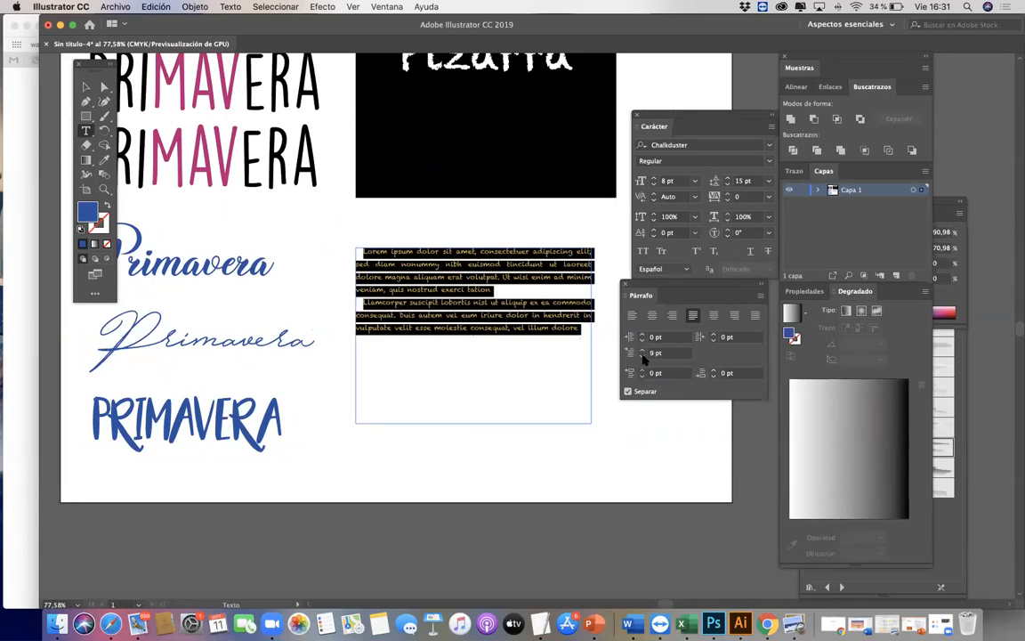
left_click(642, 351)
left_click(642, 350)
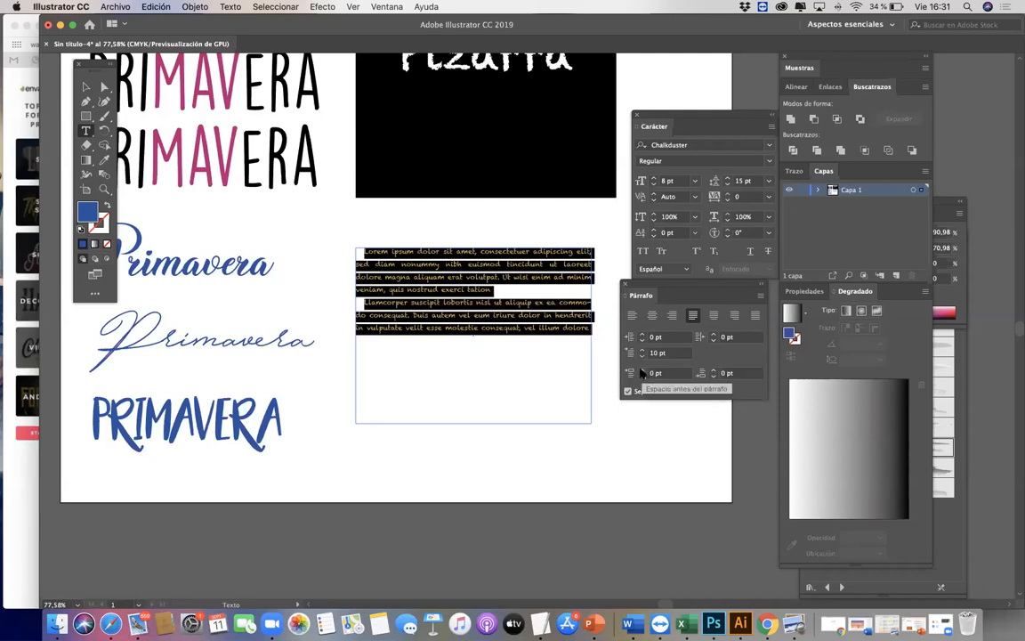
Set the space before paragraph of both Lorem ipsum paragraphs to 8 pt
left_click(643, 370)
left_click(642, 370)
left_click(642, 370)
left_click(643, 370)
left_click(643, 370)
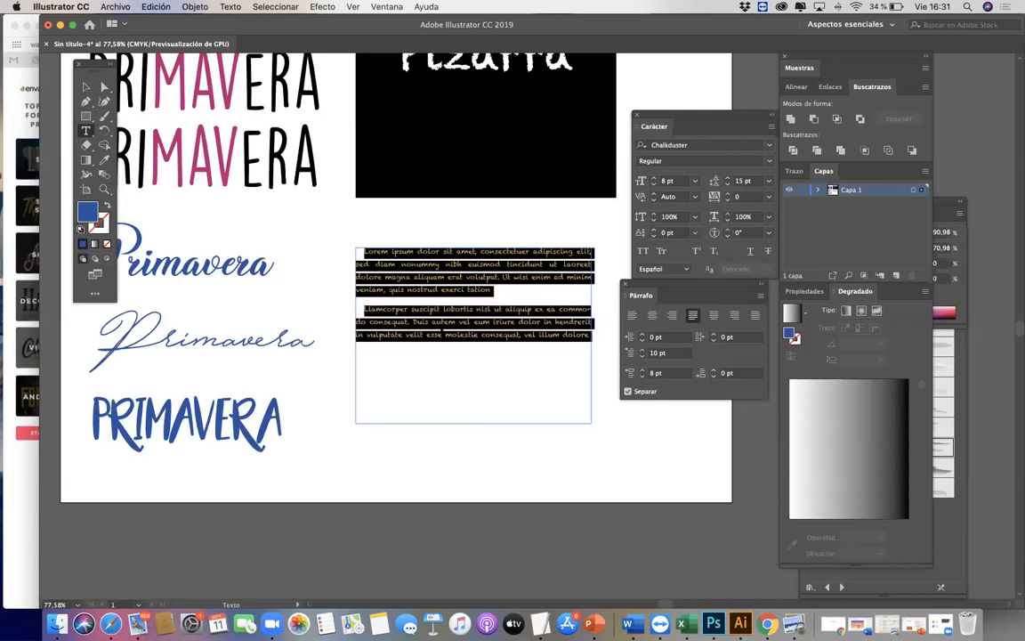
Reselect both Lorem ipsum paragraphs, try reducing their space before to -4 pt, and set it to 3 pt
left_click(450, 301)
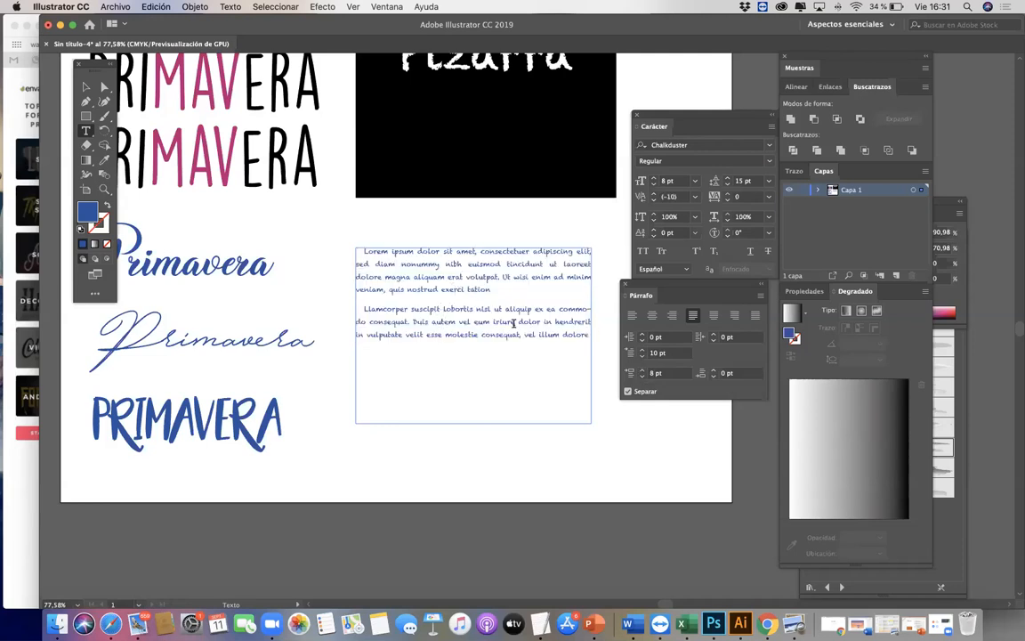
left_click_drag(589, 338, 389, 201)
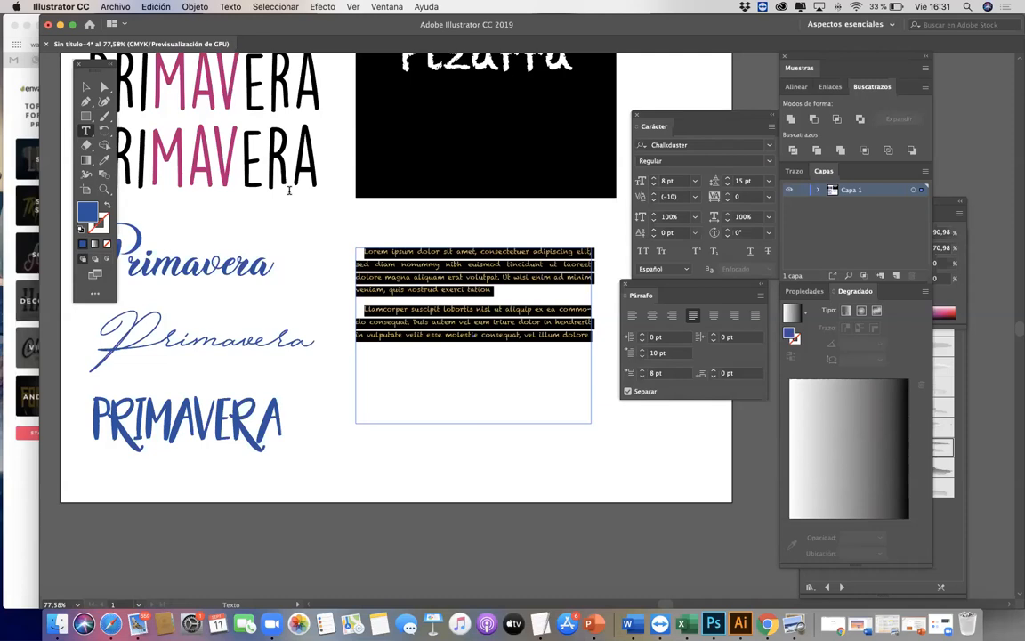
left_click(641, 376)
left_click(641, 376)
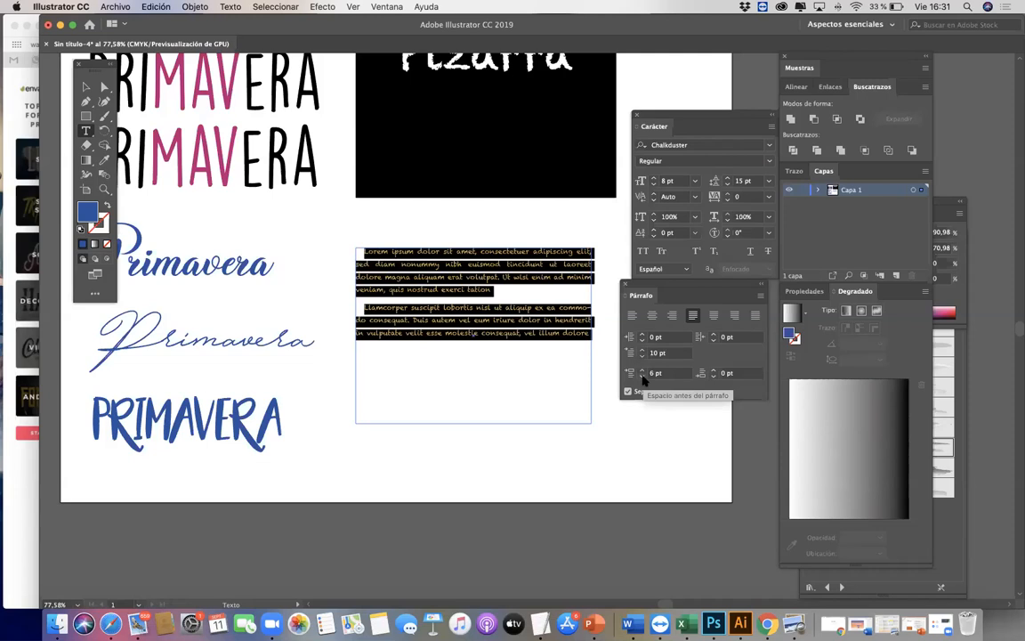
left_click(642, 376)
left_click(642, 377)
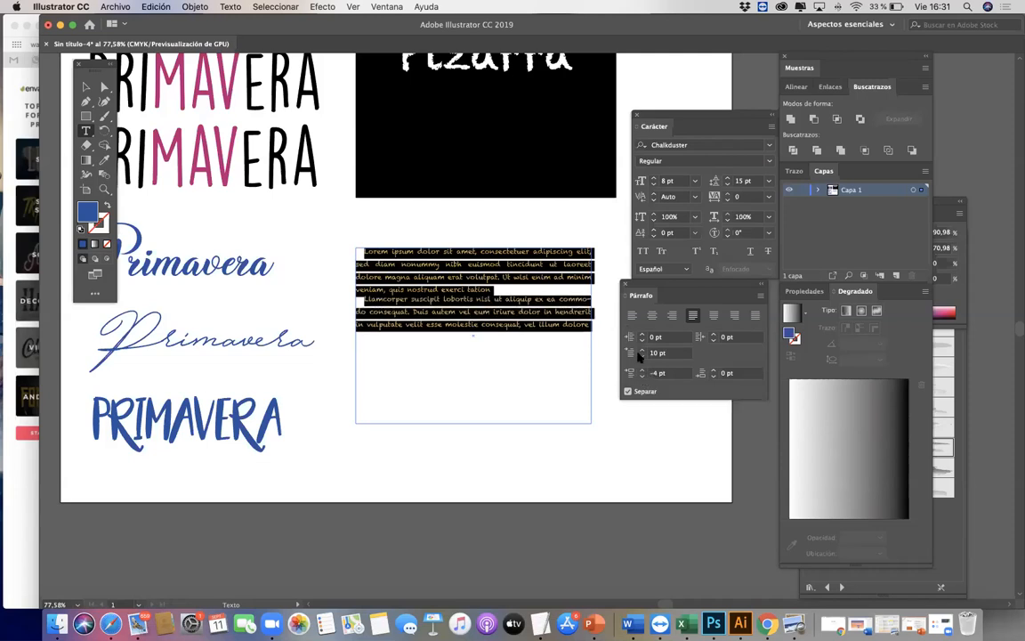
left_click(642, 371)
left_click(642, 371)
left_click(642, 371)
left_click(643, 371)
left_click(642, 371)
left_click(642, 371)
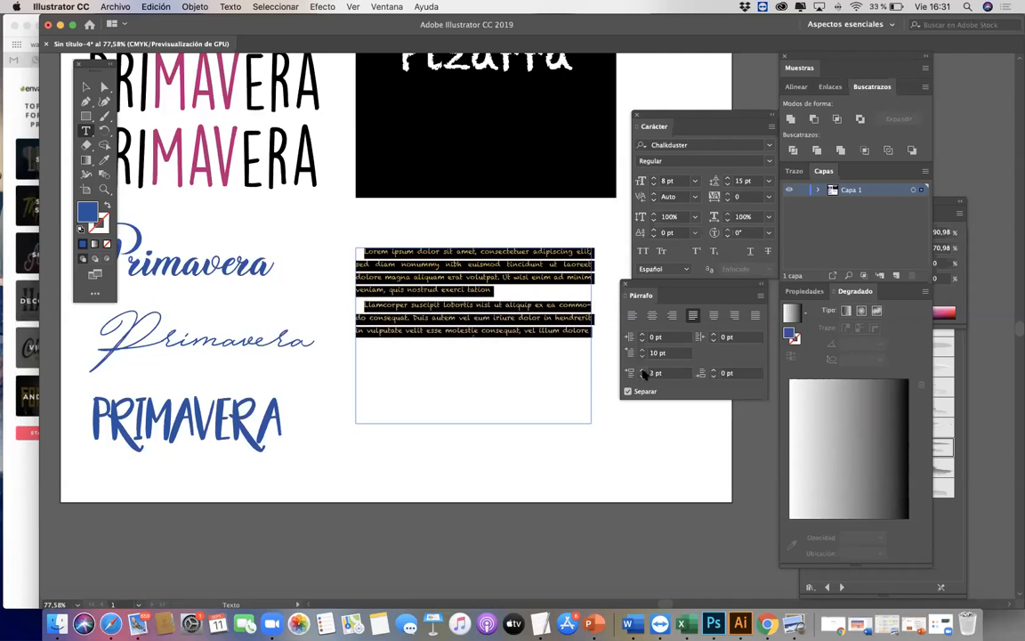
End the second Lorem ipsum paragraph with a period after "dolore" and finish editing the text
left_click(479, 330)
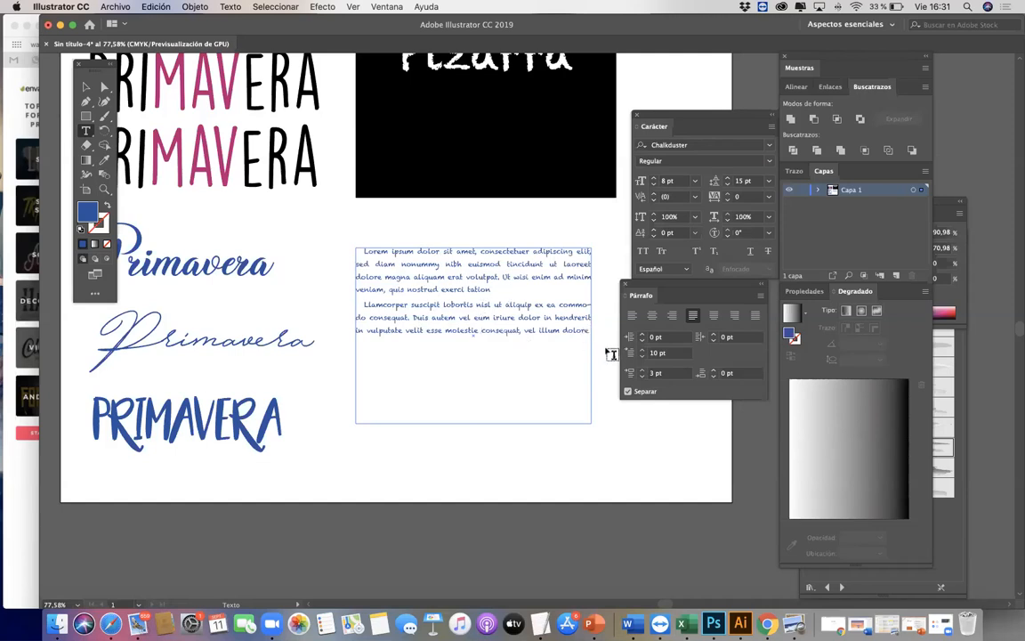
type(",")
left_click(85, 86)
Narrow the Lorem ipsum text frame so the text reflows, and reposition it slightly higher beneath the black rectangle
mouse_move(491, 313)
left_mouse_down()
mouse_move(485, 290)
mouse_move(491, 313)
left_mouse_up()
left_click_drag(588, 403, 549, 412)
left_click(471, 367)
left_click(463, 339)
left_click_drag(450, 414, 454, 363)
left_click(492, 421)
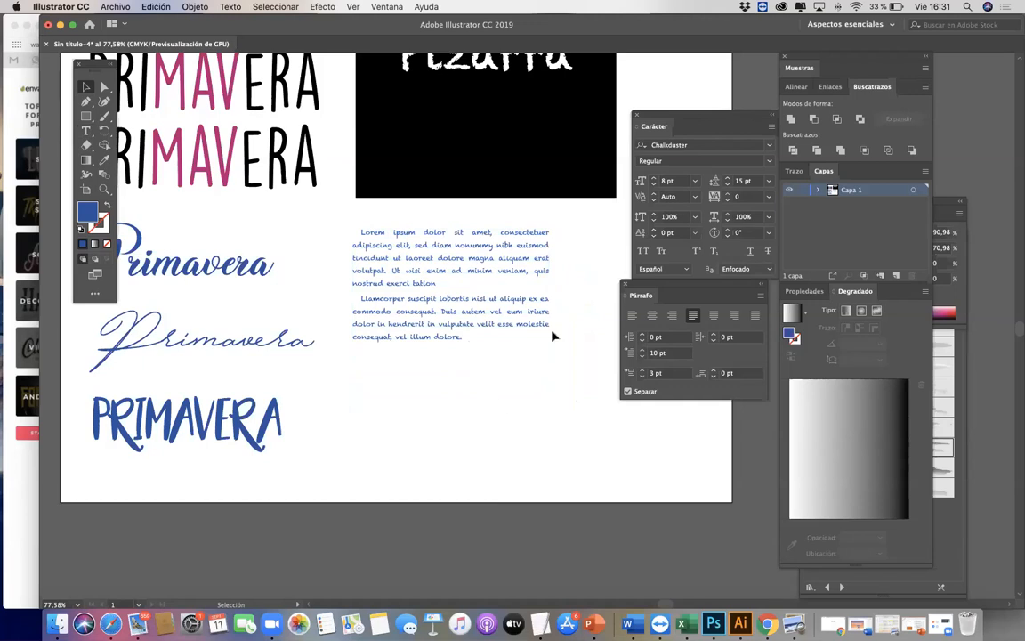
Snap the Paragraph panel to the Character panel's lower edge and view the available text languages, keeping Español
mouse_move(640, 287)
left_mouse_down()
mouse_move(652, 294)
mouse_move(652, 279)
left_mouse_up()
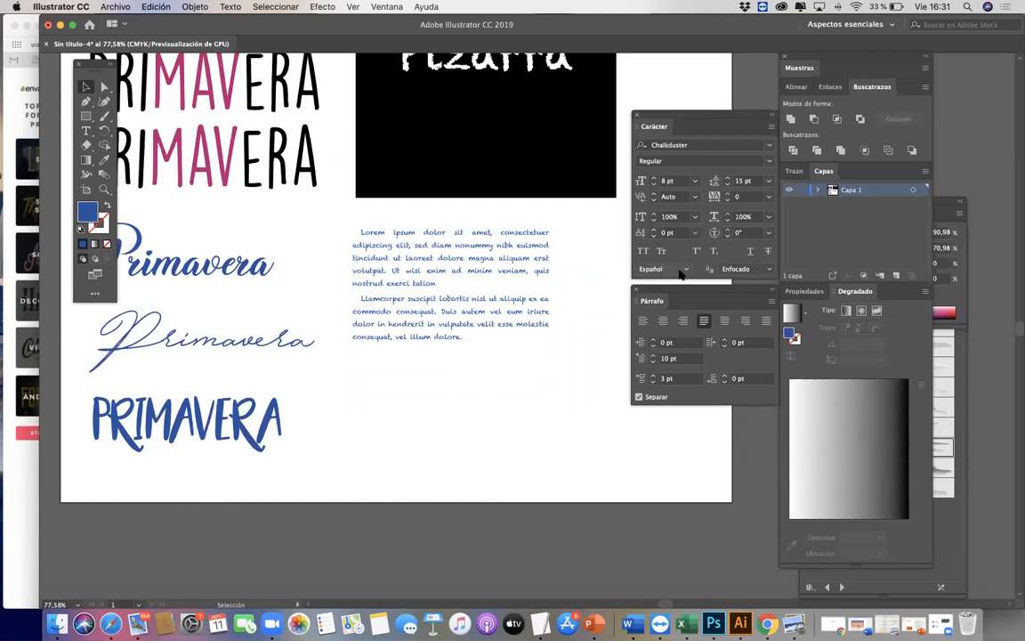
left_click(687, 271)
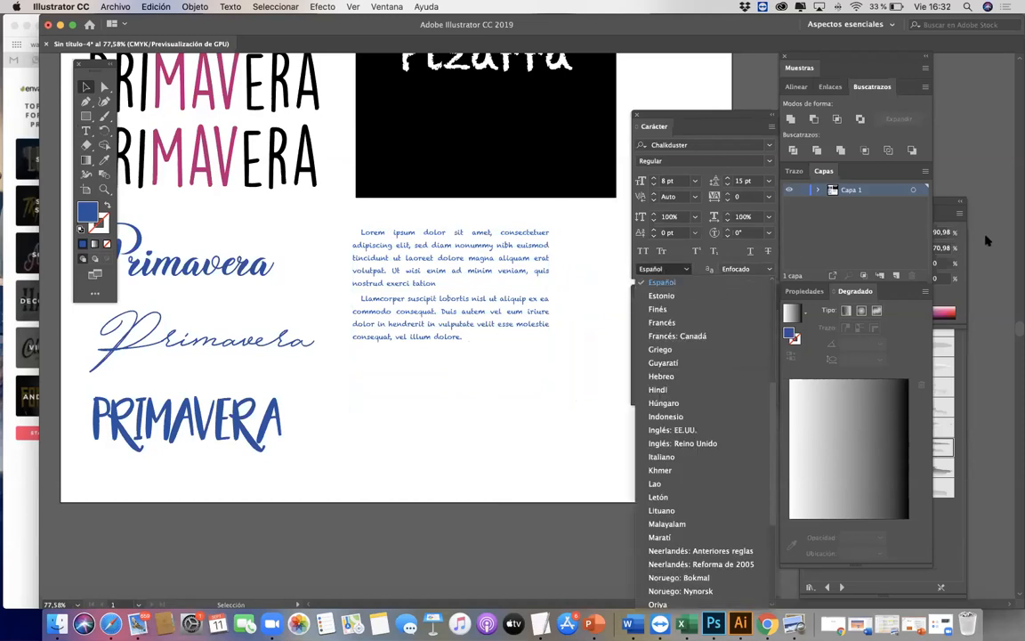
left_click(931, 178)
left_click(687, 270)
left_click(558, 421)
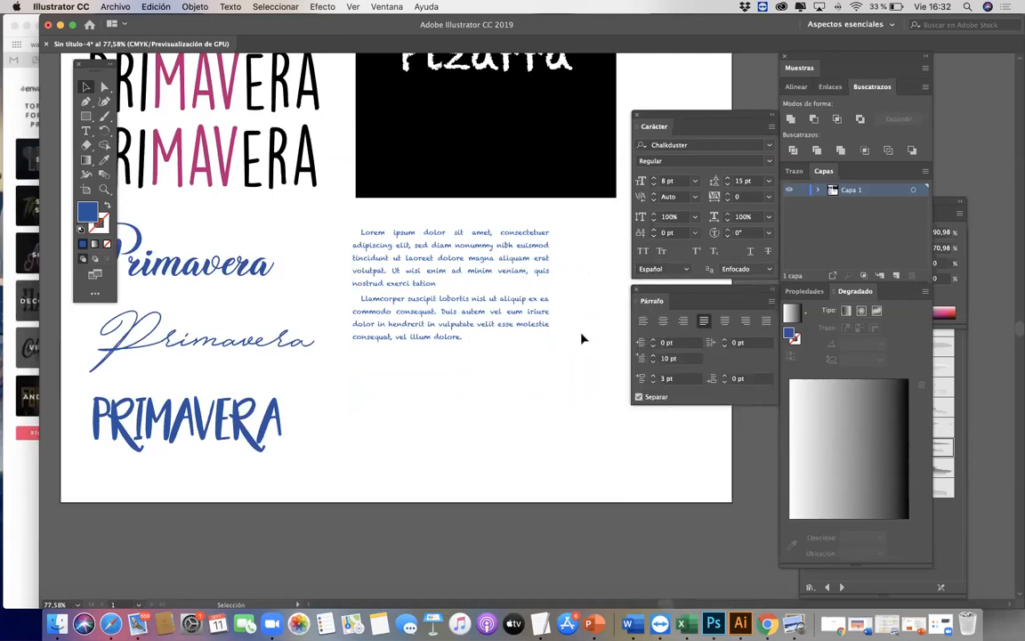
Draw a new area text frame below the blue Lorem ipsum paragraphs and set its font to Myriad Pro
scroll(580, 338, "left", 3)
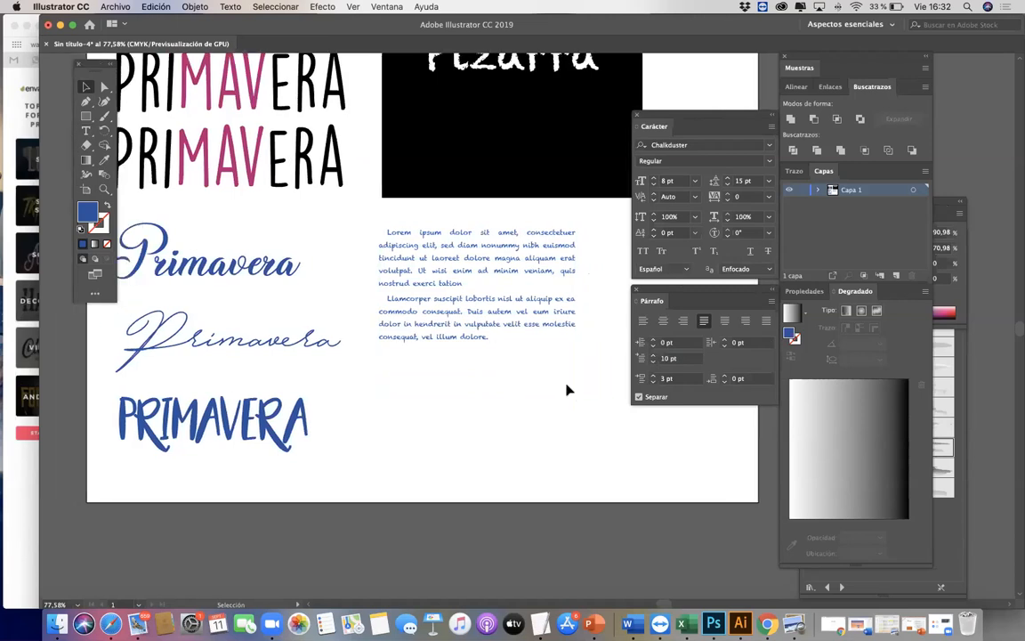
left_click(86, 130)
left_click(405, 401)
left_click_drag(400, 389, 590, 481)
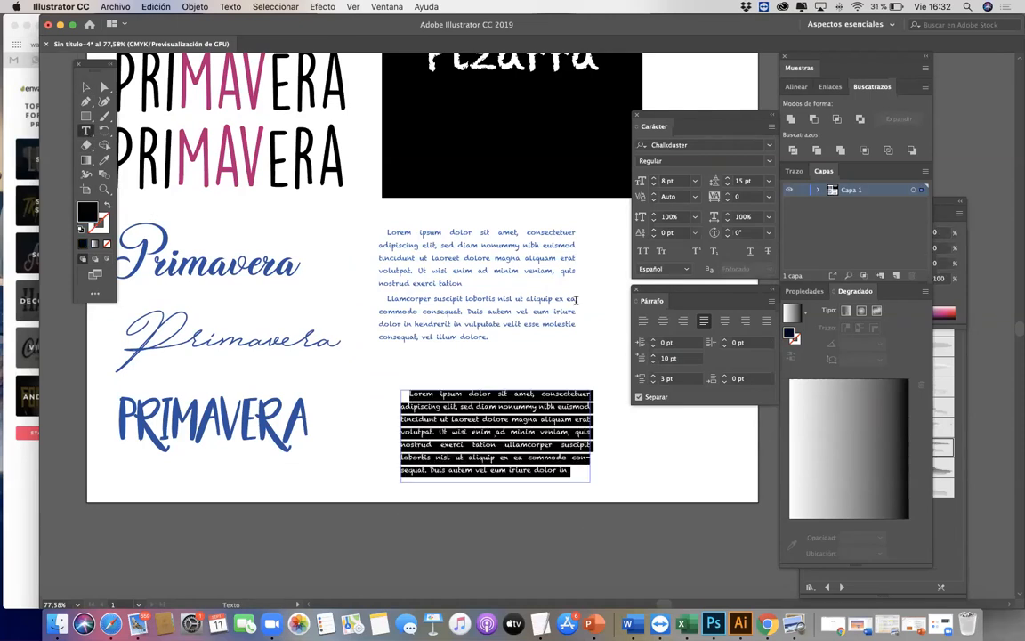
left_click(769, 145)
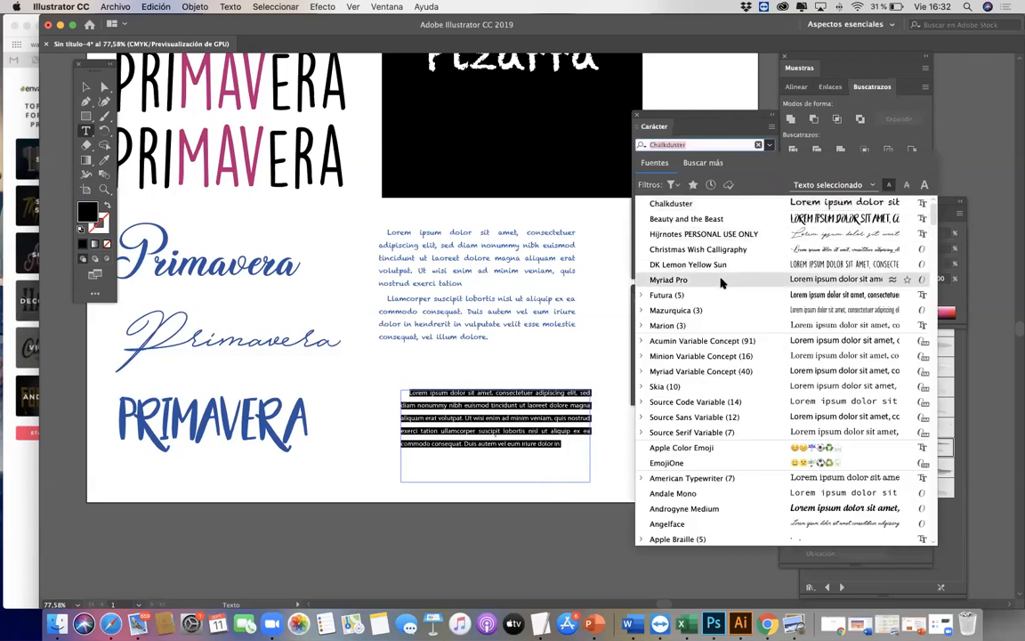
left_click(724, 280)
Replace placeholder with "Hoy estamos en clases, es 11 de septiembre, la clase es Diseño Publicitario, con alumnos de primer año de publicidad en Universidad de Las Américas."
left_click_drag(577, 445, 344, 329)
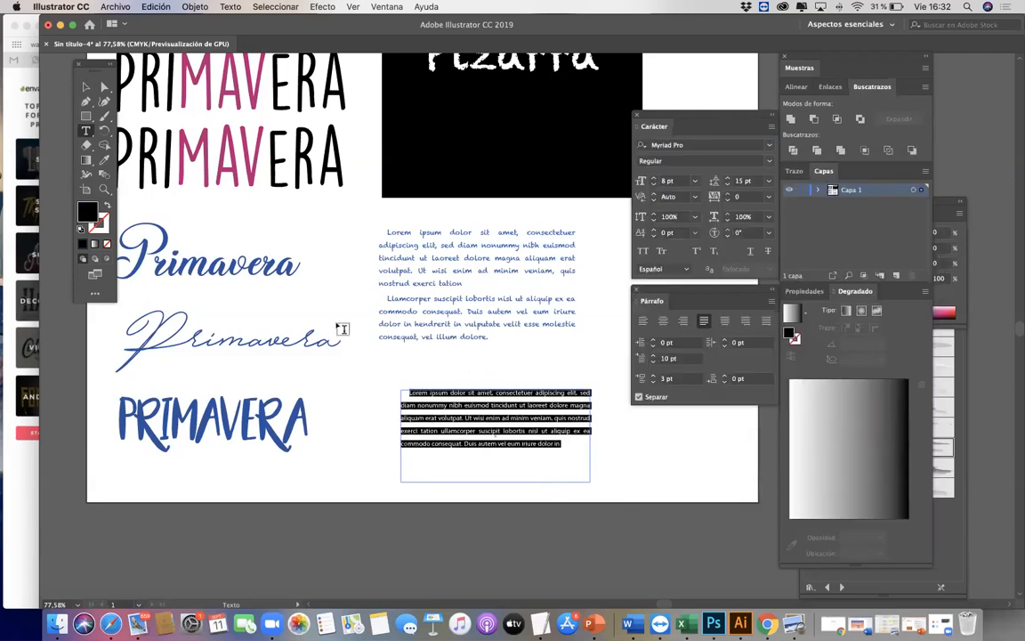
type("H")
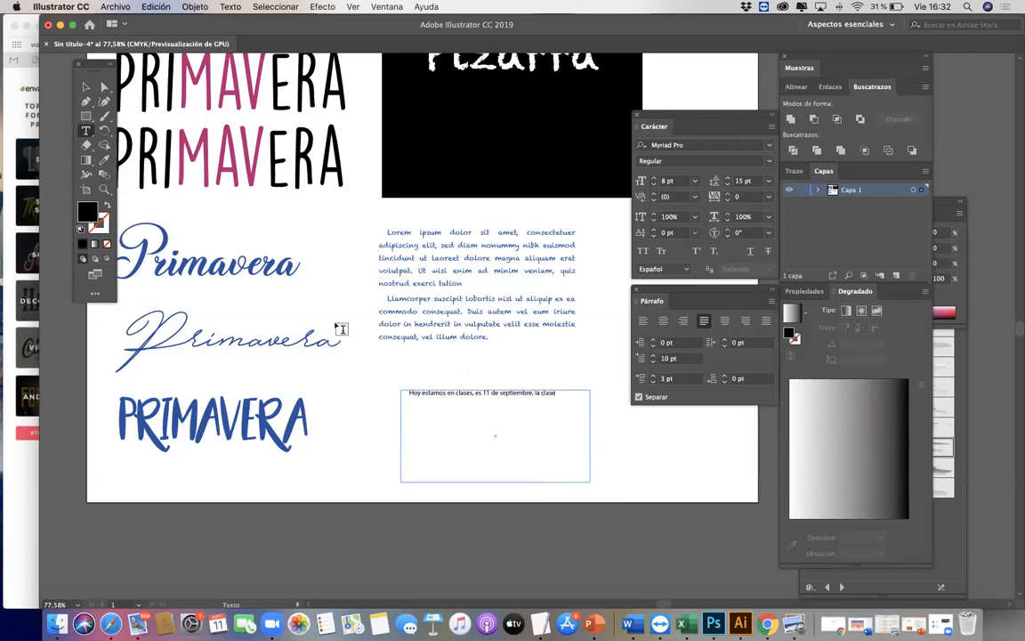
type("Diseño Publicitario, con alumnos de primer año de public")
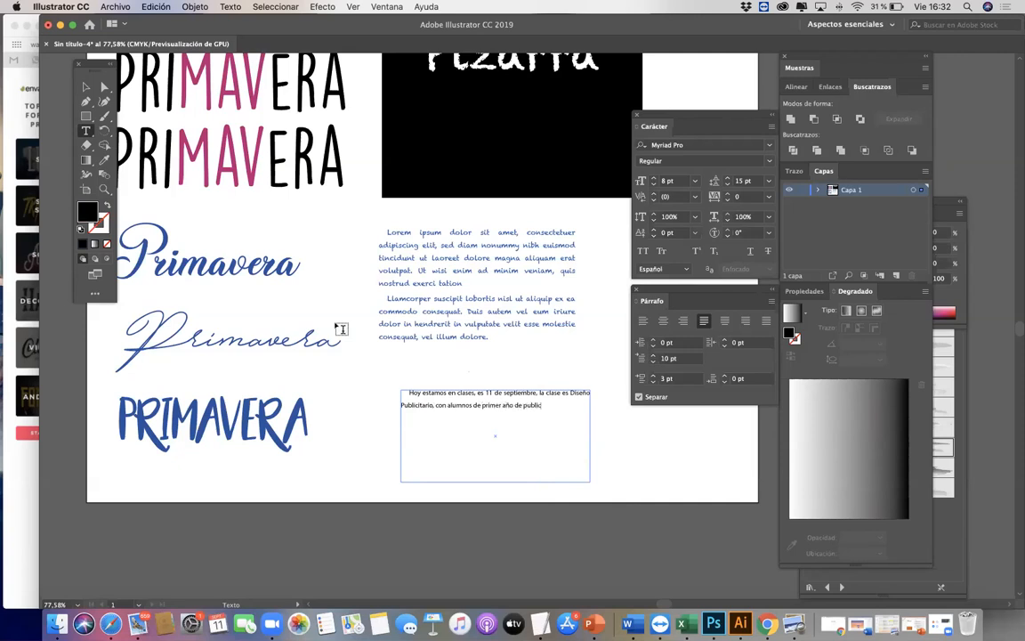
type("sidad")
type(" de Las Am")
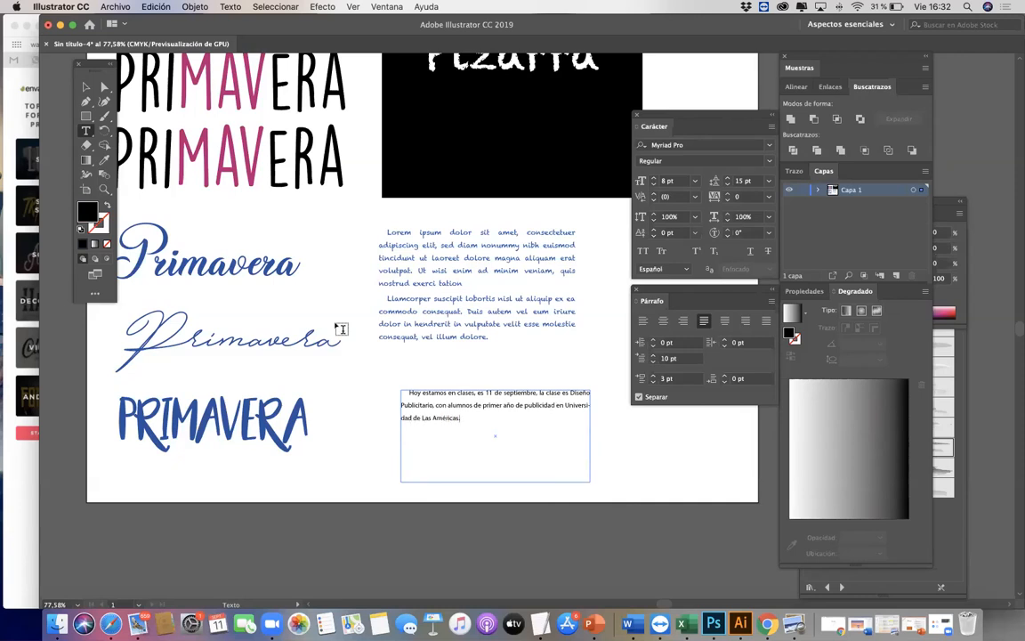
type("éricas.")
Leave text editing, select the new Myriad Pro paragraph and set its font size to 12 pt
scroll(533, 445, "down", 3)
key("Escape")
left_click(575, 526)
left_click(569, 349)
left_click(654, 177)
left_click(653, 177)
left_click(654, 177)
left_click(654, 177)
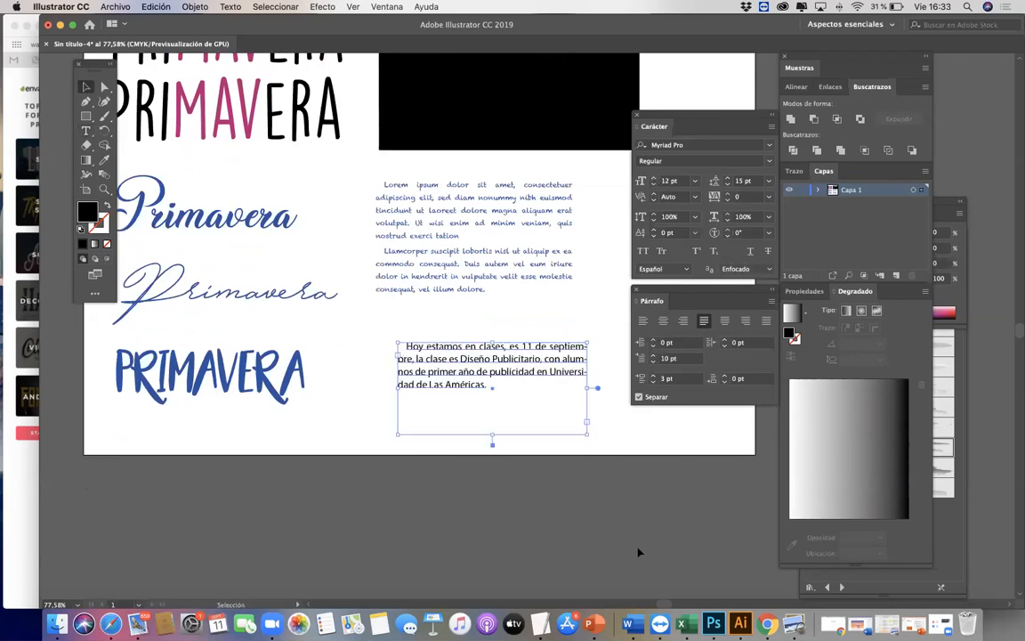
Move the Myriad Pro paragraph slightly up and left, closer to the blue Lorem ipsum text, and deselect it
left_click_drag(574, 366, 572, 354)
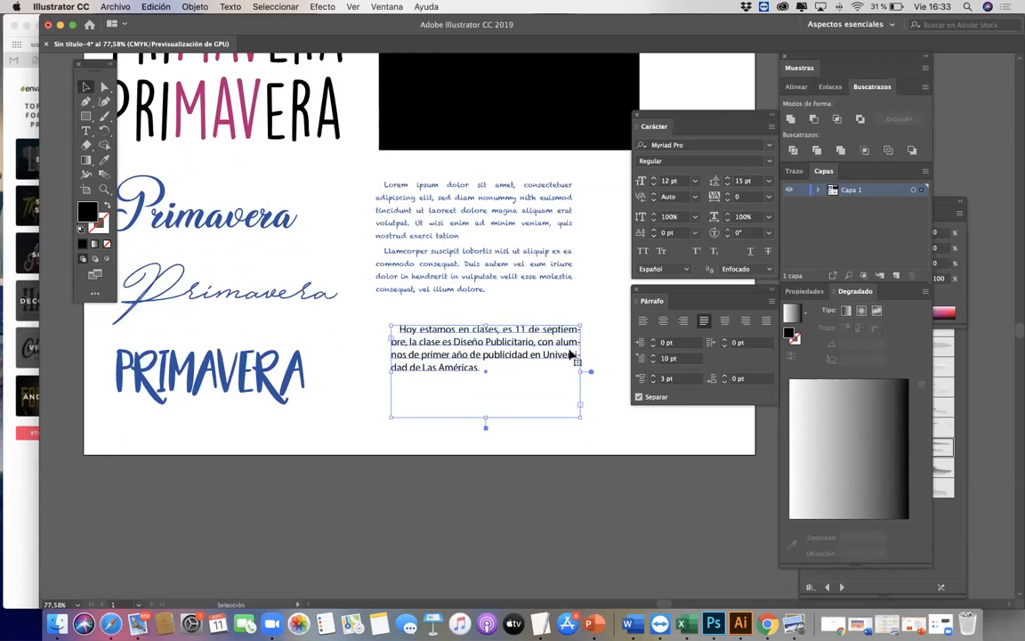
scroll(602, 309, "right", 1)
left_click(596, 328)
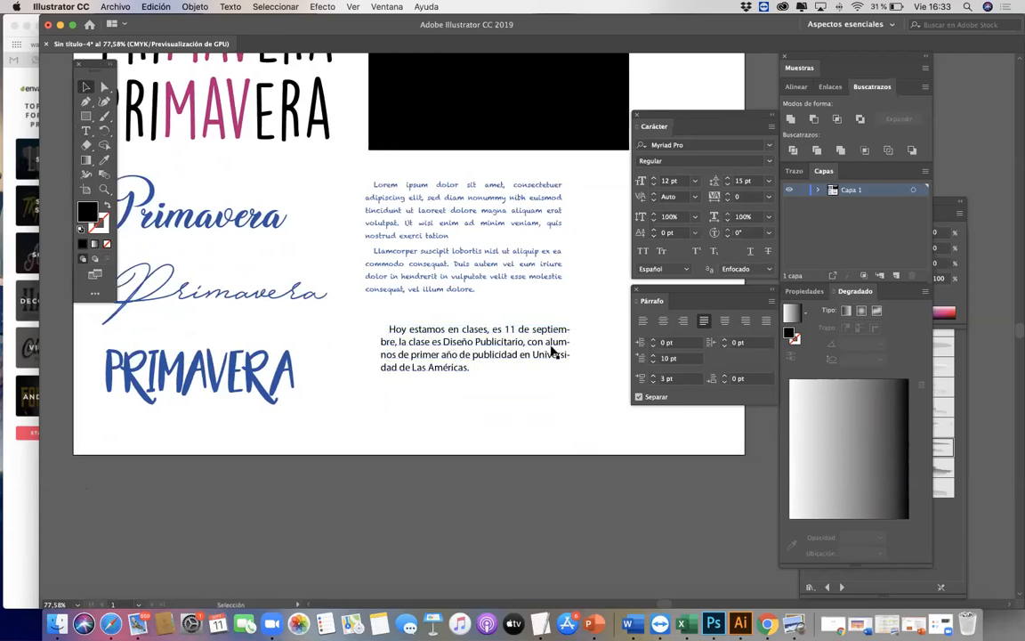
Move the Myriad Pro paragraph so its margins line up with the blue text above, shorten its frame and deselect it
left_click(551, 353)
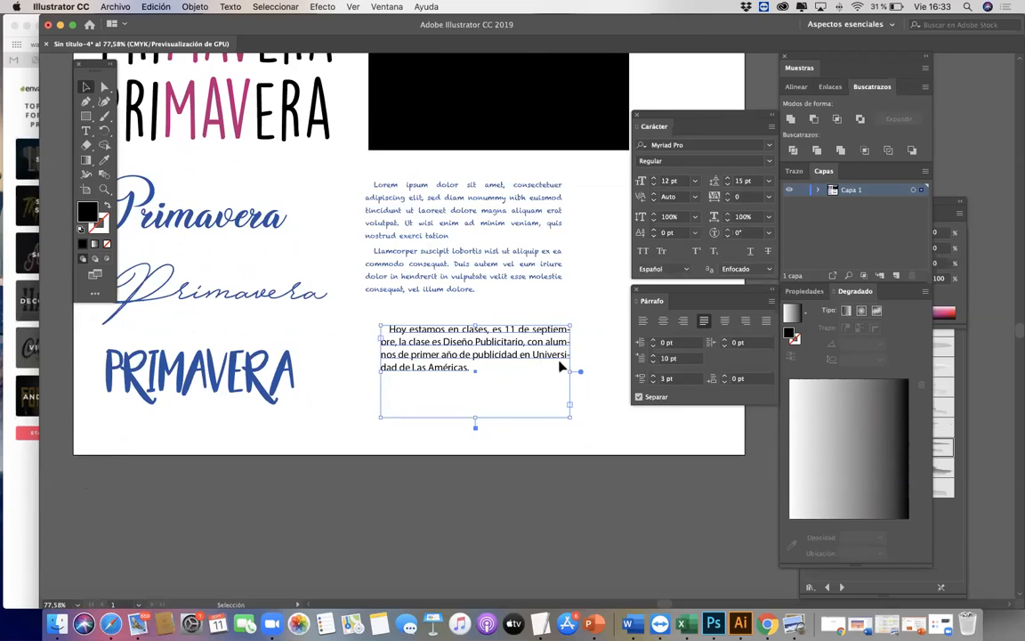
mouse_move(562, 357)
left_mouse_down()
mouse_move(546, 357)
mouse_move(558, 354)
left_mouse_up()
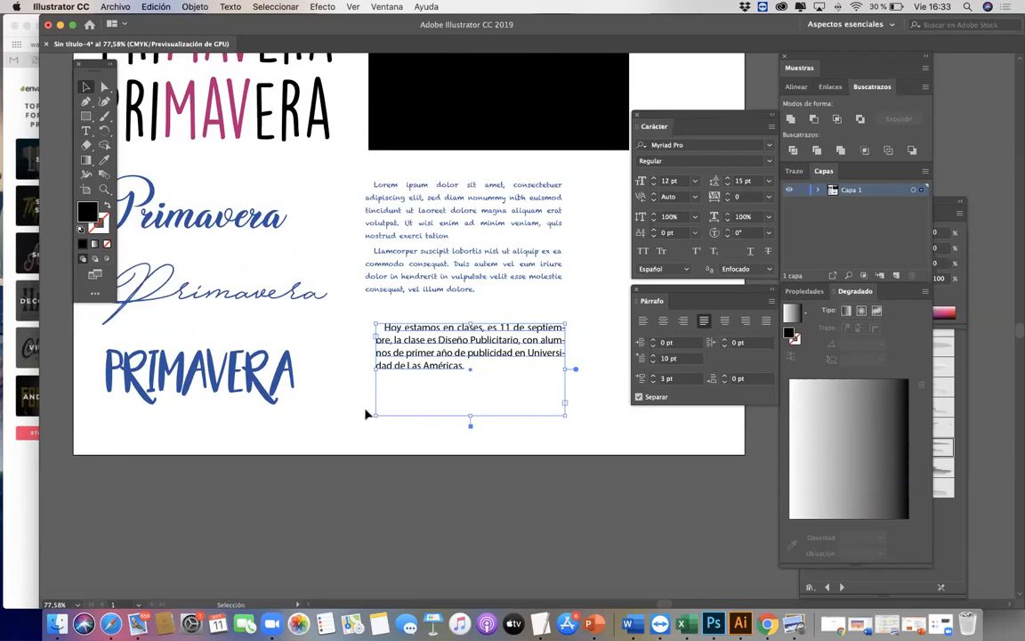
left_click(384, 443)
left_click(463, 358)
left_click_drag(476, 355, 474, 362)
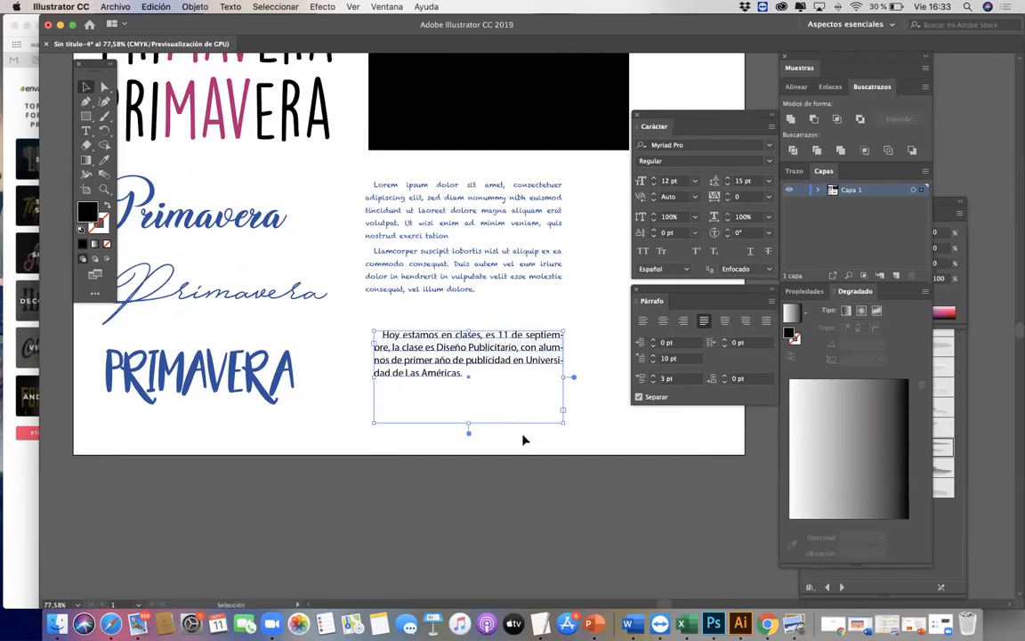
left_click_drag(467, 426, 504, 370)
left_click(513, 440)
Turn off automatic hyphenation for the Myriad Pro paragraph and deselect it
left_click(540, 356)
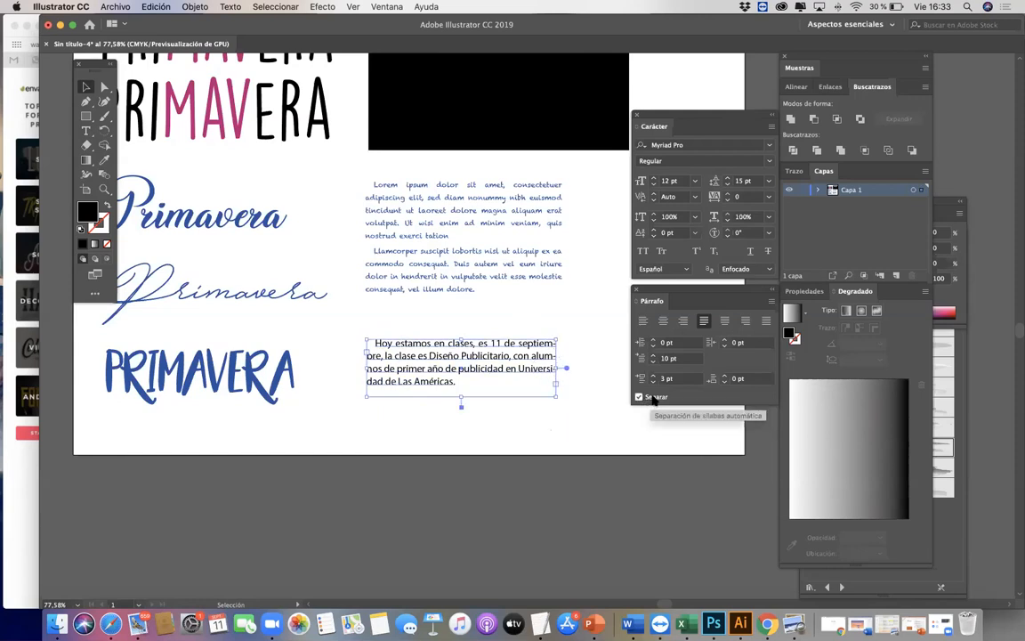
left_click(638, 397)
left_click(562, 396)
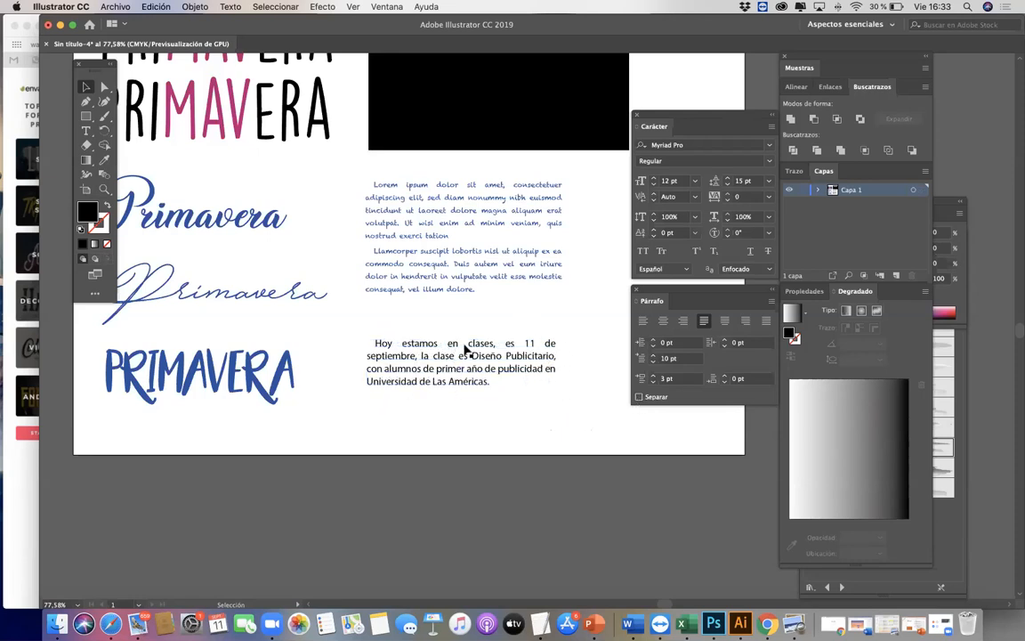
key("super+plus")
key("super+plus")
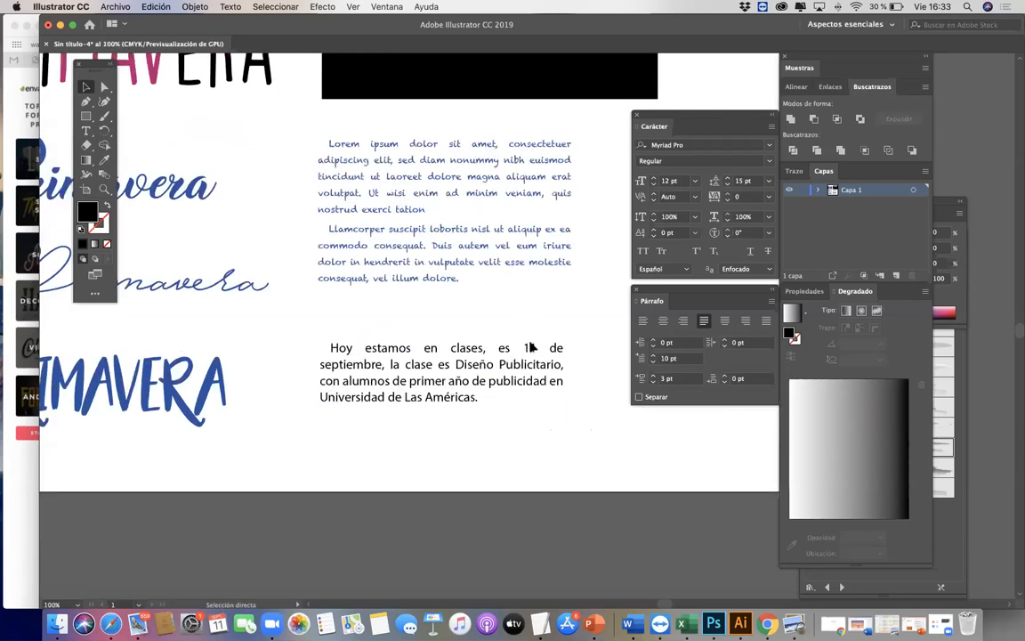
scroll(529, 297, "down", 3)
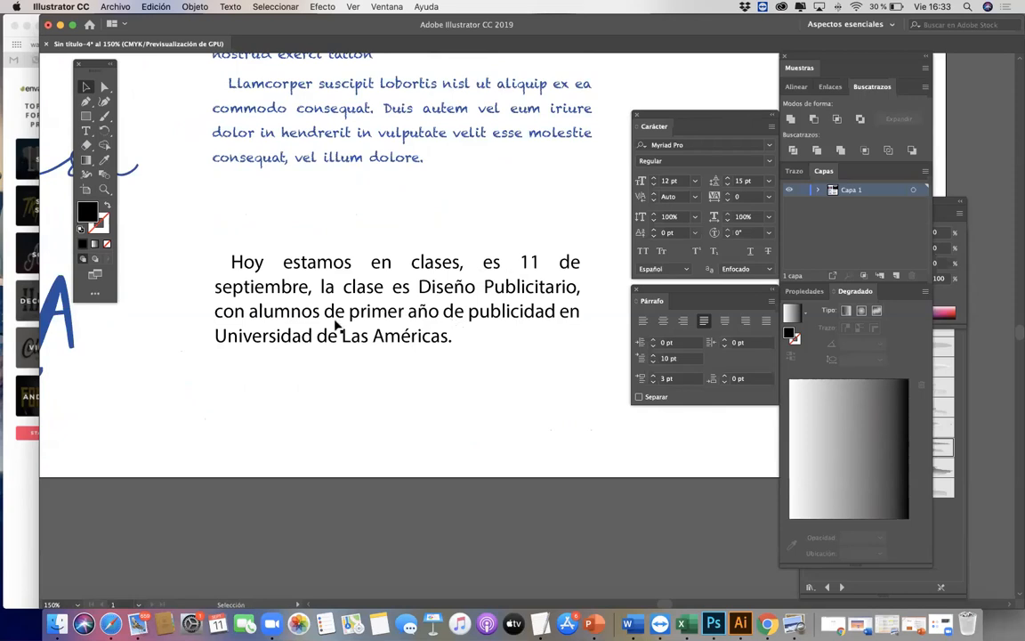
Turn the Myriad Pro paragraph's automatic hyphenation on, off and on again to compare the line breaks
left_click(521, 265)
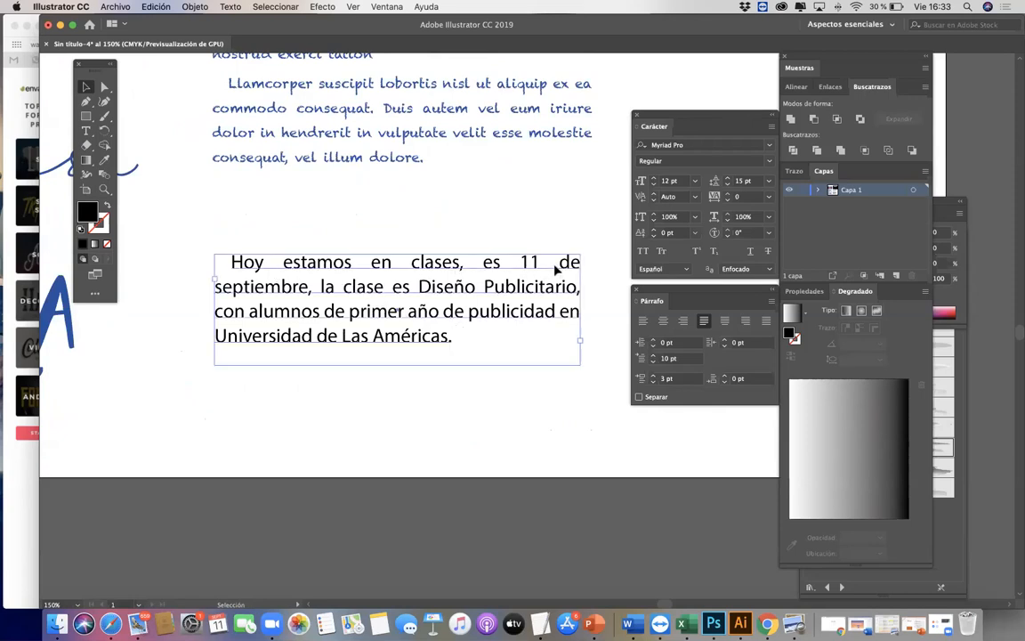
left_click(638, 397)
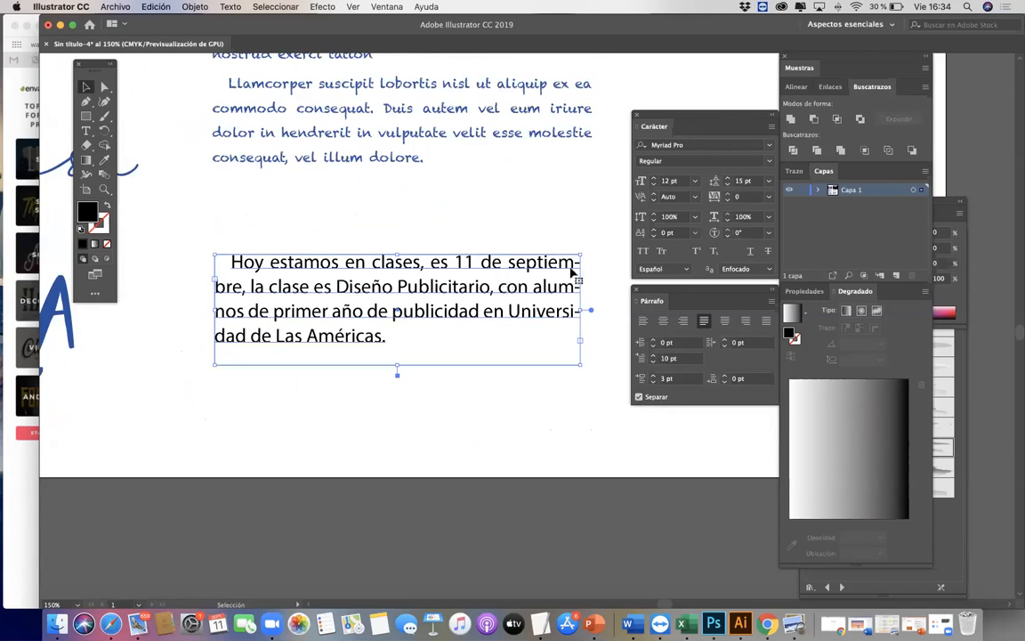
left_click(639, 397)
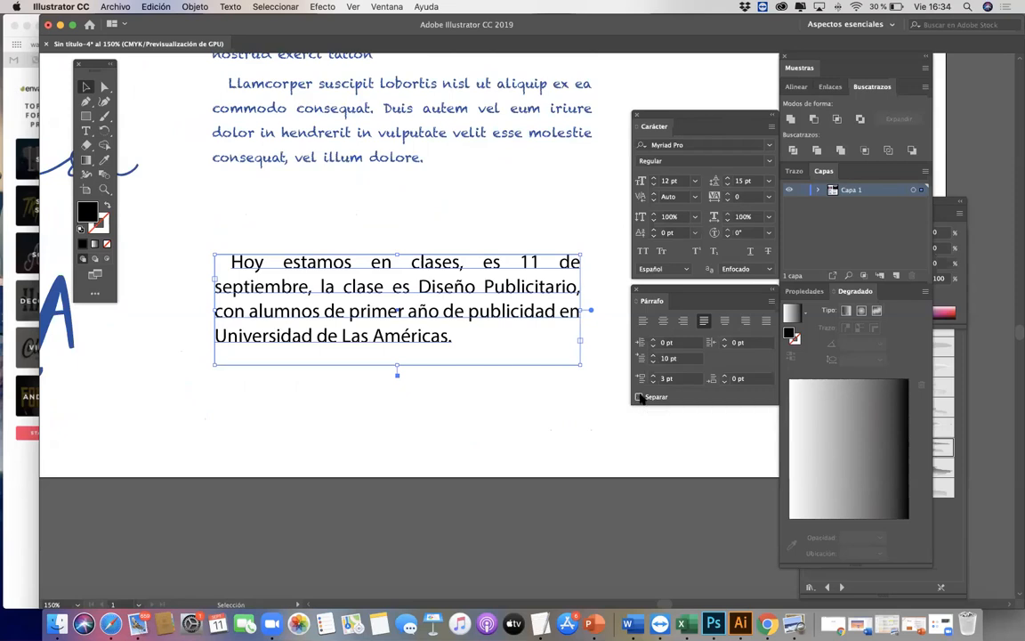
left_click(639, 397)
left_click(556, 416)
left_click(512, 297)
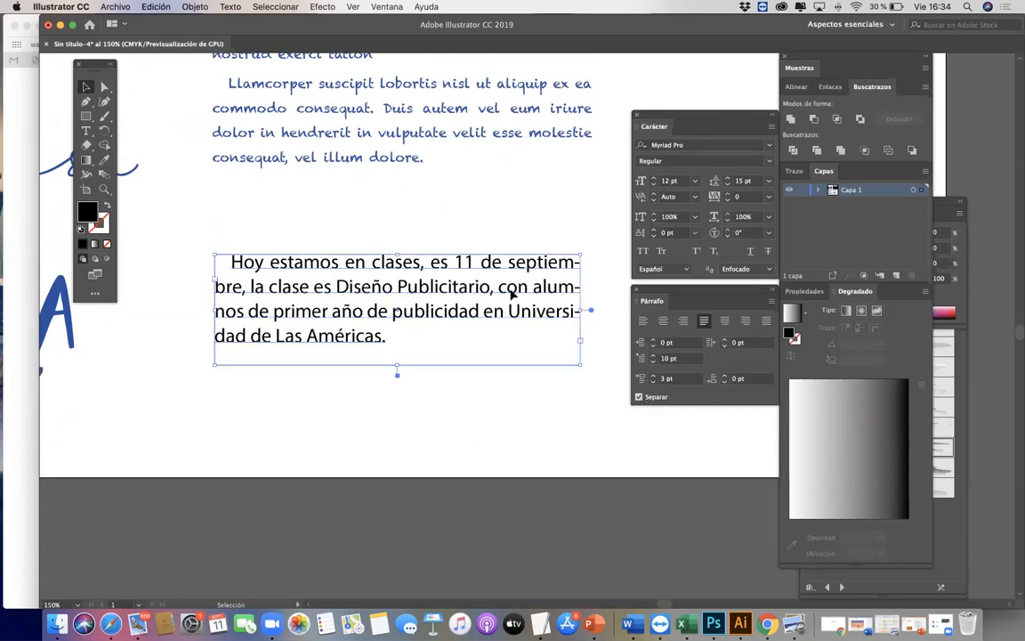
Place the Character and Paragraph panels closer to the text frame and deselect the paragraph
left_click_drag(649, 293, 629, 300)
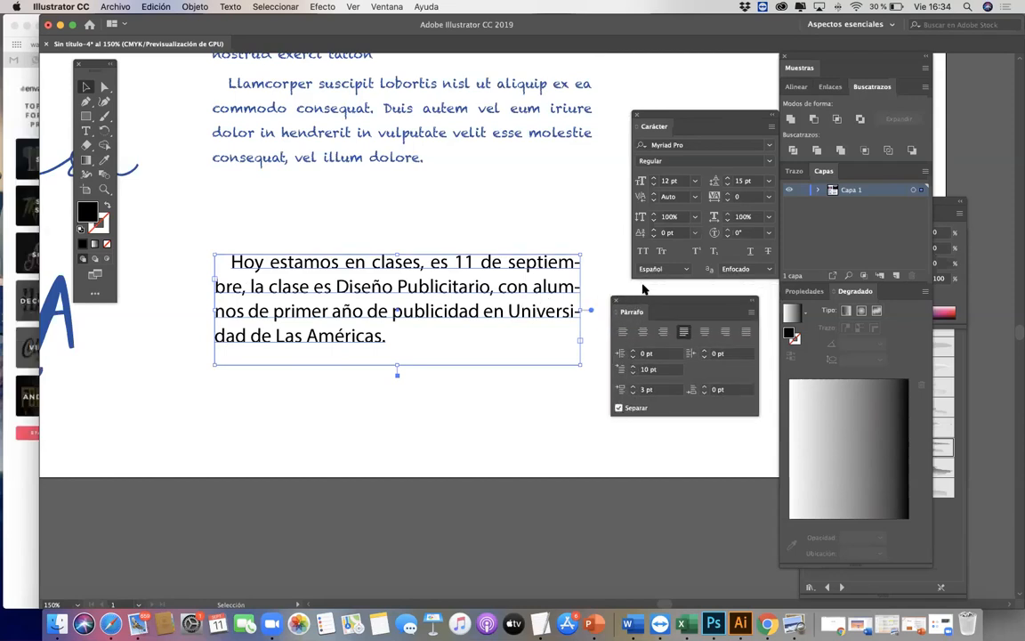
left_click_drag(665, 112, 643, 122)
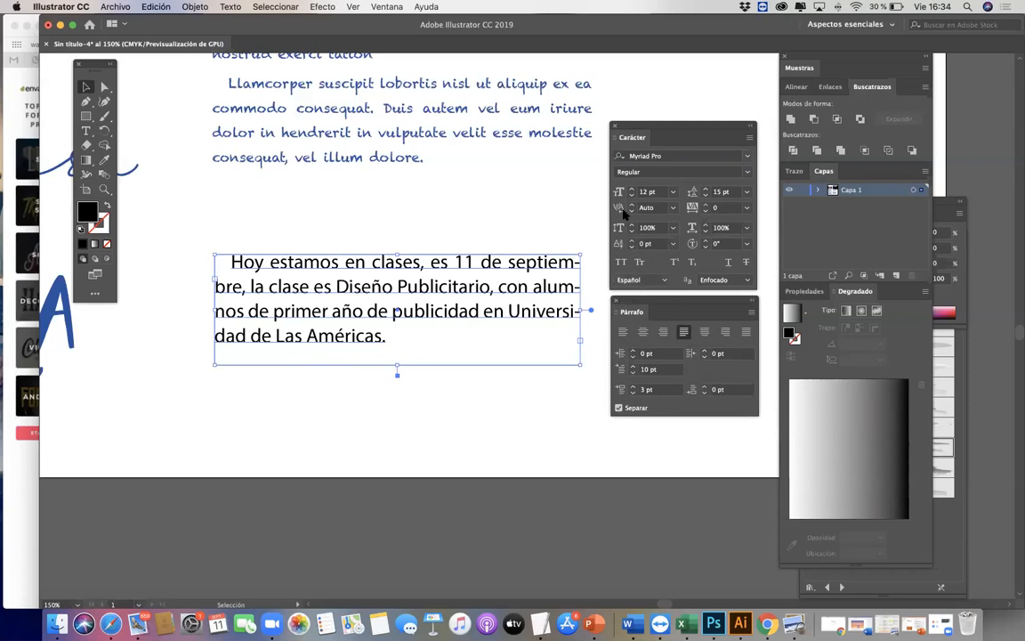
left_click(462, 474)
Move the Myriad Pro paragraph and the blue Lorem ipsum paragraphs up, closer together beneath the black rectangle, and deselect them
key("super+1")
left_click_drag(400, 286, 393, 228)
left_click_drag(433, 180, 433, 161)
left_click_drag(419, 274, 437, 266)
left_click(348, 357)
scroll(346, 355, "up", 1)
Draw a wavy Pen tool path below the Myriad Pro paragraph with a black stroke and no fill
left_click(91, 131)
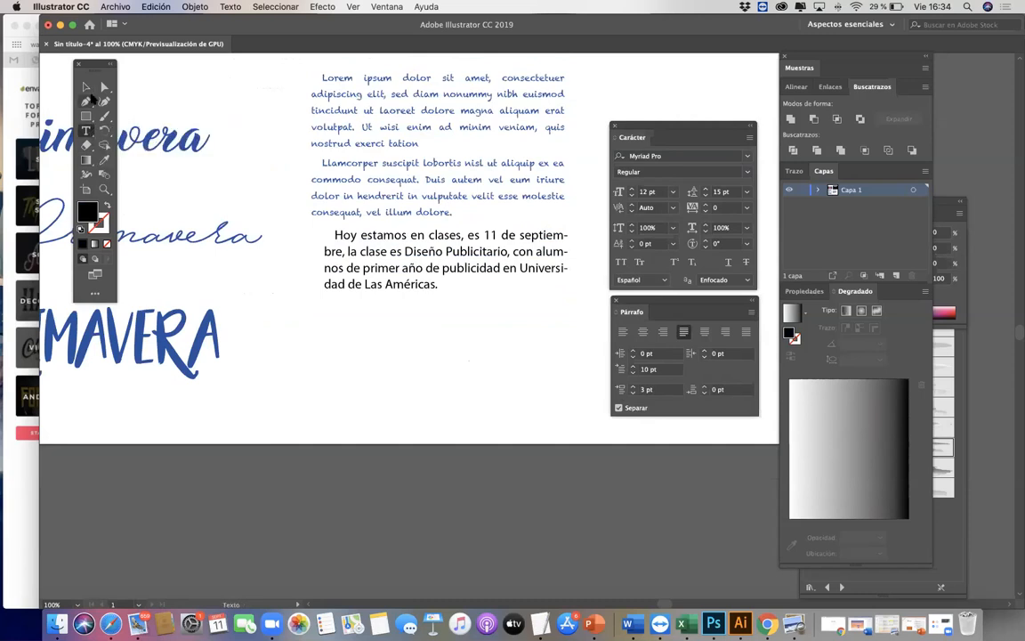
left_click(86, 88)
key("space")
left_click_drag(269, 148, 253, 160)
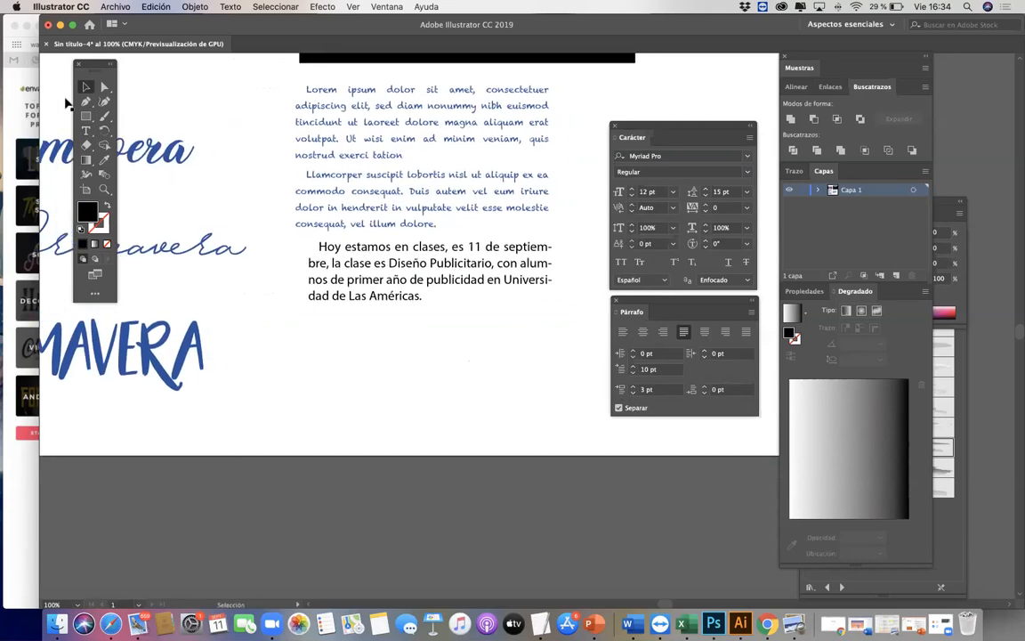
left_click(85, 102)
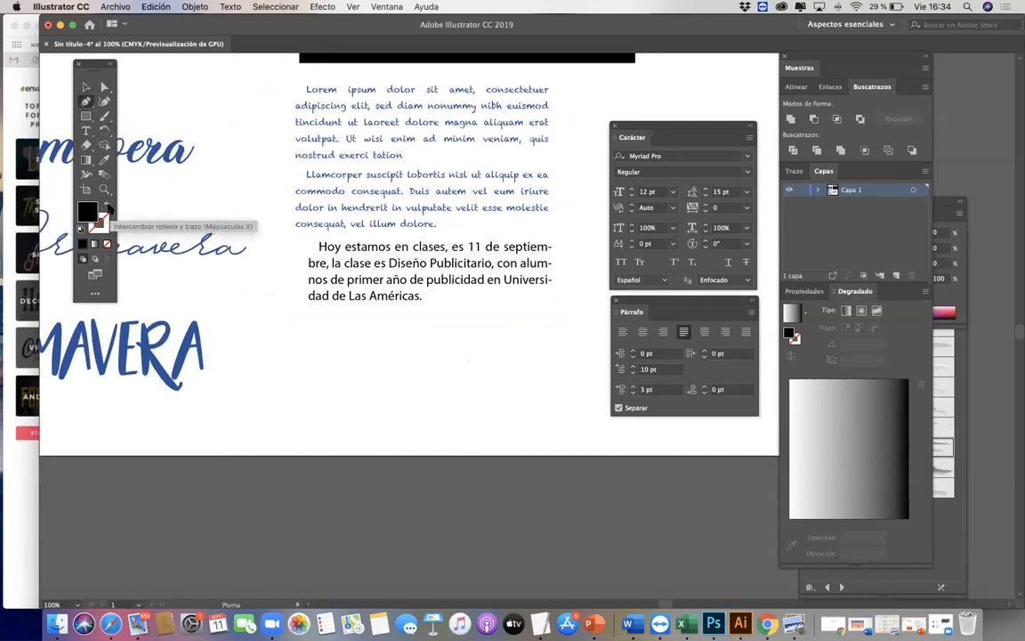
left_click(107, 208)
left_click(257, 399)
mouse_move(381, 369)
left_mouse_down()
mouse_move(421, 391)
mouse_move(489, 384)
left_mouse_up()
left_click_drag(533, 347, 583, 336)
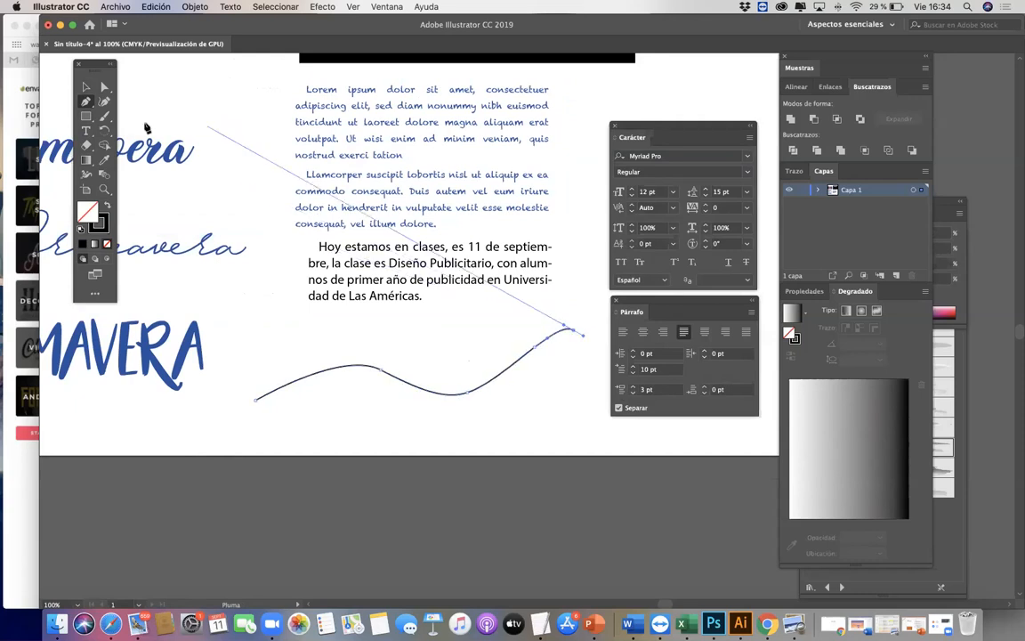
Fill the wavy path with placeholder text using the Type on a Path tool and deselect it
left_click_drag(85, 131, 160, 145)
left_click(258, 397)
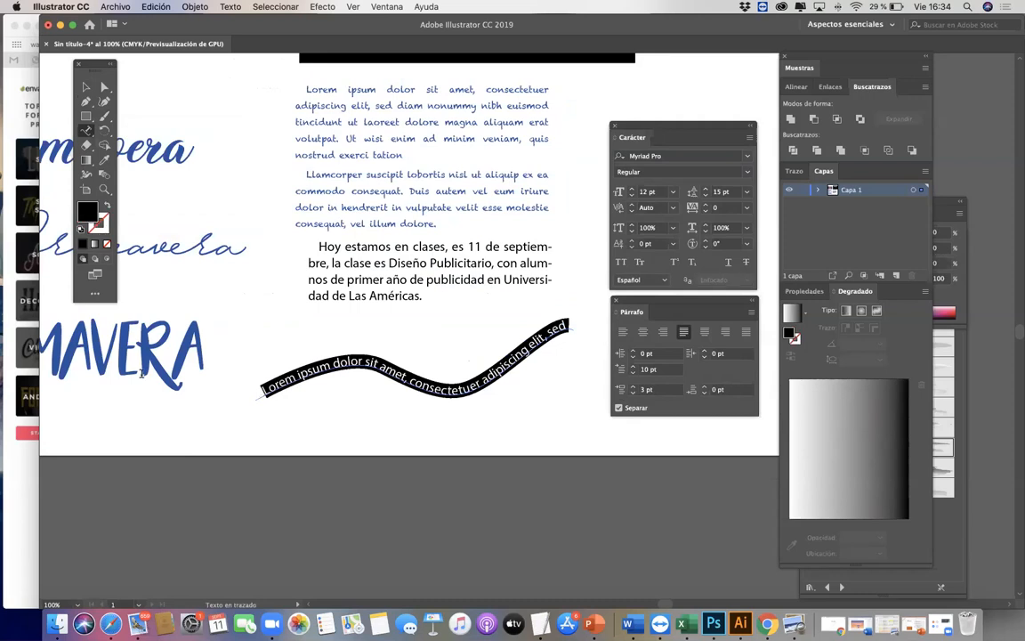
left_click(86, 87)
left_click(273, 282)
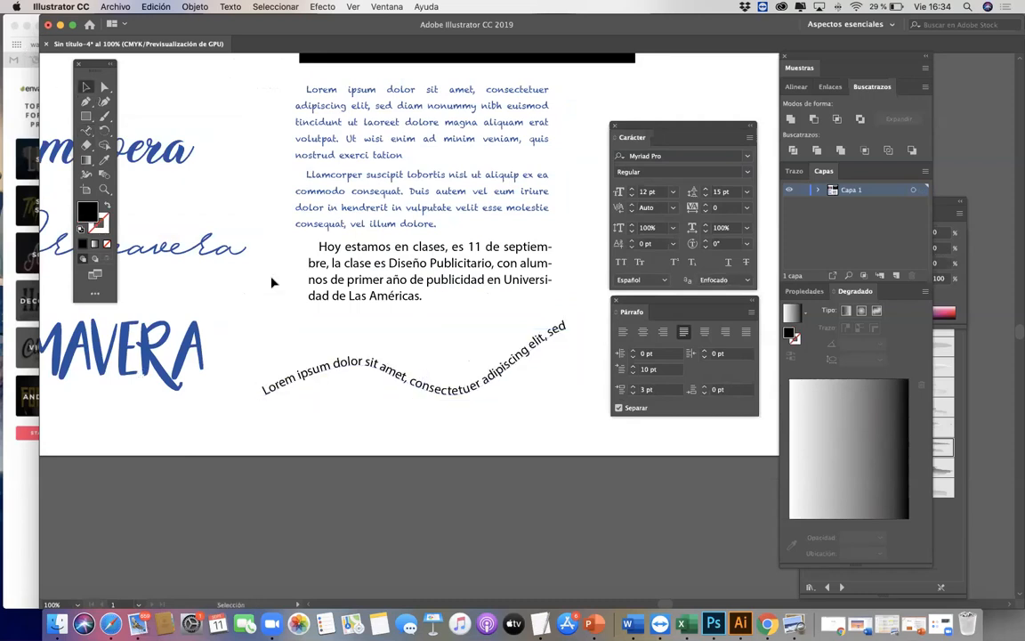
Move the Character and Paragraph panels off the artboard and delete the black rectangle with its Pizarra title
left_click_drag(714, 124, 836, 103)
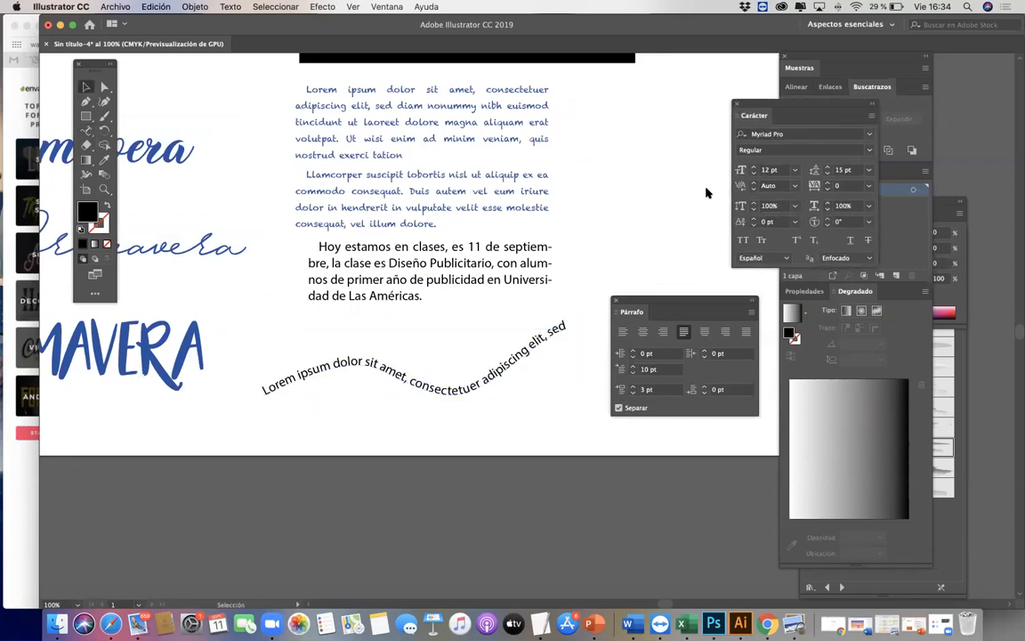
left_click_drag(641, 304, 752, 304)
key("super+minus")
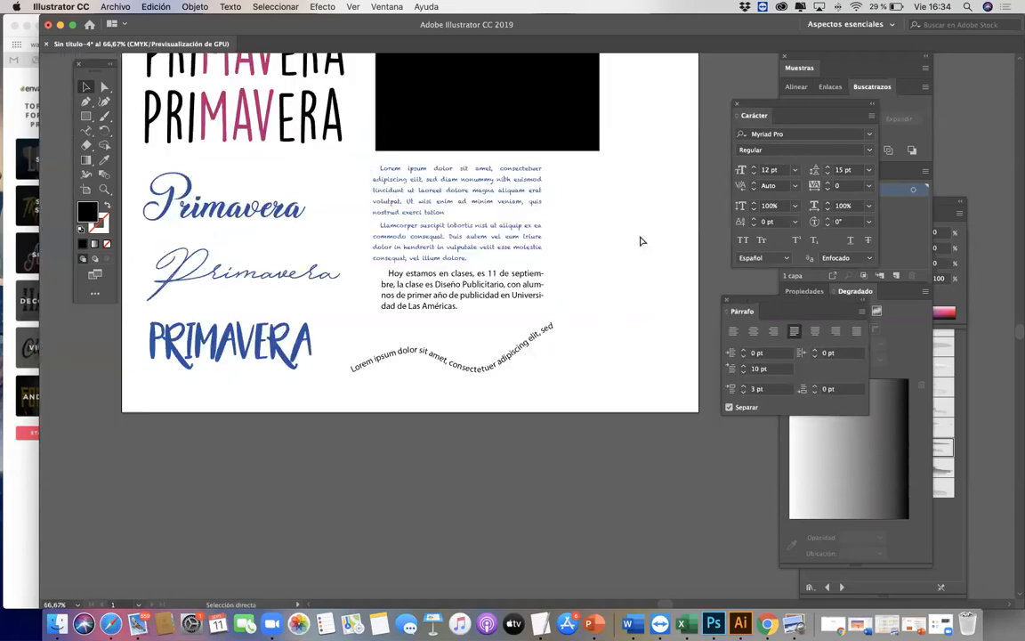
scroll(581, 356, "up", 5)
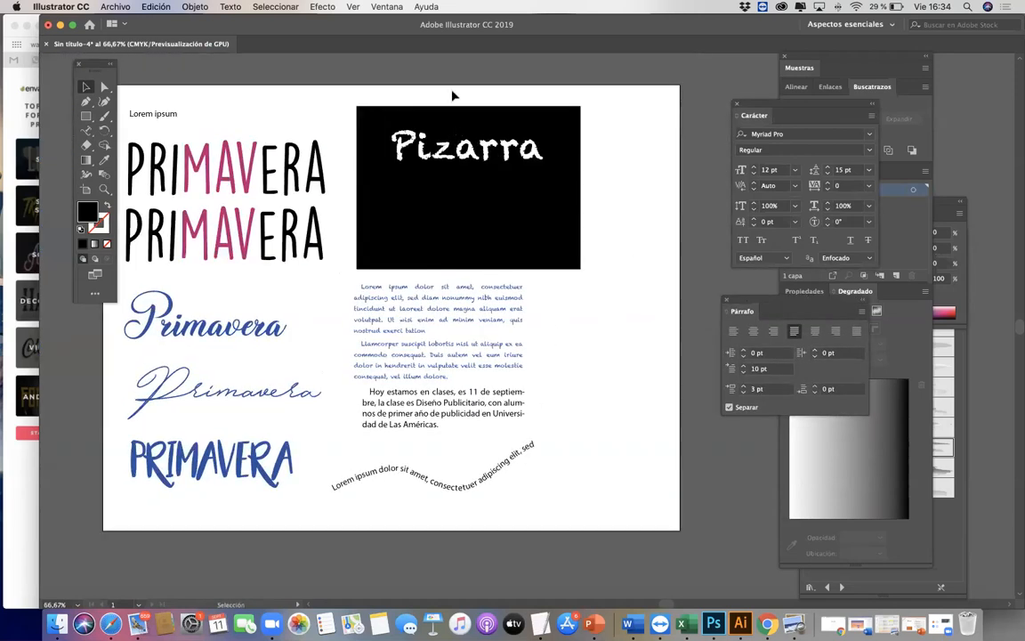
left_click(476, 188)
key("Delete")
Move the blue paragraphs, the Myriad Pro paragraph and the wavy text up into the emptied area and deselect them
left_click_drag(442, 253, 470, 463)
left_click_drag(424, 411, 422, 250)
left_click_drag(441, 441, 439, 500)
left_click_drag(436, 393, 443, 217)
left_click(508, 313)
scroll(480, 307, "down", 2)
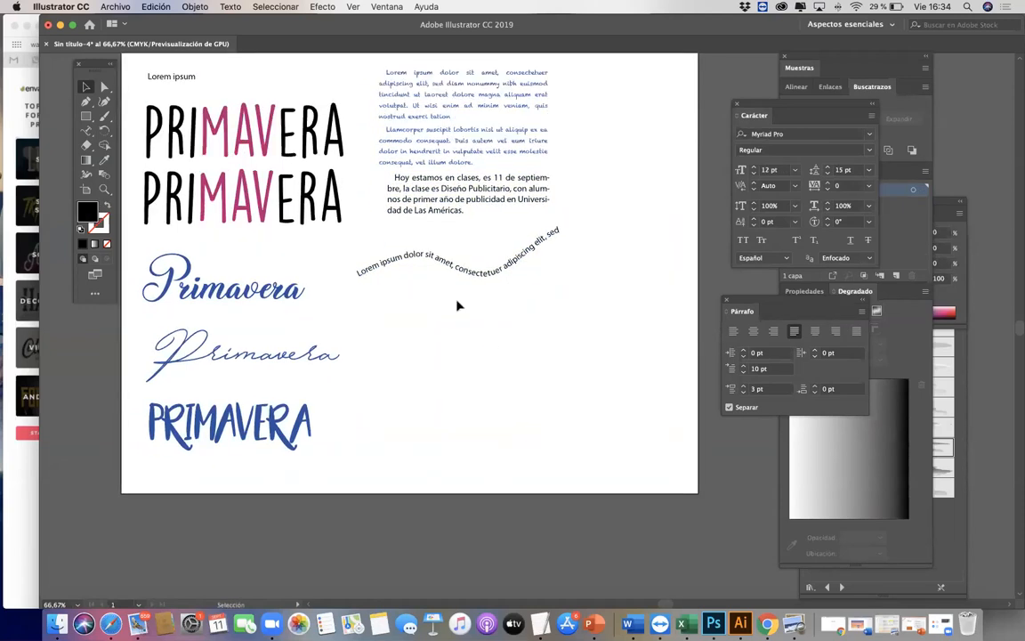
Draw a wide arched Pen tool path below the wavy text, with a black stroke and no fill, and shift it slightly up
left_click(87, 104)
key("shift+x")
left_click(338, 423)
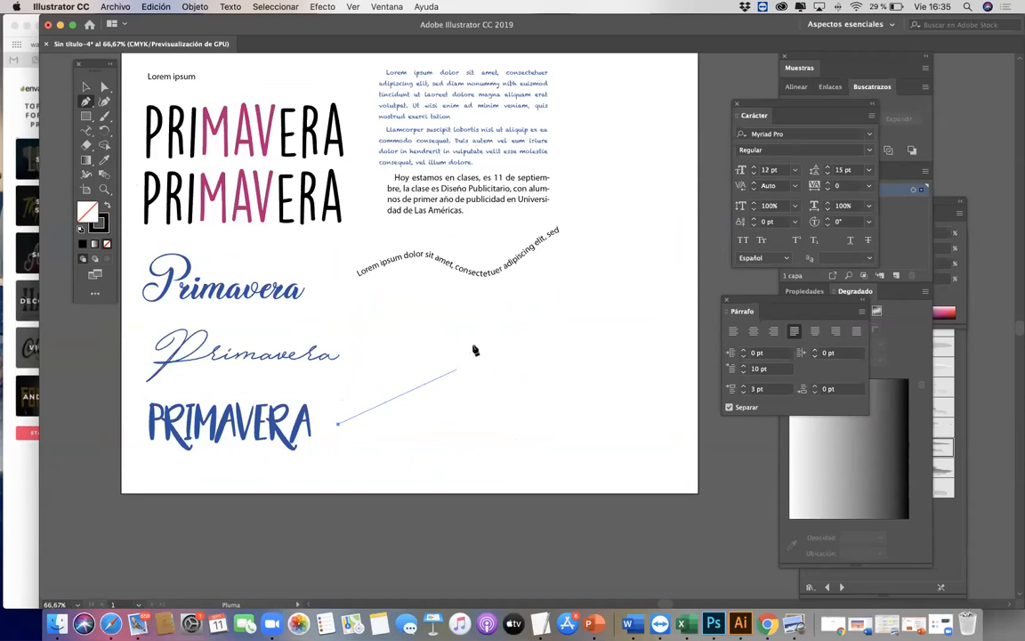
left_click_drag(474, 342, 576, 342)
left_click(677, 477)
left_click(85, 87)
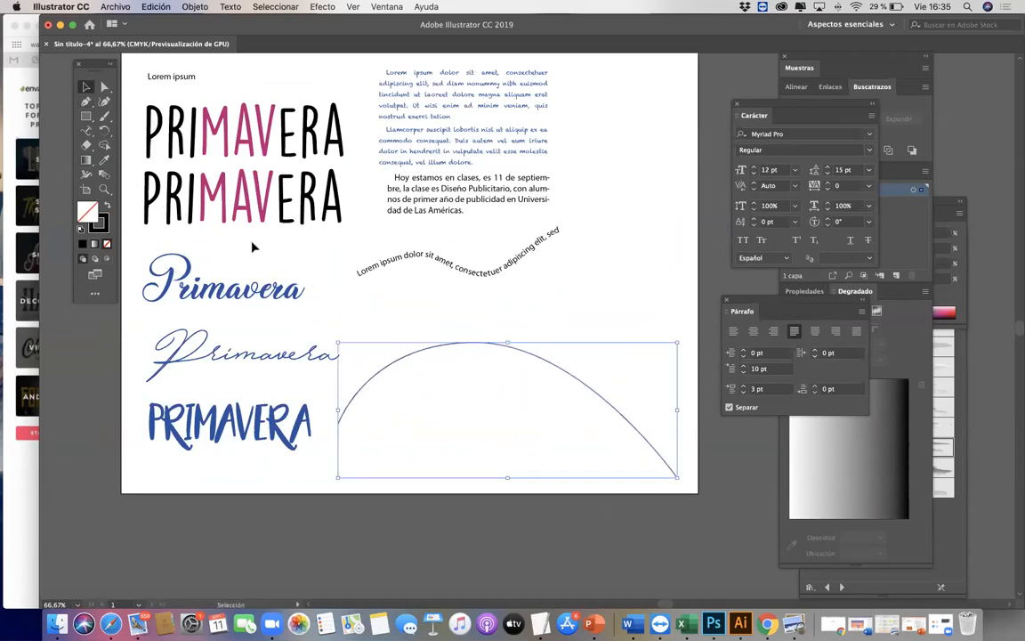
left_click(482, 366)
left_click_drag(487, 344, 498, 321)
left_click(498, 437)
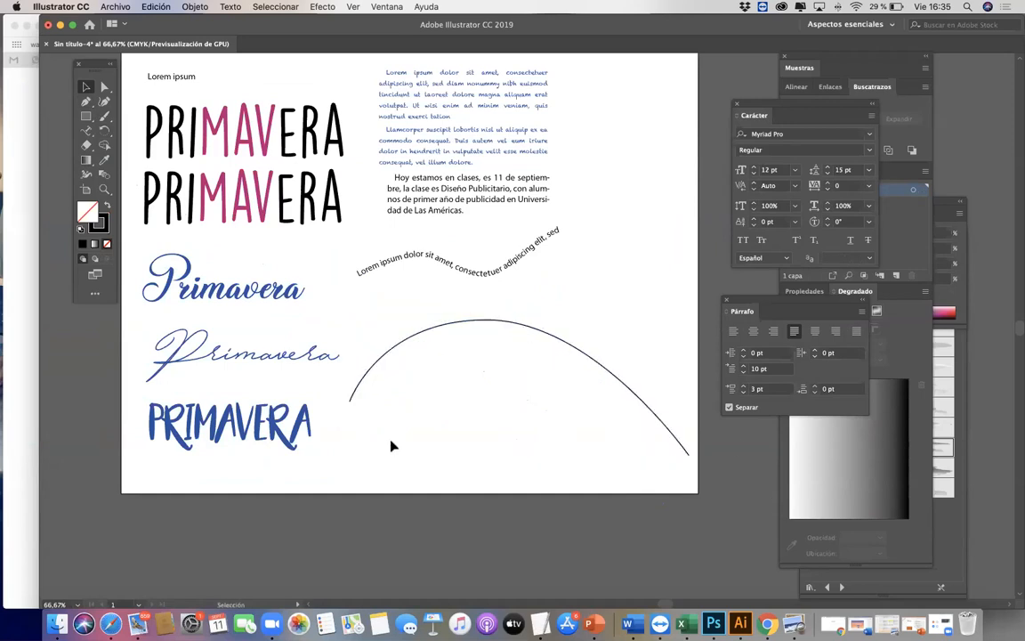
Convert the arch to path text and replace its placeholder with "Esto es un texto en un trazado"
left_click(89, 134)
left_click(90, 136)
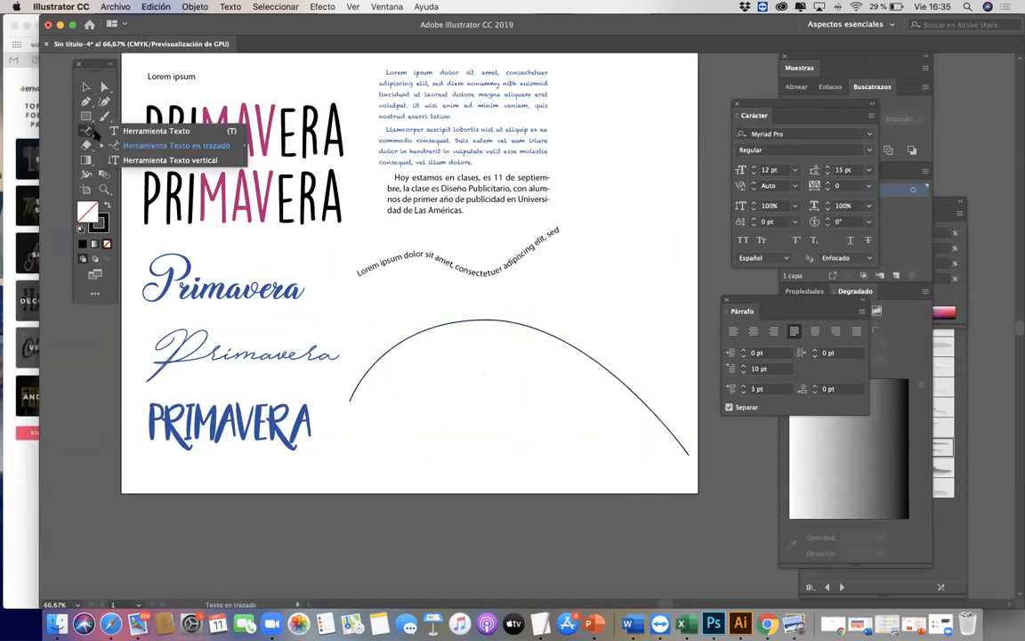
left_click(148, 148)
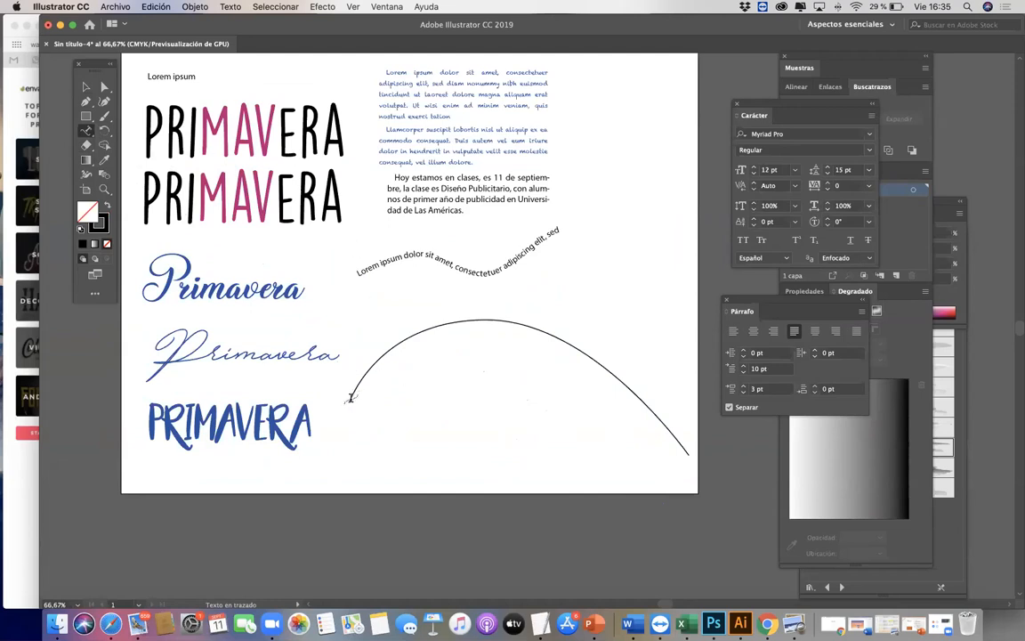
left_click(350, 397)
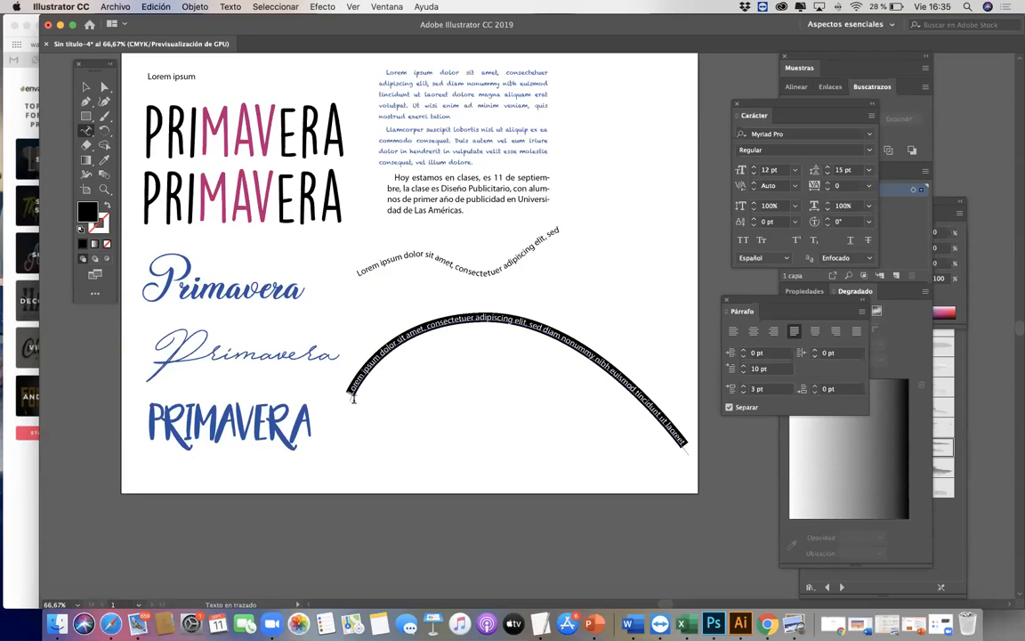
triple_click(361, 377)
type("Esto es un texto en un trazado")
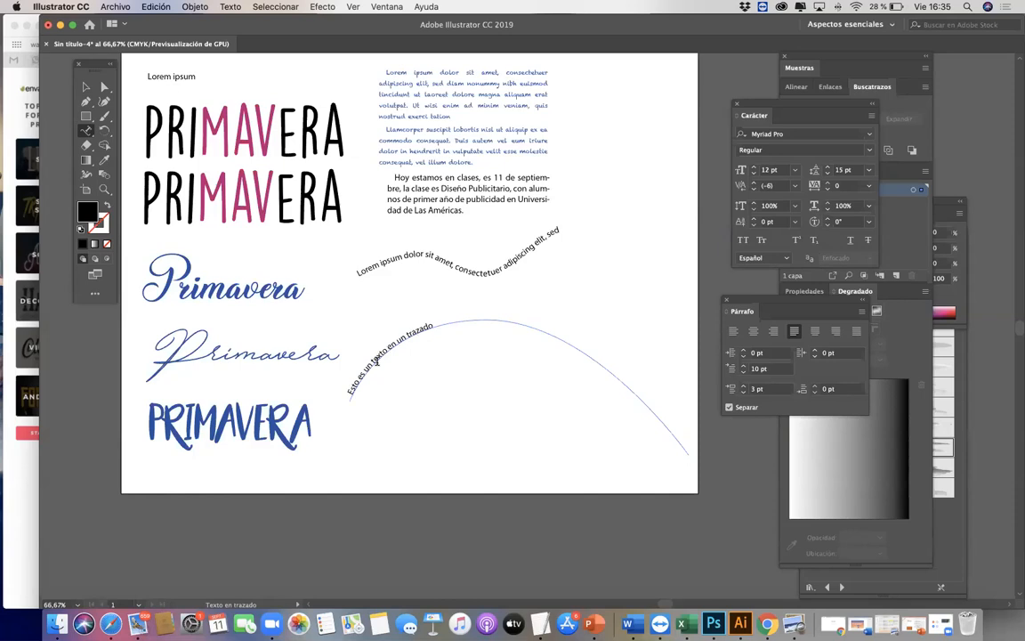
Select the whole sentence on the arched path and set its font size to 30 pt
triple_click(376, 360)
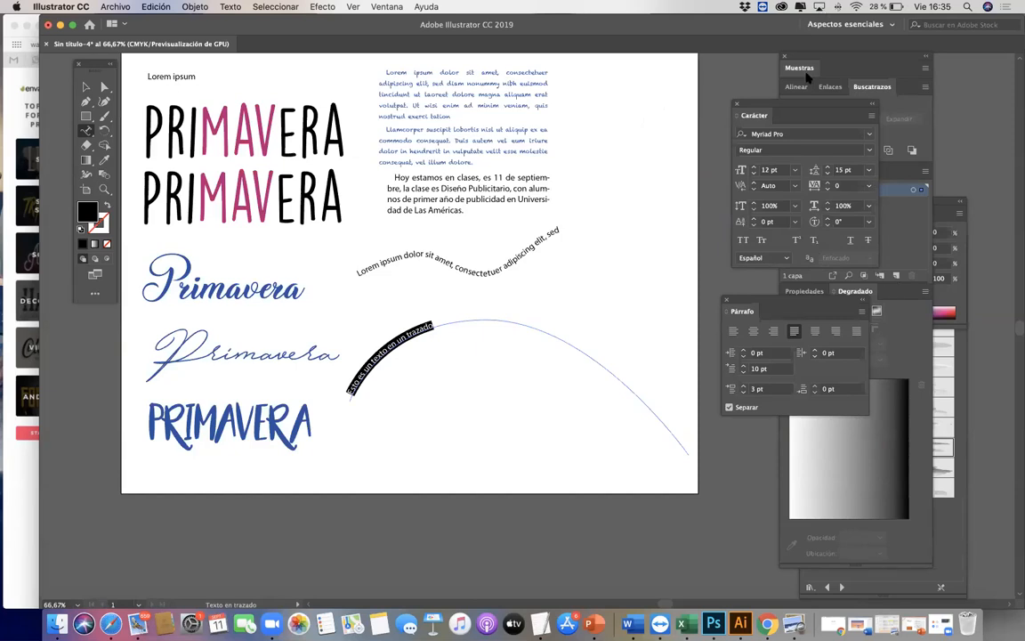
left_click(752, 166)
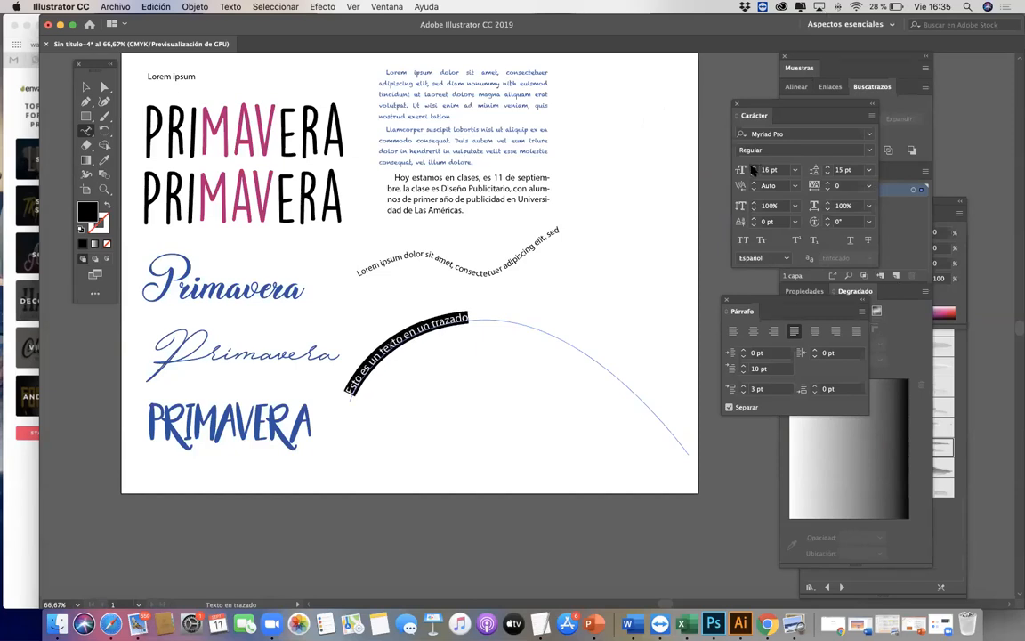
left_click(754, 167)
left_click(754, 168)
left_click(754, 167)
left_click(754, 167)
left_click(753, 167)
left_click(754, 167)
left_click(754, 167)
left_click(753, 168)
left_click(753, 167)
left_click(753, 168)
left_click(754, 167)
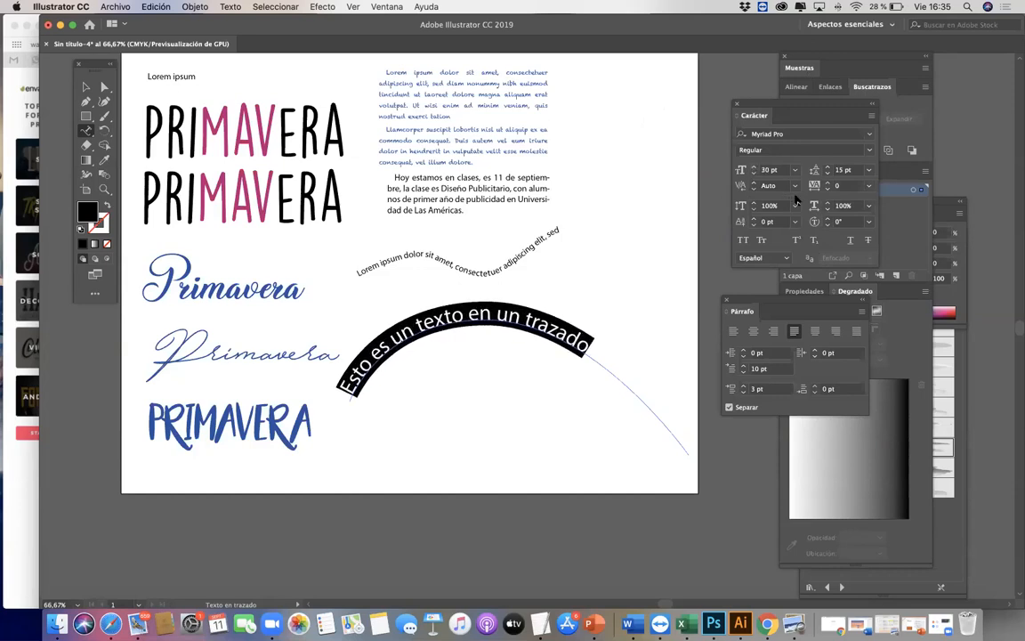
Change the arched text's font to American Typewriter and leave text editing
left_click(784, 132)
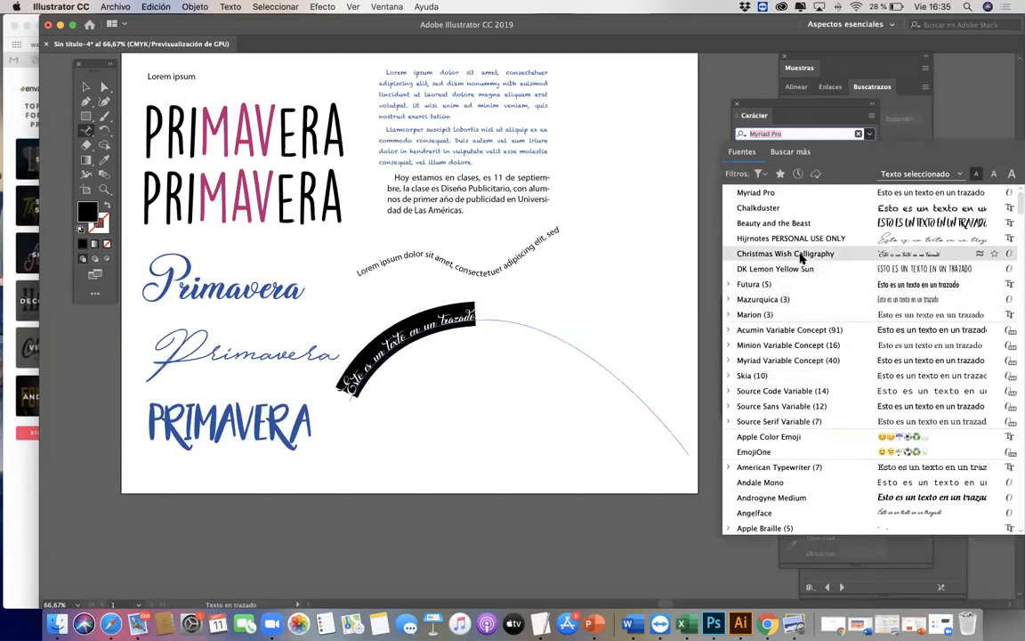
left_click(816, 465)
left_click(85, 87)
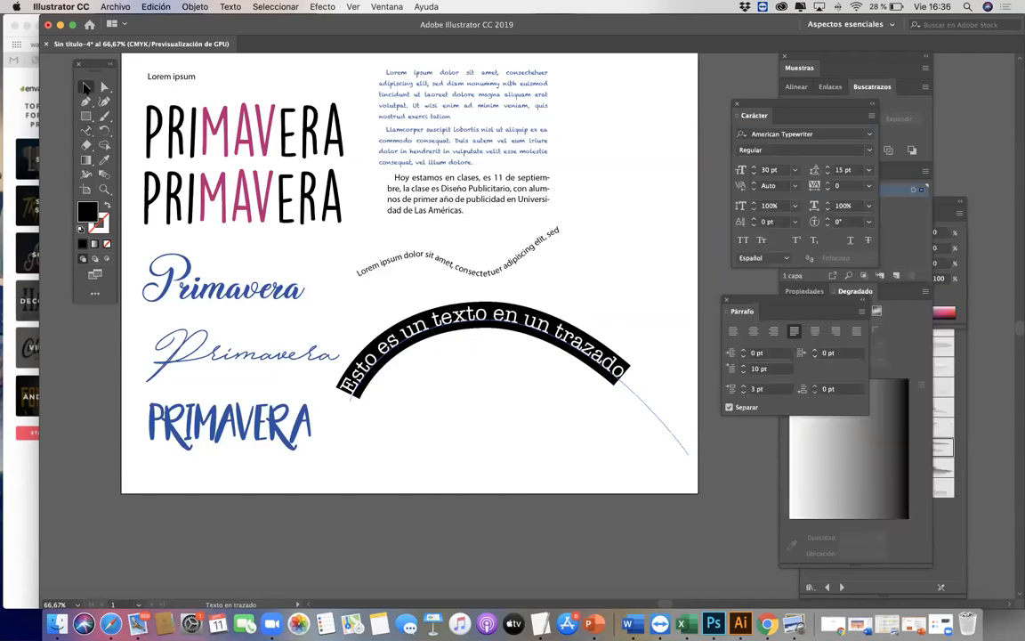
Select the word "texto" in the arched sentence and fill it with a green swatch
left_click(453, 437)
left_click(452, 317)
triple_click(456, 319)
double_click(458, 316)
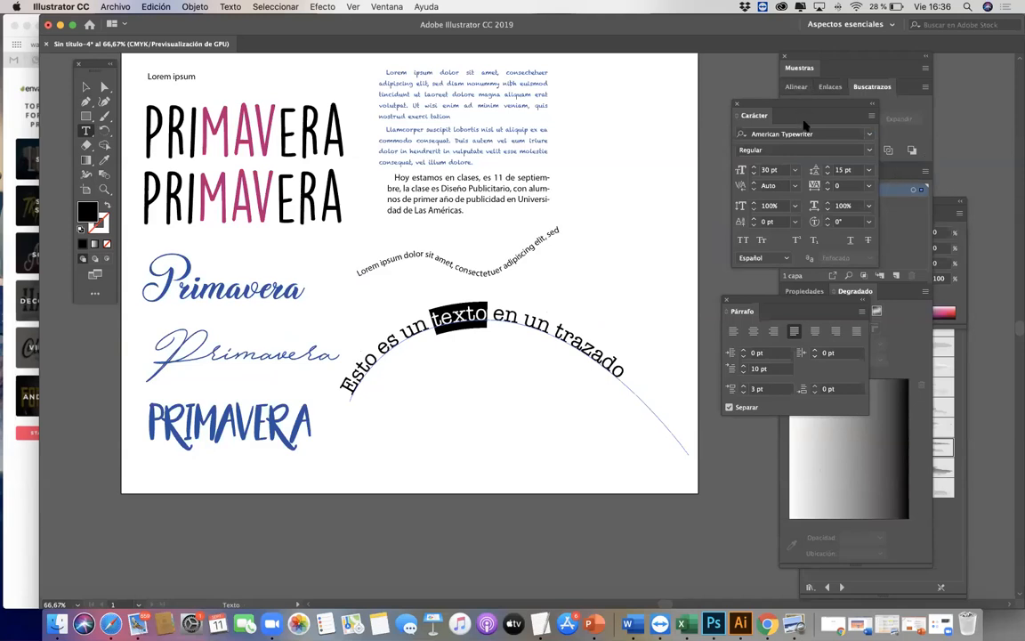
left_click_drag(798, 102, 767, 129)
left_click(805, 69)
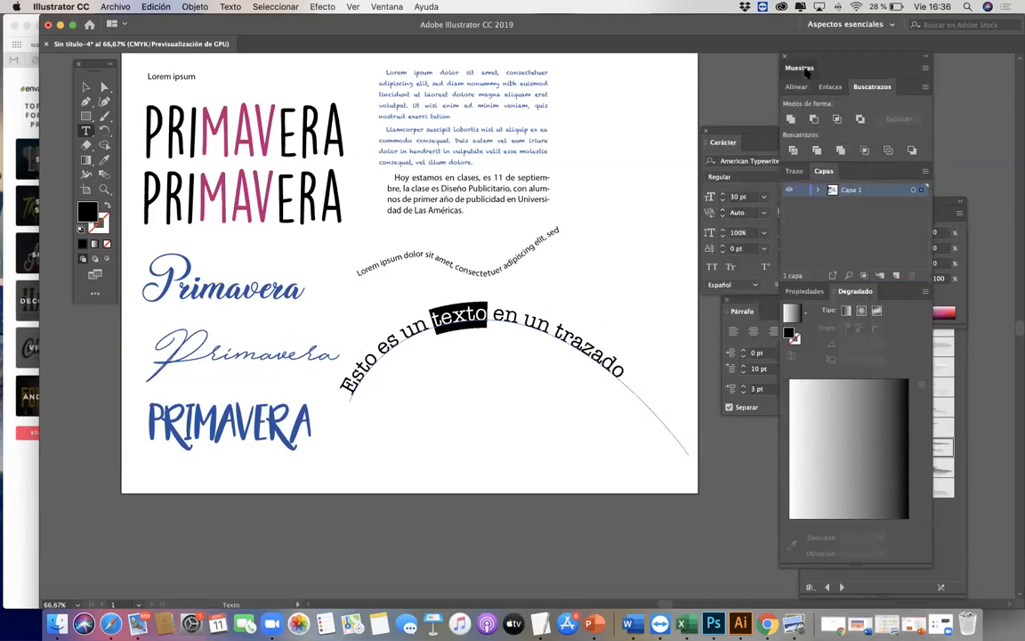
left_click(805, 71)
left_click(806, 116)
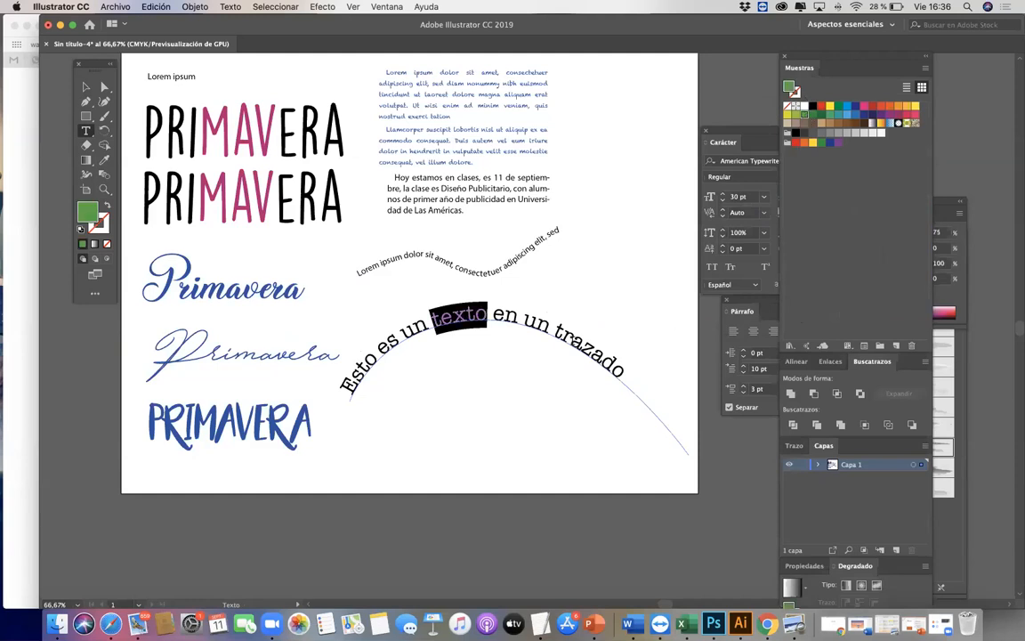
Colour the arched word "trazado" red-orange and the word "Esto" teal
left_click(553, 324)
left_click_drag(553, 327, 618, 392)
left_click(881, 107)
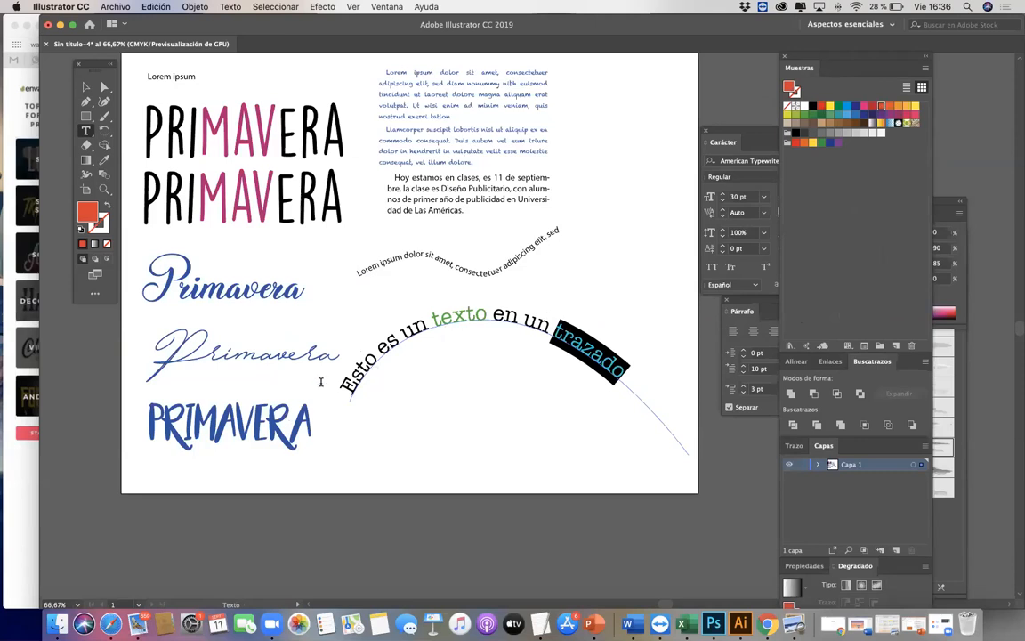
left_click_drag(366, 354, 312, 360)
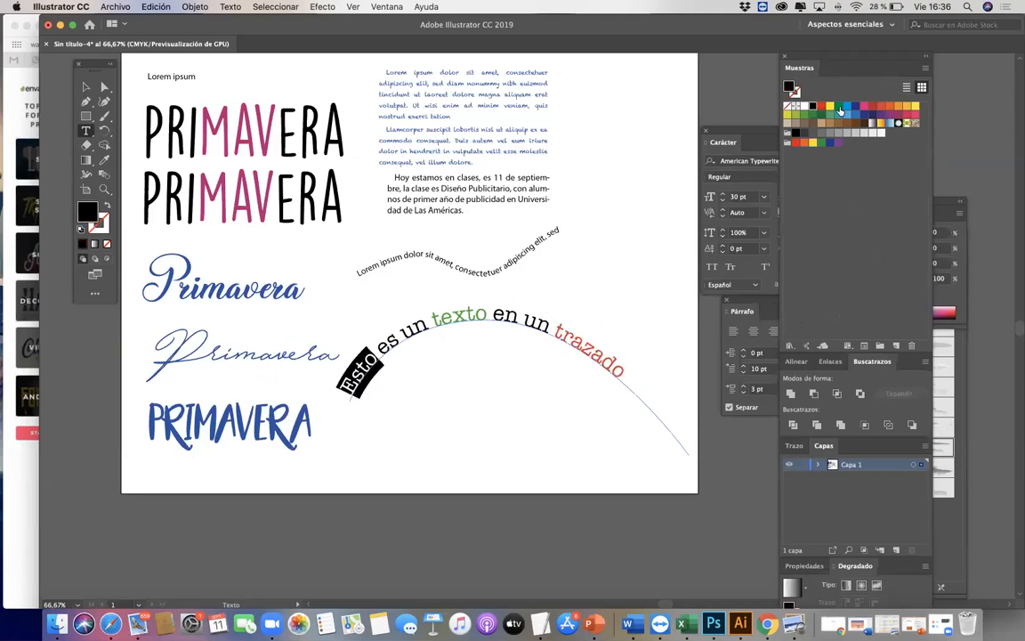
left_click(849, 118)
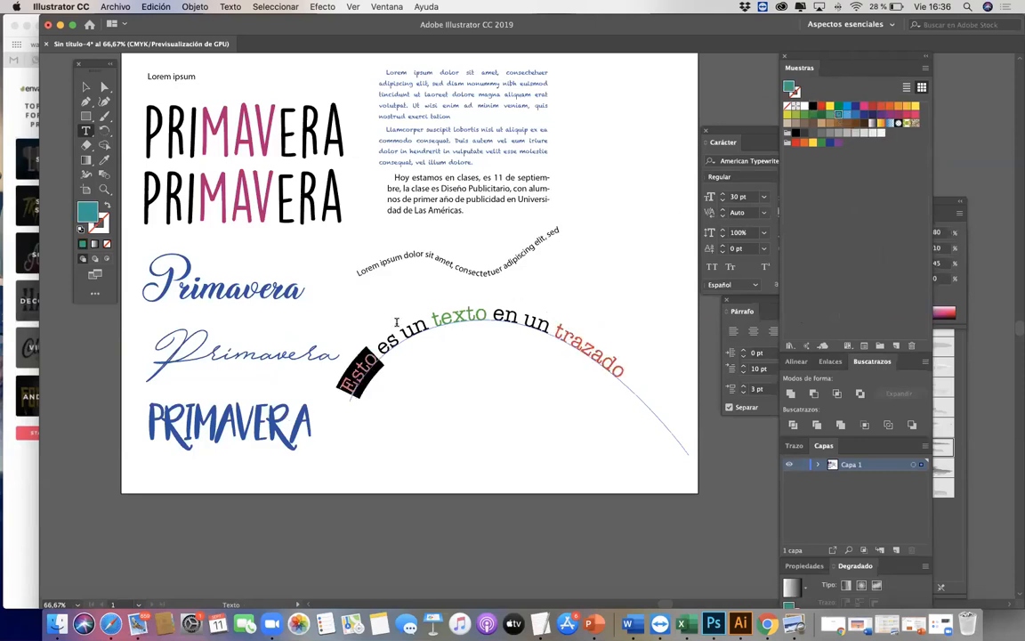
Fill the arched word "es" with yellow-green and the word "en" with light orange
left_click_drag(397, 341, 382, 357)
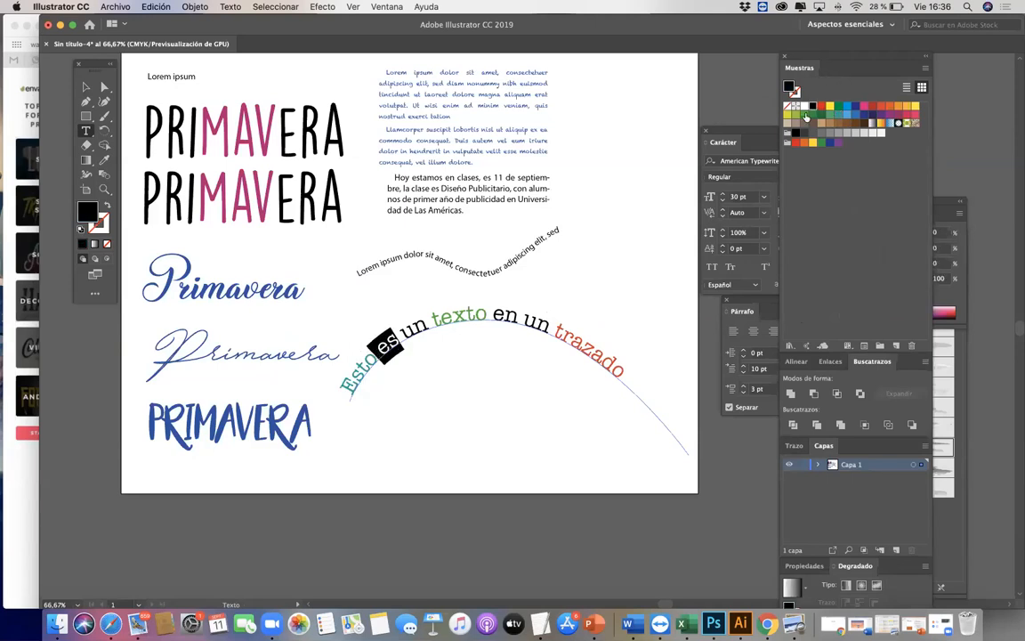
left_click(791, 116)
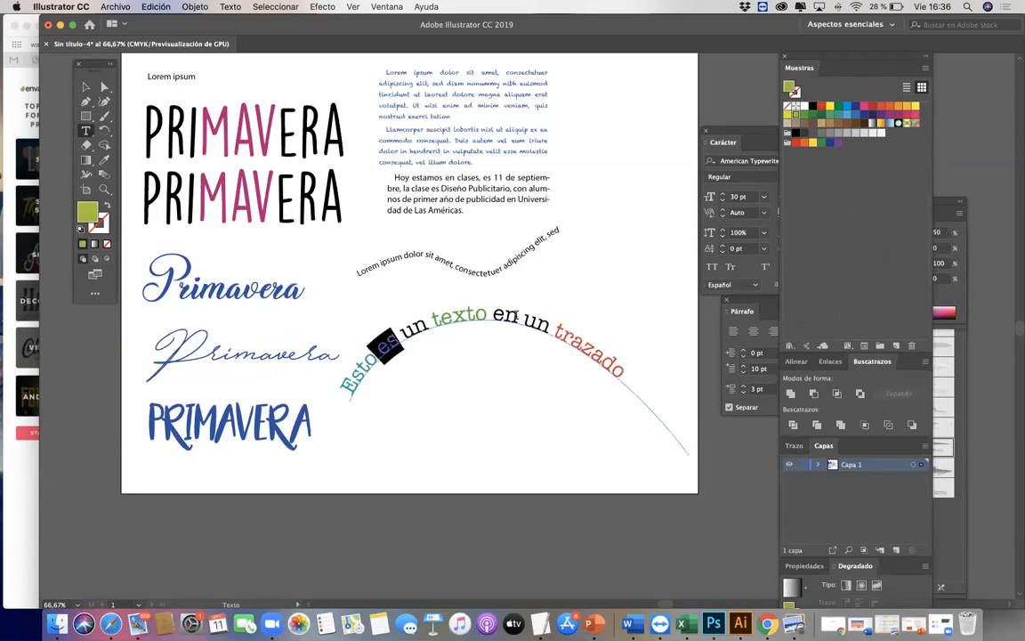
double_click(514, 316)
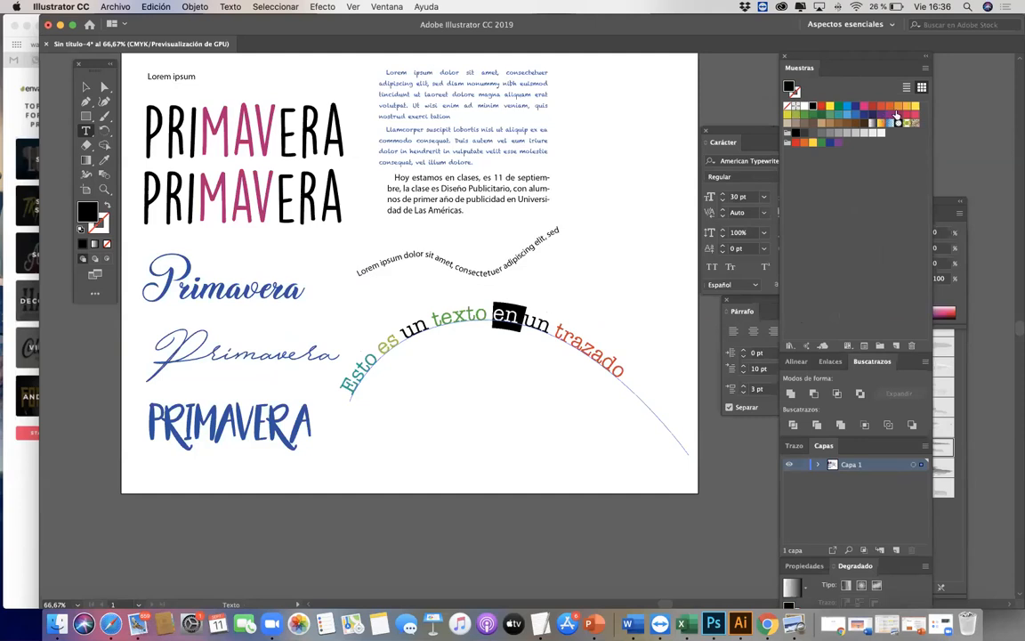
left_click(898, 106)
Colour the "un" before "trazado" dark orange and the "un" before "texto" blue, and leave text editing
left_click(539, 319)
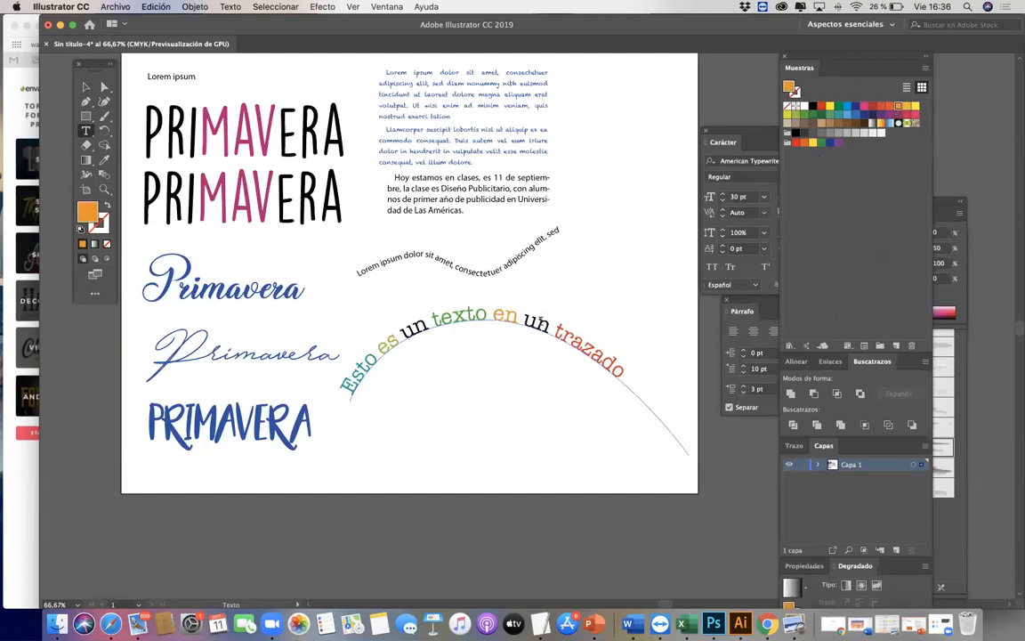
double_click(537, 320)
left_click(888, 106)
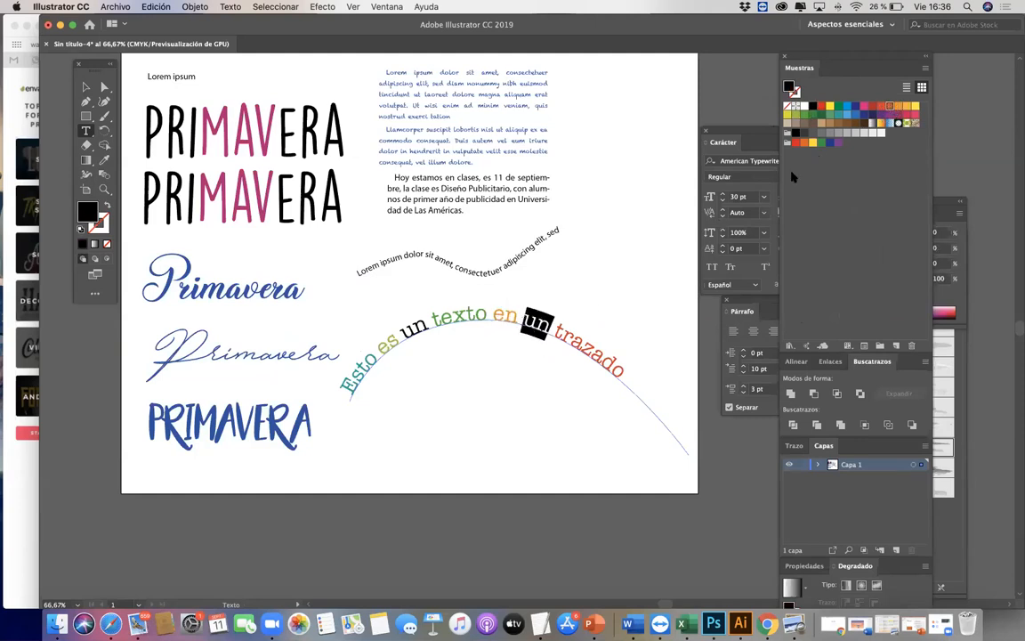
double_click(413, 327)
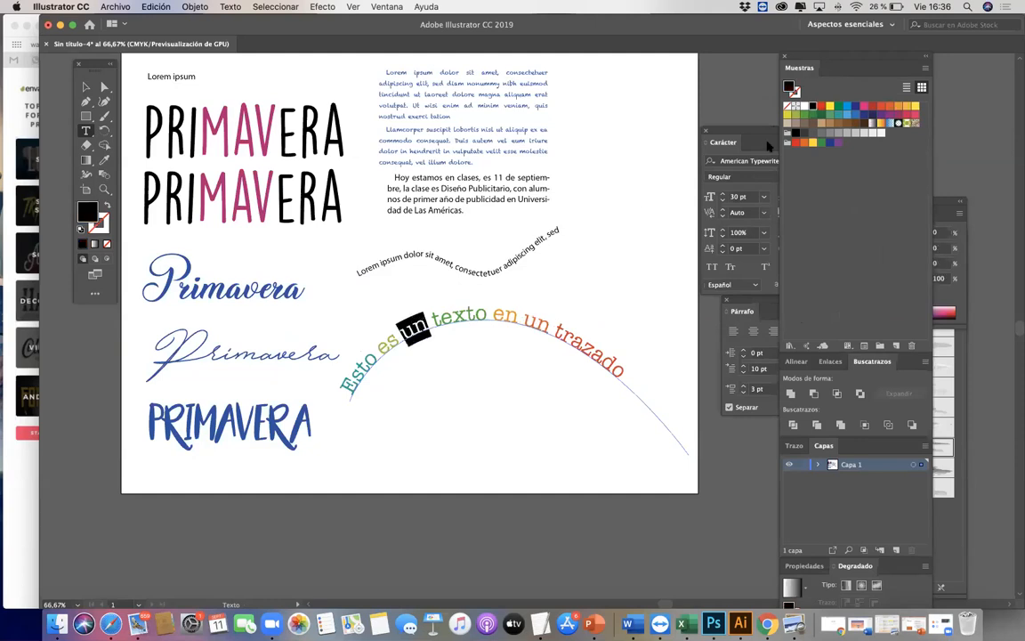
left_click(856, 115)
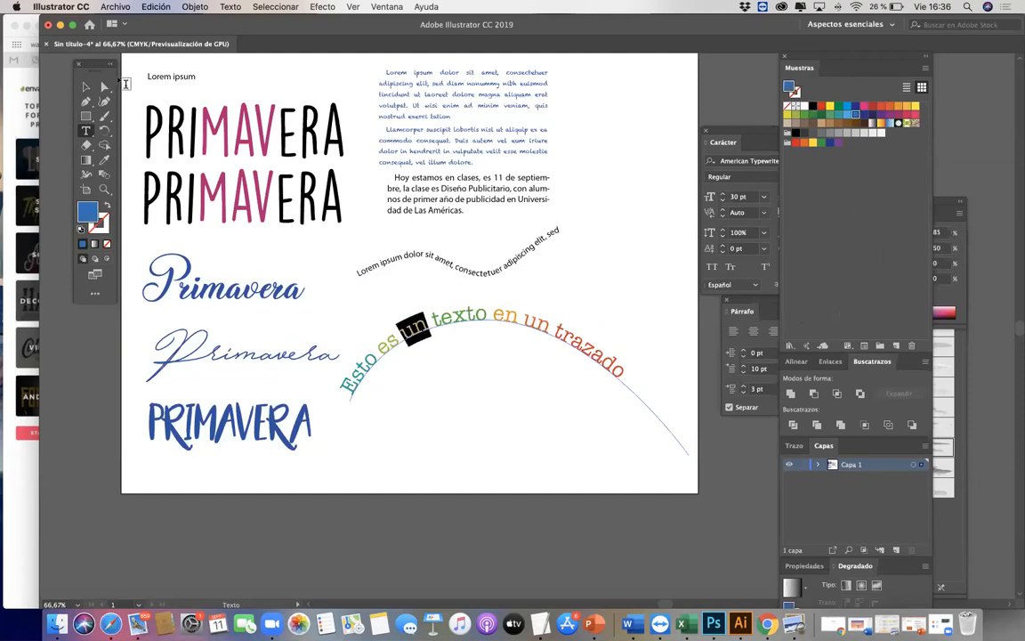
left_click(85, 86)
left_click(439, 388)
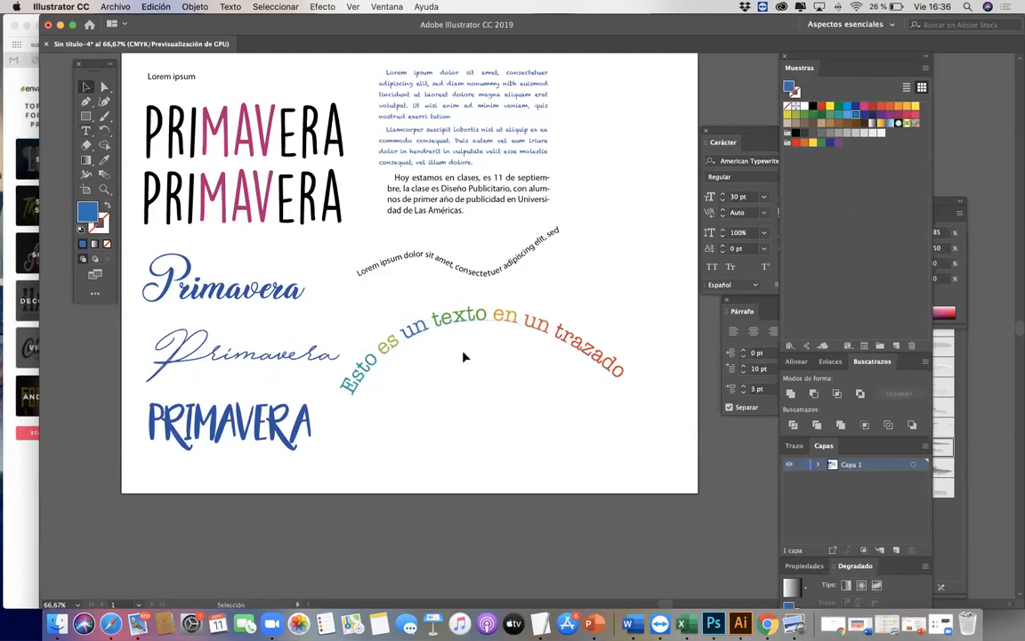
Shift the coloured arched text slightly up towards the wavy text and keep it selected
scroll(464, 353, "up", 1)
left_click_drag(536, 336, 539, 319)
left_click(576, 274)
left_click(558, 321)
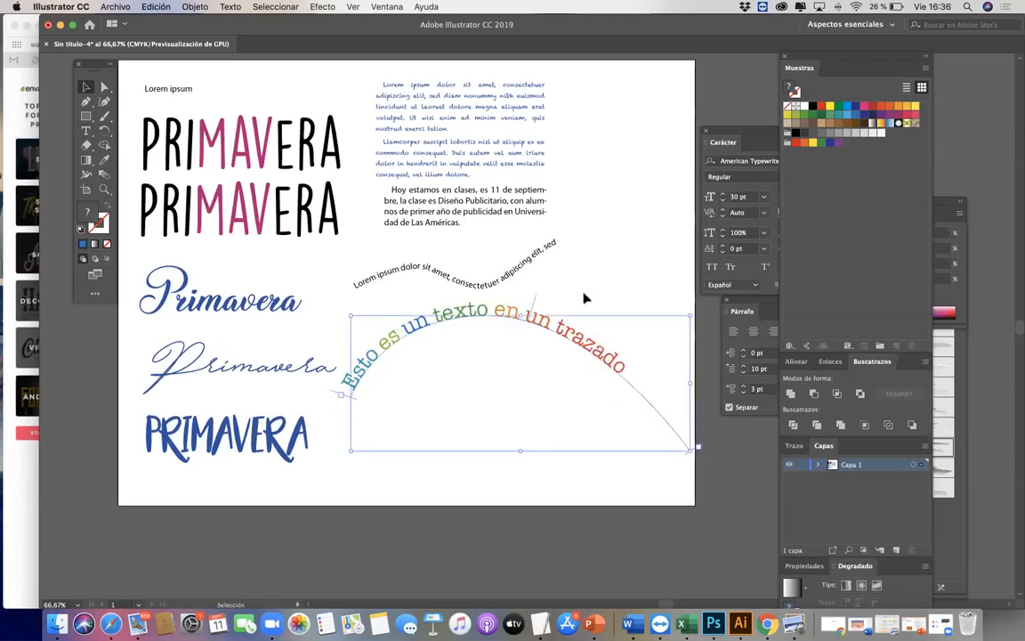
scroll(539, 313, "right", 1)
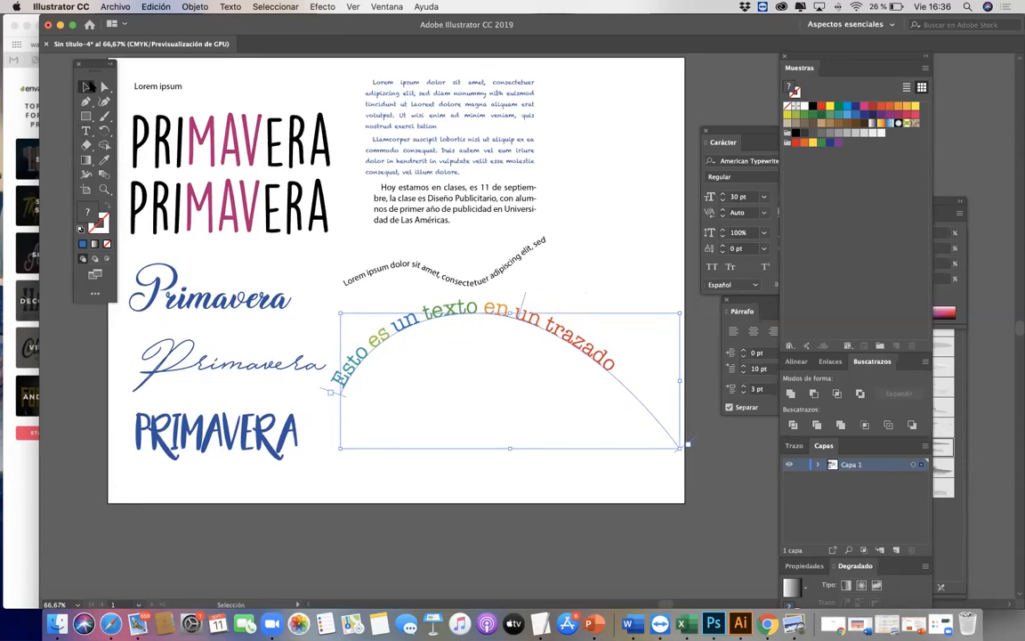
Use Direct Selection to move the arch's top anchor up and to the right, and lengthen its two curve handles
left_click(104, 87)
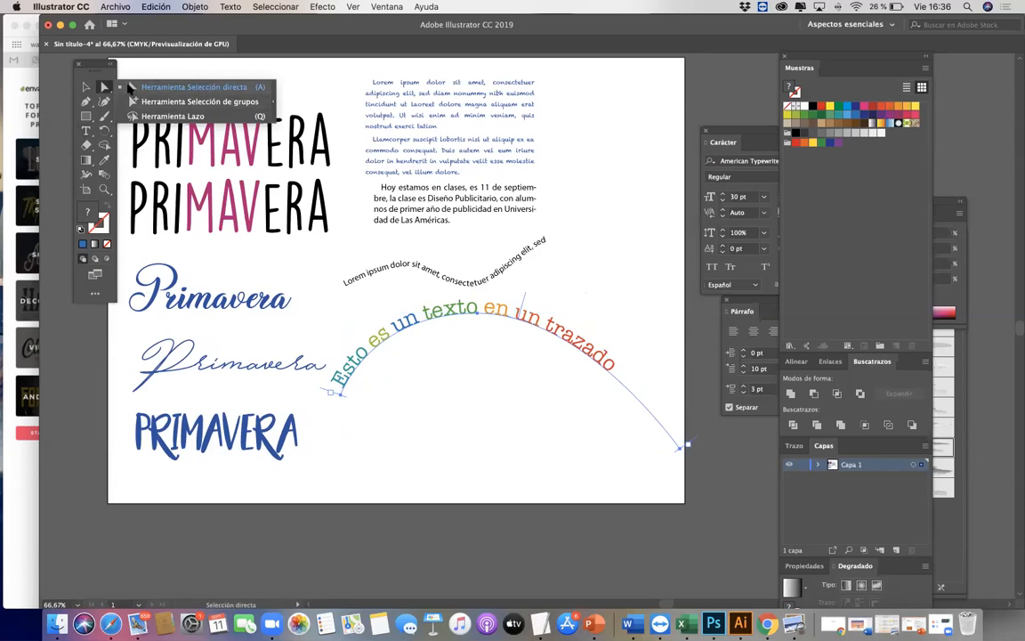
left_click(130, 87)
left_click(479, 317)
left_click(478, 317)
left_click_drag(477, 313, 552, 291)
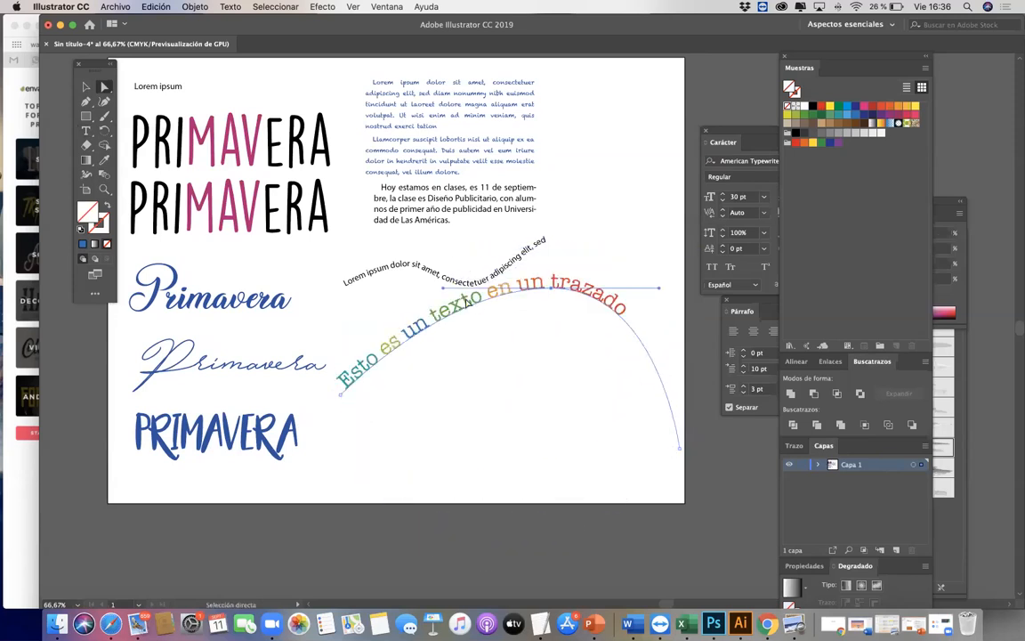
left_click_drag(443, 288, 387, 283)
left_click_drag(659, 291, 673, 292)
Bring the arch's top anchor back down towards the centre and pull both end anchors inward for a rounder arch
left_click_drag(550, 288, 510, 314)
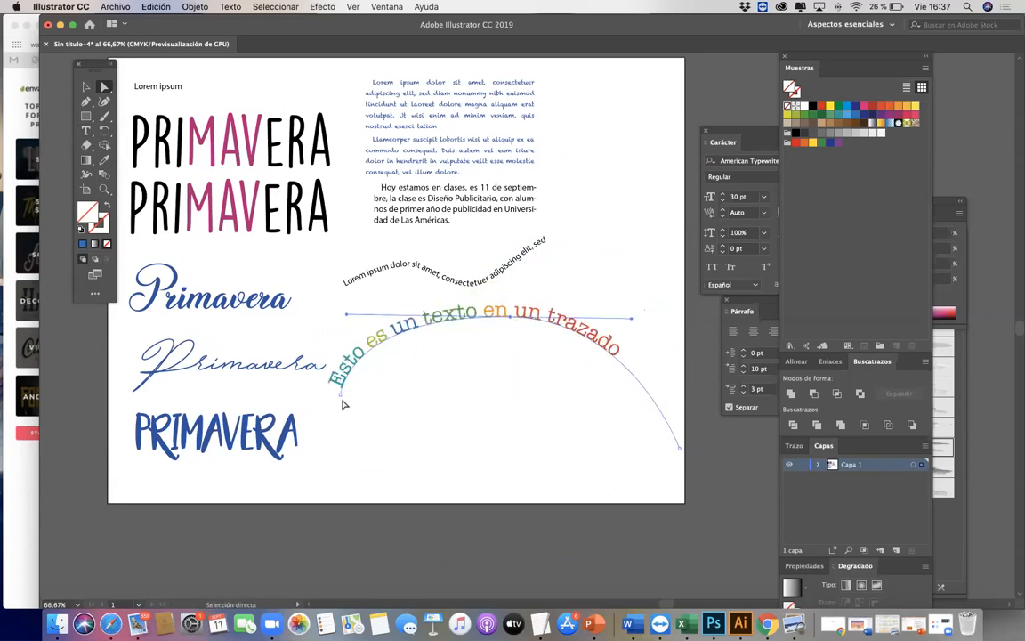
left_click_drag(341, 401, 367, 433)
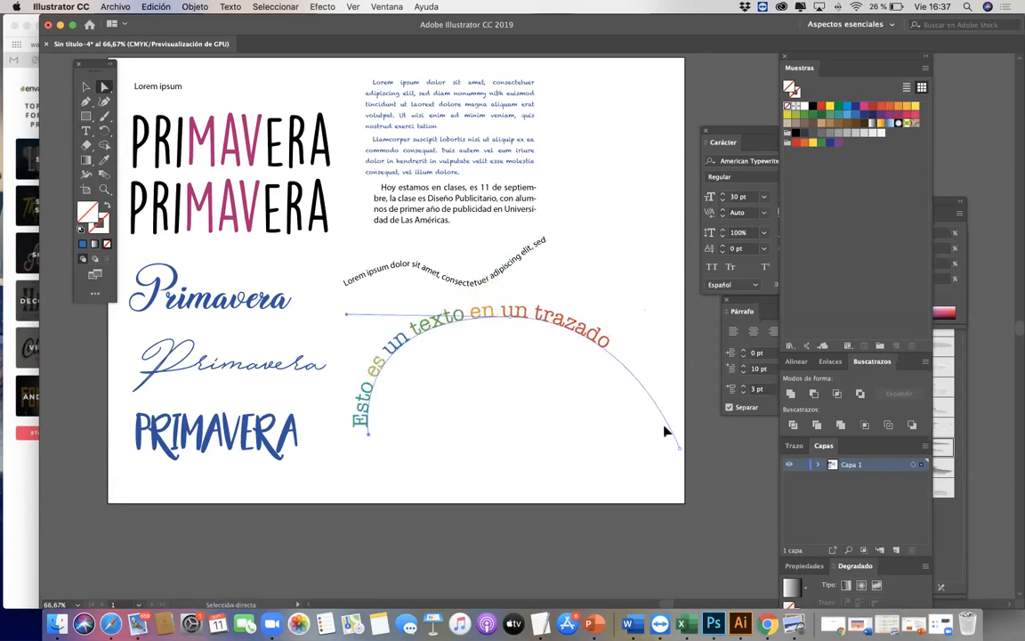
left_click_drag(682, 456, 618, 447)
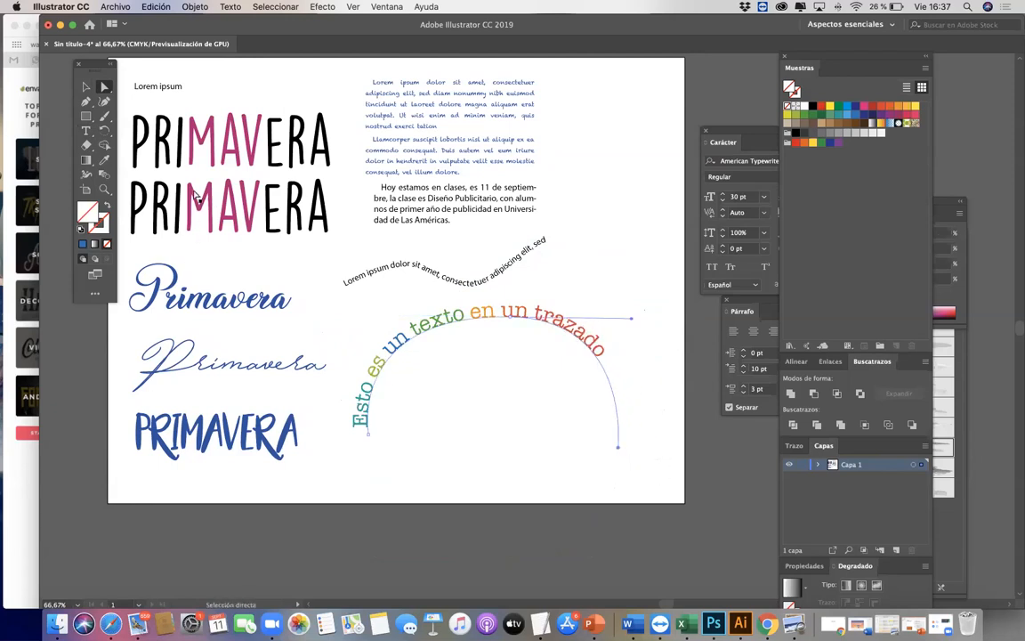
Centre-align the whole sentence on the arched path and leave text editing
left_click(87, 88)
triple_click(526, 314)
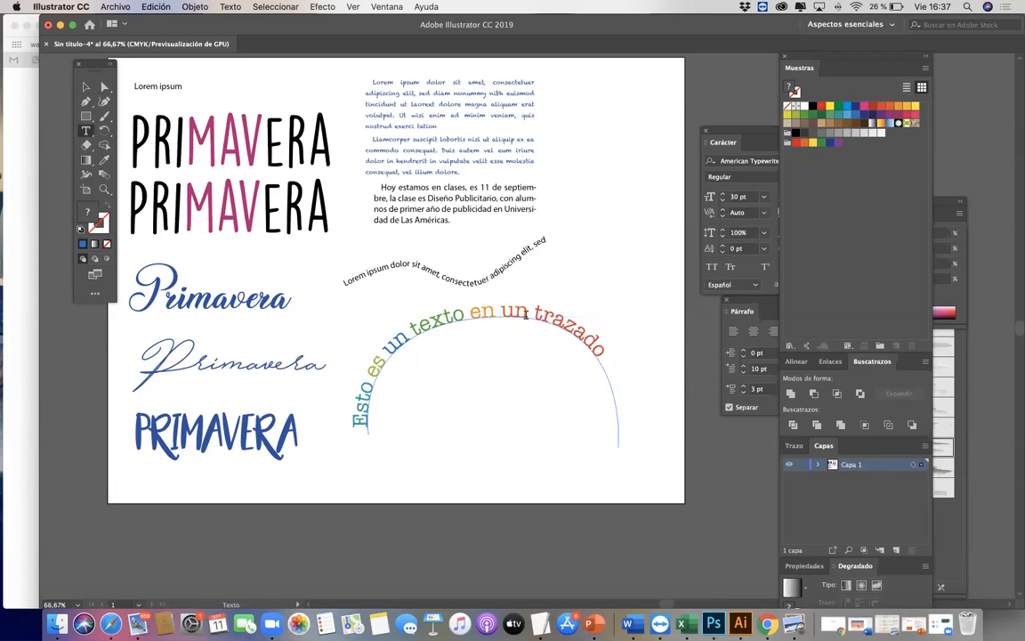
left_click(722, 293)
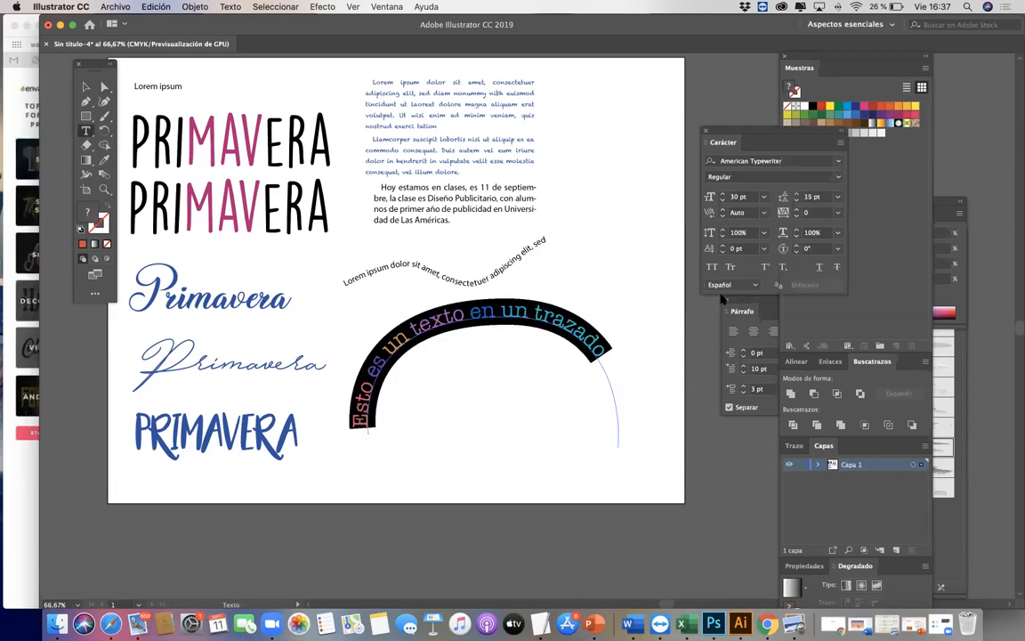
left_click_drag(746, 310, 709, 311)
left_click(715, 331)
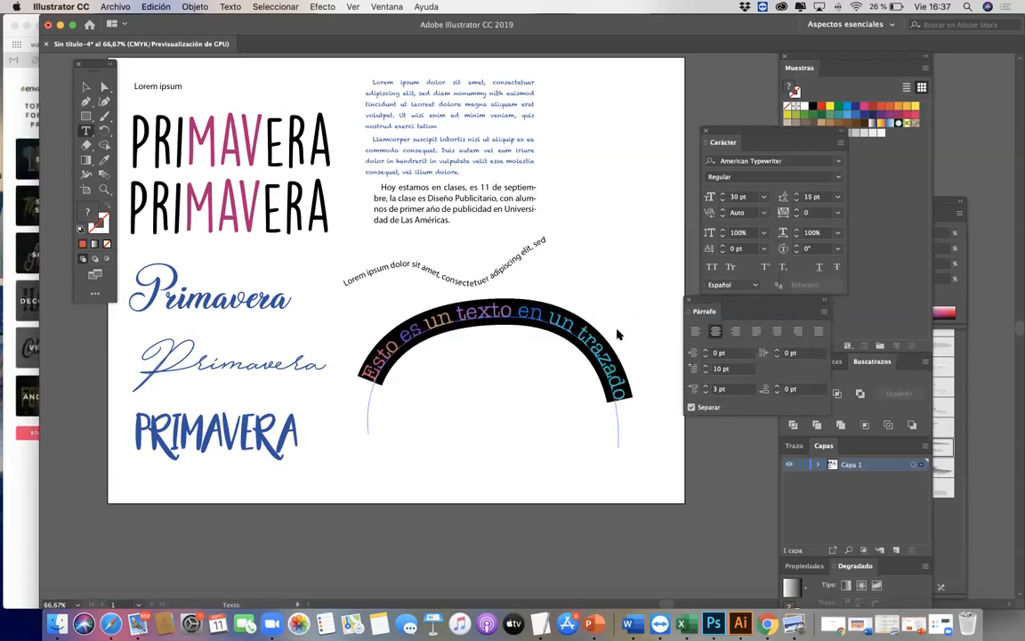
left_click(86, 86)
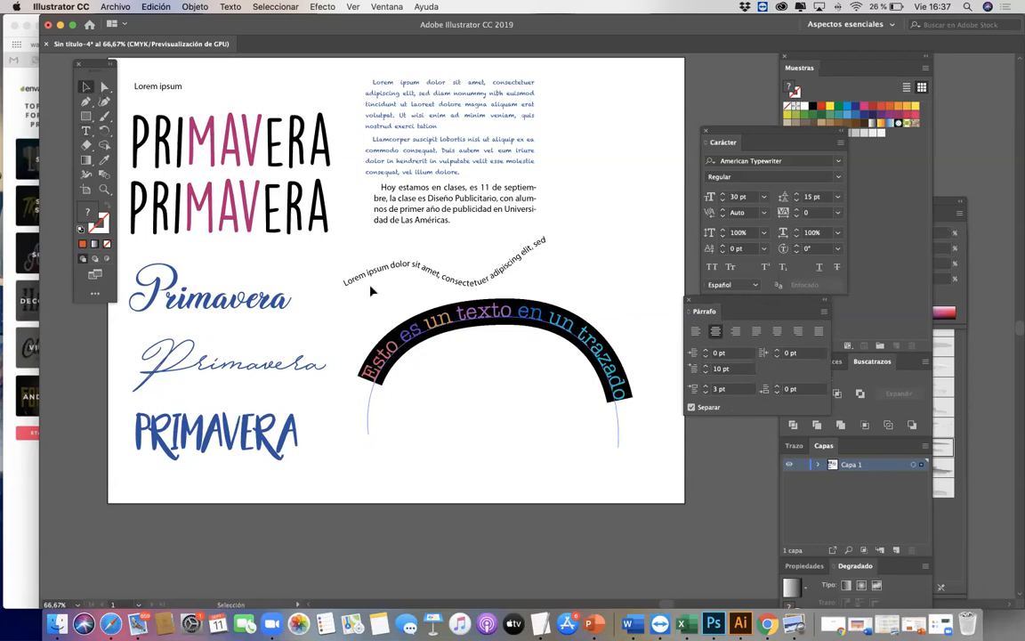
left_click(469, 400)
Move the wavy text up and to the right, and place the arched text close beneath it
left_click_drag(538, 321, 539, 327)
left_click(582, 286)
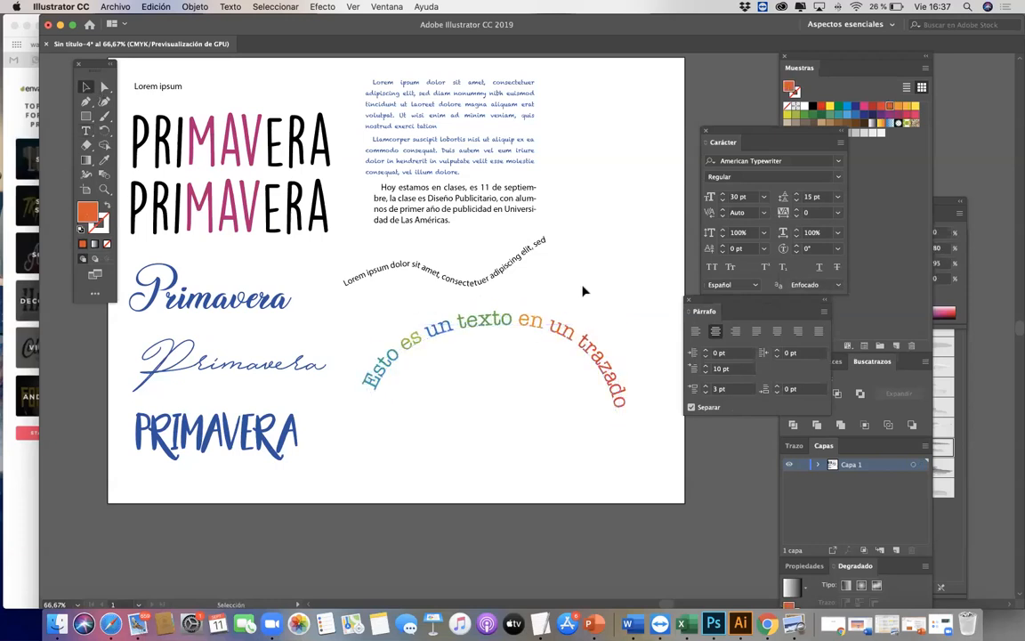
left_click(104, 130)
left_click(86, 86)
left_click(494, 320)
left_click_drag(494, 320, 488, 309)
left_click_drag(530, 246, 567, 238)
left_click_drag(580, 304, 583, 283)
left_click(625, 283)
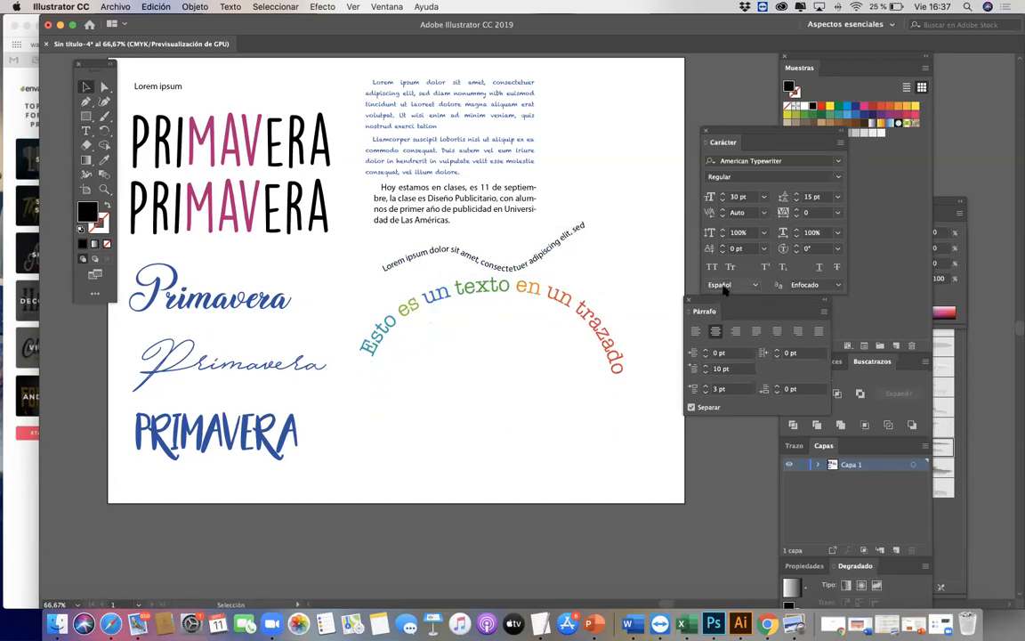
Switch to Safari, minimise its dafont.com window and return to Illustrator
left_click(13, 85)
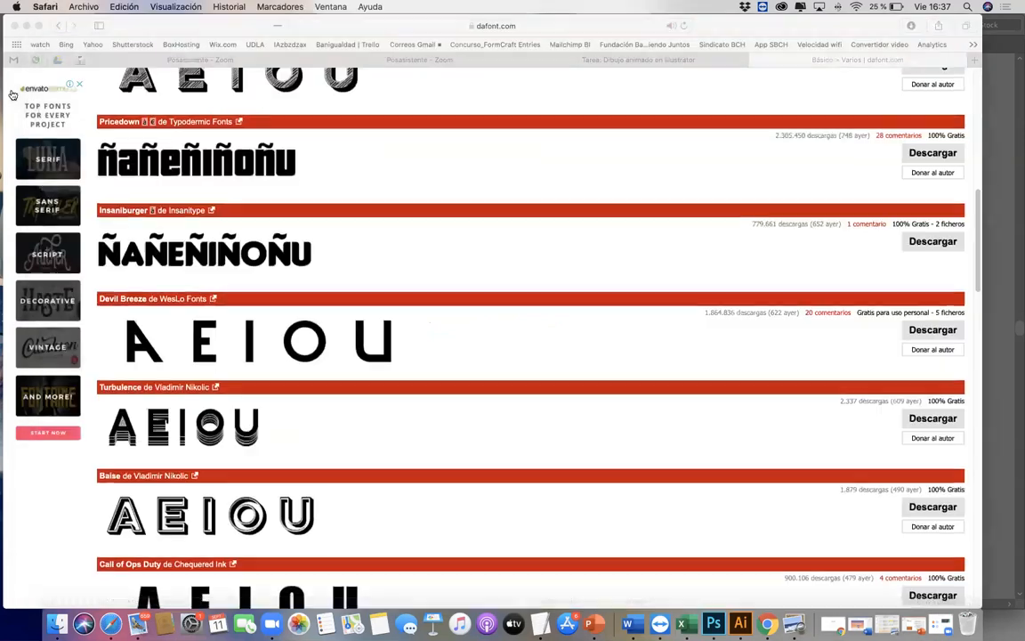
left_click(27, 25)
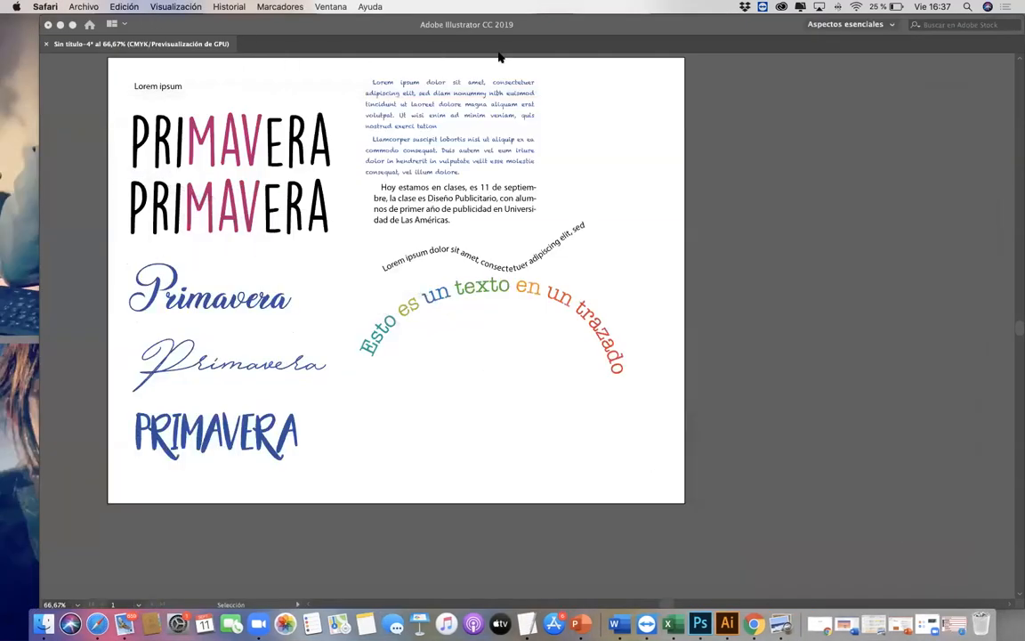
left_click(719, 246)
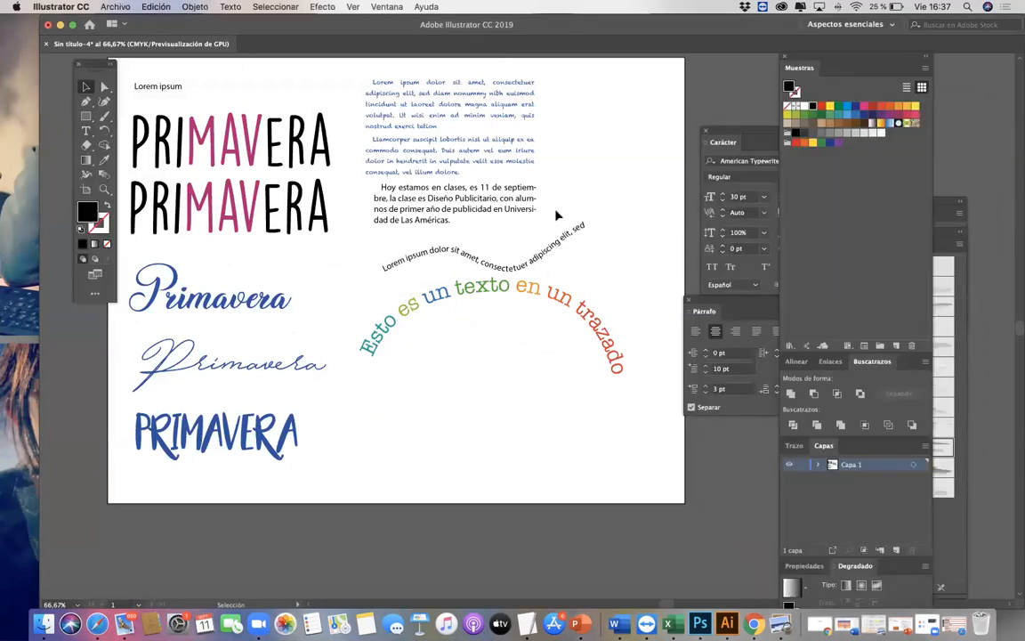
Move the wavy and arched texts together up and to the right to free the artboard's lower area, and deselect them
left_click_drag(489, 353, 486, 298)
left_click_drag(489, 222, 612, 78)
left_click(468, 300)
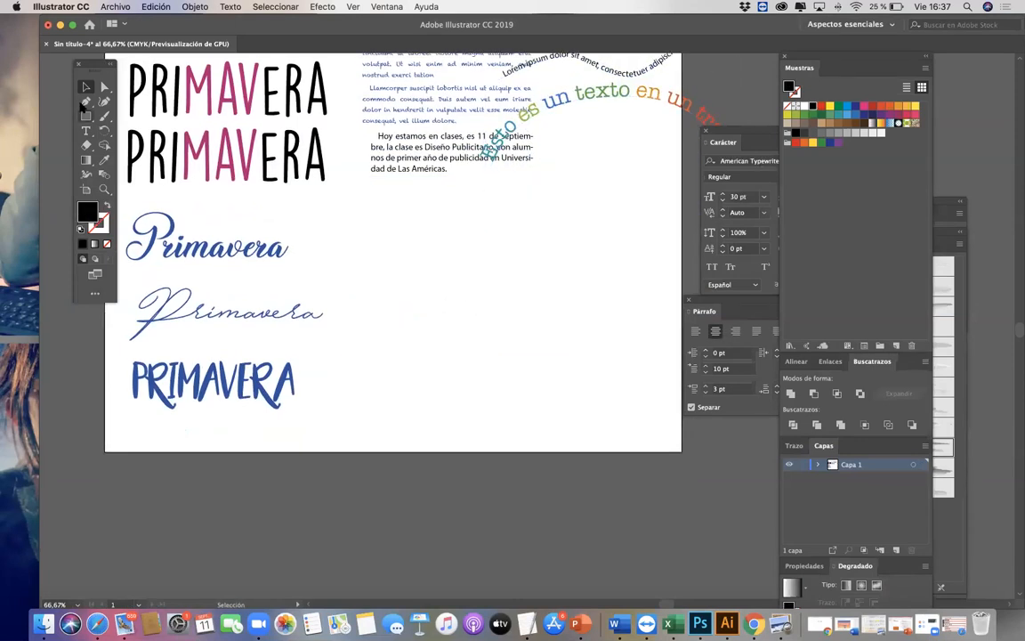
Draw a five-point wavy Pen tool path rising to a tall crest beside the blue Primavera words, with a black stroke and no fill
left_click(85, 105)
left_click(374, 388)
left_click_drag(475, 330, 479, 279)
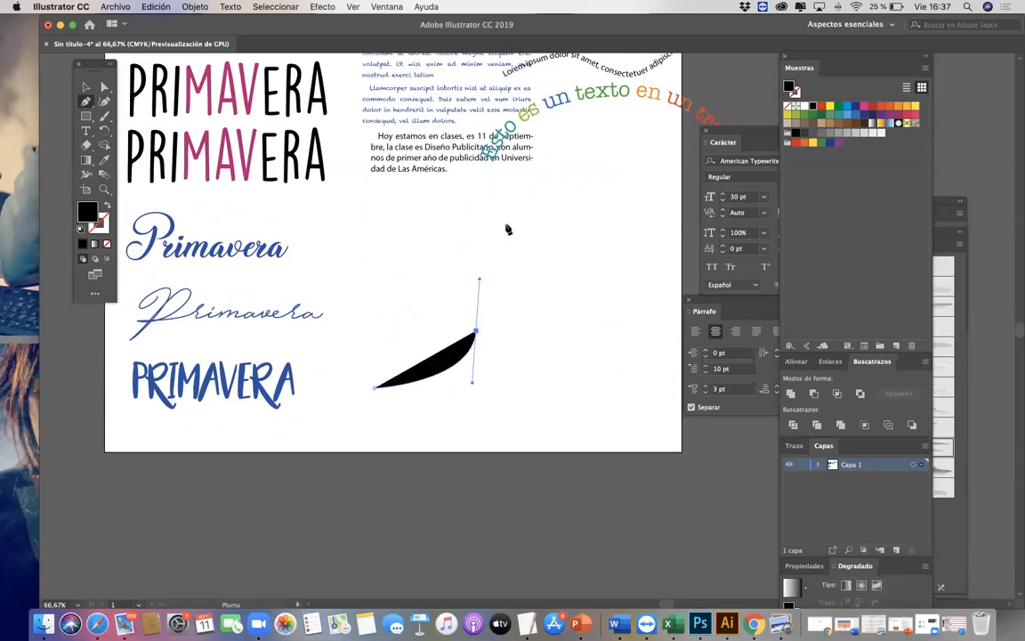
left_click_drag(550, 204, 580, 213)
left_click_drag(614, 282, 645, 293)
left_click(660, 263)
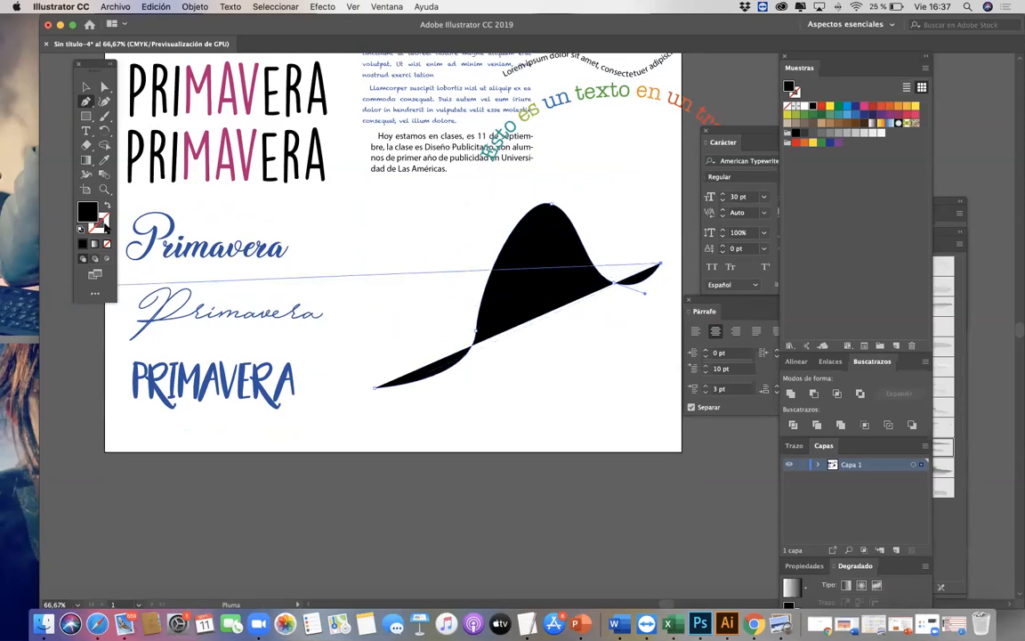
left_click(105, 205)
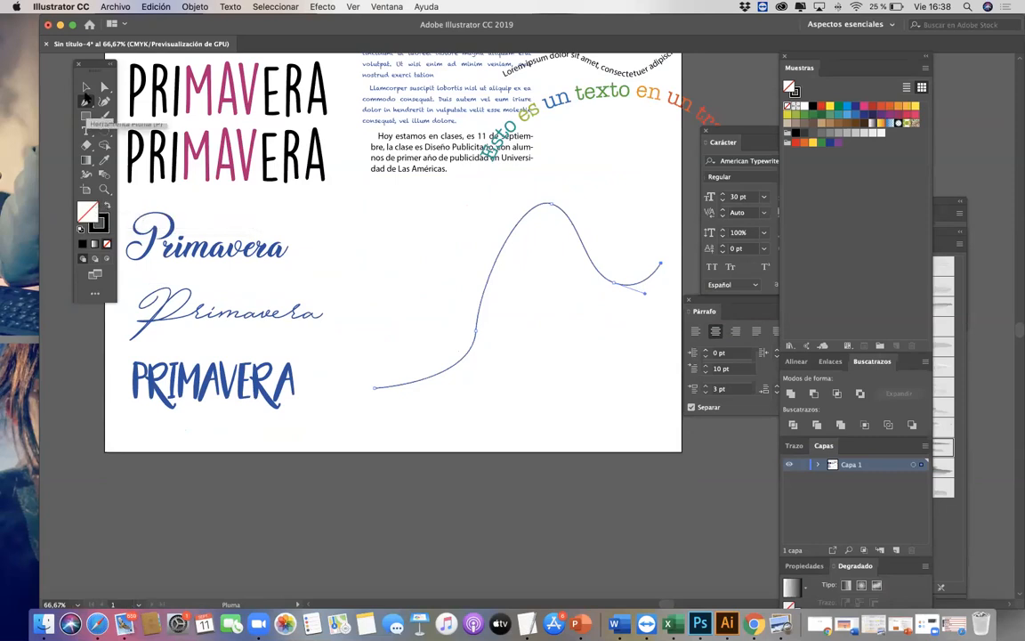
left_click(85, 86)
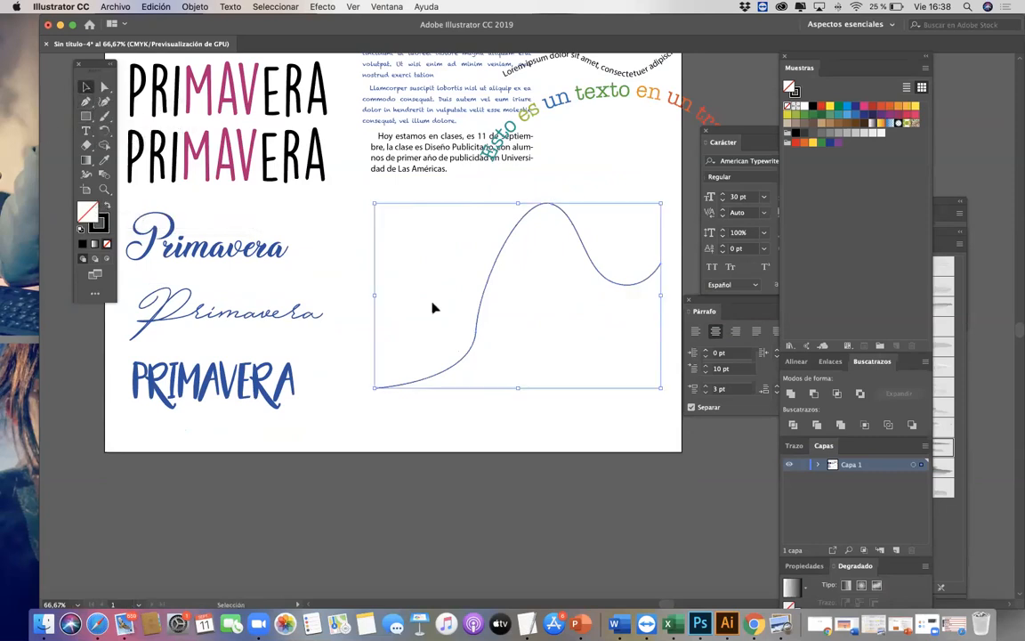
Shift the black wavy path slightly left and down, and turn it into a text path filled with placeholder text
left_click(415, 290)
left_click_drag(487, 279, 477, 283)
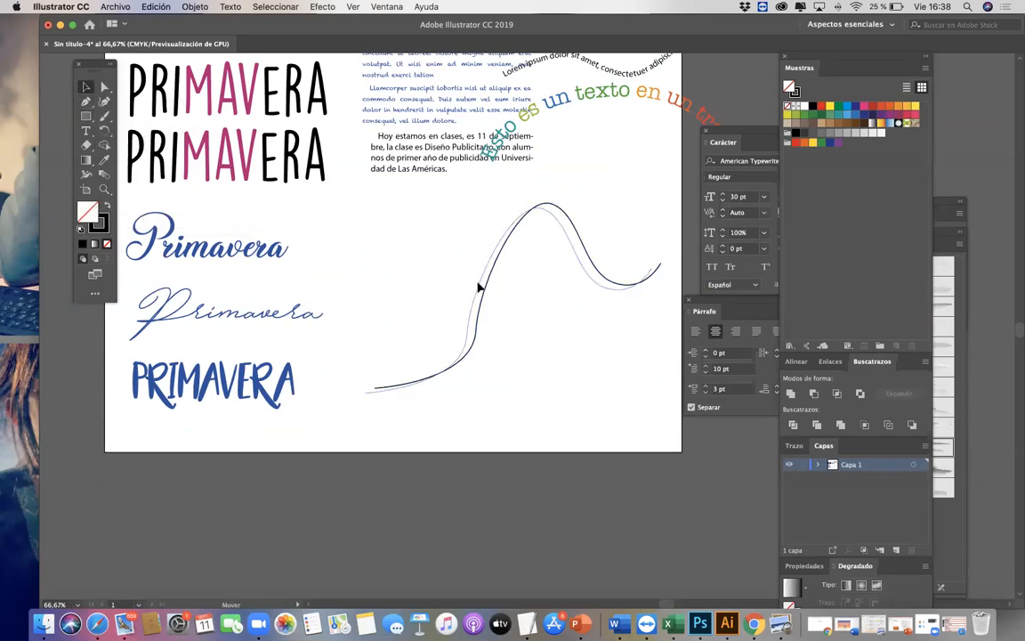
left_click(85, 131)
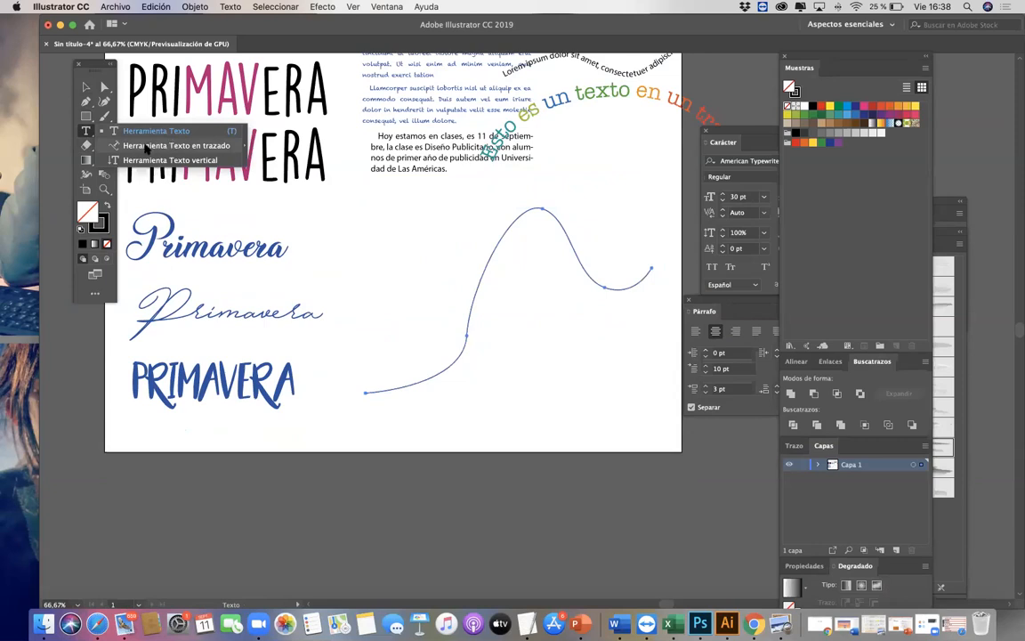
left_click(145, 147)
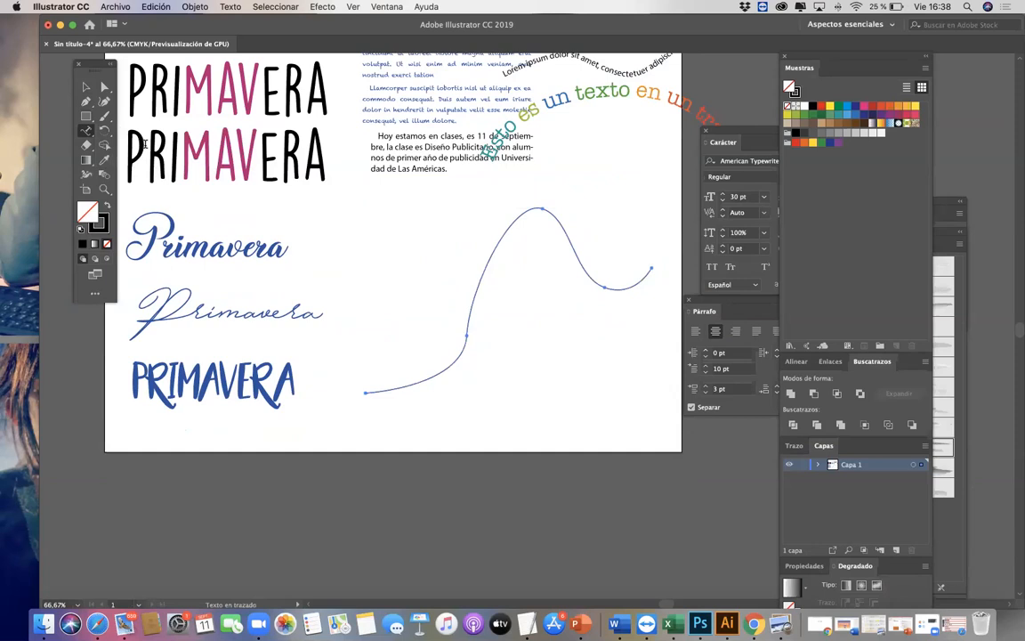
left_click(365, 392)
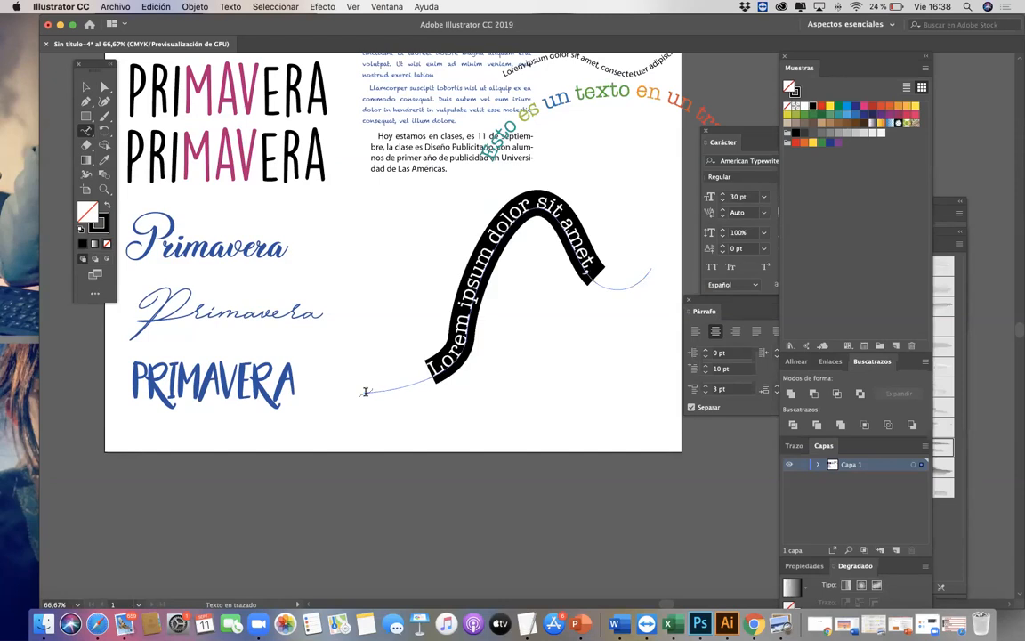
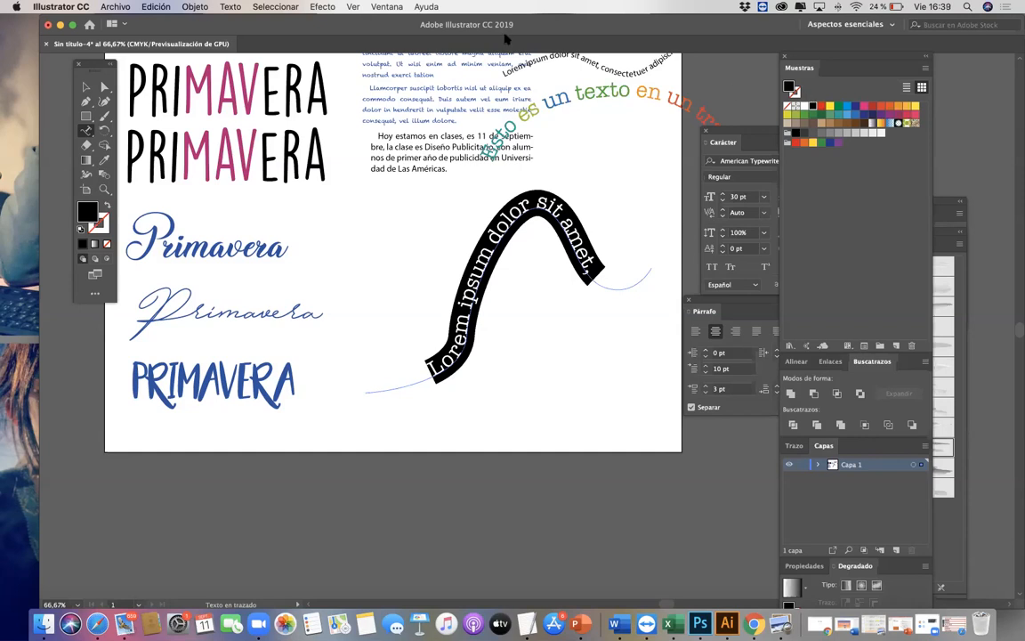
Clear the artboard by deleting the paragraphs and path texts, followed by all the remaining Primavera words
left_click(85, 89)
left_click_drag(394, 331, 408, 369)
left_click_drag(485, 340, 440, 333)
left_click_drag(479, 320, 428, 339)
key("super+minus")
left_click_drag(526, 416, 469, 125)
key("Delete")
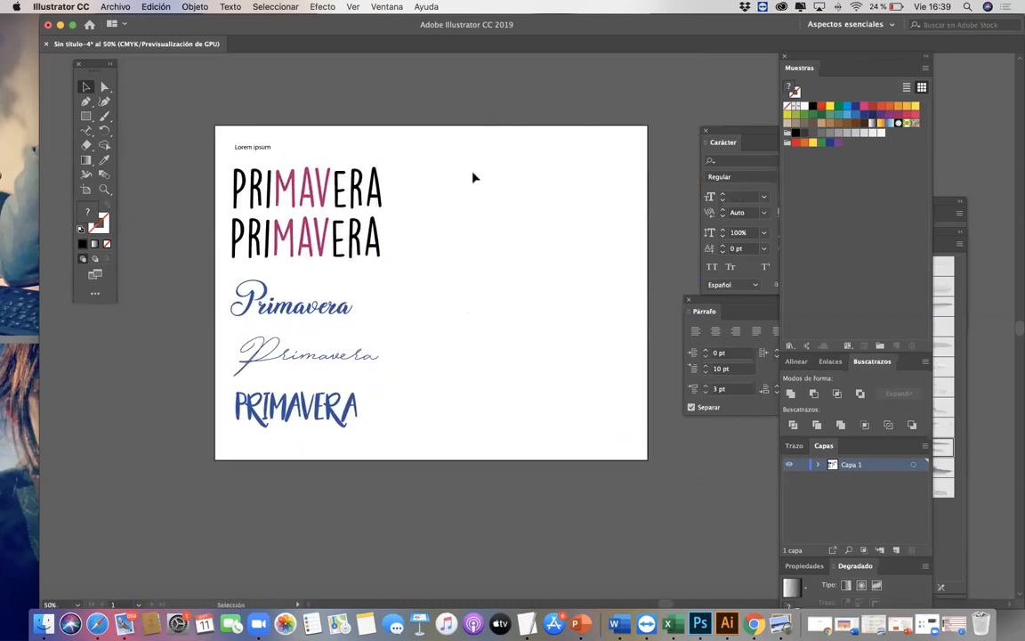
scroll(427, 382, "left", 2)
key("super+a")
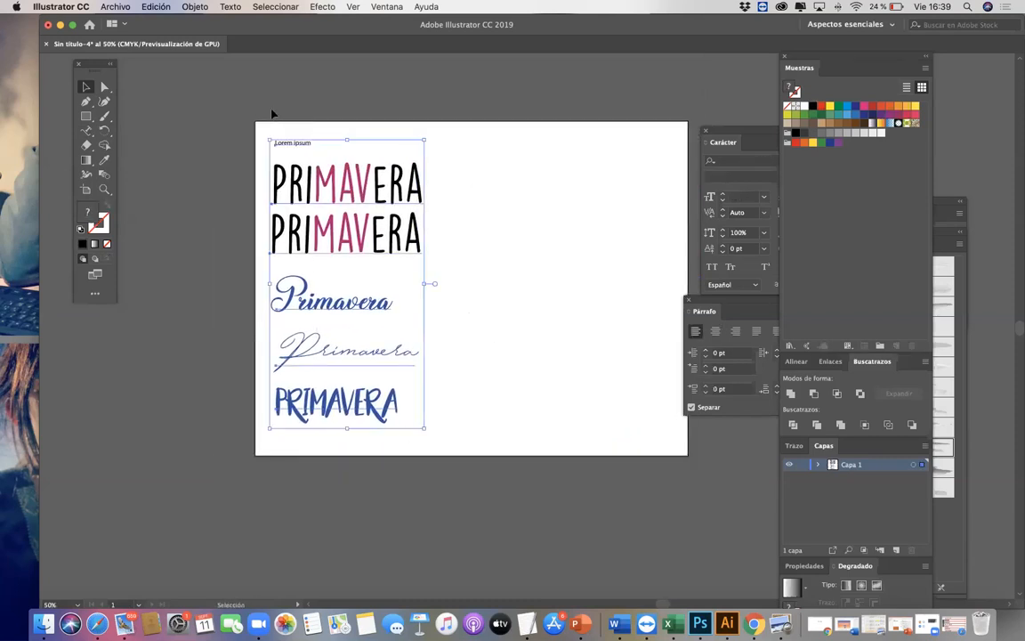
key("Delete")
scroll(213, 157, "right", 2)
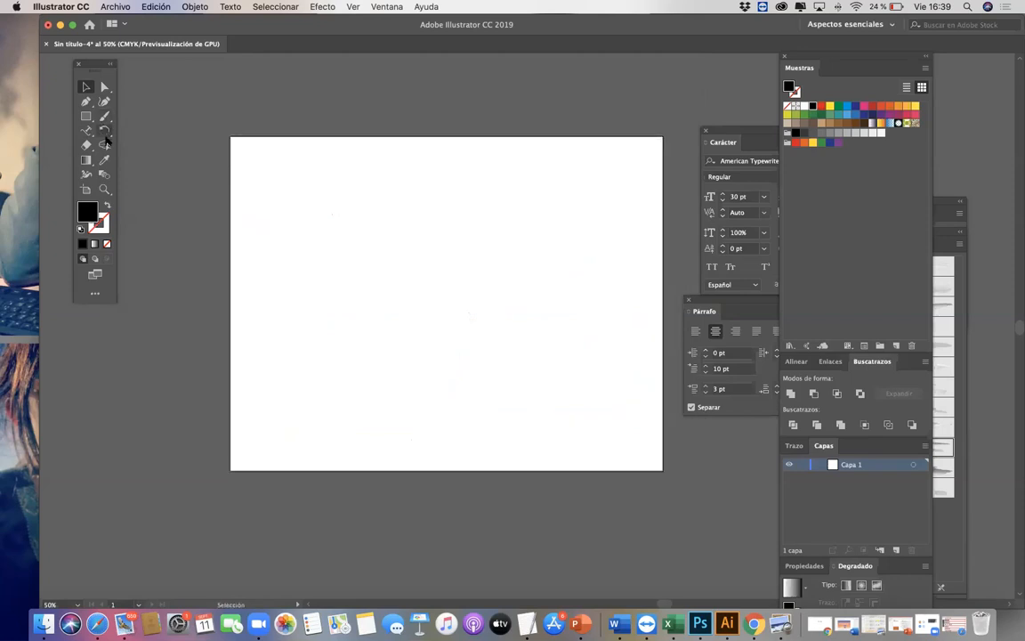
Draw a black six-pointed star near the artboard's upper-left corner and move it slightly inward
left_click(87, 116)
left_click_drag(87, 117, 142, 160)
left_click_drag(288, 192, 321, 228)
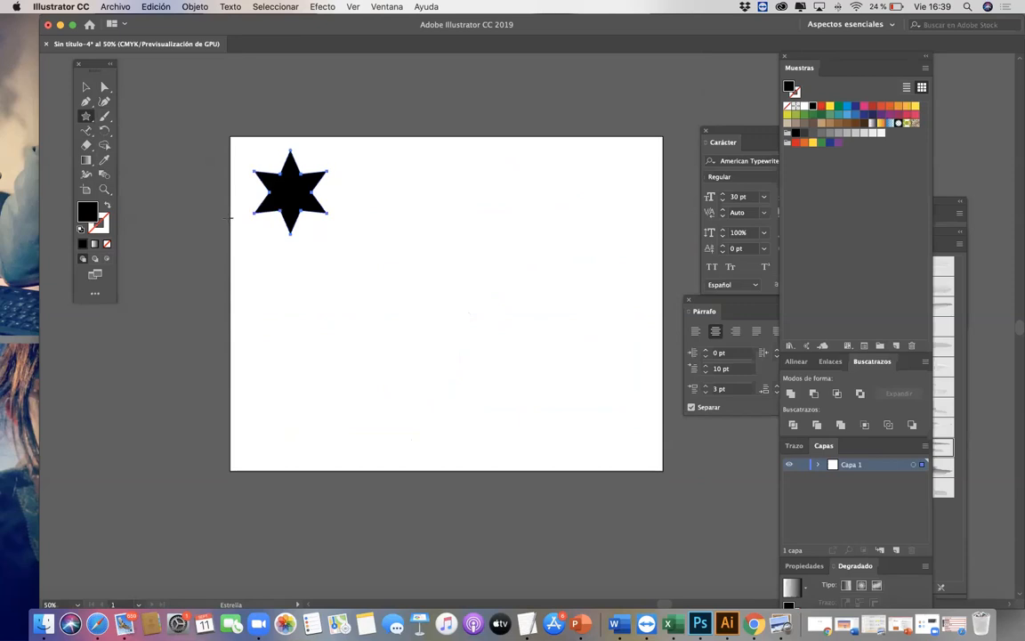
left_click(86, 87)
left_click_drag(285, 194, 300, 212)
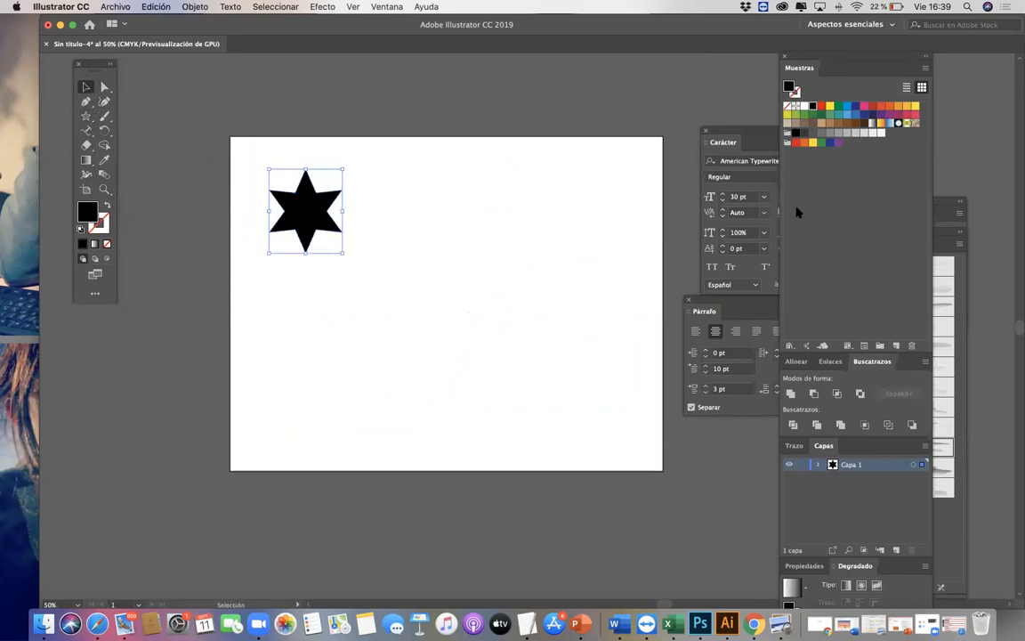
Bring the swatches panel group closer to the artwork, fill the star with light blue and deselect it
mouse_move(816, 58)
left_mouse_down()
mouse_move(638, 61)
mouse_move(590, 79)
mouse_move(633, 59)
left_mouse_up()
left_click(622, 129)
left_click(481, 177)
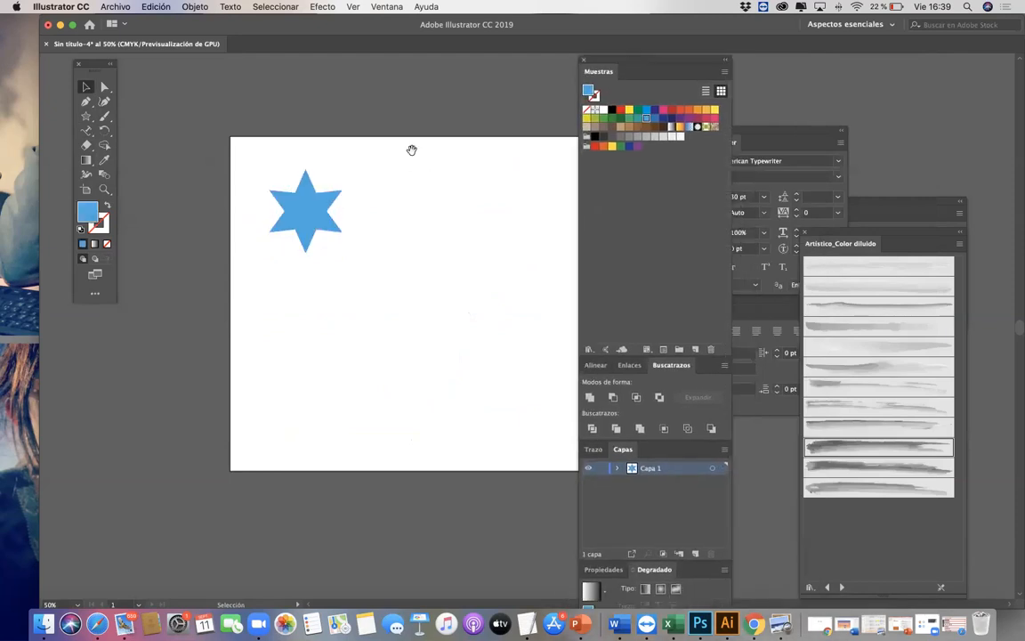
left_click_drag(412, 149, 400, 160)
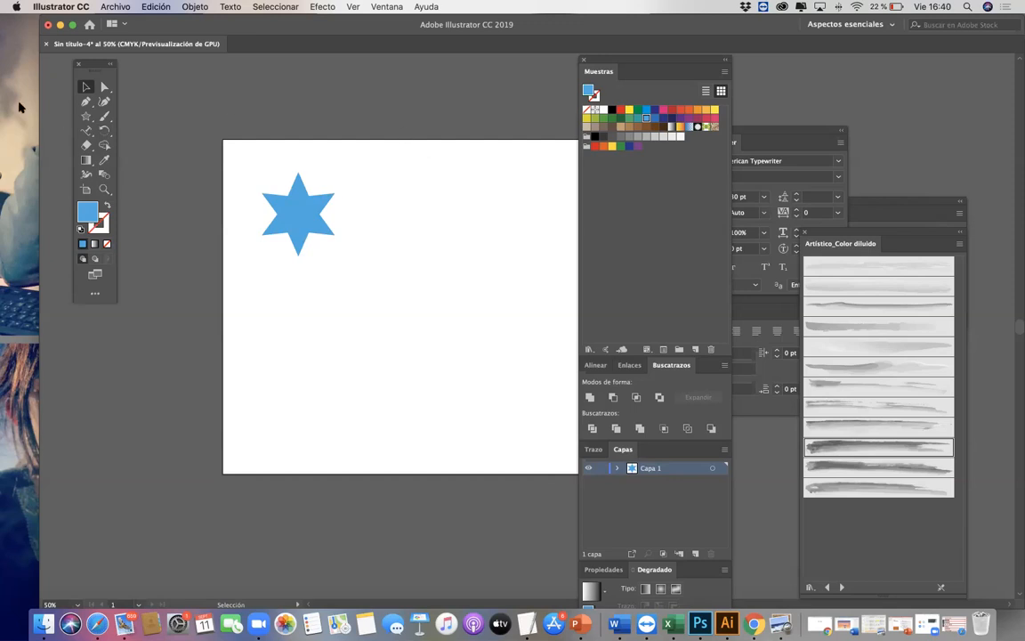
Create a copy of the blue star rotated 45° with the Rotate tool's options, previewing the result
left_click(107, 132)
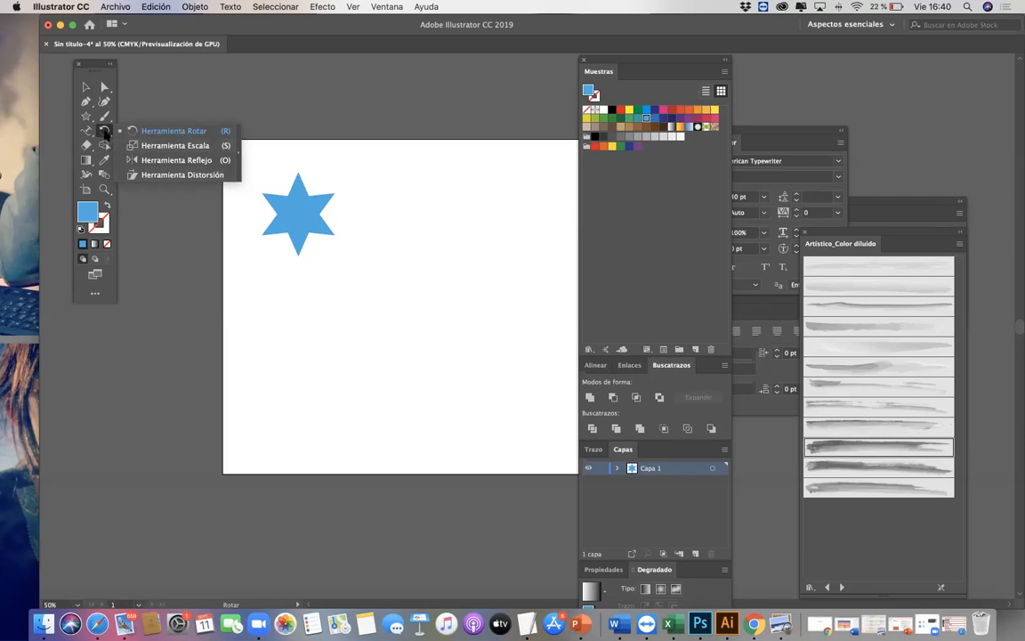
key("v")
left_click_drag(299, 210, 318, 212)
scroll(449, 256, "right", 2)
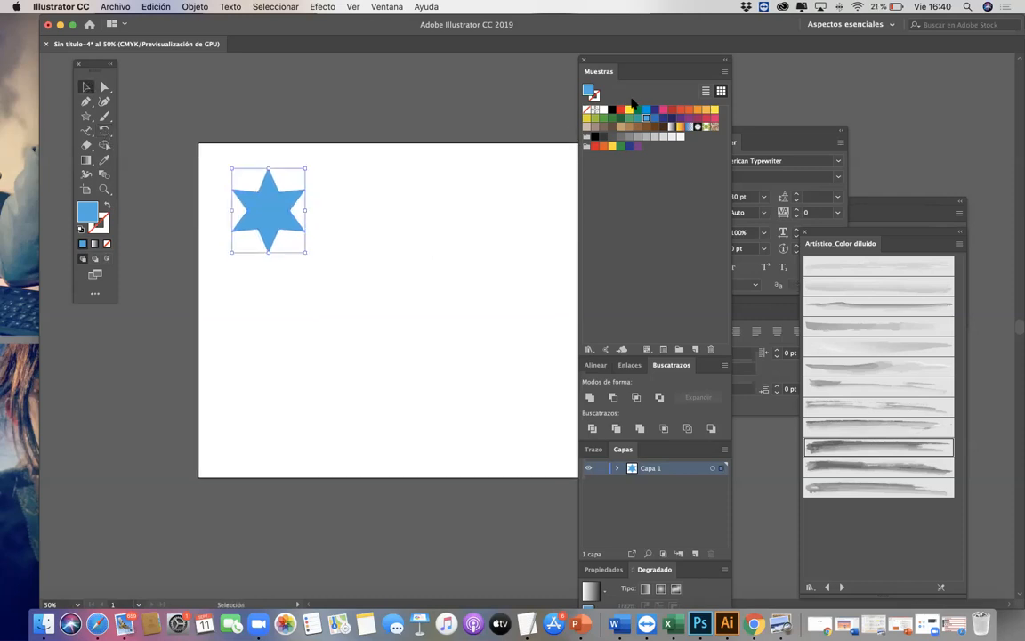
left_click(105, 132)
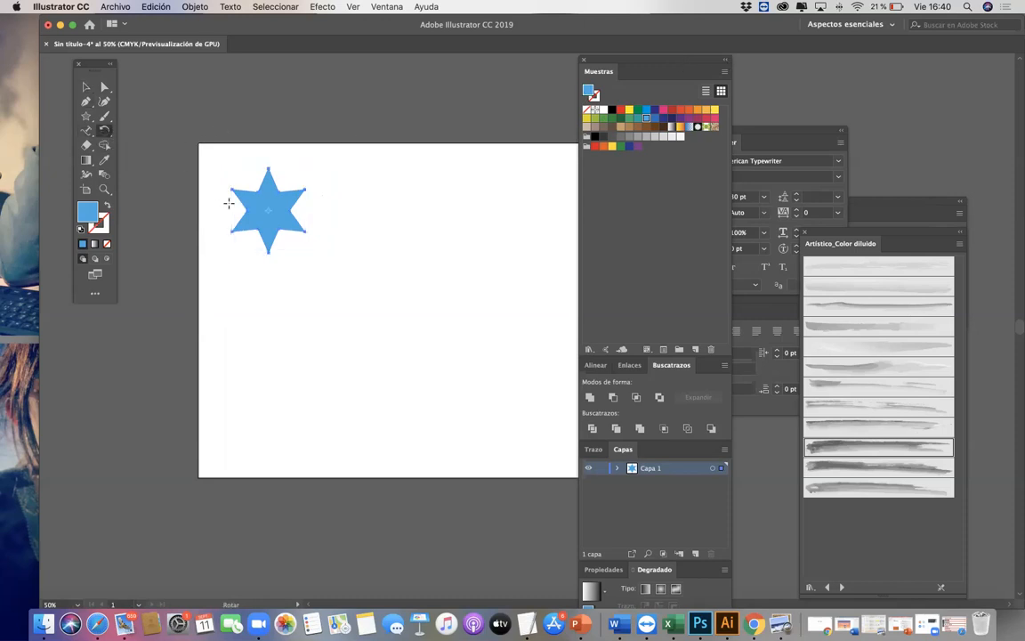
left_click_drag(305, 149, 267, 189)
double_click(104, 131)
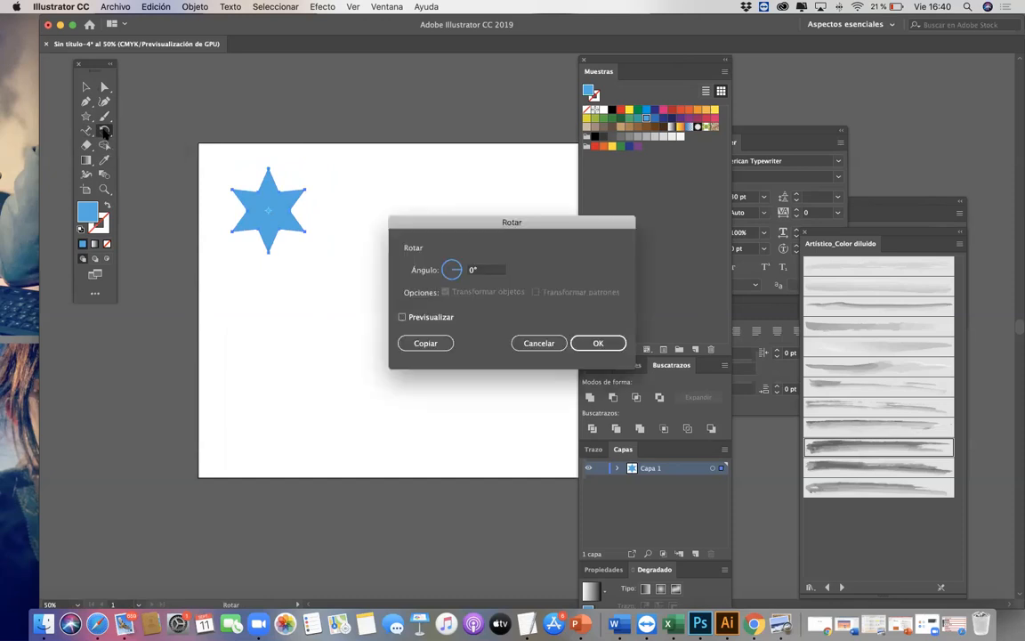
left_click_drag(485, 229, 507, 142)
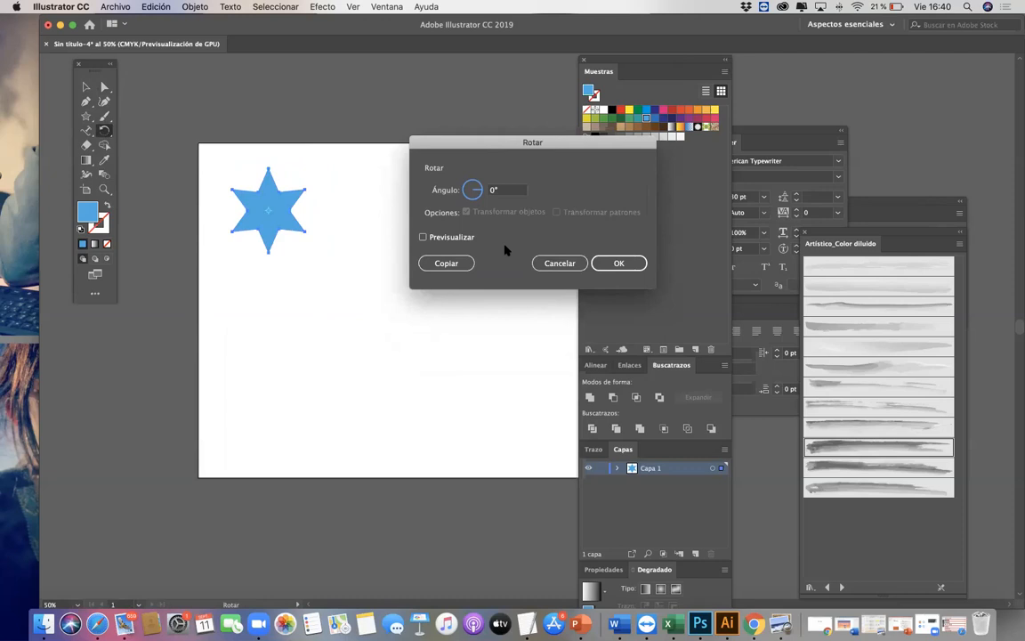
left_click_drag(507, 192, 470, 191)
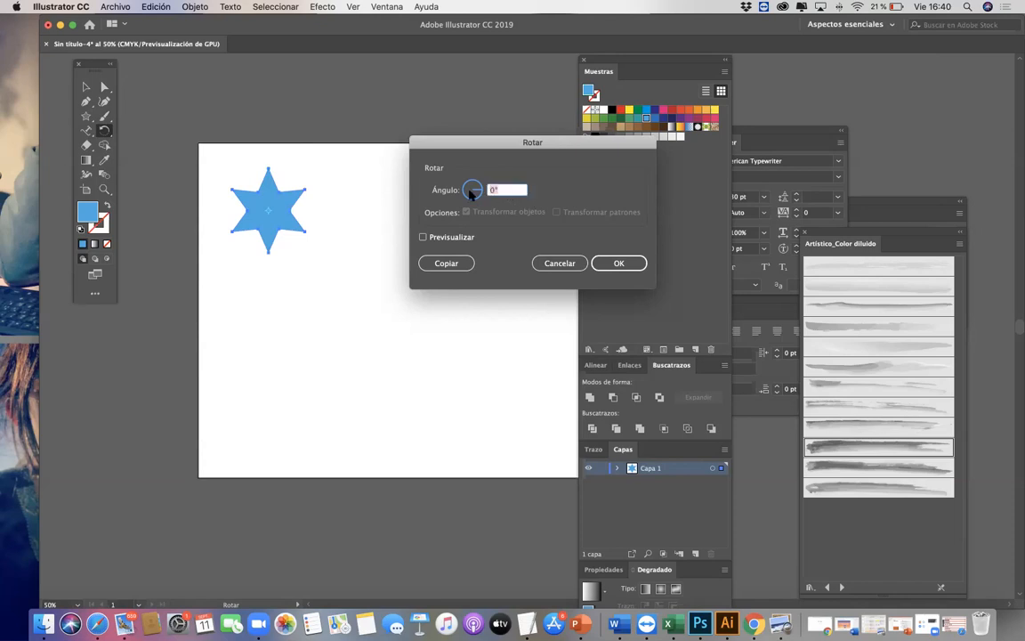
type("45")
left_click(422, 237)
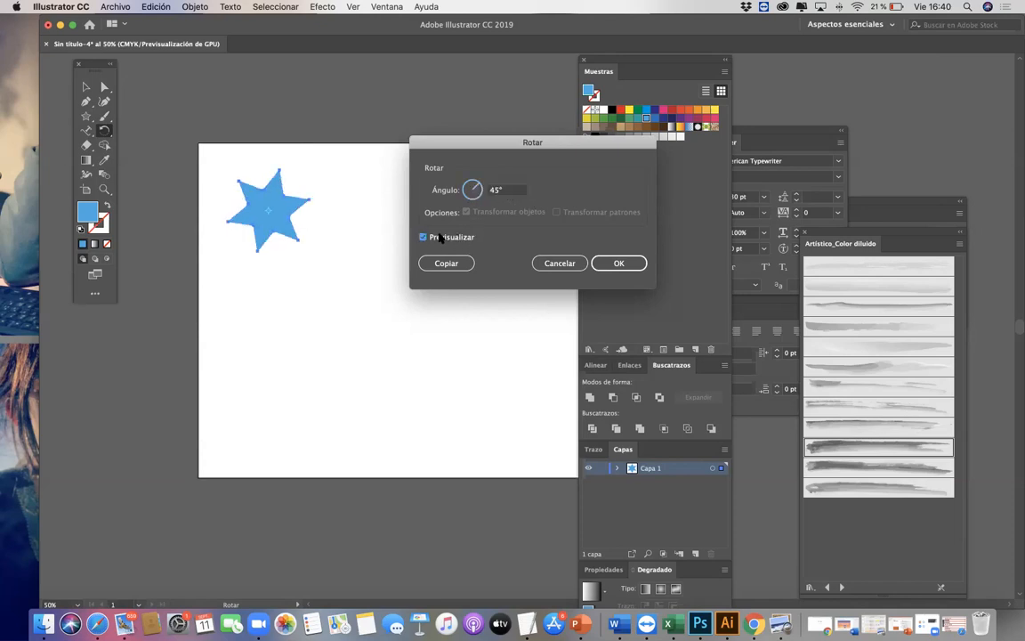
left_click(459, 267)
left_click(457, 264)
Place the rotated copy close beside the original star, on its right, and deselect it
key("v")
left_click_drag(293, 201, 382, 201)
left_click(254, 162)
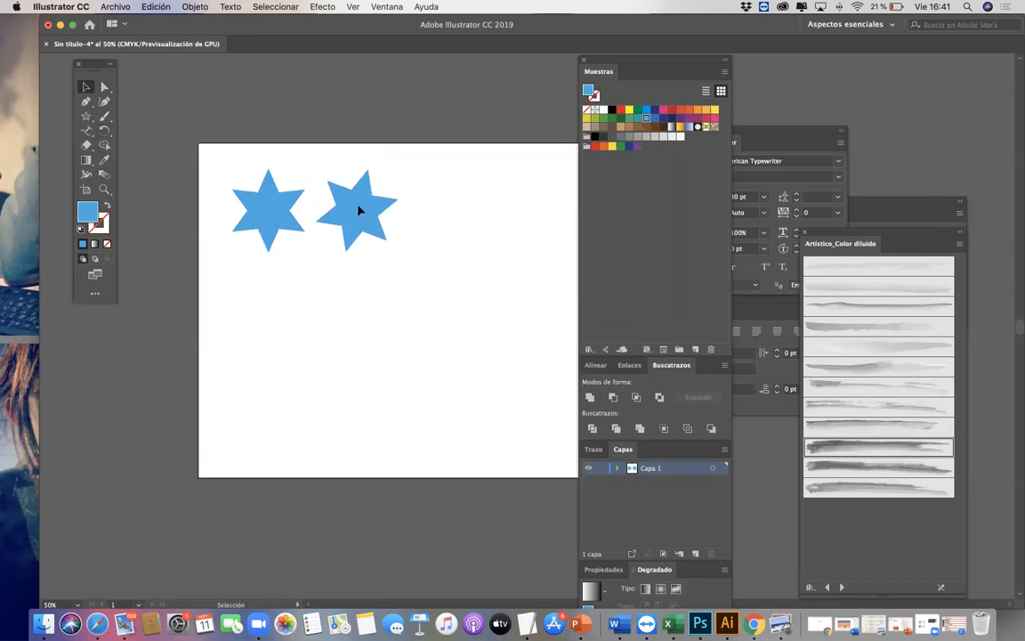
left_click_drag(359, 208, 346, 210)
left_click(403, 294)
left_click_drag(403, 293, 343, 333)
Create a copy of the second star rotated 45° and line it up as the third star in the row
left_click(295, 235)
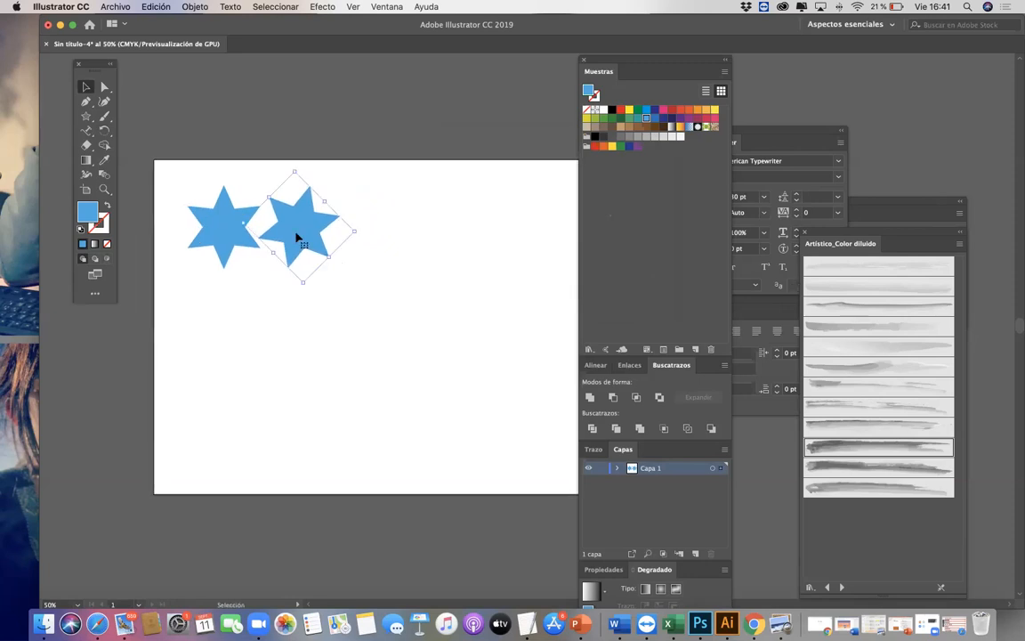
double_click(104, 131)
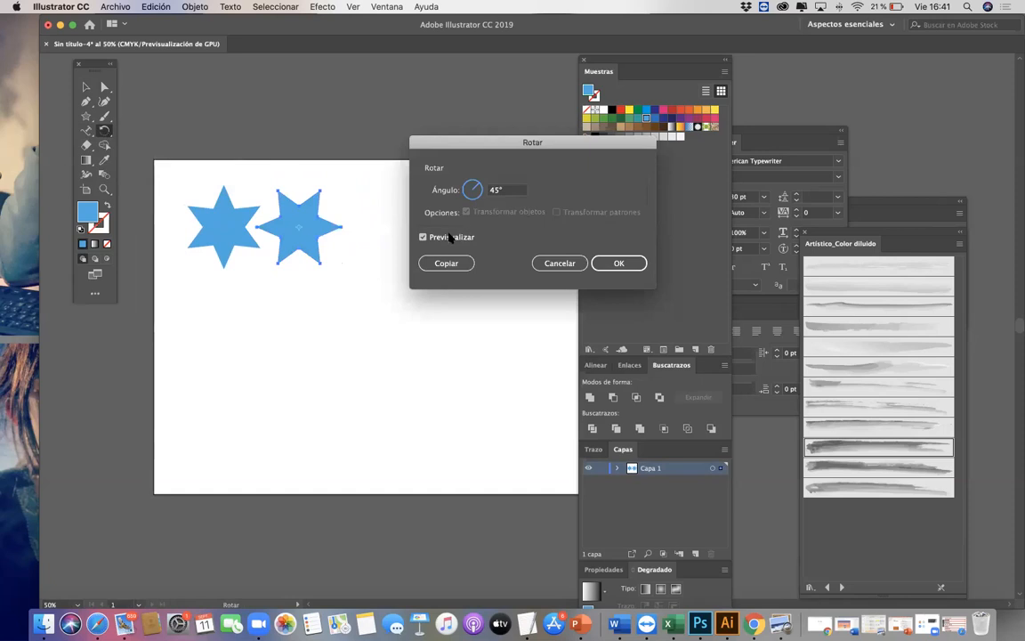
left_click(452, 263)
left_click(86, 86)
left_click_drag(304, 222, 427, 232)
left_click(408, 357)
left_click_drag(408, 358, 417, 351)
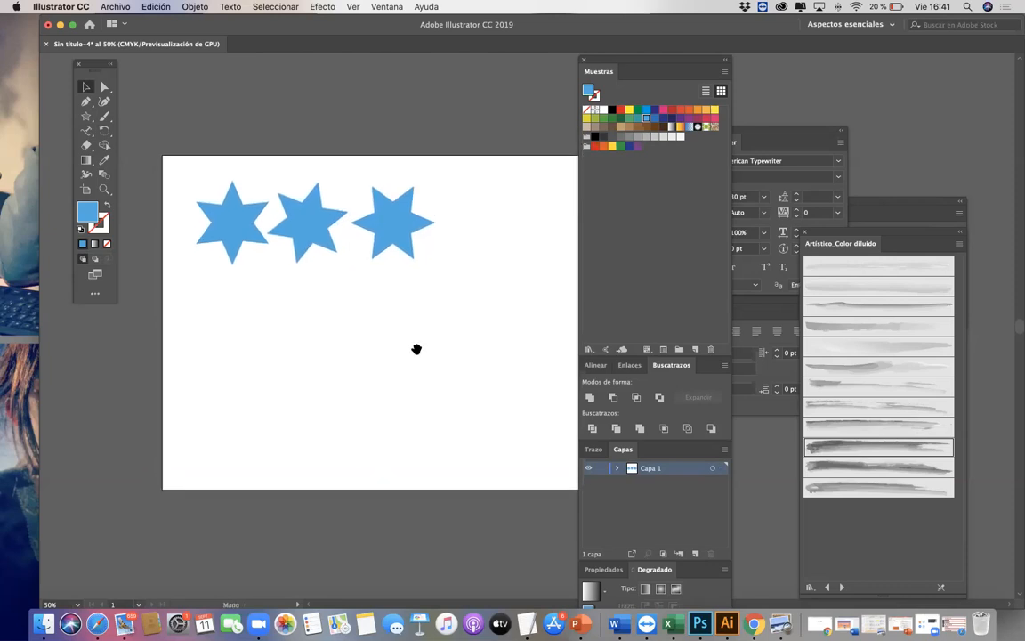
left_click(394, 233)
left_click(200, 243)
Switch from the Rotate tool to the Scale tool and create a copy of the third star scaled uniformly to 50%
left_click(105, 131)
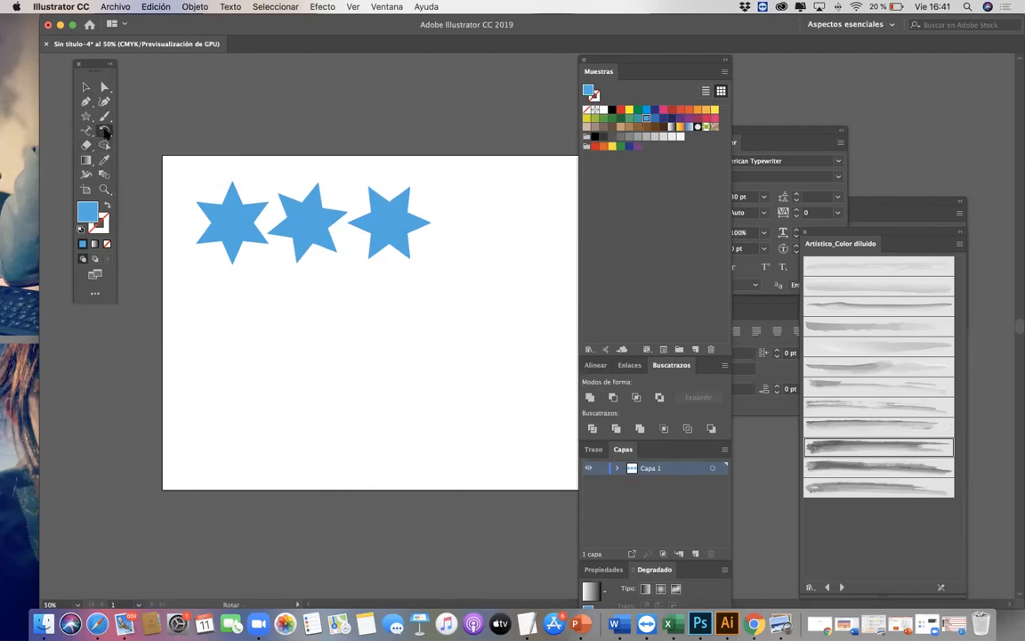
left_click(86, 87)
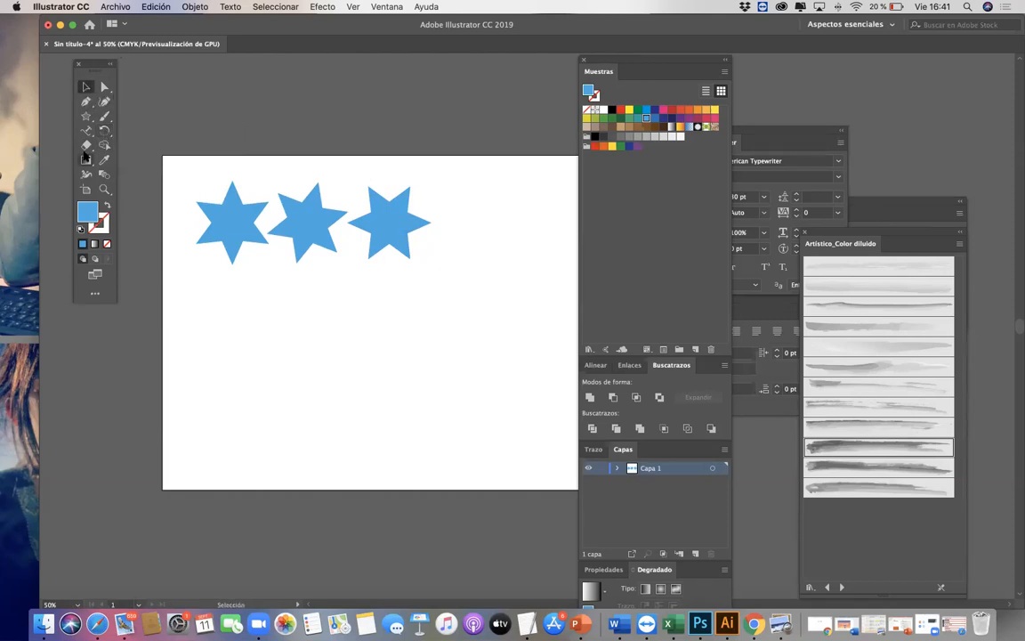
left_click_drag(104, 130, 151, 146)
left_click(87, 88)
scroll(241, 266, "down", 1)
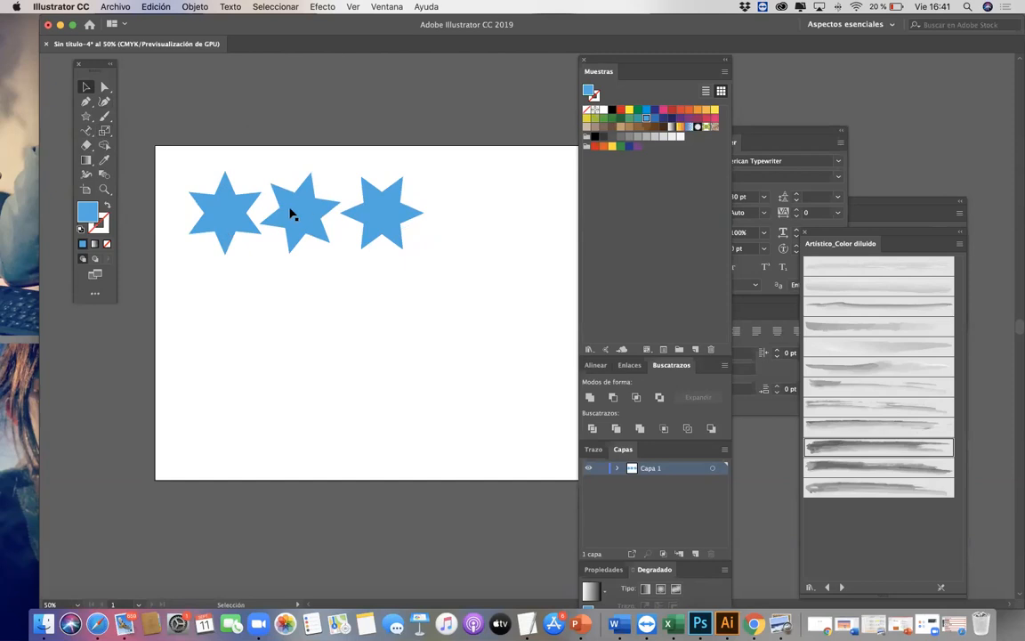
left_click(375, 215)
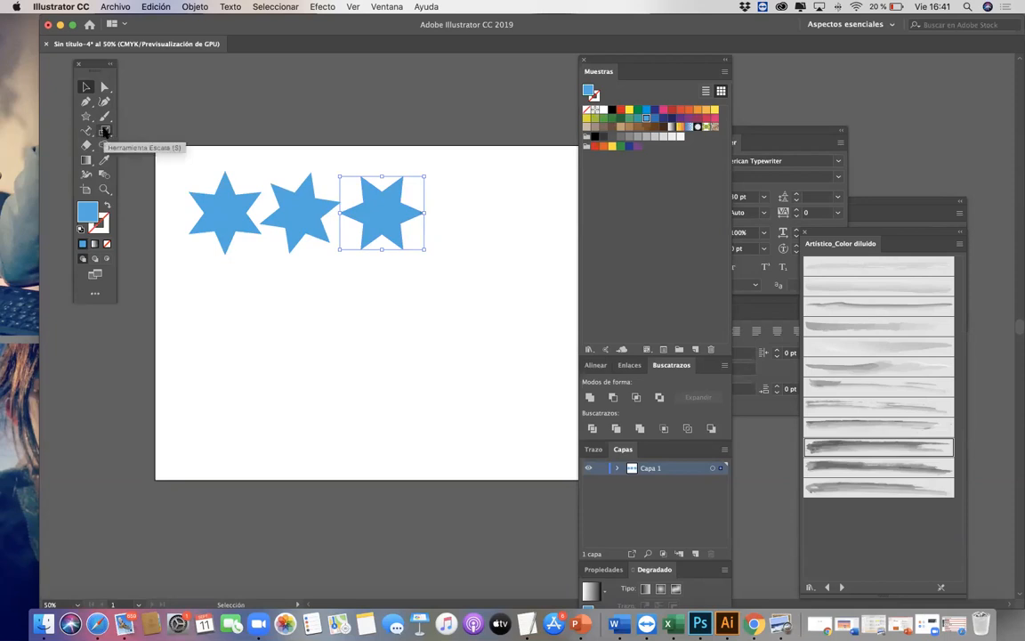
double_click(105, 131)
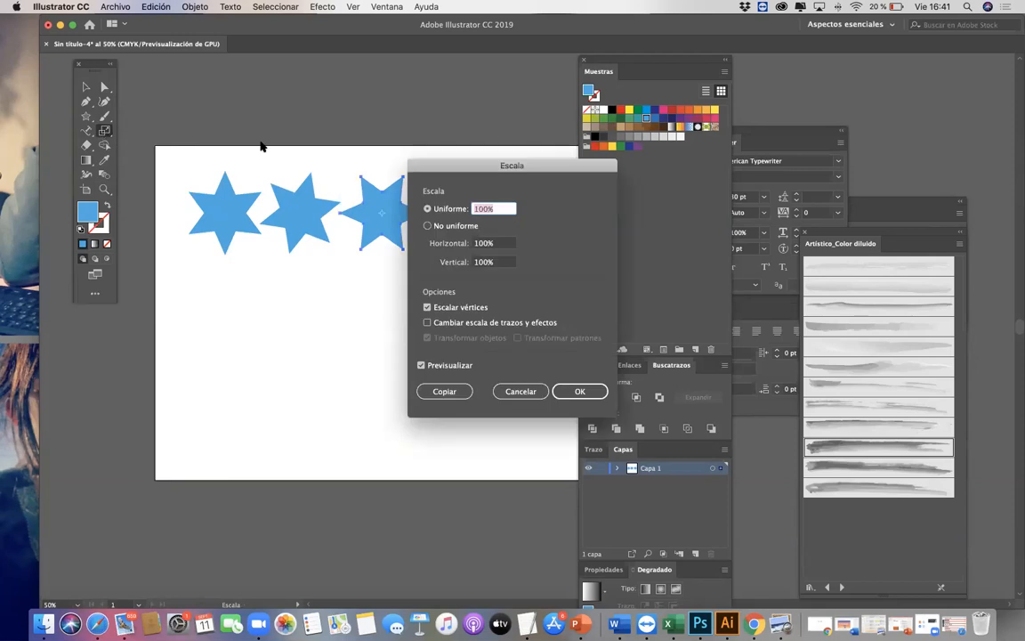
left_click_drag(496, 165, 566, 161)
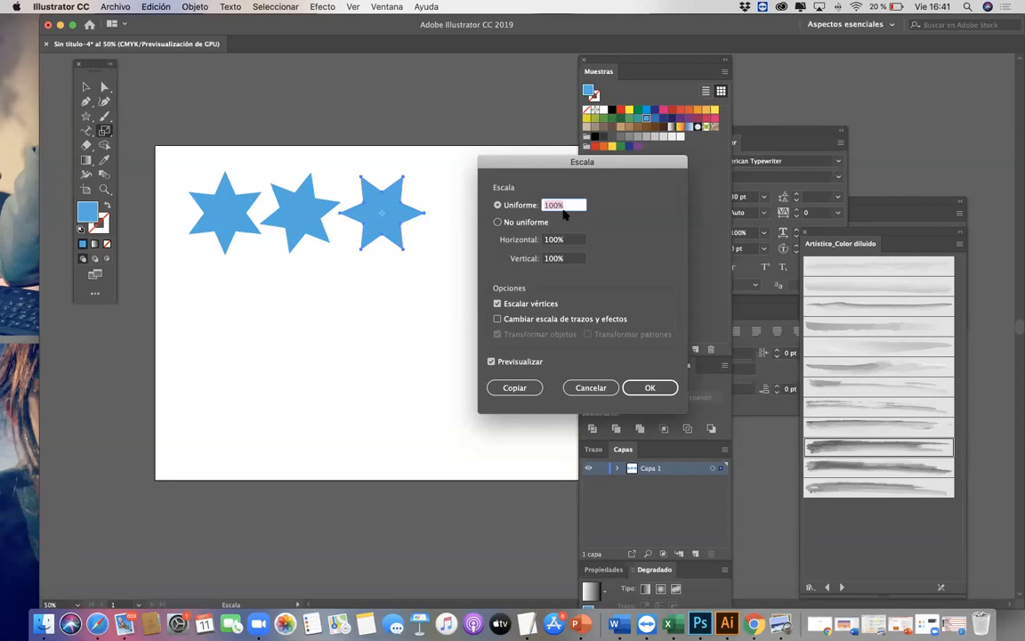
type("50")
left_click(524, 388)
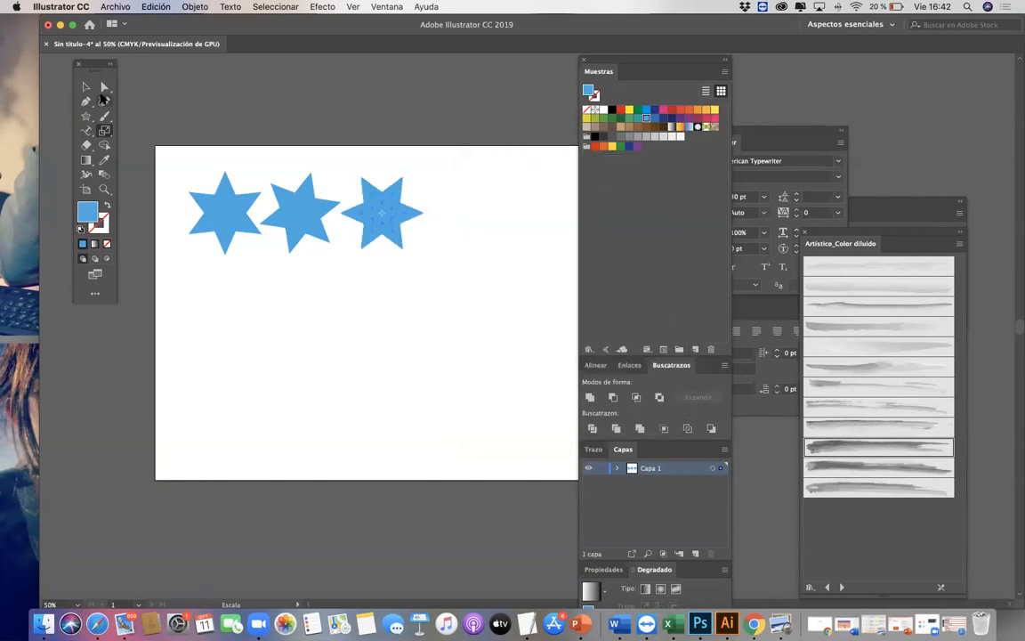
Place the small star copy close beside the third star at the end of the row
left_click(86, 87)
left_click_drag(393, 211, 464, 210)
left_click(469, 283)
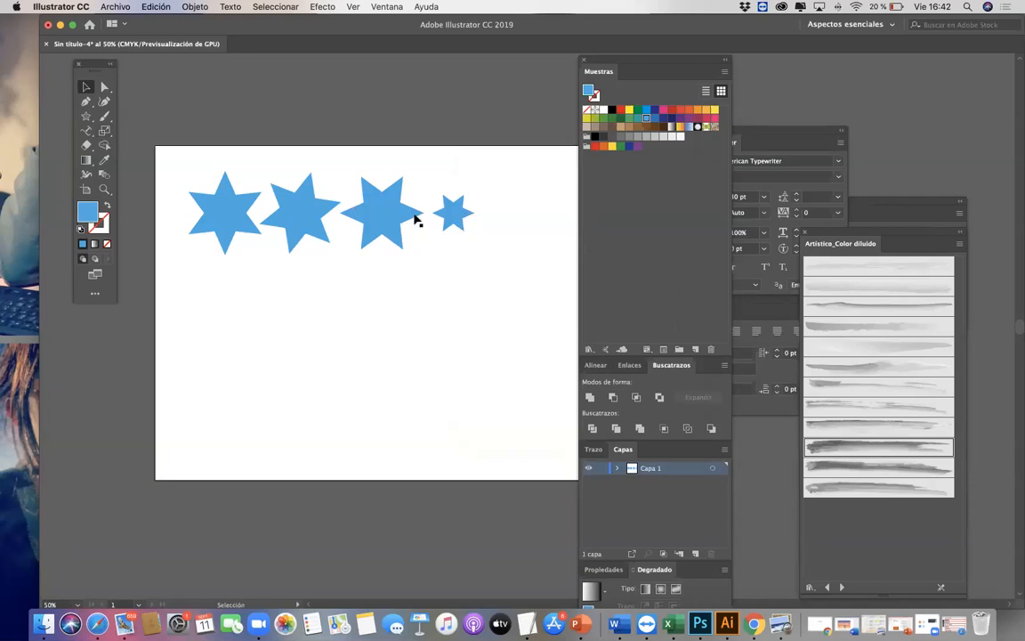
left_click(448, 213)
left_click(448, 300)
scroll(447, 249, "down", 1)
Fill the third star and its small copy with magenta, and move the pair right, apart from the blue stars
left_click(447, 204)
left_click(396, 183, "shift")
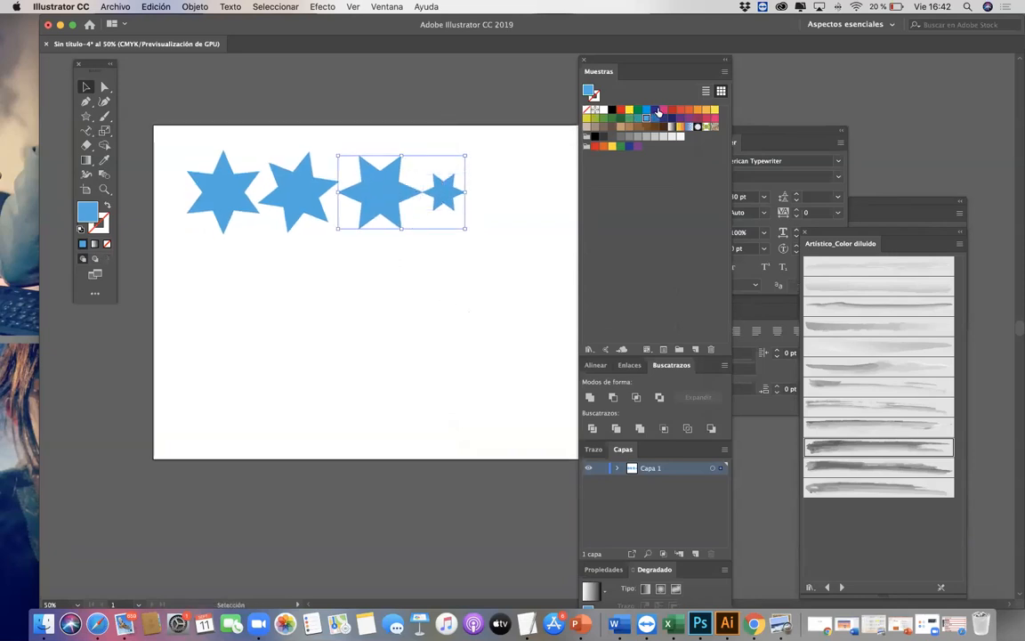
left_click(658, 109)
left_click(662, 110)
left_click_drag(500, 260, 422, 195)
left_click(440, 315)
scroll(440, 314, "down", 1)
Create a copy of the larger magenta star scaled uniformly to 200%
left_click(402, 183)
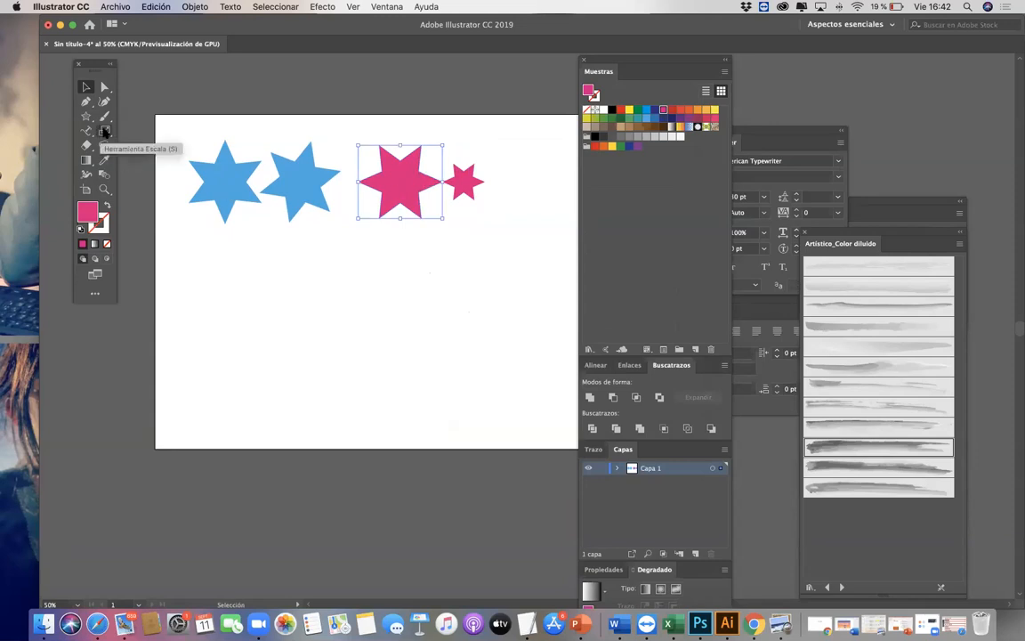
left_click(104, 131)
left_click(401, 182, "alt")
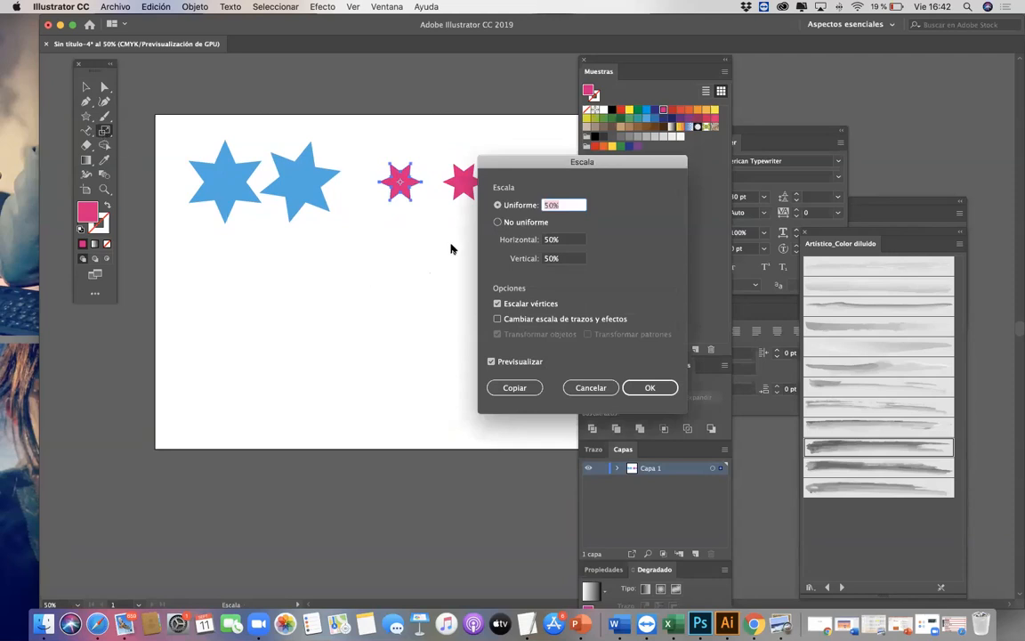
left_click_drag(513, 162, 557, 149)
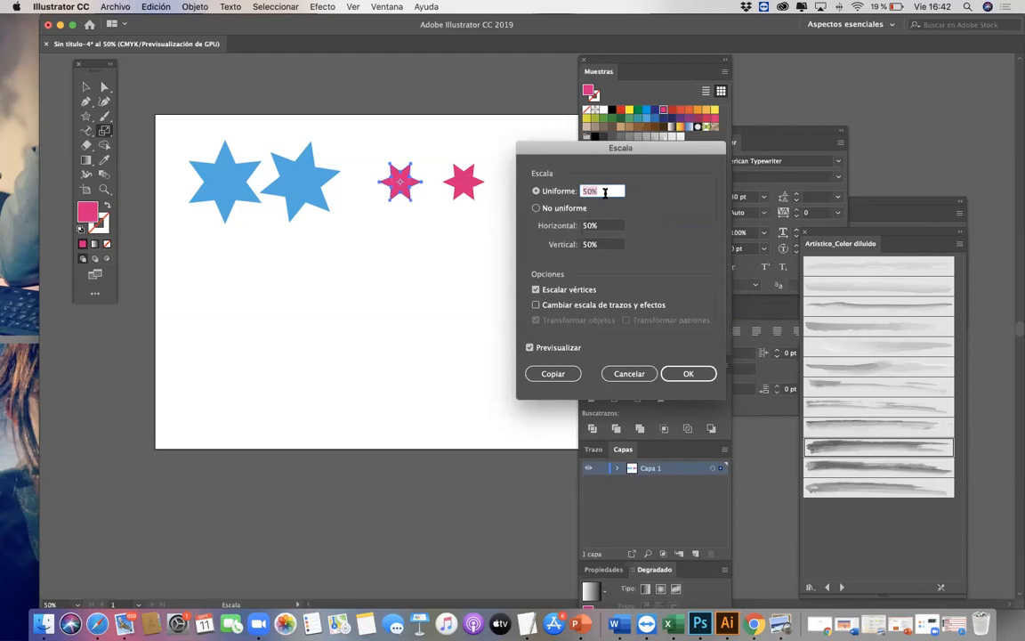
type("200")
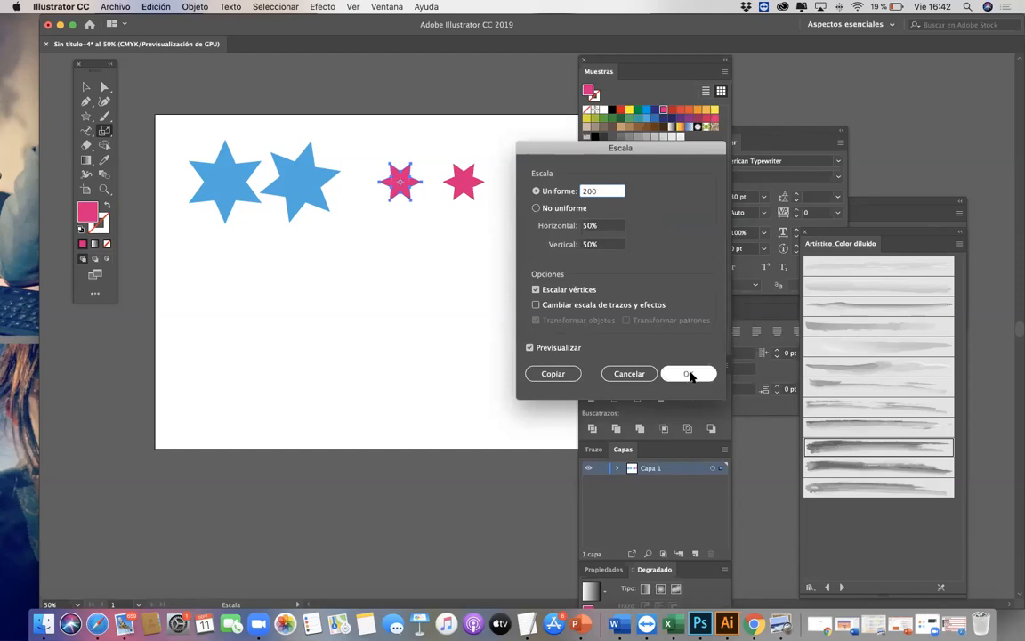
left_click(553, 373)
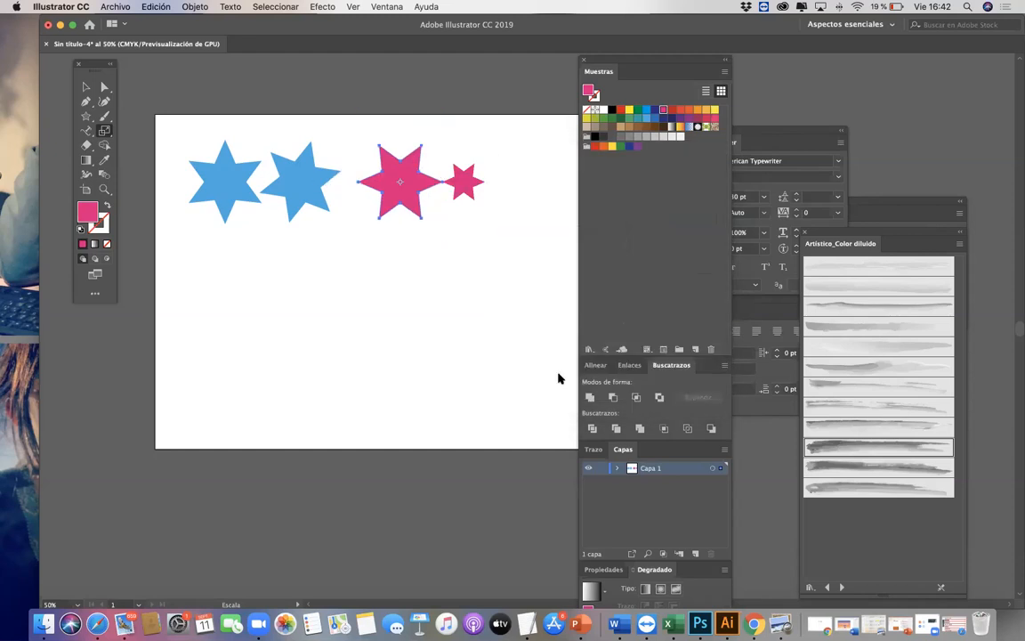
Place the enlarged magenta star directly below the star it was copied from
left_click(85, 86)
left_click_drag(348, 174, 398, 300)
left_click(519, 329)
Fill the medium star in the row with yellow and move the small magenta star slightly right, away from it
key("space")
left_click_drag(506, 222, 463, 224)
left_click(368, 171)
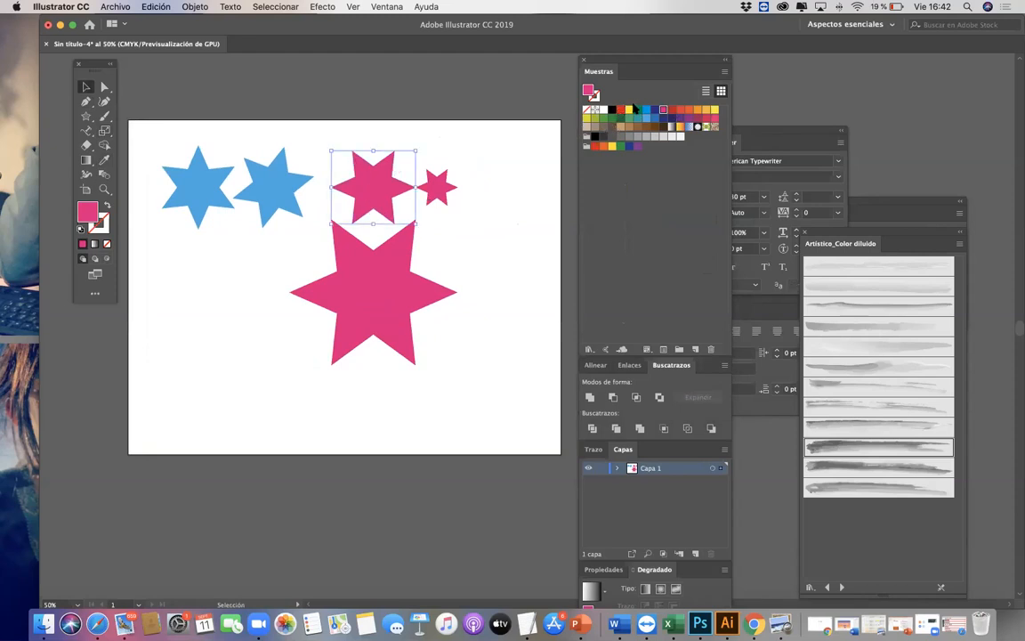
left_click(629, 109)
left_click(427, 227)
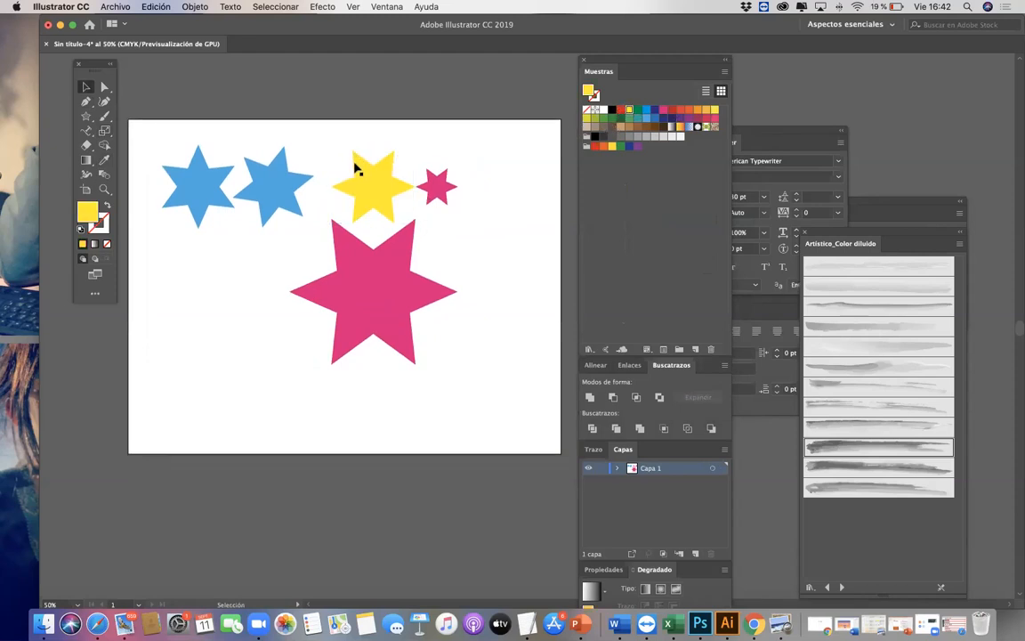
left_click(438, 186)
left_click(463, 212)
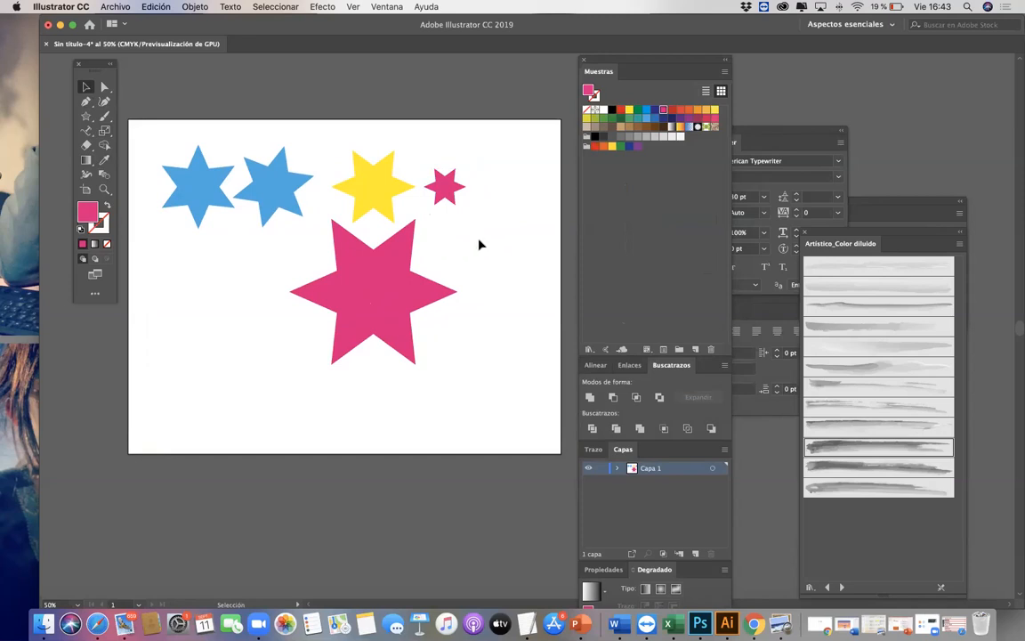
scroll(478, 249, "left", 2)
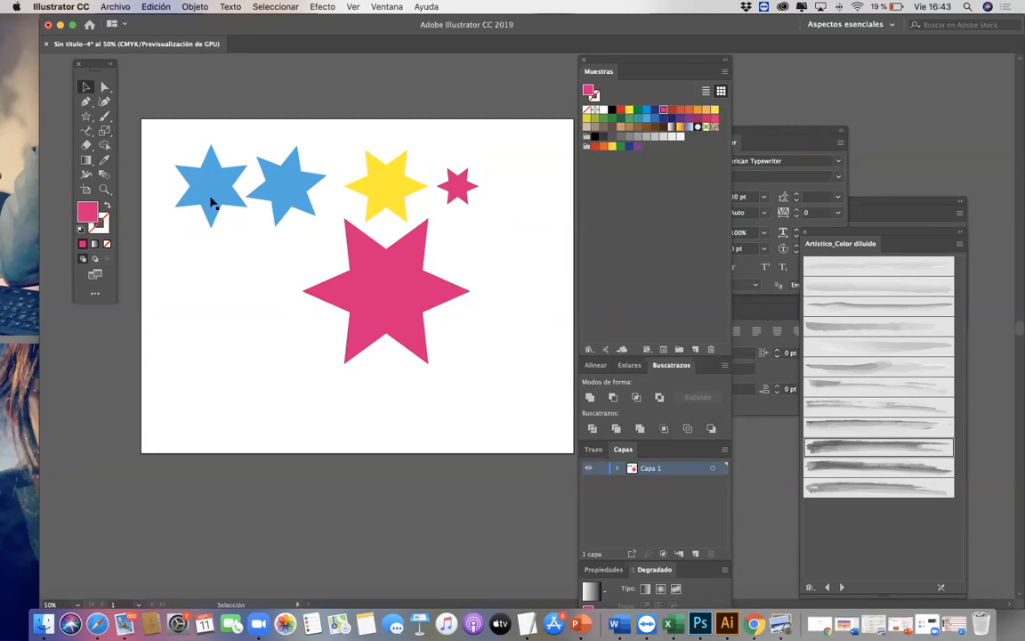
left_click_drag(231, 222, 333, 272)
key("super+z")
key("super+z")
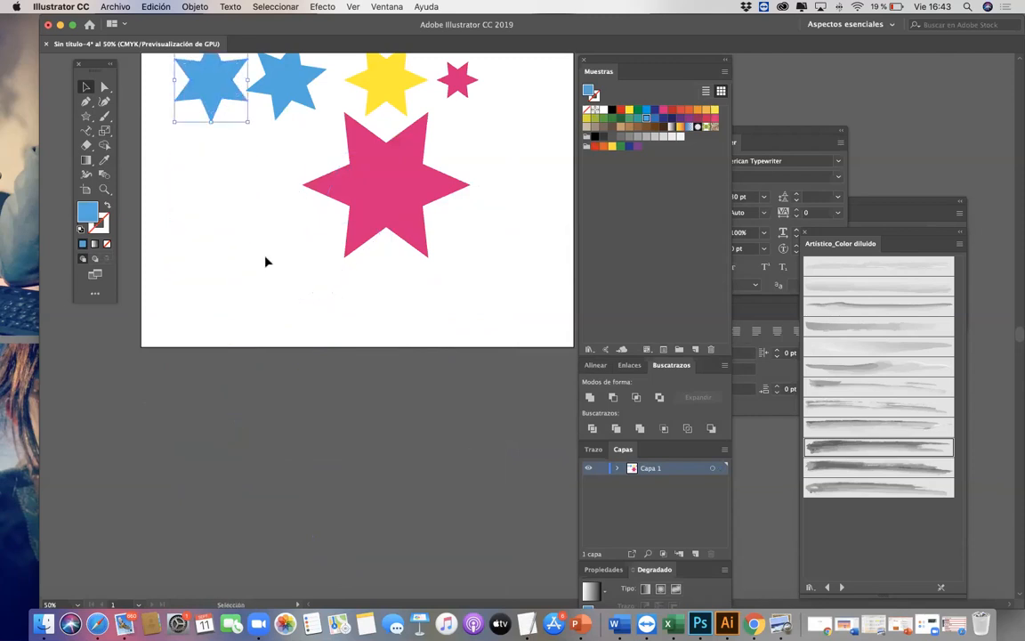
left_click(265, 260)
scroll(254, 303, "up", 3)
scroll(256, 303, "up", 1)
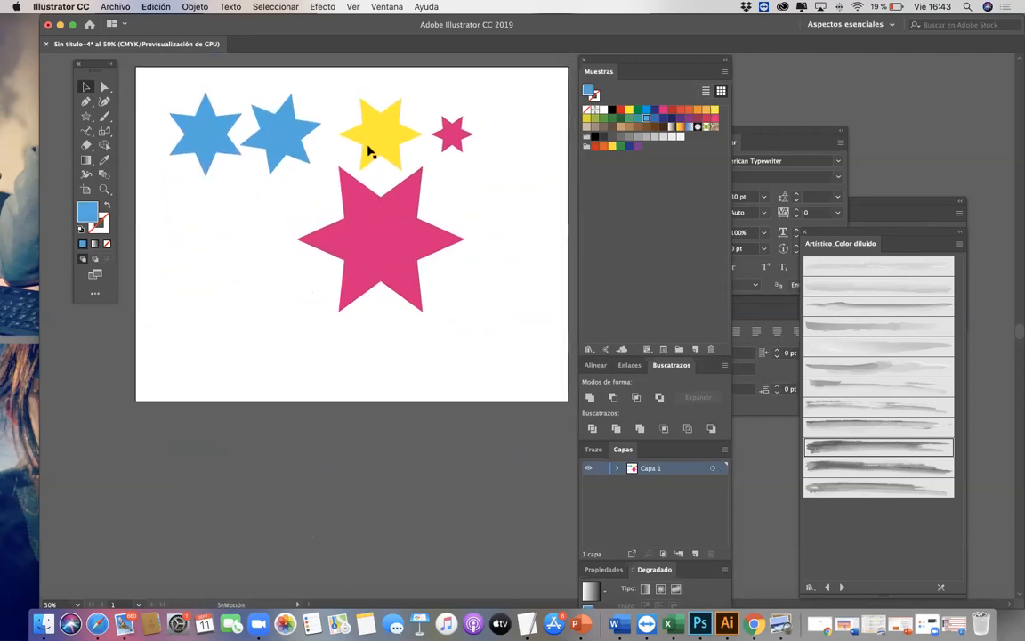
Center the yellow star in front of the large magenta star and place the small magenta star in its middle
left_click_drag(375, 234, 377, 235)
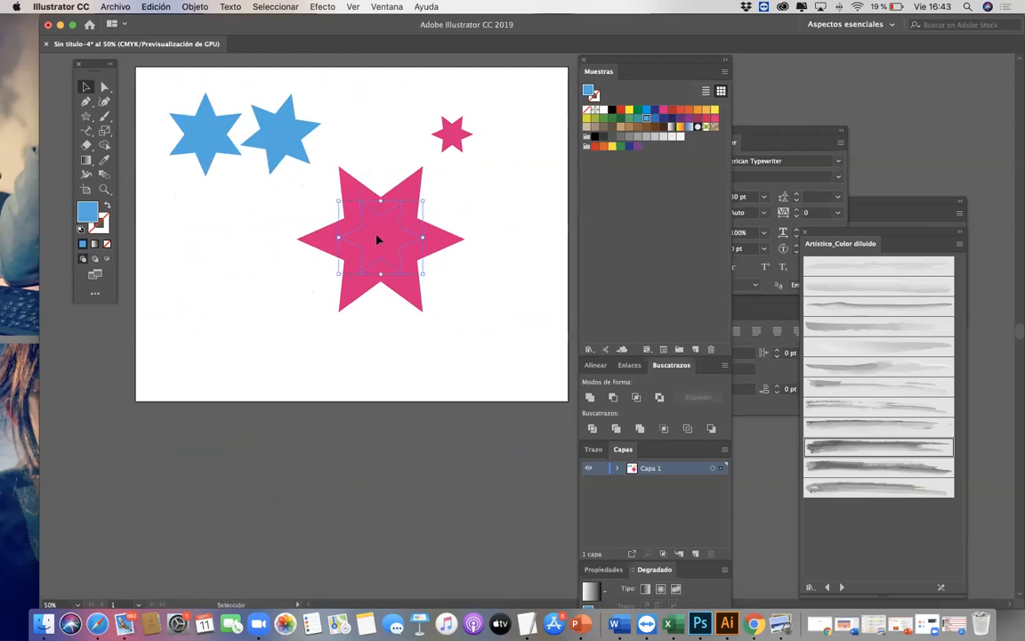
key("shift+super+bracketright")
left_click(474, 166)
left_click_drag(454, 142, 393, 238)
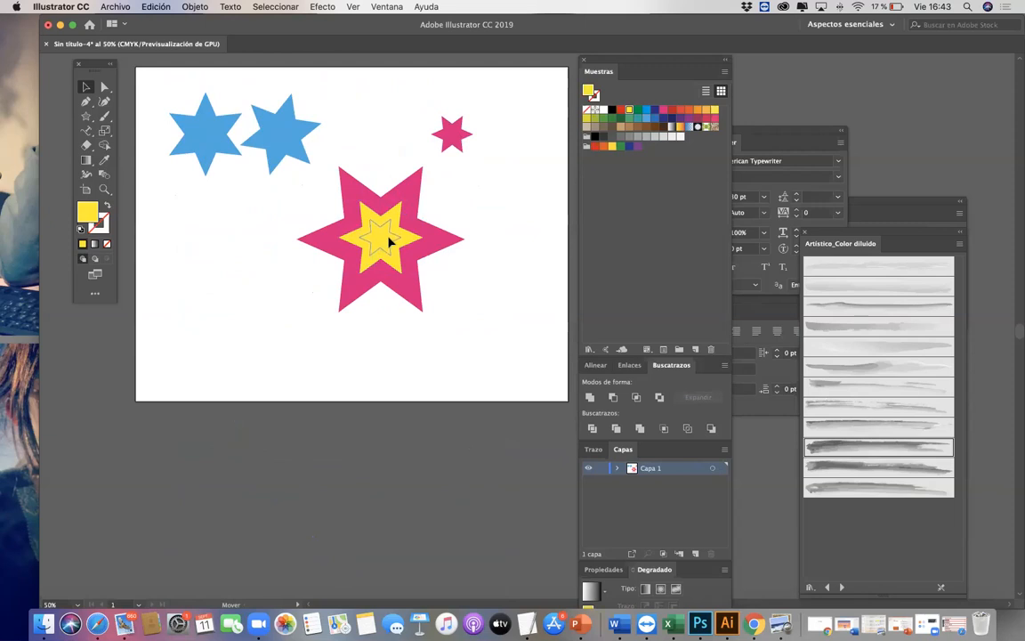
left_click(538, 239)
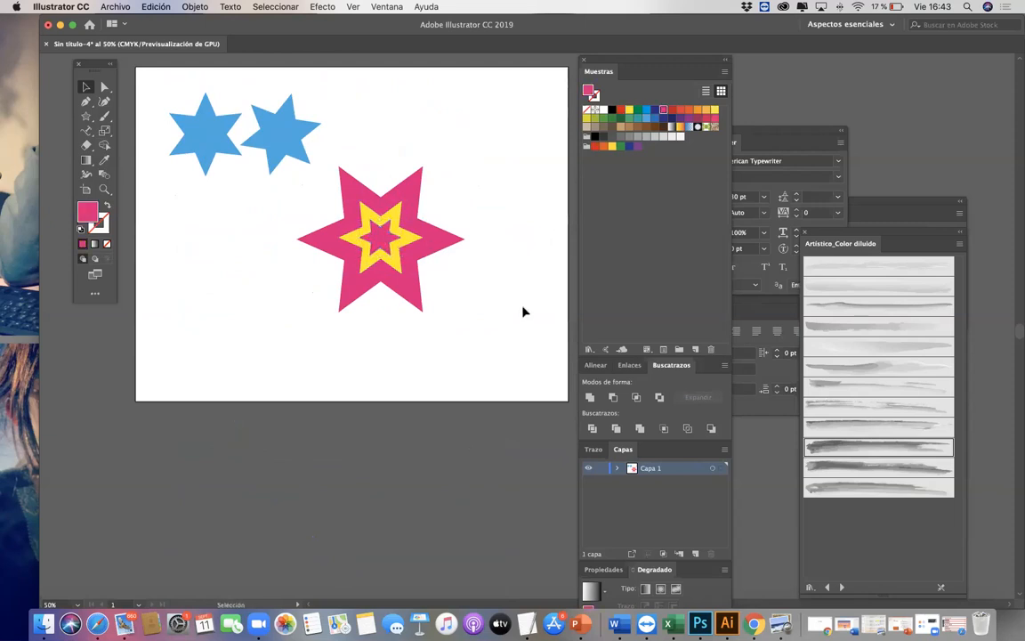
Move the nested stars together to the upper right of the artboard
scroll(400, 293, "up", 2)
left_click_drag(378, 293, 422, 198)
left_click(472, 357)
left_click(473, 334)
left_click_drag(393, 336, 394, 338)
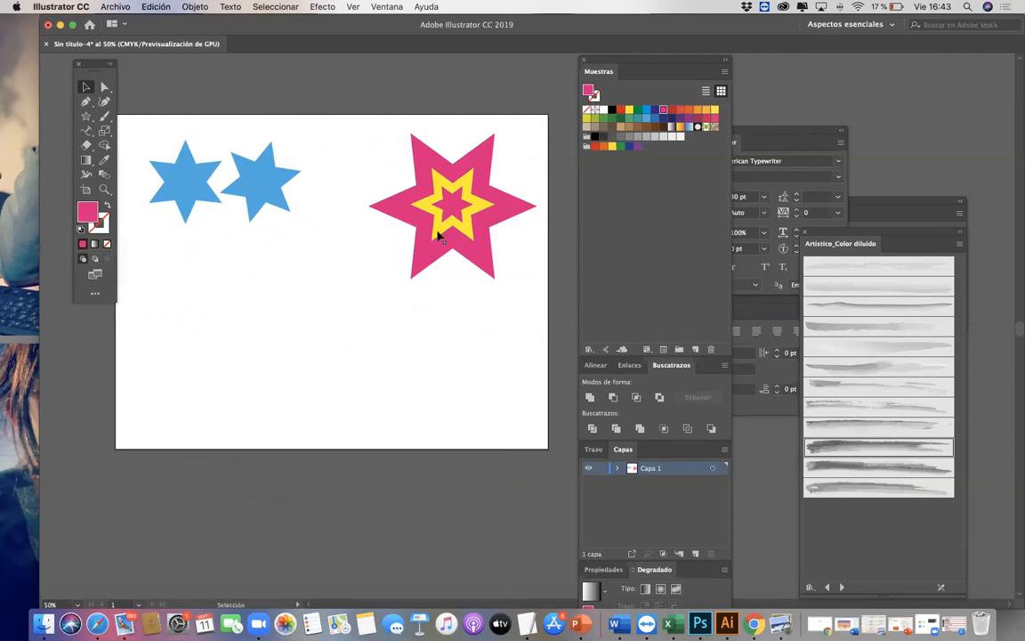
Create a half-size scaled copy of the innermost magenta star and fill the copy with yellow
left_click(455, 209)
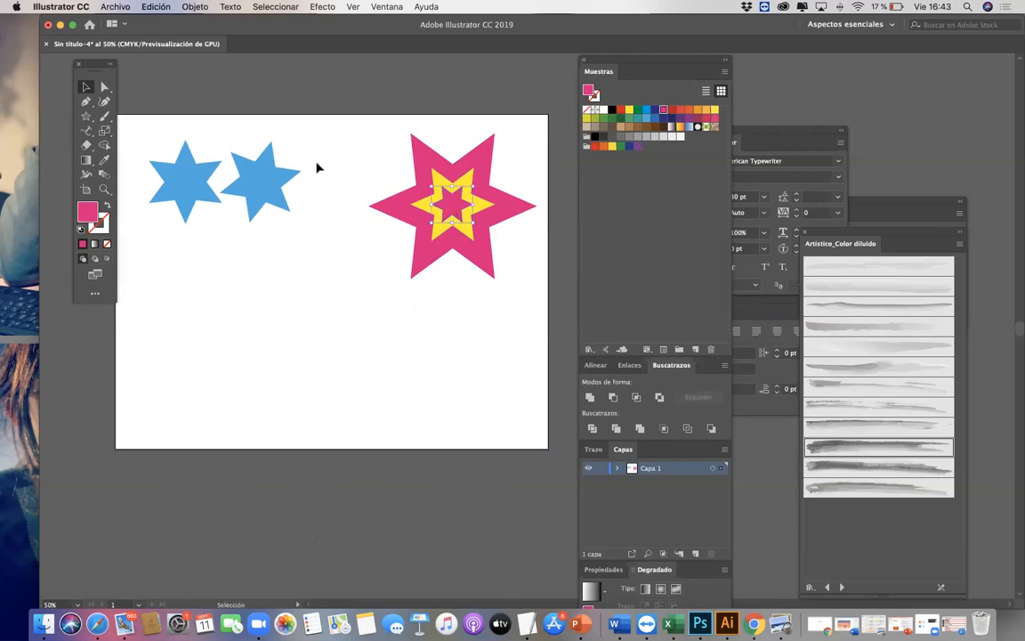
double_click(104, 131)
type("5")
left_click(552, 372)
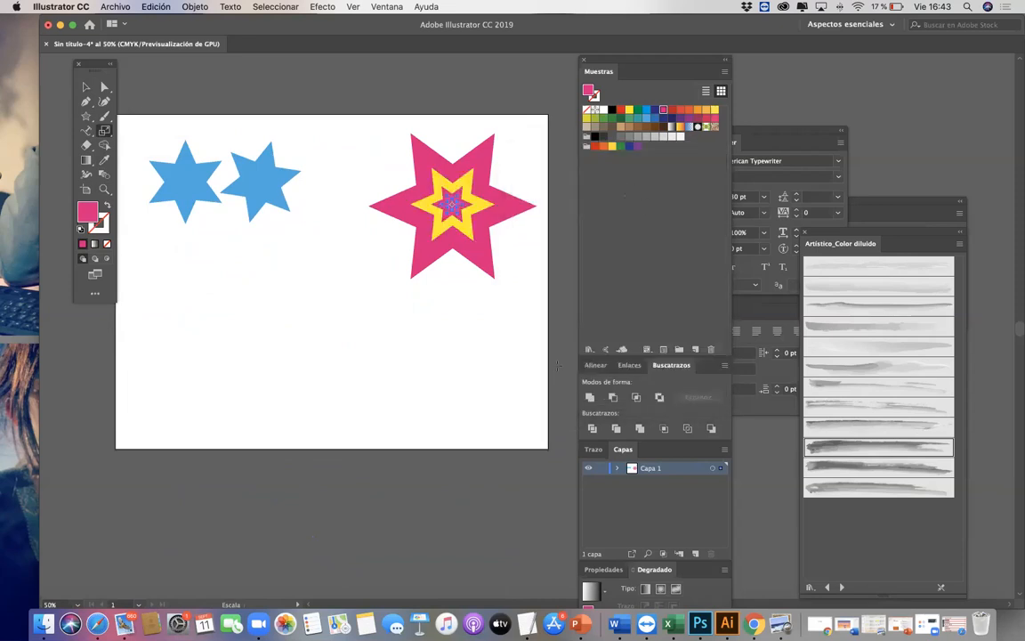
left_click(629, 108)
key("v")
left_click(339, 373)
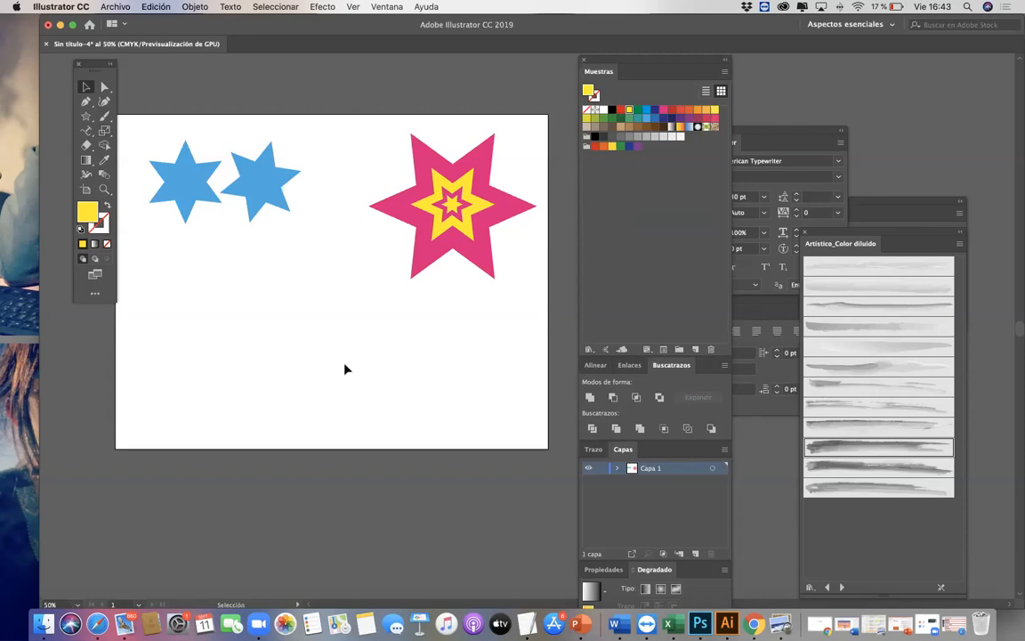
Move the nested stars slightly up and shift the second blue star slightly away from the first
left_click(435, 183)
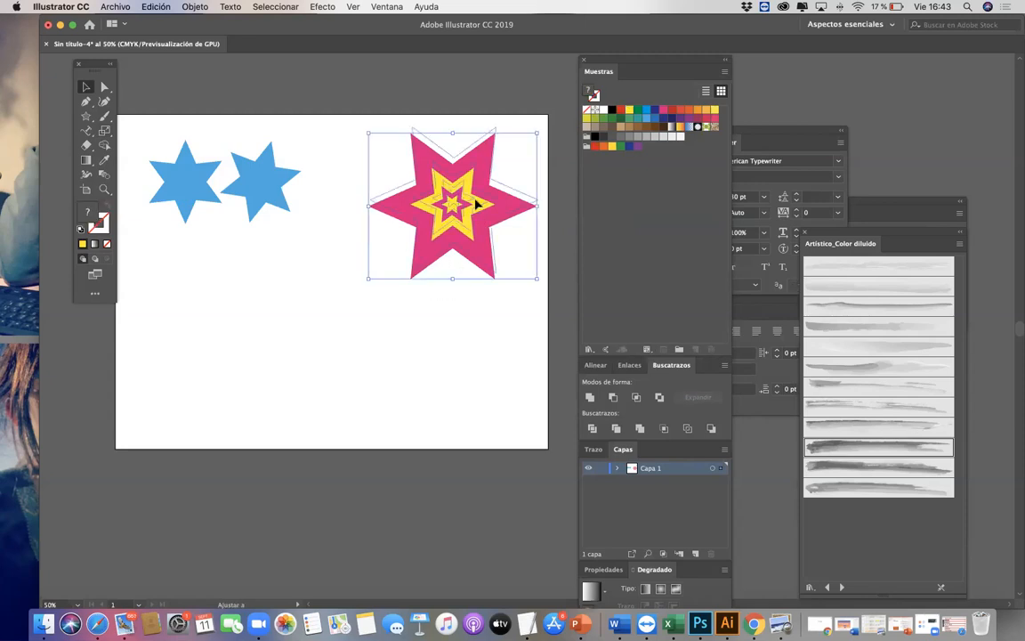
left_click_drag(476, 204, 479, 195)
left_click(444, 300)
left_click_drag(249, 198, 257, 194)
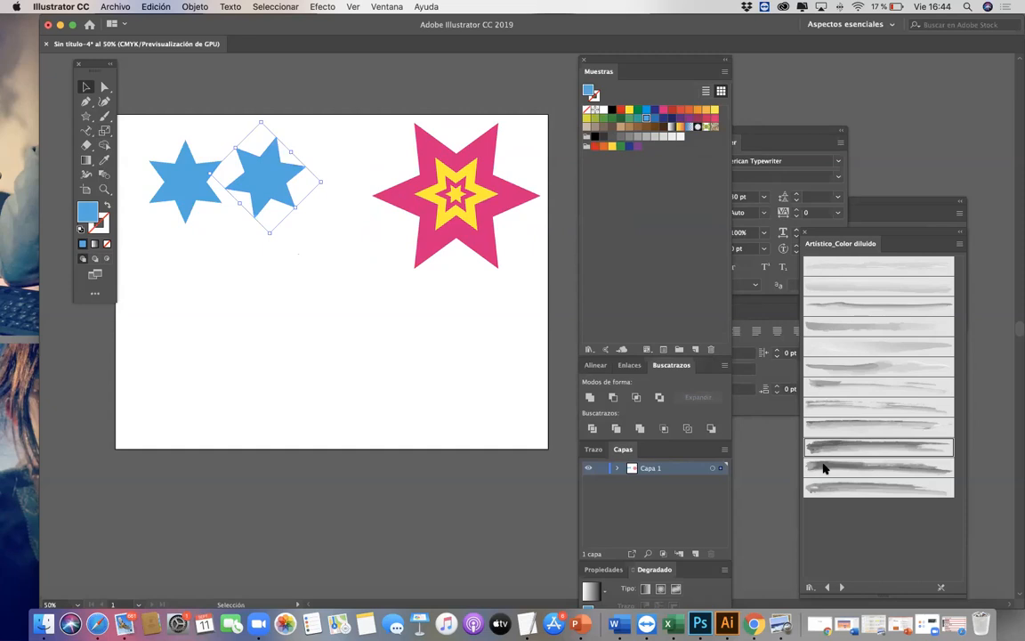
Switch from the Scale tool to the Reflect tool, then duplicate the first blue star and place the duplicate below the blue pair
left_click(103, 131)
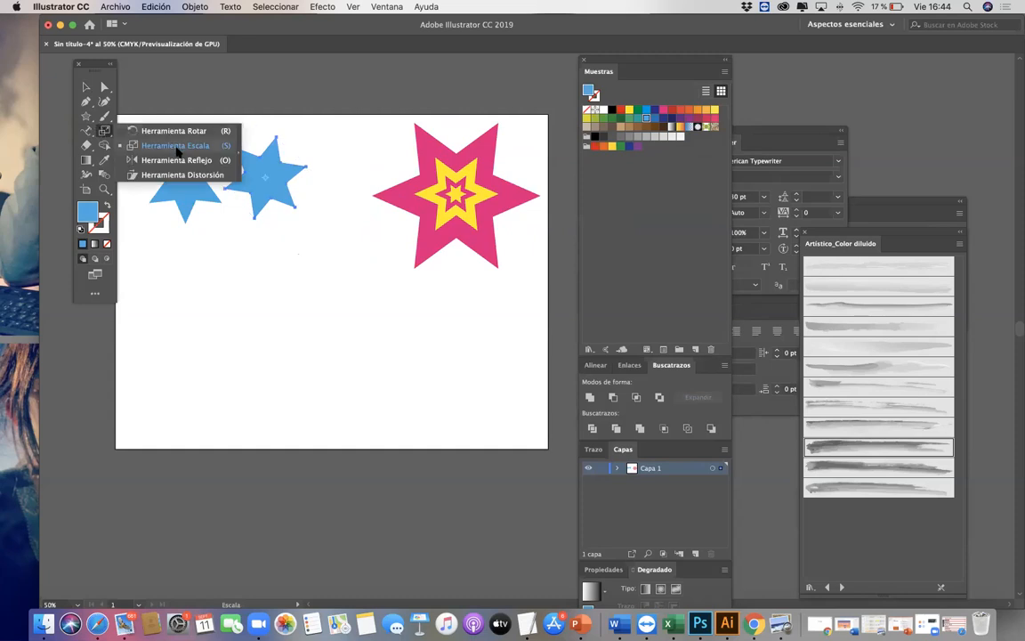
left_click(176, 160)
left_click(86, 92)
left_click(205, 233)
left_click(192, 185)
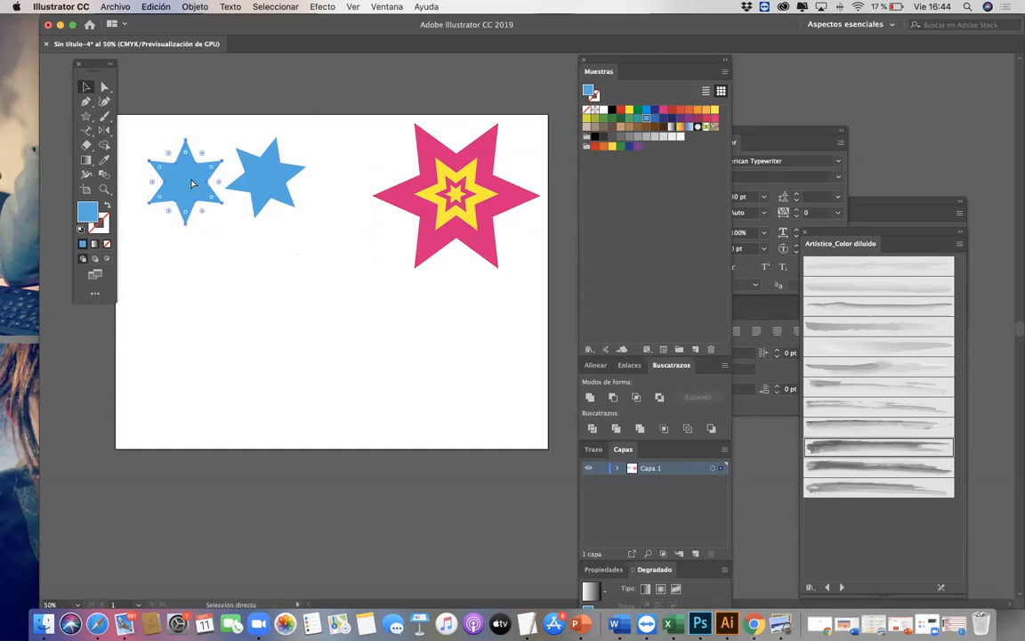
key("super+c")
key("super+v")
left_click_drag(500, 343, 229, 329)
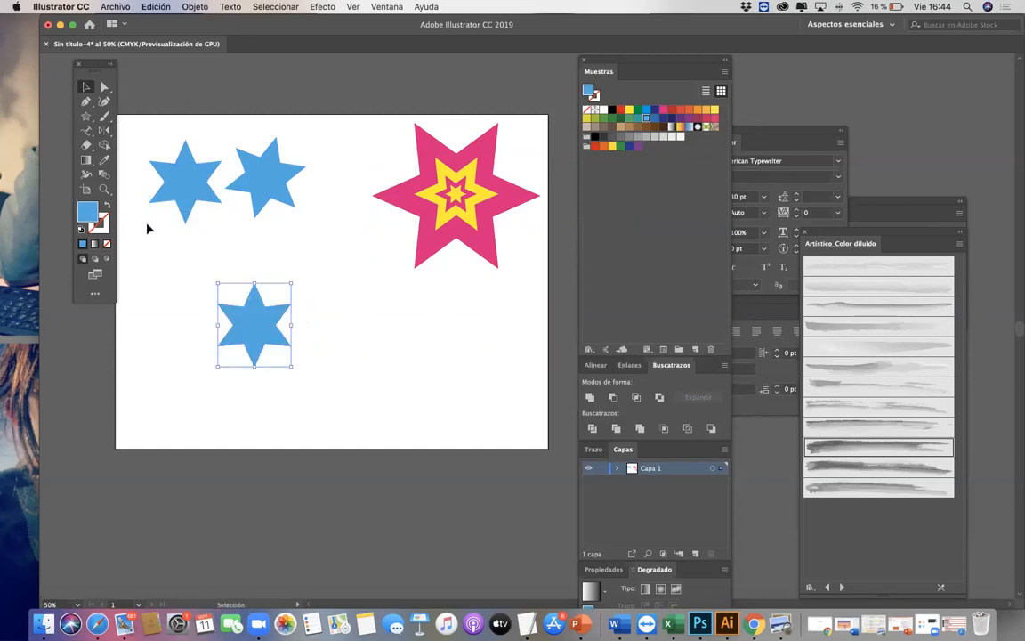
Create a copy of the lower blue star reflected across the horizontal axis
double_click(104, 131)
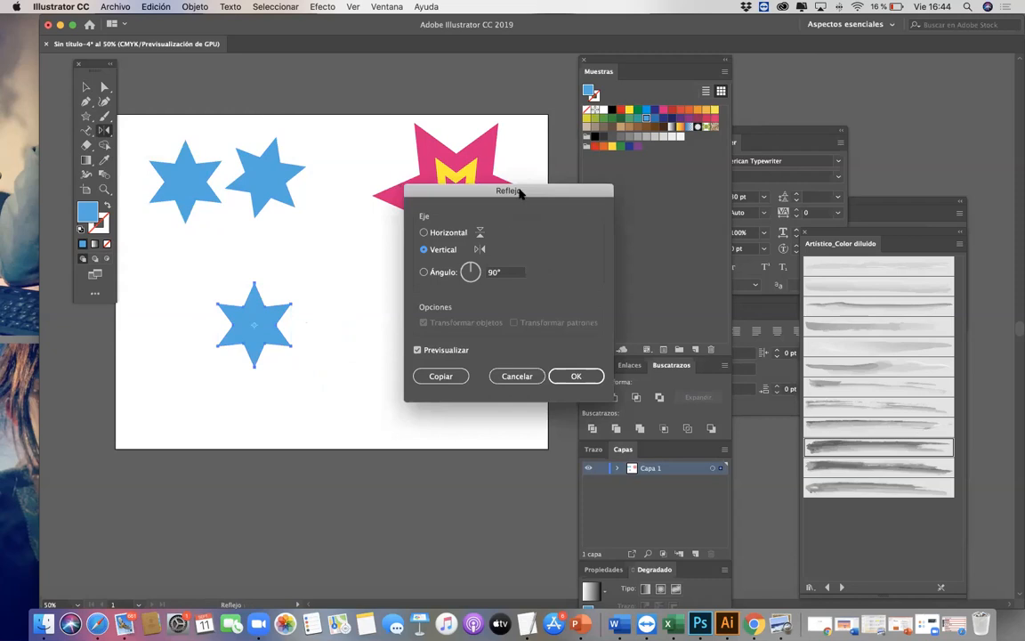
left_click_drag(520, 193, 576, 235)
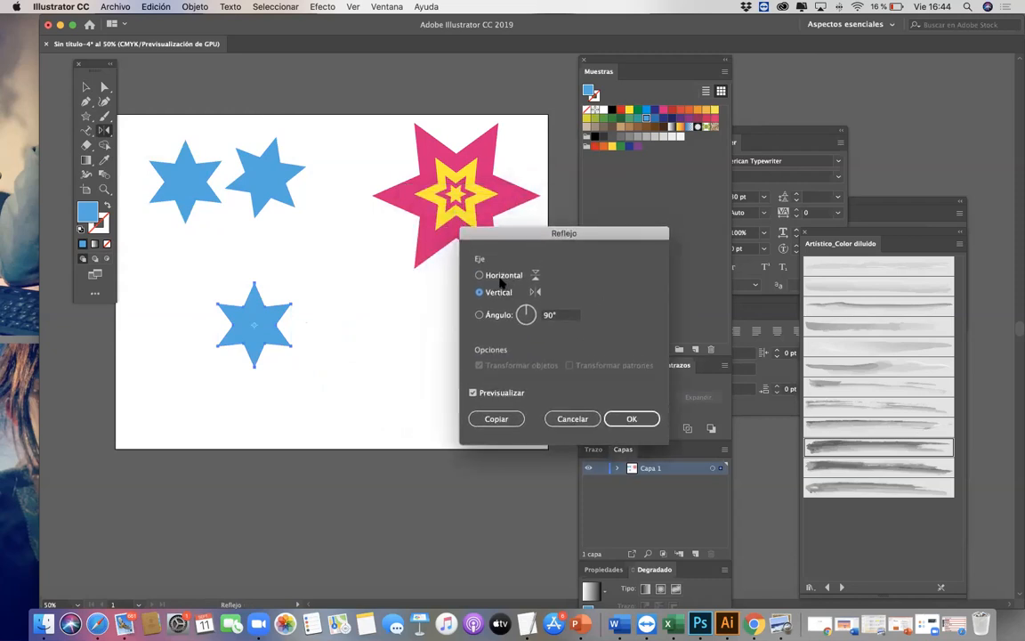
left_click(496, 277)
left_click(502, 420)
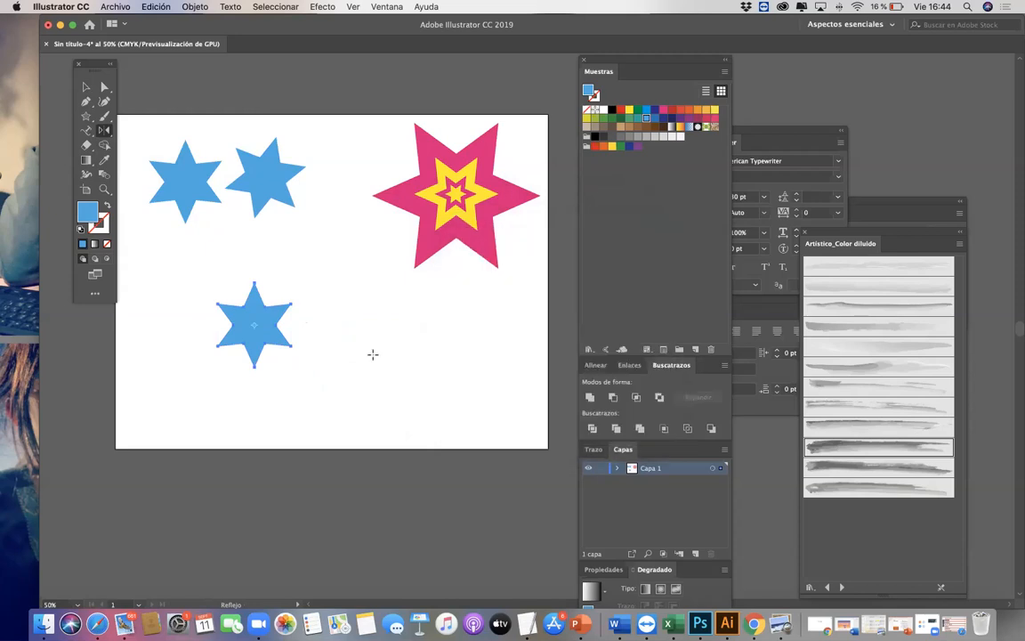
Place the reflected copy point to point below its original and move the two stars up together
left_click(84, 86)
left_click_drag(265, 313, 261, 392)
left_click(338, 385)
left_click_drag(261, 326, 265, 295)
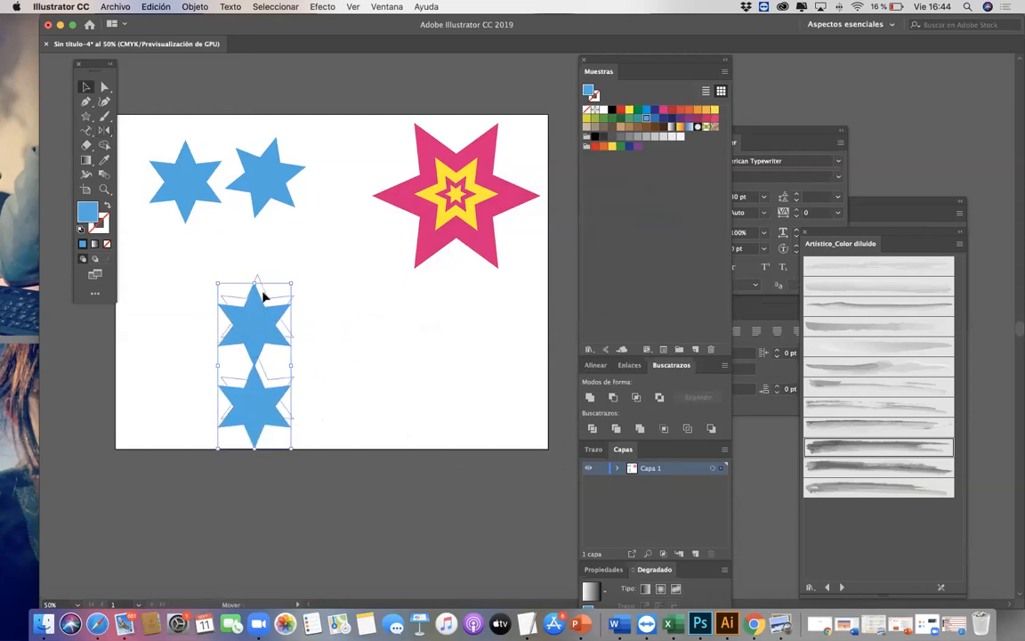
left_click(304, 355)
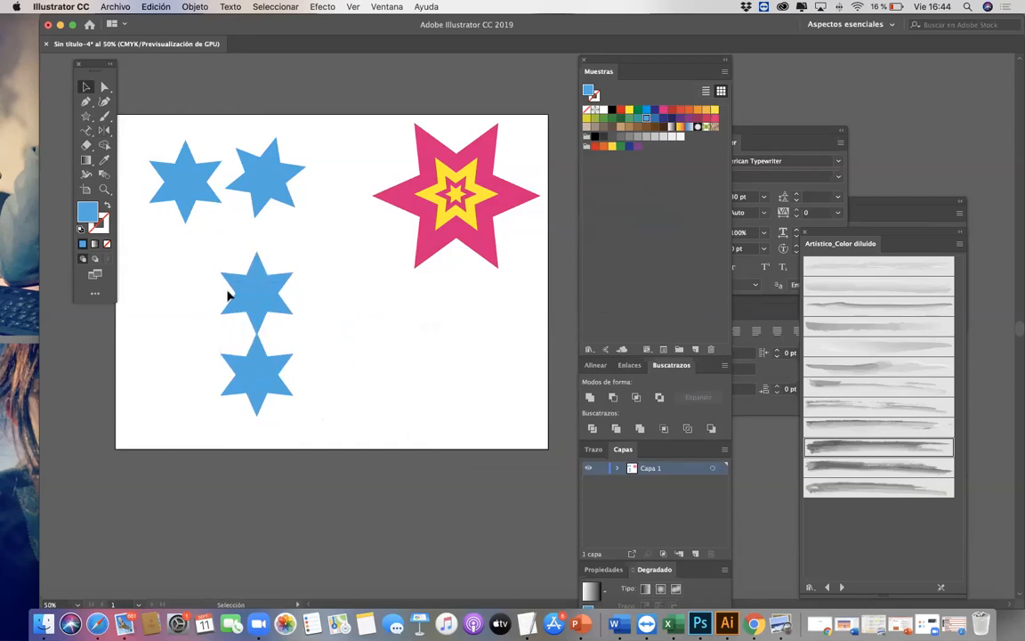
left_click(272, 395)
left_click(314, 446)
Create a five-pointed blue star and place it below the nested stars
left_click(88, 118)
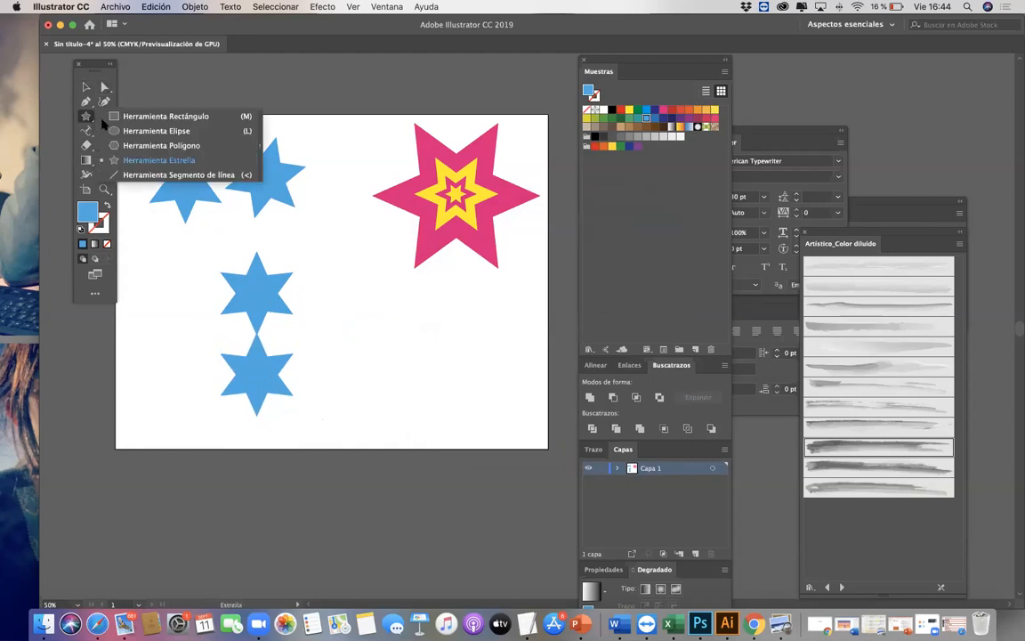
left_click(144, 161)
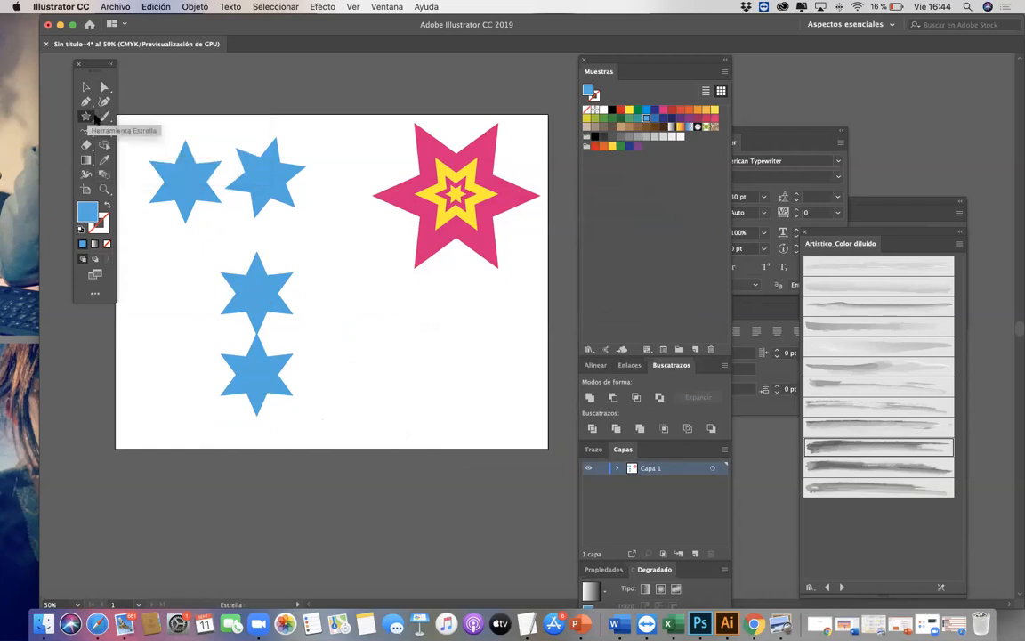
left_click(318, 257)
type("5")
key("Return")
left_click(86, 86)
left_click_drag(328, 272, 400, 324)
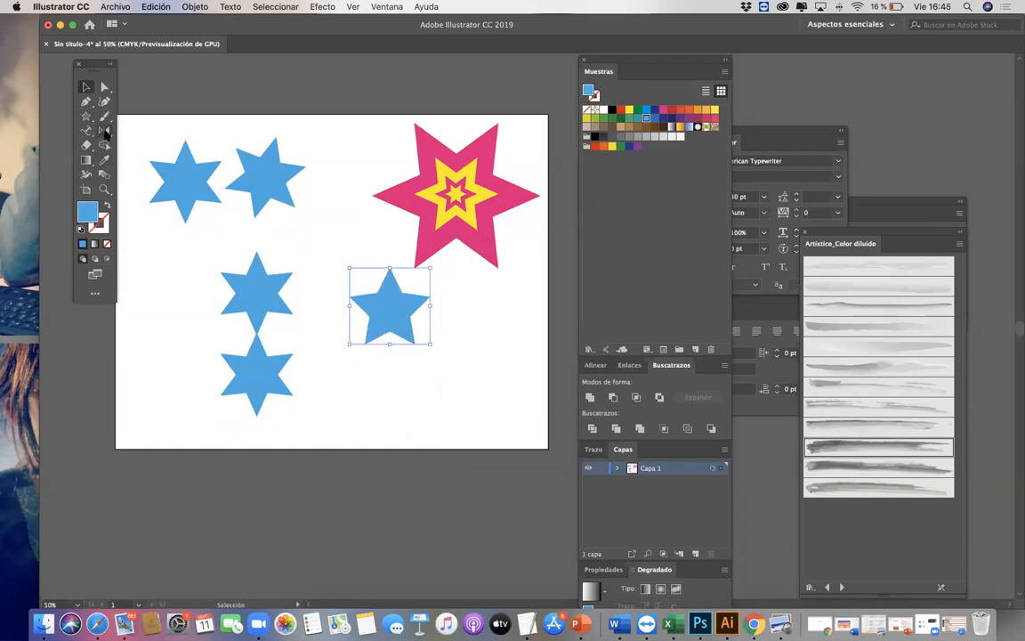
Create a copy of the five-pointed star reflected across the horizontal axis and place it directly beneath the original
double_click(103, 130)
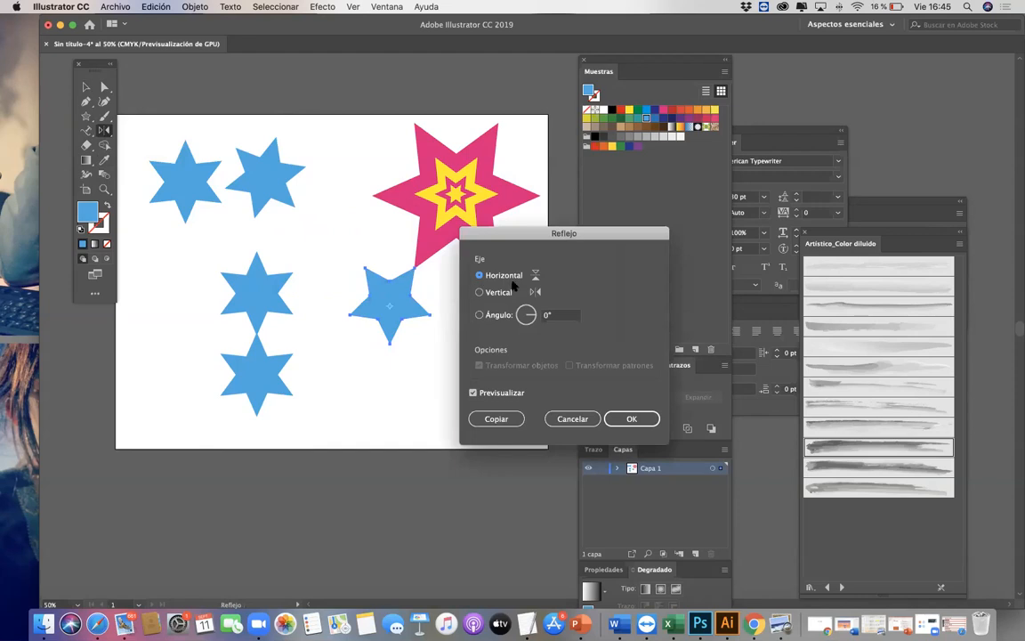
key("v")
left_click_drag(366, 297, 395, 385)
left_click(435, 374)
Fill the reflected five-pointed star with light gray
left_click(411, 382)
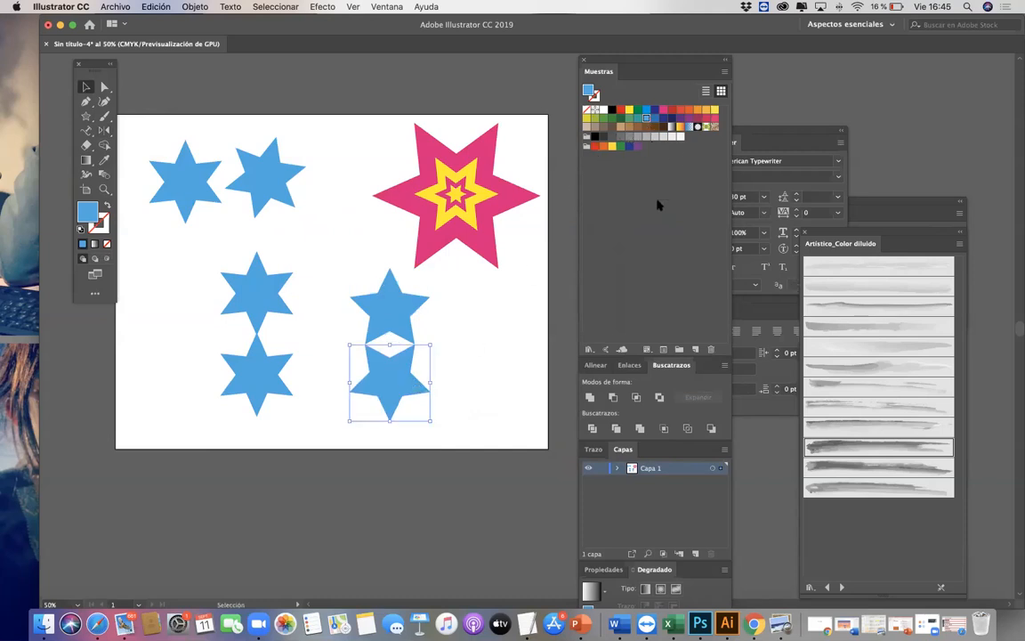
left_click(750, 139)
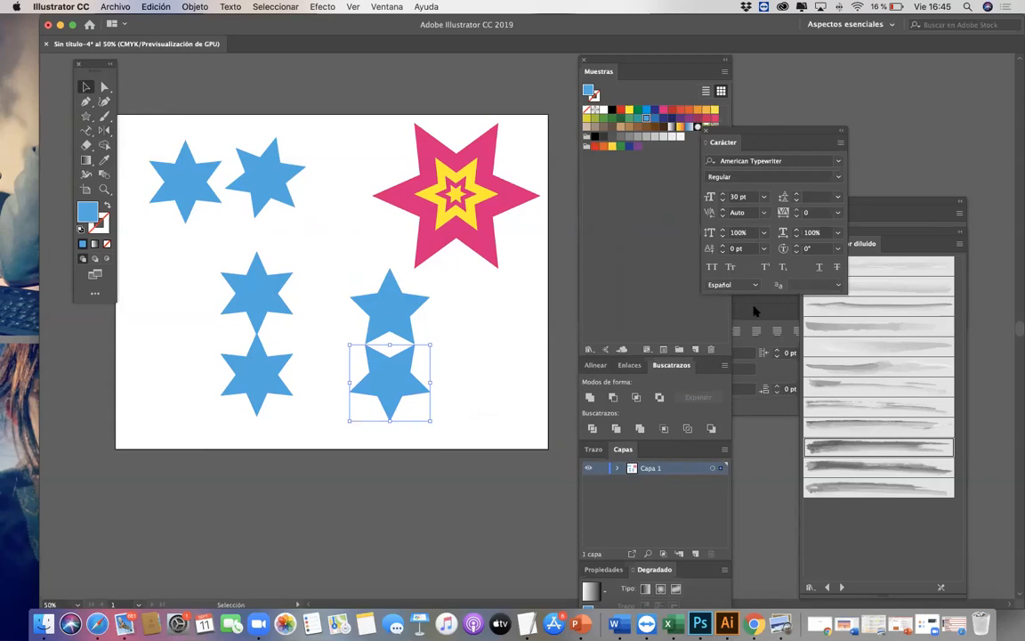
left_click(663, 136)
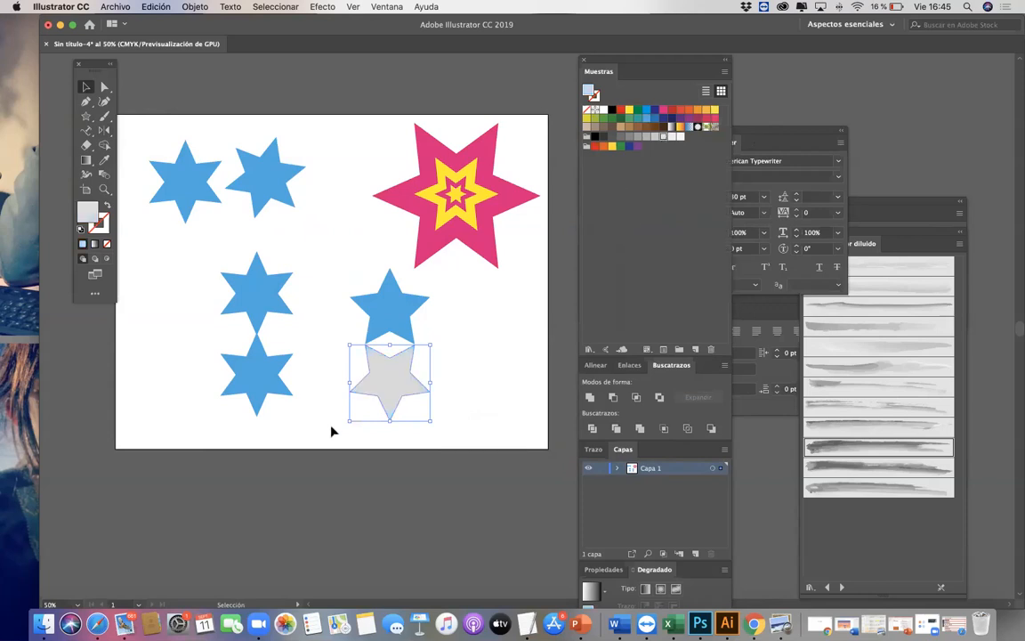
Realign the gray star beneath the blue five-pointed star and move the pair closer to the stacked six-pointed stars
scroll(428, 344, "right", 3)
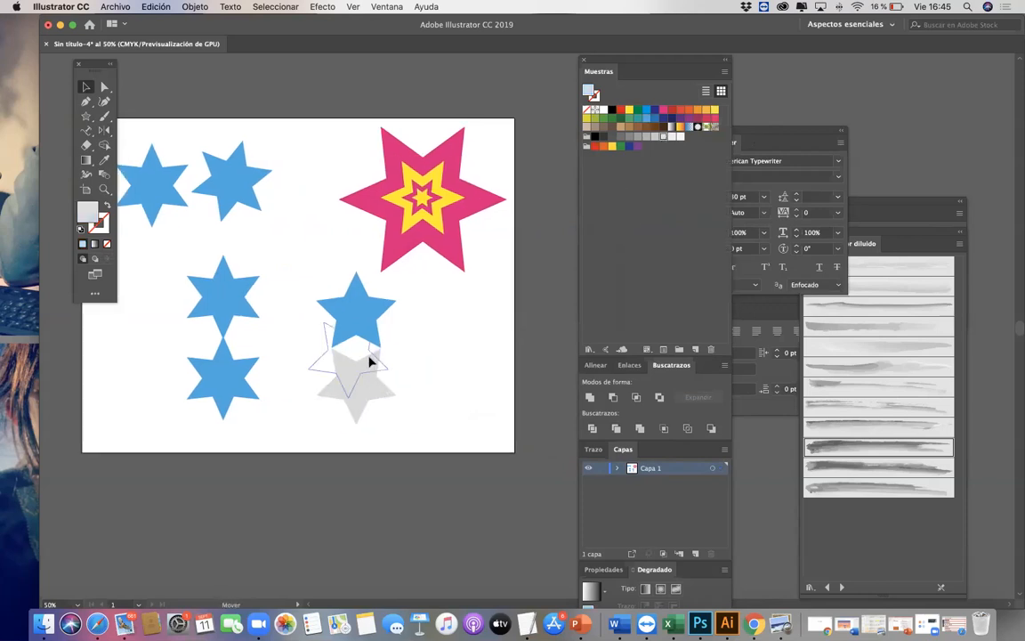
left_click_drag(364, 373, 356, 389)
left_click(424, 437)
left_click_drag(418, 414, 329, 325)
left_click(389, 342)
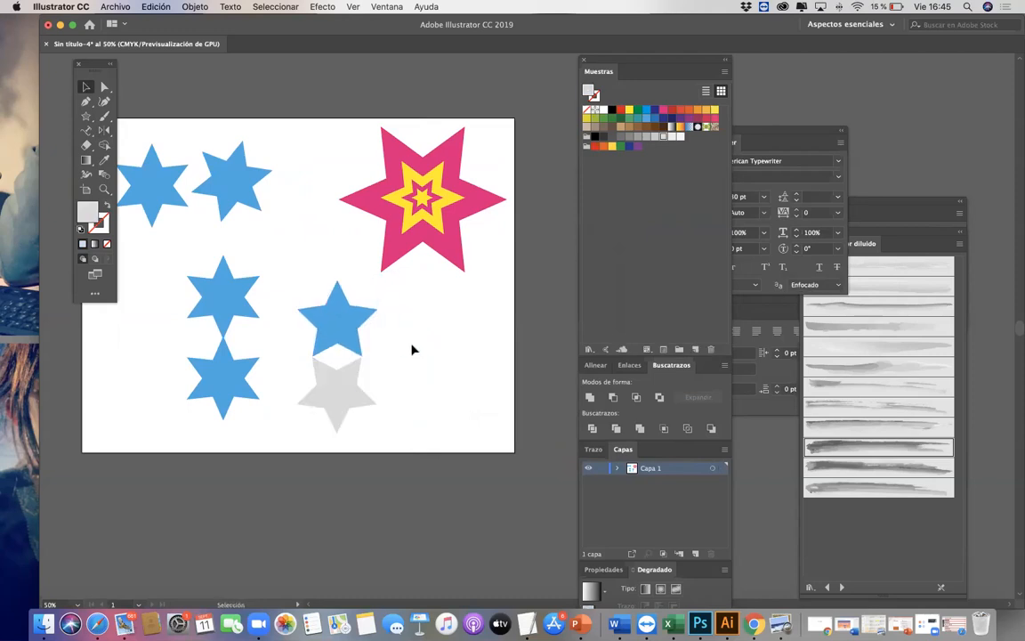
Create a copy of the blue and gray star pair reflected across the vertical axis and place it directly beside the original
left_click(331, 331)
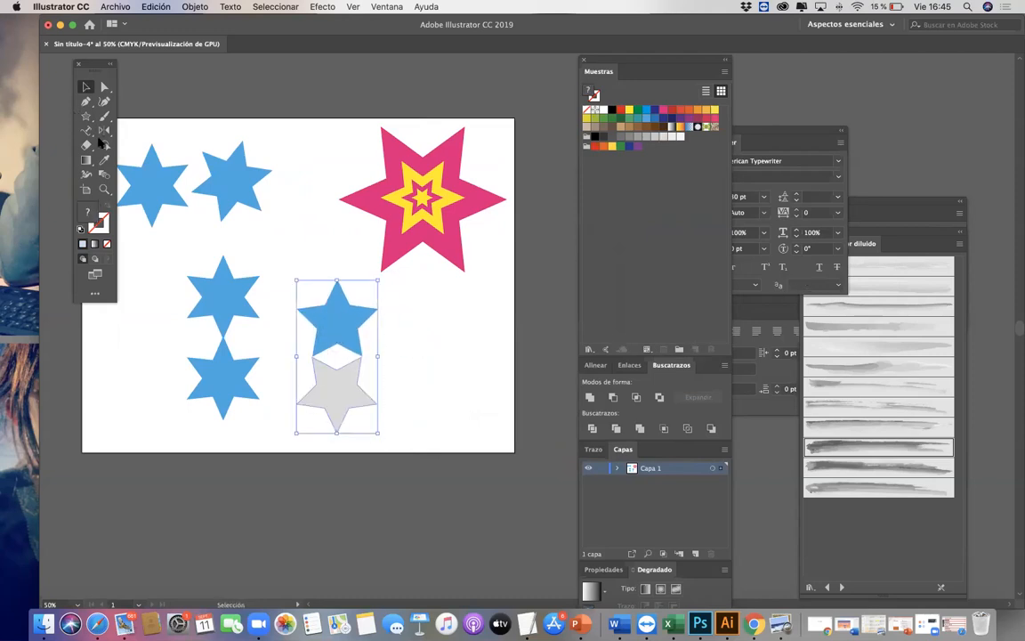
left_click(105, 131)
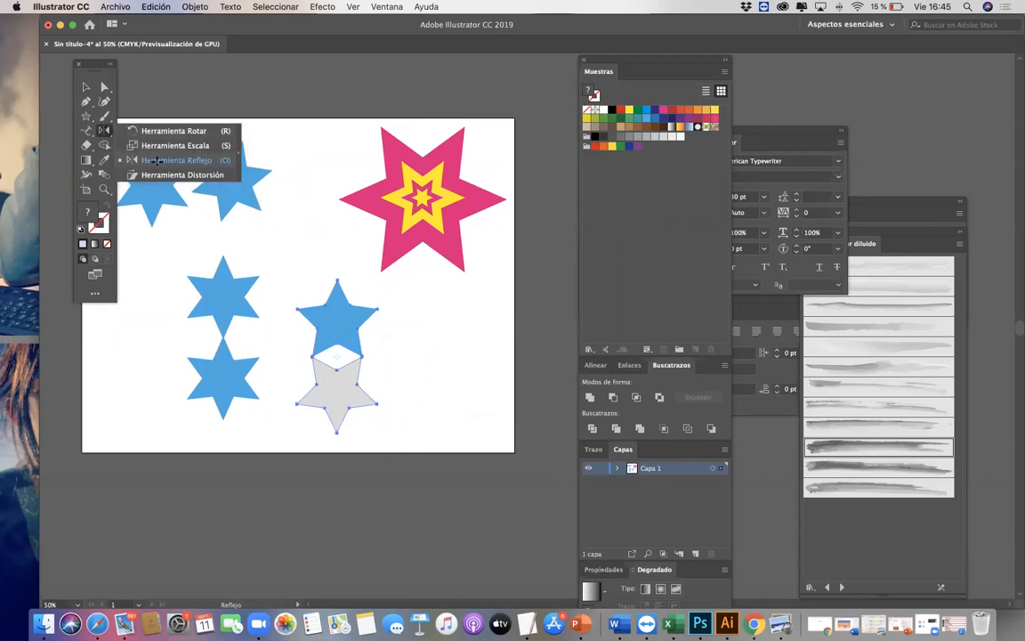
left_click(104, 132)
double_click(104, 131)
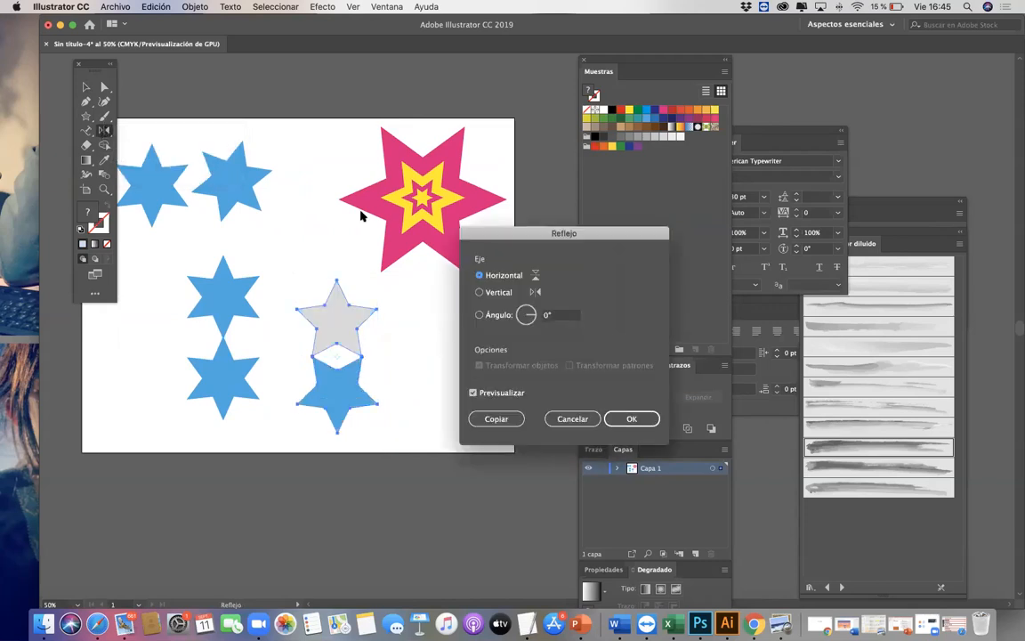
left_click(497, 292)
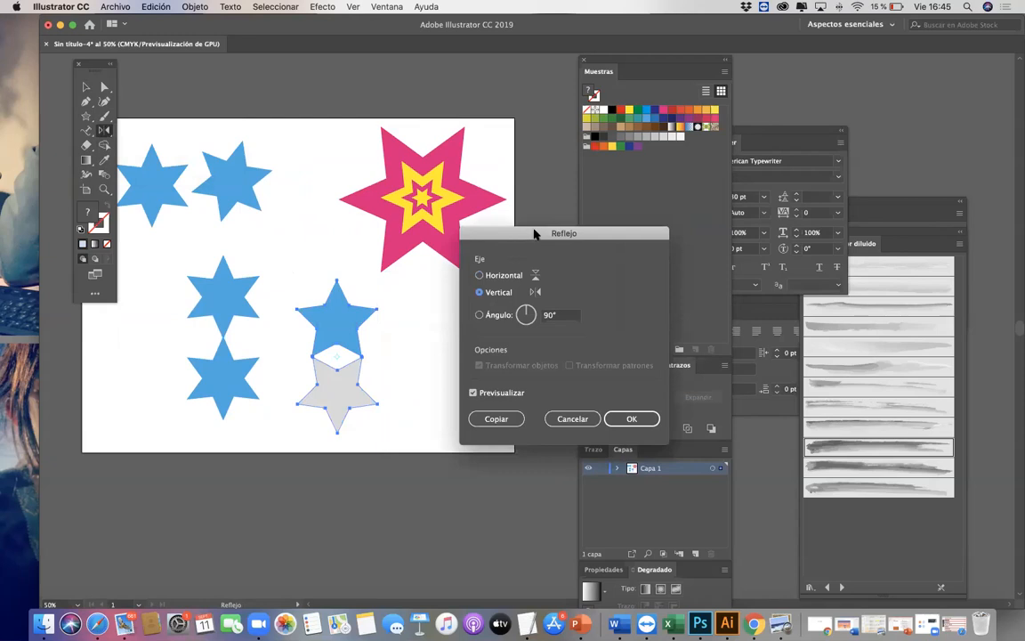
left_click_drag(538, 232, 579, 215)
left_click(538, 402)
left_click(85, 87)
left_click_drag(366, 338, 412, 328)
left_click(478, 361)
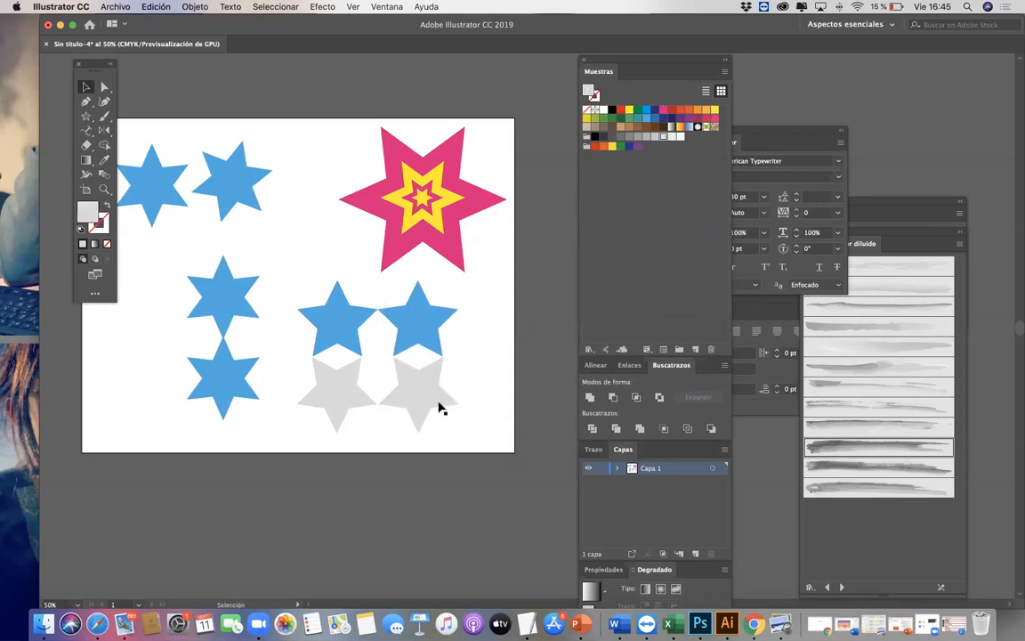
Move the two stacked blue six-pointed stars up between the rotated star and the nested pink and yellow stars
left_click_drag(503, 392, 531, 412)
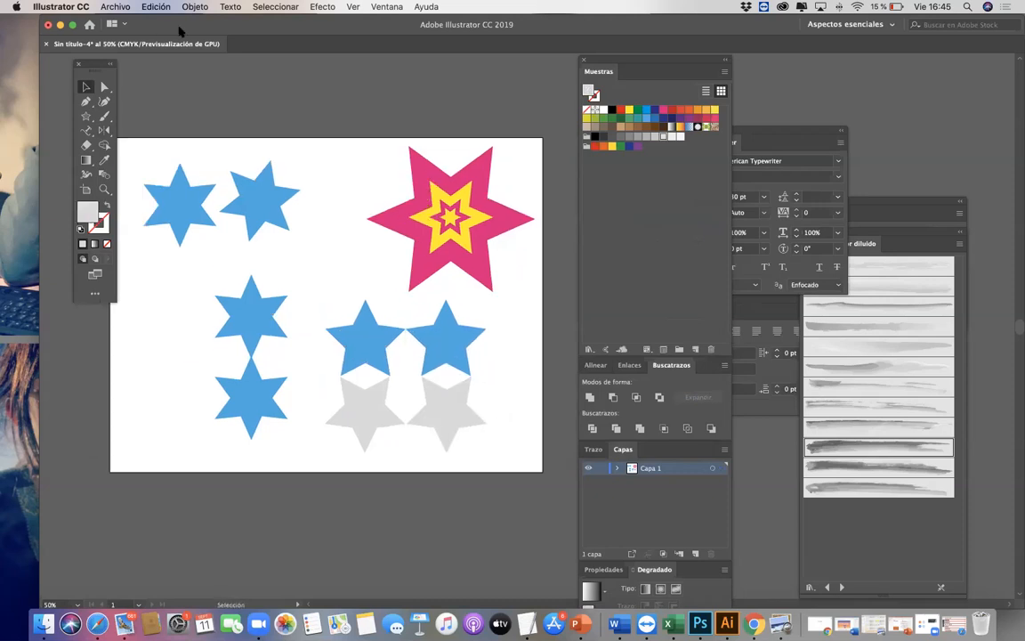
left_click_drag(218, 303, 308, 170)
key("super+z")
left_click(226, 378, "shift")
left_click_drag(176, 316, 205, 304)
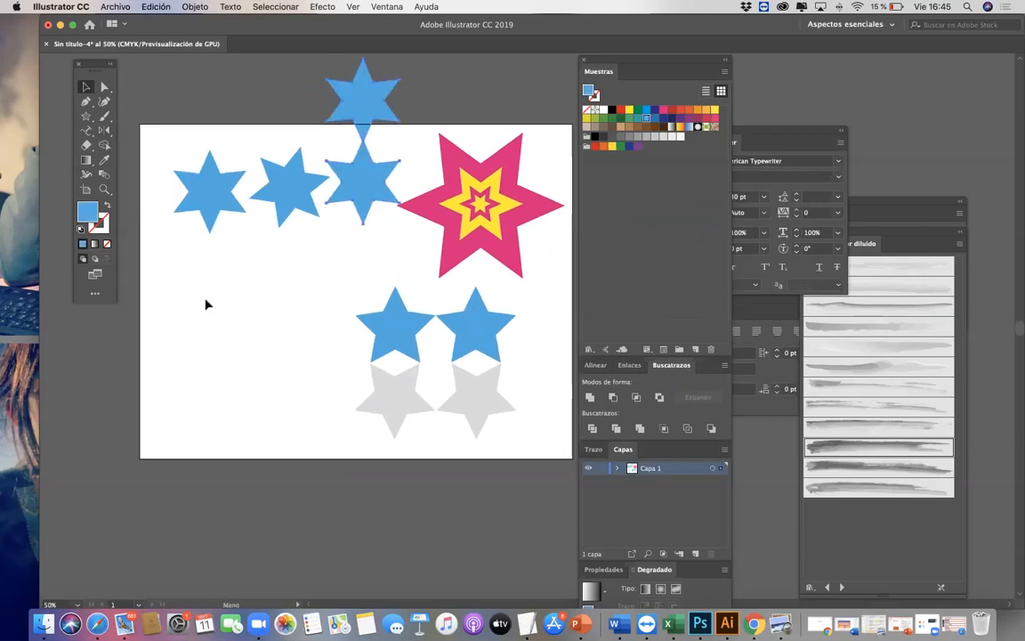
Draw a closed heart shape with the Pen tool in the empty area below the six-pointed stars
left_click(85, 117)
left_click(86, 100)
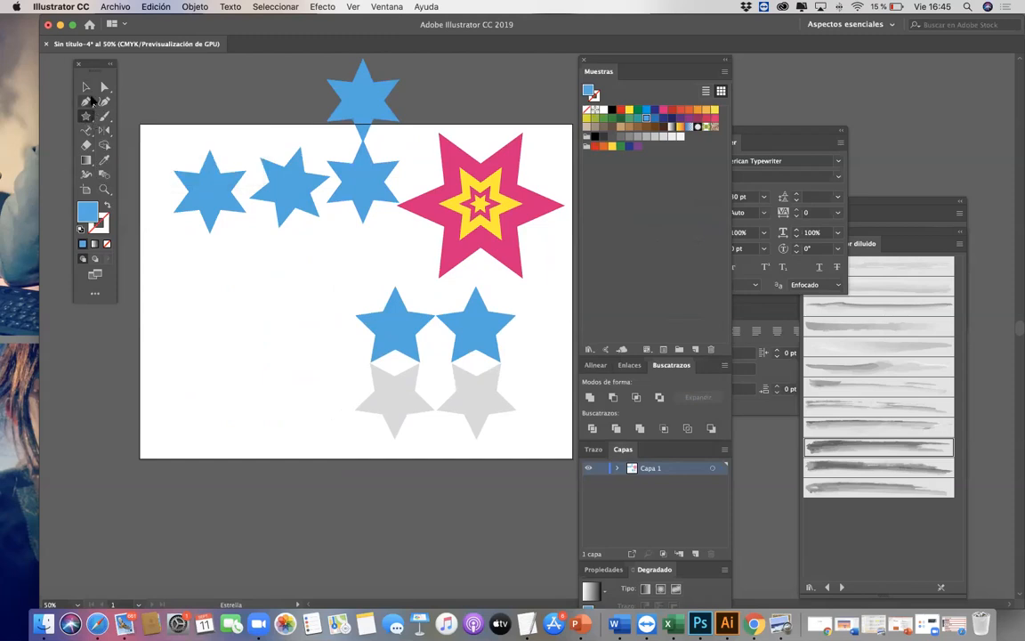
left_click(241, 286)
left_click_drag(215, 269, 184, 273)
left_click_drag(242, 346, 265, 324)
mouse_move(276, 269)
left_mouse_down()
mouse_move(280, 279)
mouse_move(294, 273)
left_mouse_up()
left_click(242, 288)
Fill the heart with dark red and position it below the row of six-pointed stars
left_click(85, 87)
left_click_drag(198, 277, 175, 297)
scroll(504, 195, "left", 3)
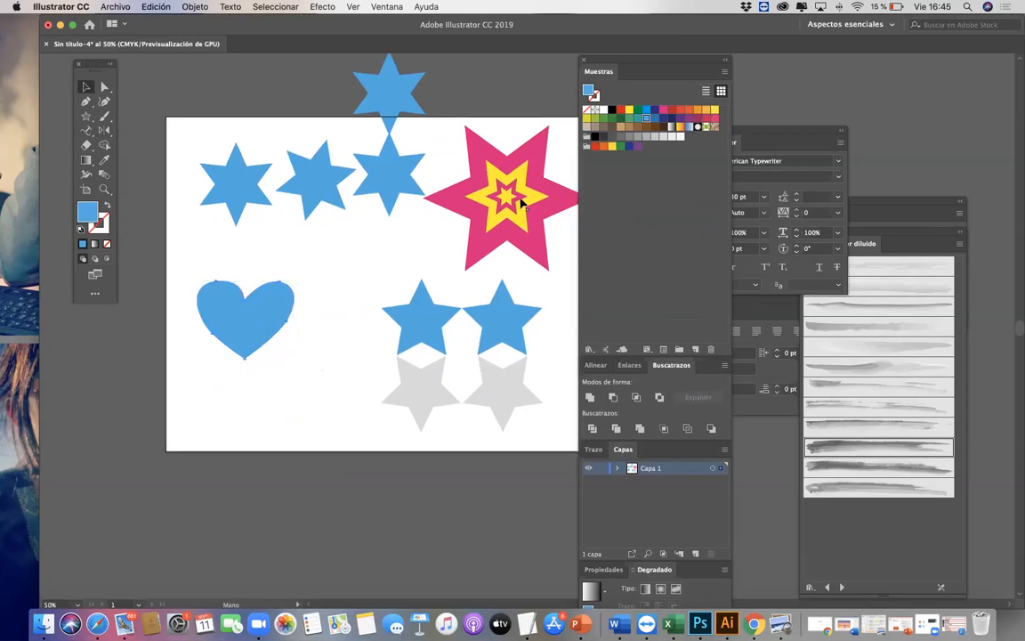
left_click(680, 109)
left_click(671, 111)
left_click_drag(228, 292, 225, 276)
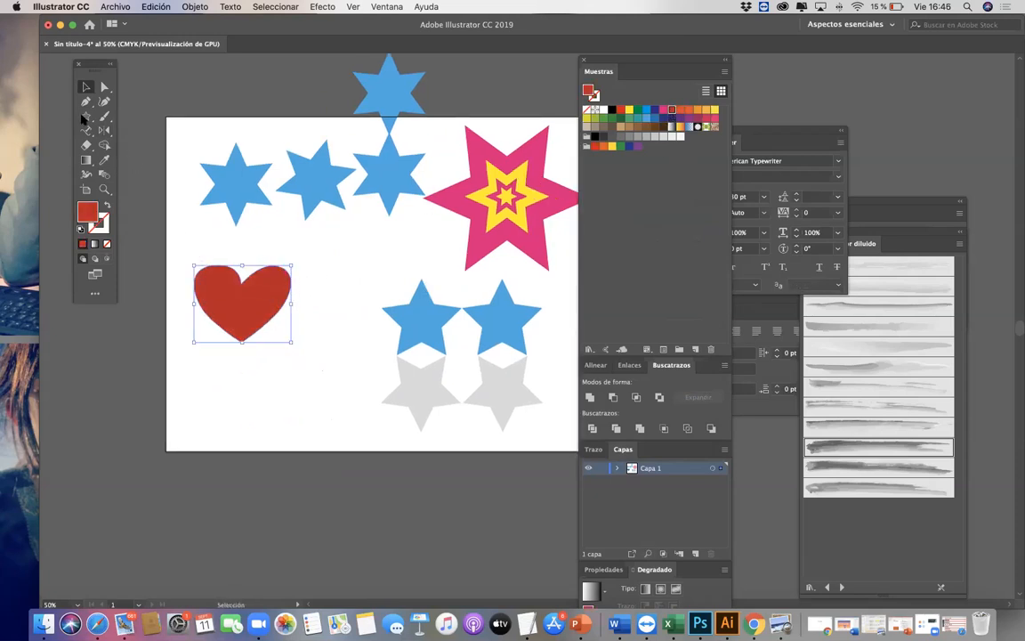
Create a copy of the heart reflected across the horizontal axis and place it tip to tip beneath the original
double_click(104, 129)
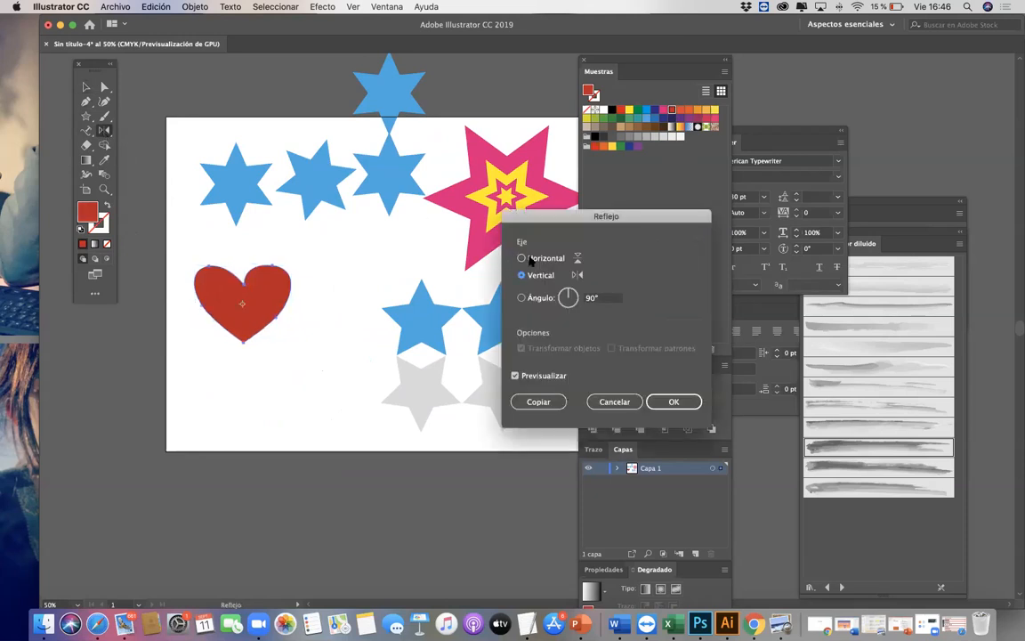
left_click(523, 258)
left_click(537, 401)
left_click(86, 87)
left_click_drag(255, 278, 241, 352)
left_click(306, 453)
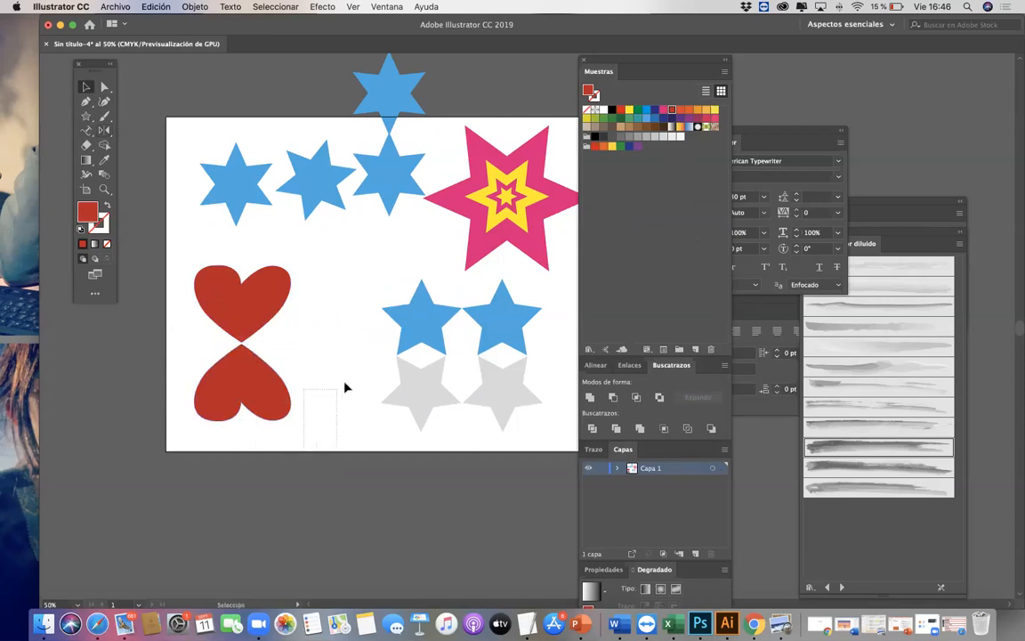
Create a copy of the upper heart reflected across the vertical axis and place it beside the original
scroll(346, 387, "right", 1)
left_click(210, 274)
left_click(105, 130)
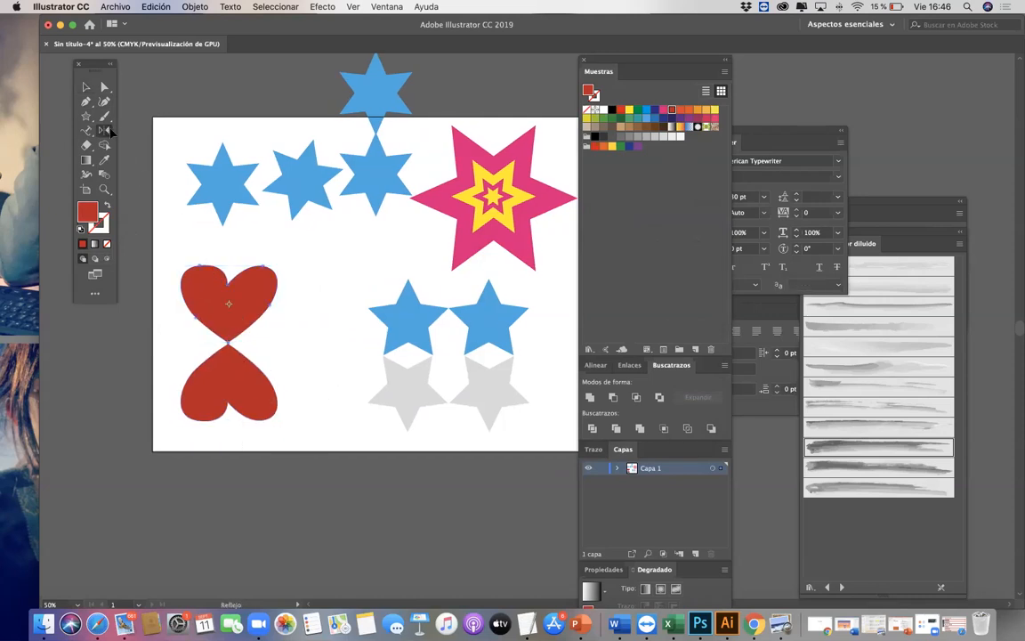
double_click(104, 130)
left_click(521, 275)
left_click(537, 401)
left_click(85, 87)
left_click_drag(231, 319, 327, 316)
left_click(326, 413)
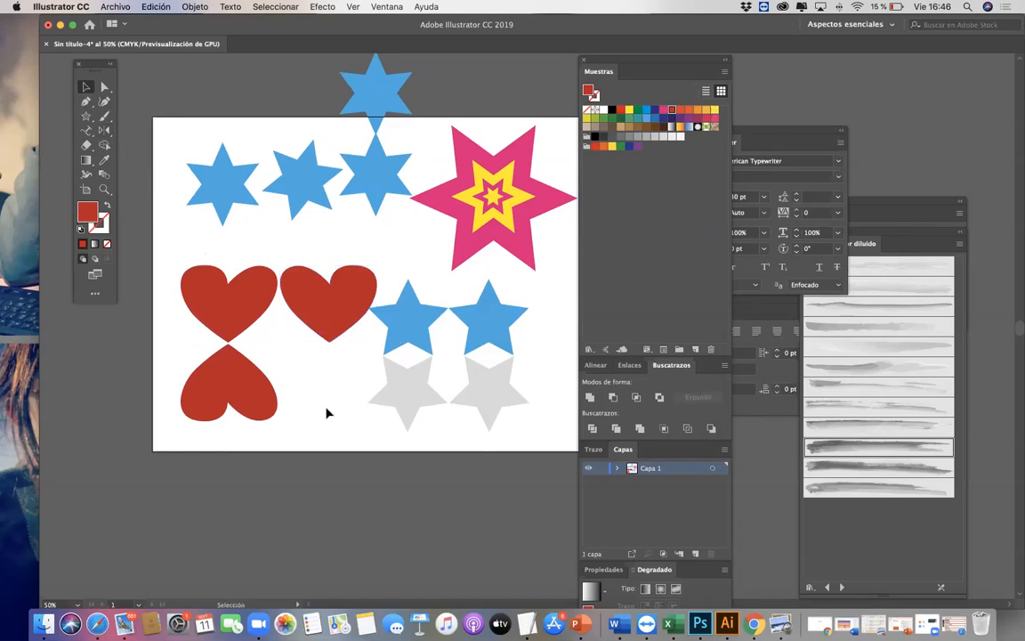
Close the gap between the two upright hearts and move all three hearts toward the artboard's left edge
left_click_drag(311, 320, 309, 320)
left_click(309, 439)
left_click_drag(309, 439, 250, 272)
left_click_drag(318, 289, 291, 287)
left_click(324, 429)
scroll(327, 427, "up", 2)
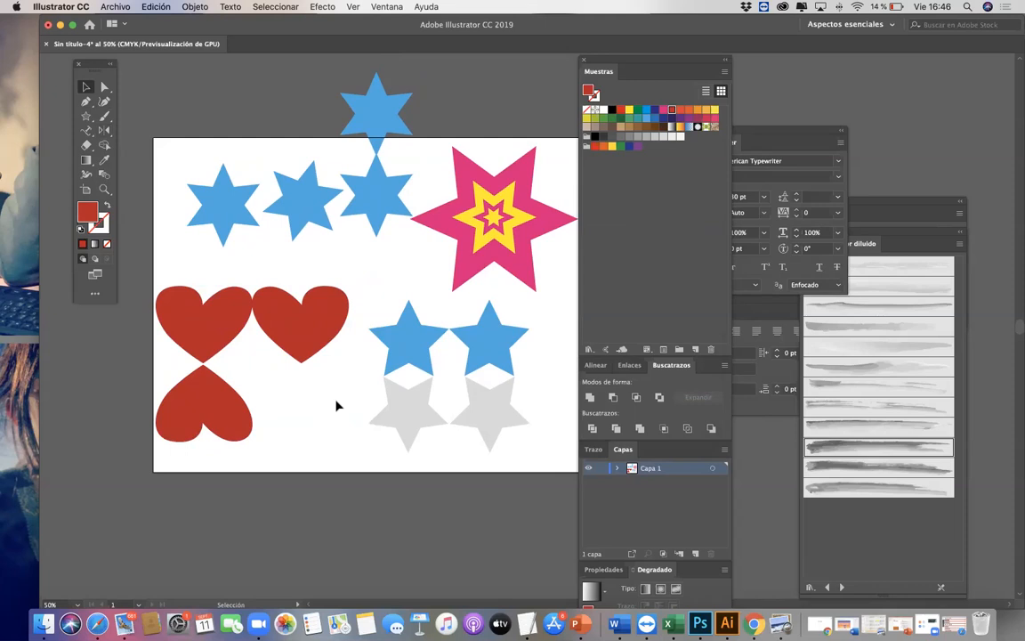
scroll(334, 407, "up", 2)
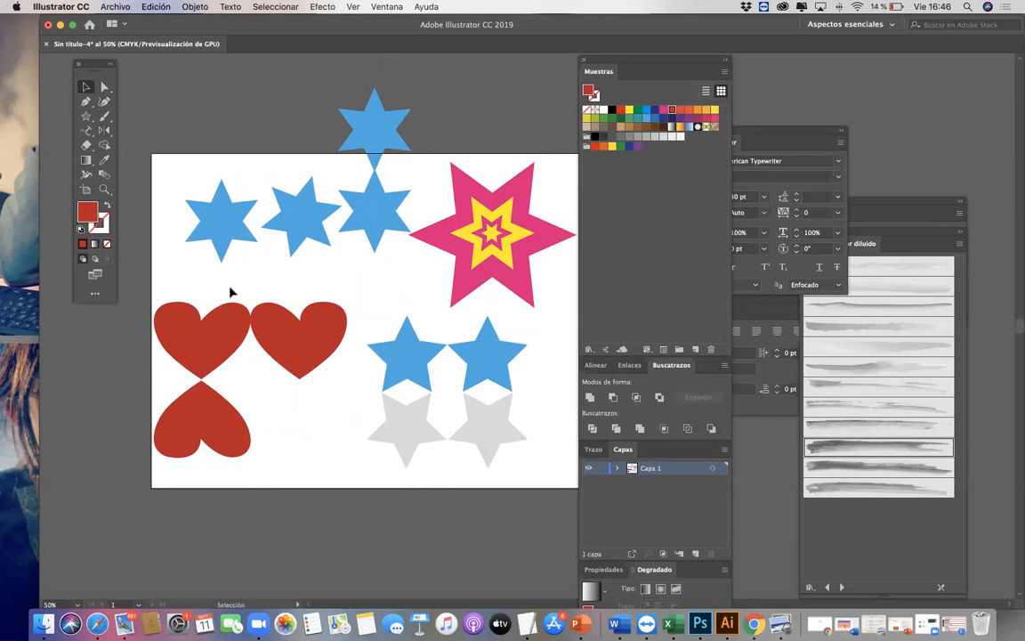
Delete the two reflected heart copies, keeping only the original upright heart
left_click_drag(290, 448, 295, 437)
left_click(294, 436)
left_click(225, 355)
left_click(303, 345)
key("Delete")
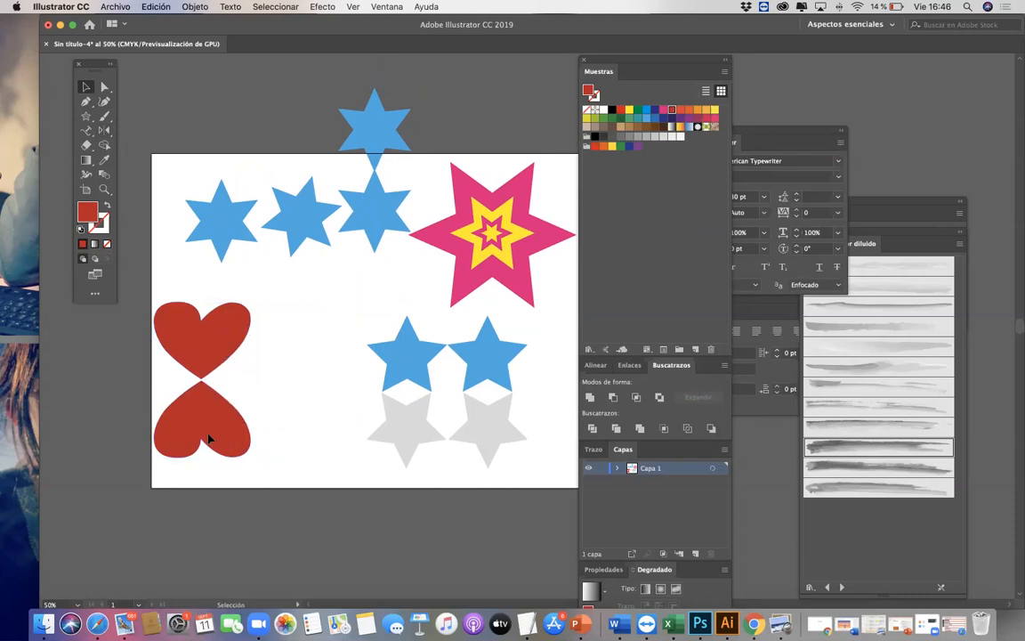
left_click(209, 438)
key("Delete")
left_click_drag(212, 343, 239, 332)
left_click(245, 414)
left_click(214, 322)
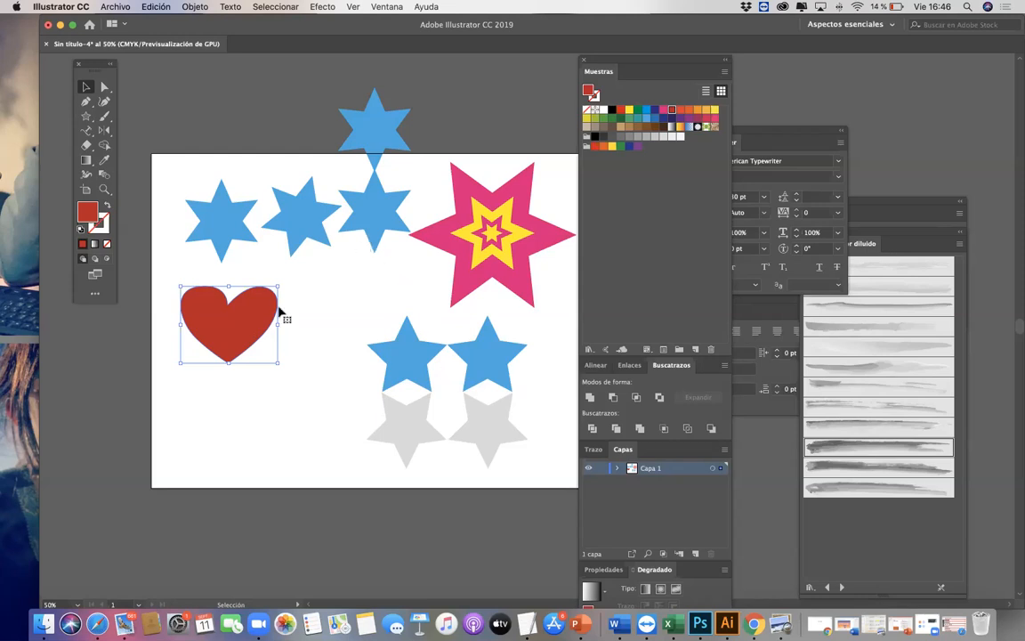
left_click(105, 132)
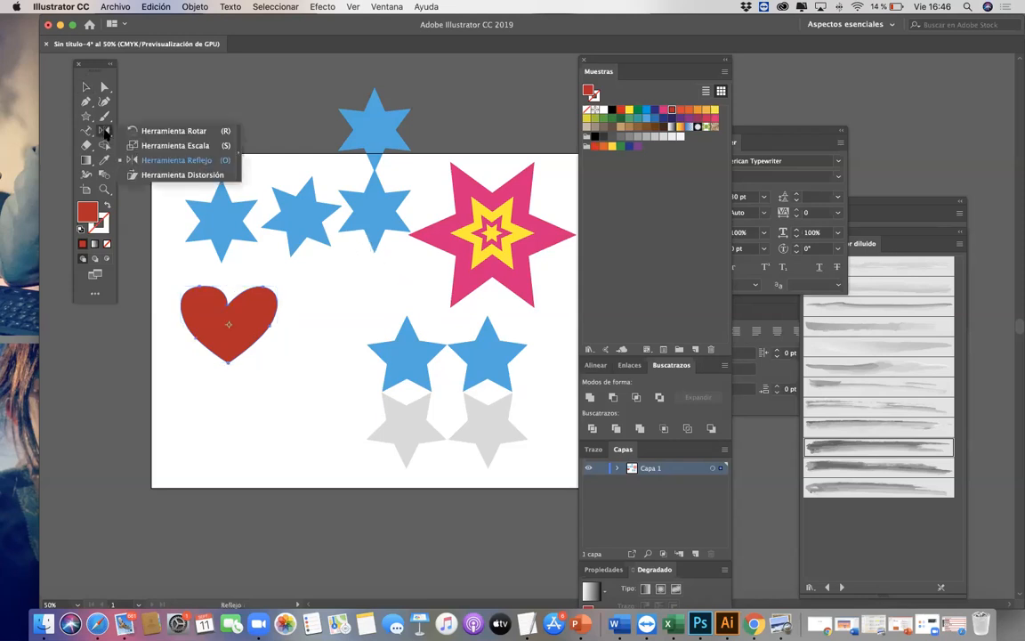
left_click(198, 161)
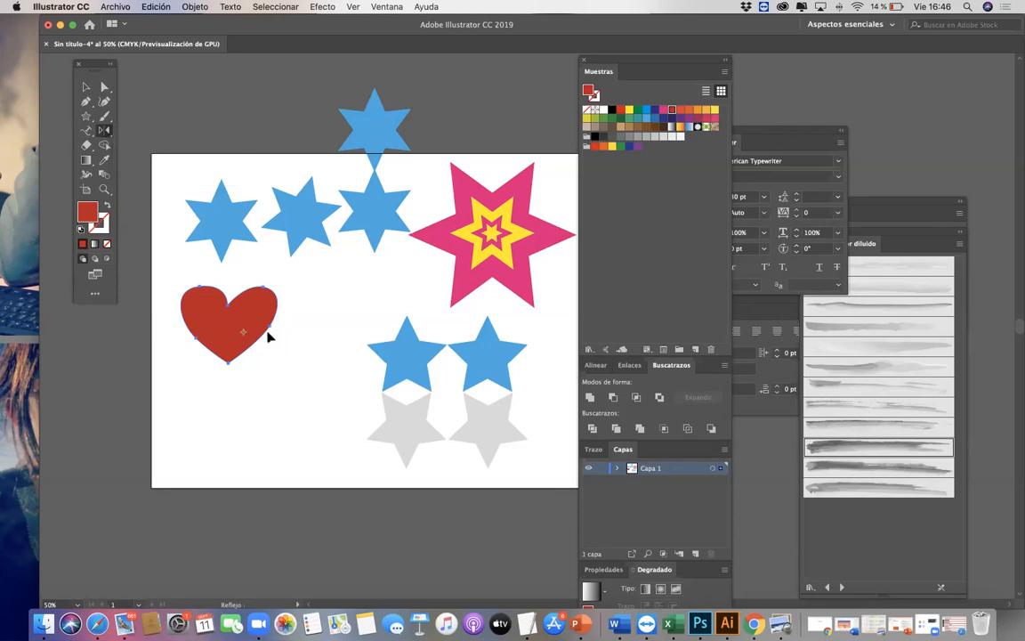
key("super+z")
double_click(105, 132)
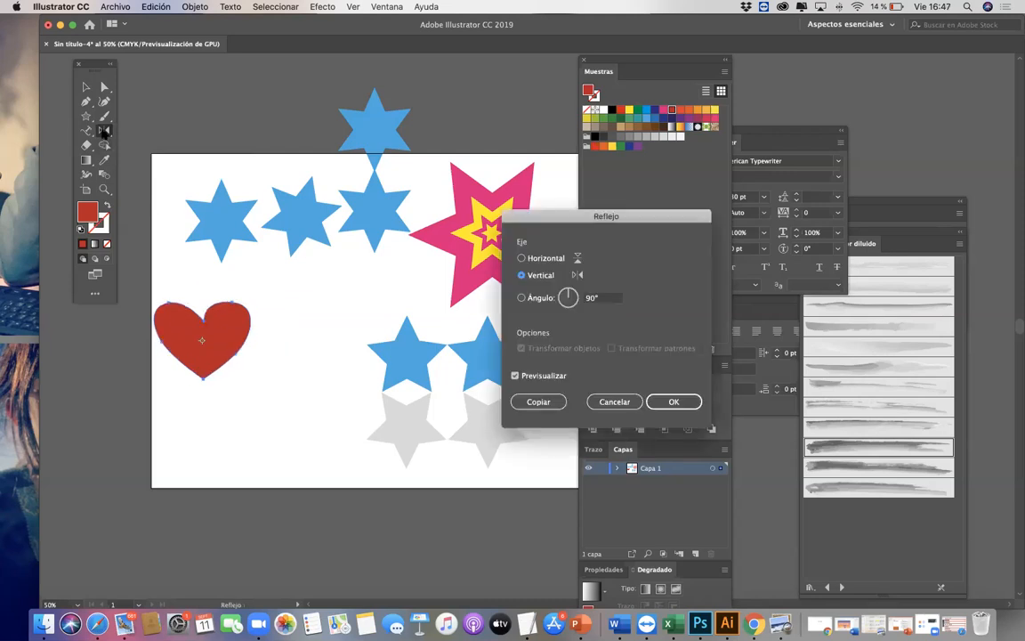
left_click_drag(578, 213, 360, 171)
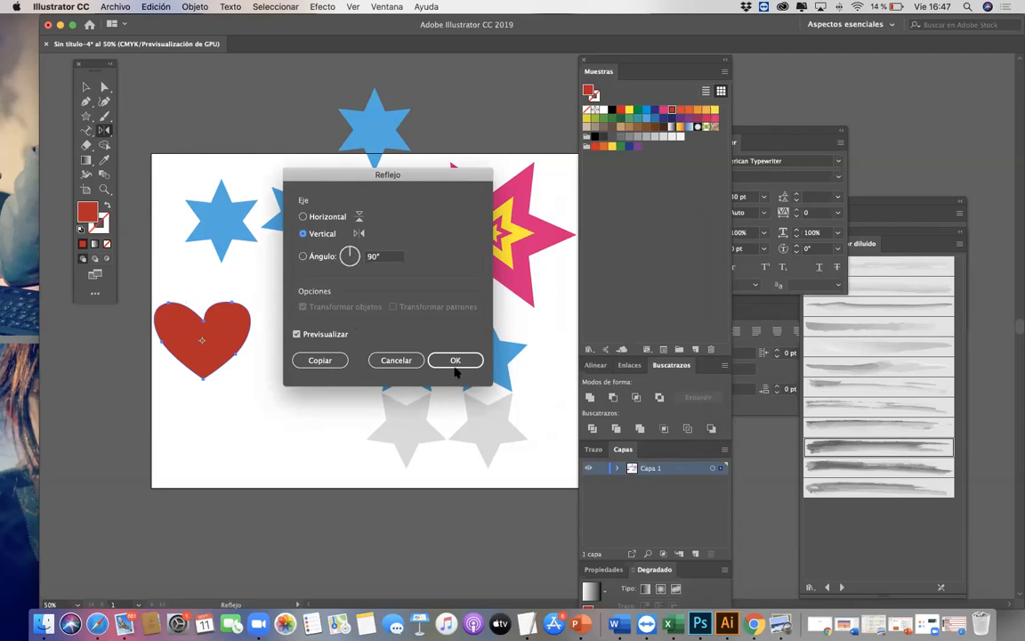
left_click(396, 360)
left_click(97, 623)
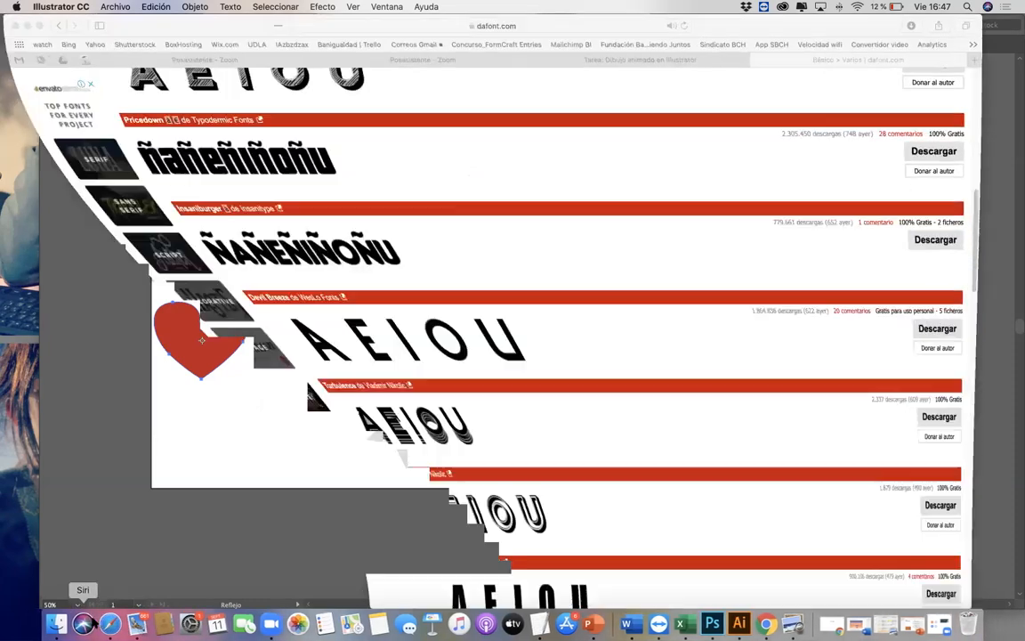
left_click(26, 26)
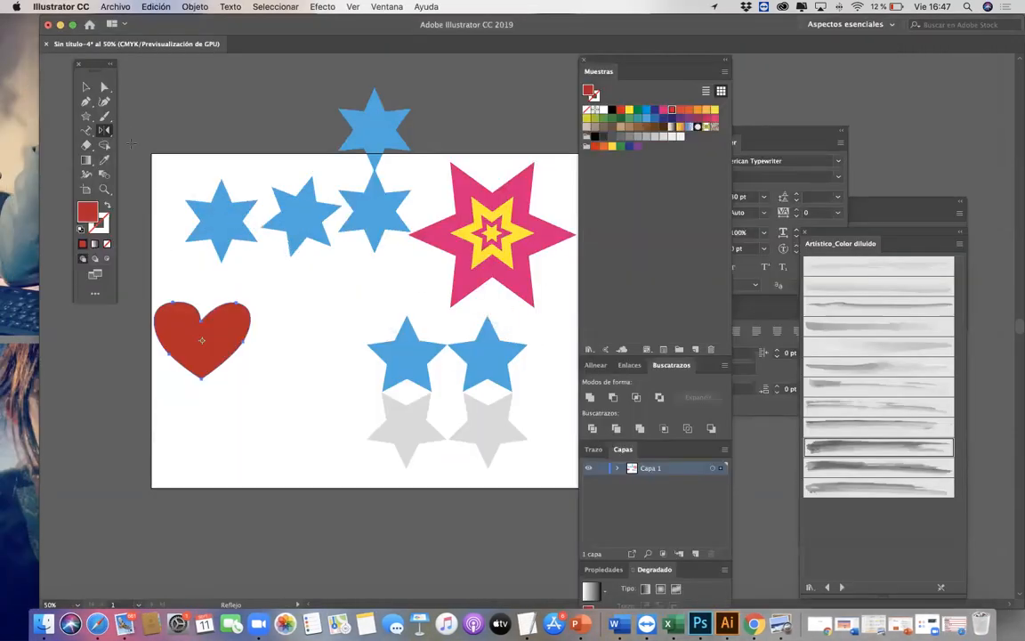
Skew the red heart freehand with the Shear tool and move it slightly up and to the right
left_click(108, 130)
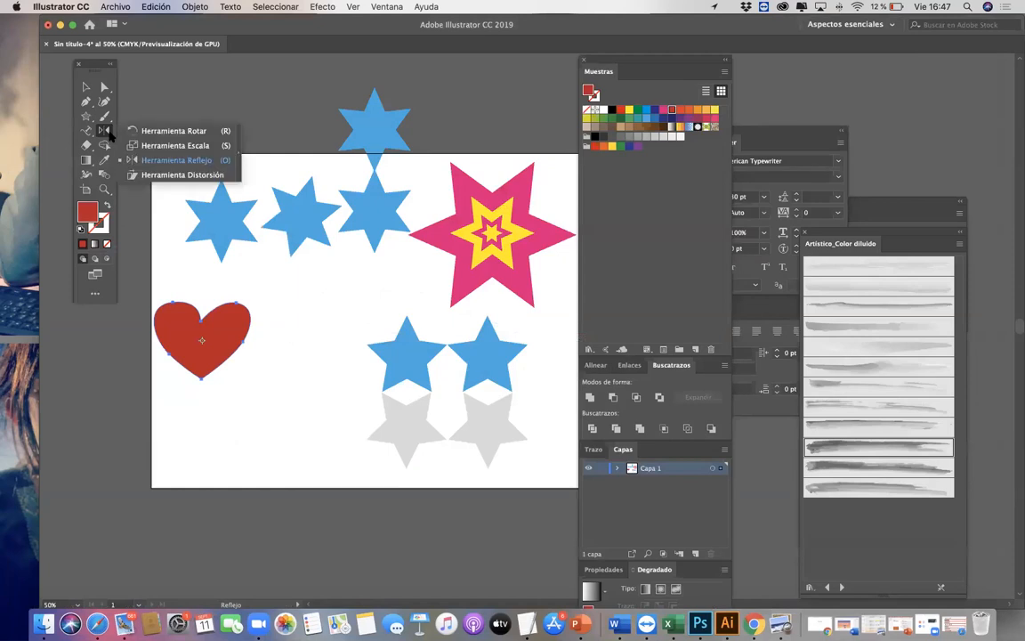
left_click(157, 175)
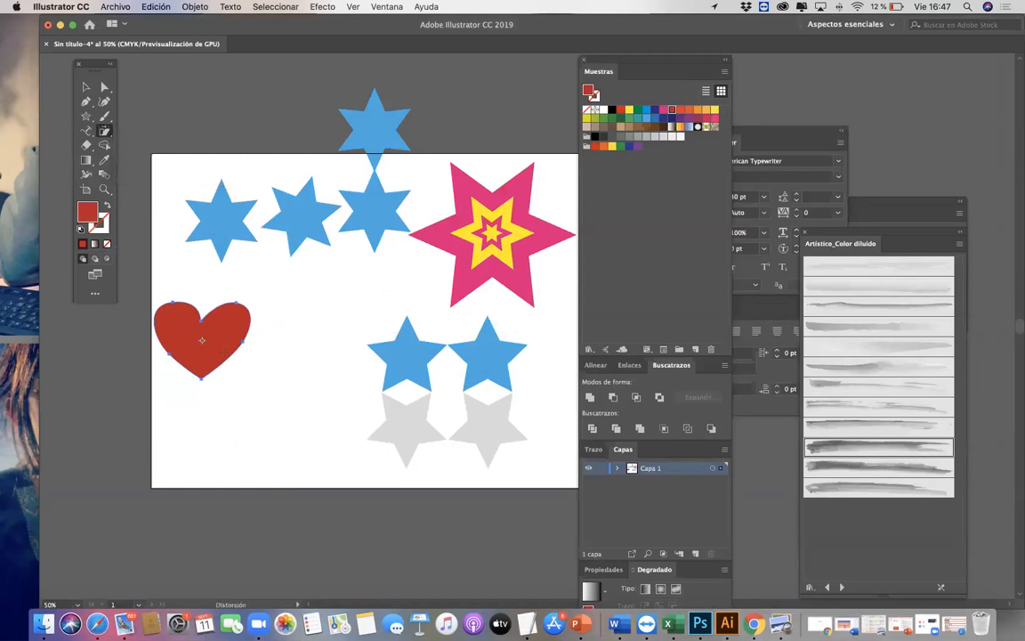
left_click_drag(233, 349, 244, 365)
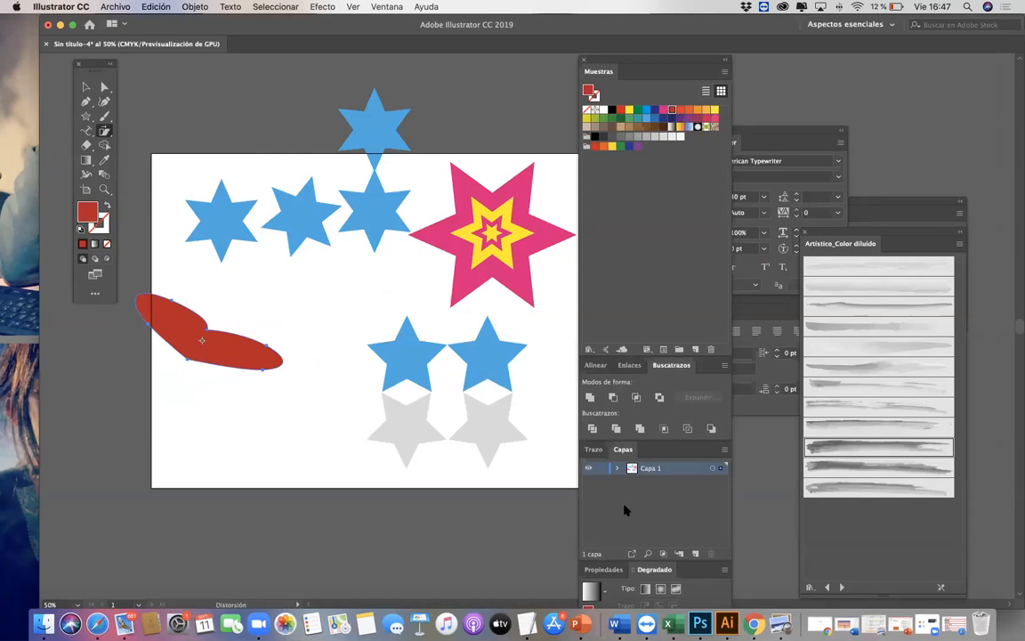
left_click_drag(319, 292, 326, 318)
left_click_drag(420, 347, 417, 329)
left_click_drag(279, 328, 224, 278)
left_click(86, 87)
left_click_drag(227, 339, 252, 329)
Skew the left gray five-pointed star slightly with the Shear tool
left_click(393, 414)
left_click(104, 131)
mouse_move(382, 437)
left_mouse_down()
mouse_move(361, 463)
mouse_move(367, 445)
mouse_move(389, 440)
left_mouse_up()
left_click(85, 88)
left_click(431, 456)
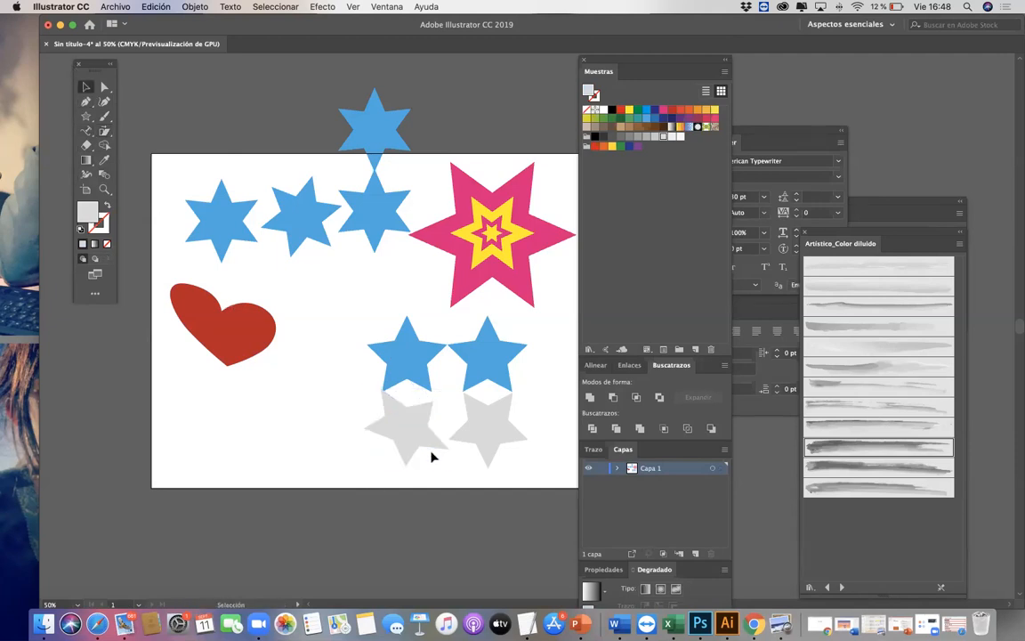
Adjust the skewed gray star under its blue star and move both away from the other star pair
left_click(432, 447)
left_click(104, 86)
left_click(436, 406)
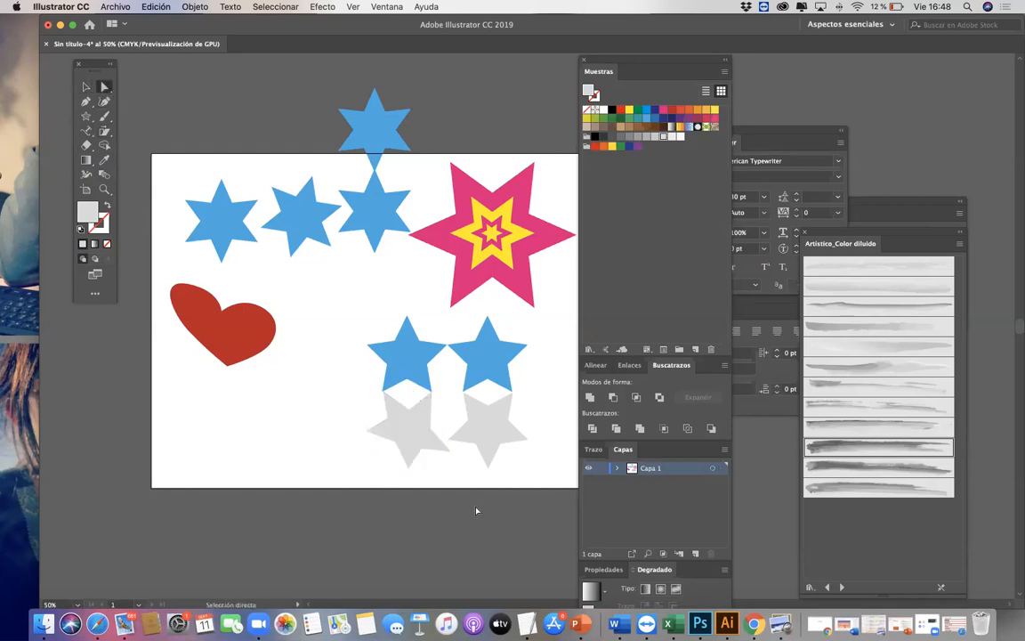
key("v")
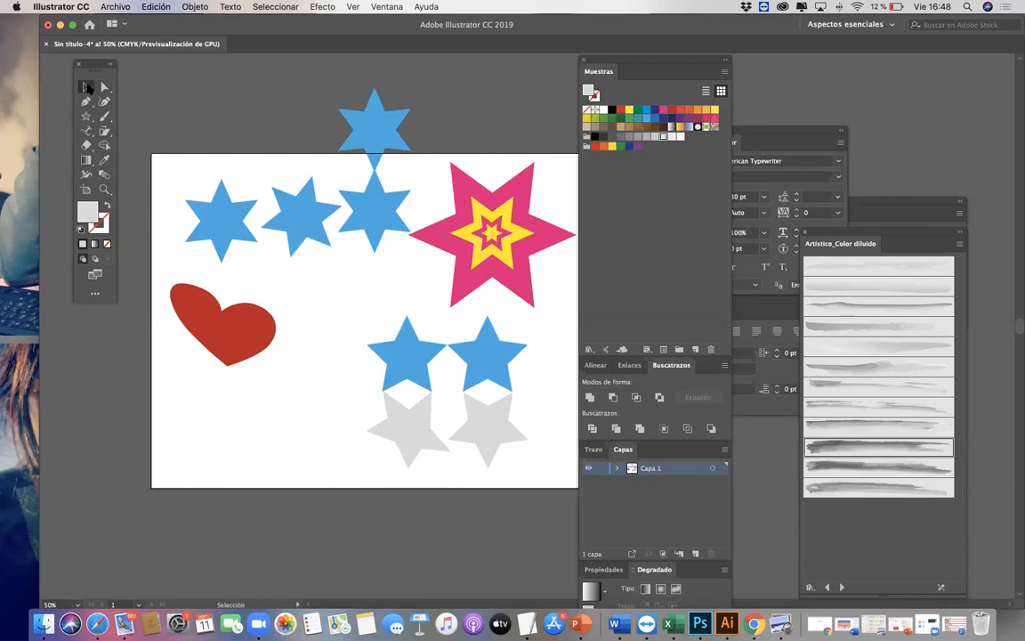
left_click_drag(414, 359, 384, 355)
left_click(398, 388)
Skew the left gray star more strongly with the Shear tool and move it up beneath its blue star
left_click(367, 415)
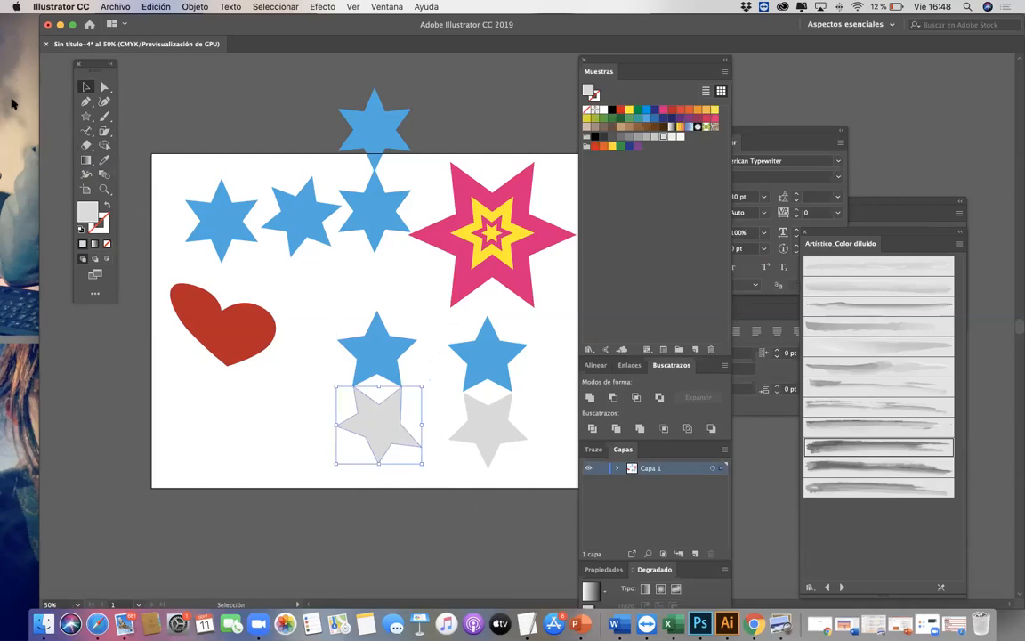
left_click(105, 131)
left_click_drag(402, 442, 374, 442)
key("super+z")
left_click_drag(373, 437, 361, 405)
key("super+z")
key("v")
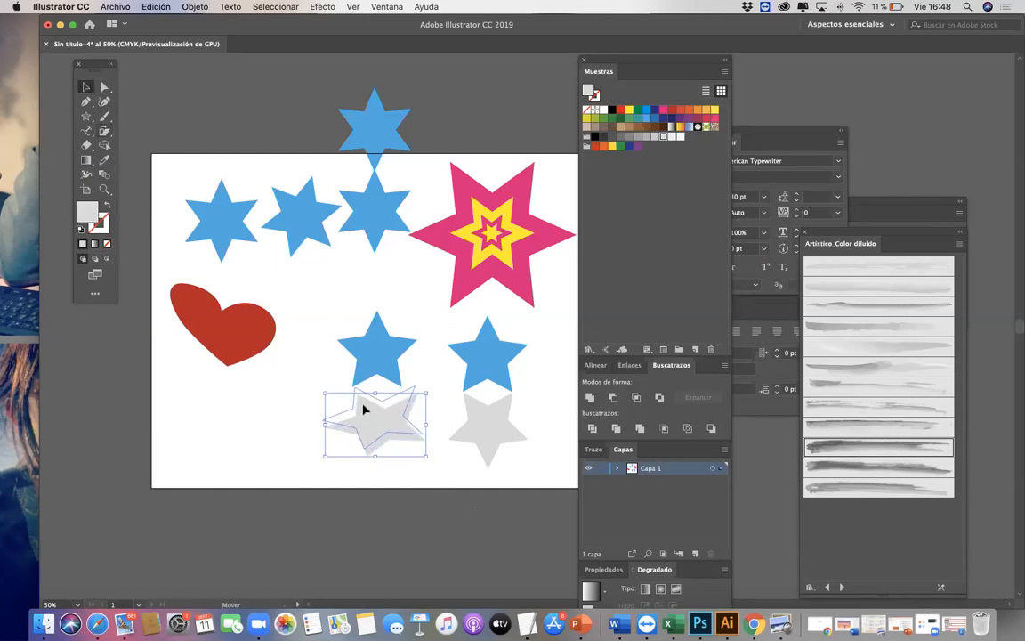
left_click(104, 87)
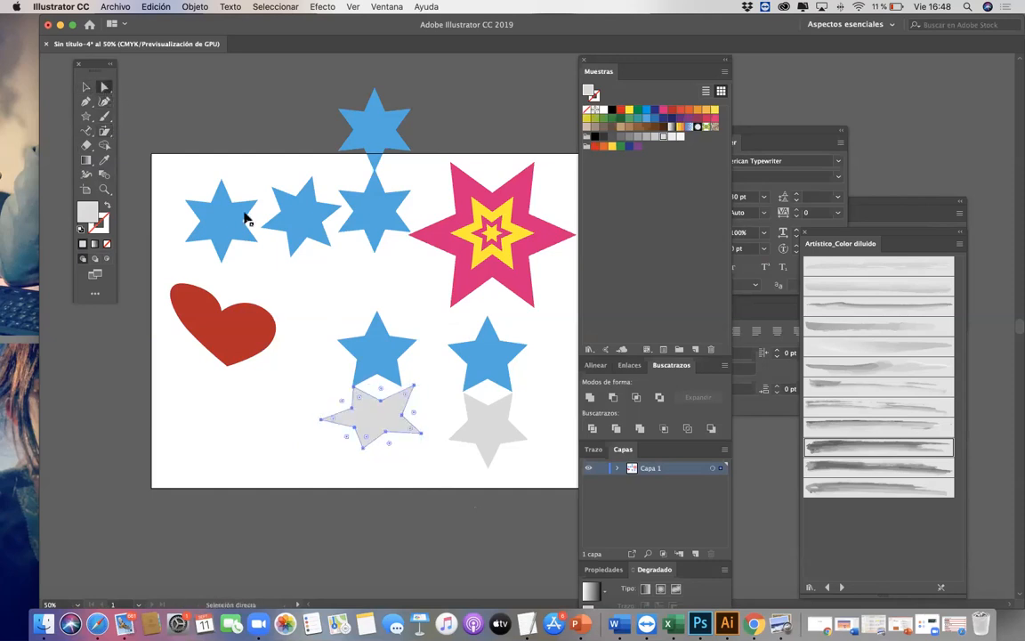
Pull the skewed gray star's upper-right anchor point in to meet the foot of the blue star above it, and deselect the star
left_click(418, 393)
left_click(403, 389)
left_click_drag(403, 387, 402, 388)
left_click(437, 453)
scroll(338, 483, "right", 1)
scroll(338, 482, "up", 1)
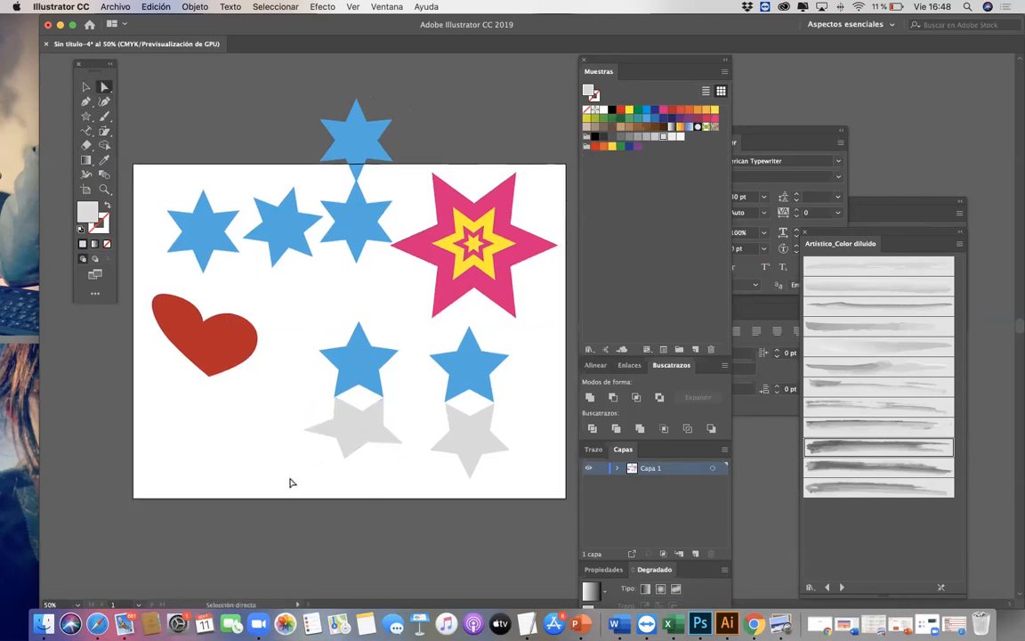
Move the blue six-pointed star from above the artboard to just below the second star in the row, and deselect it
left_click(85, 87)
scroll(193, 133, "down", 2)
scroll(193, 133, "left", 1)
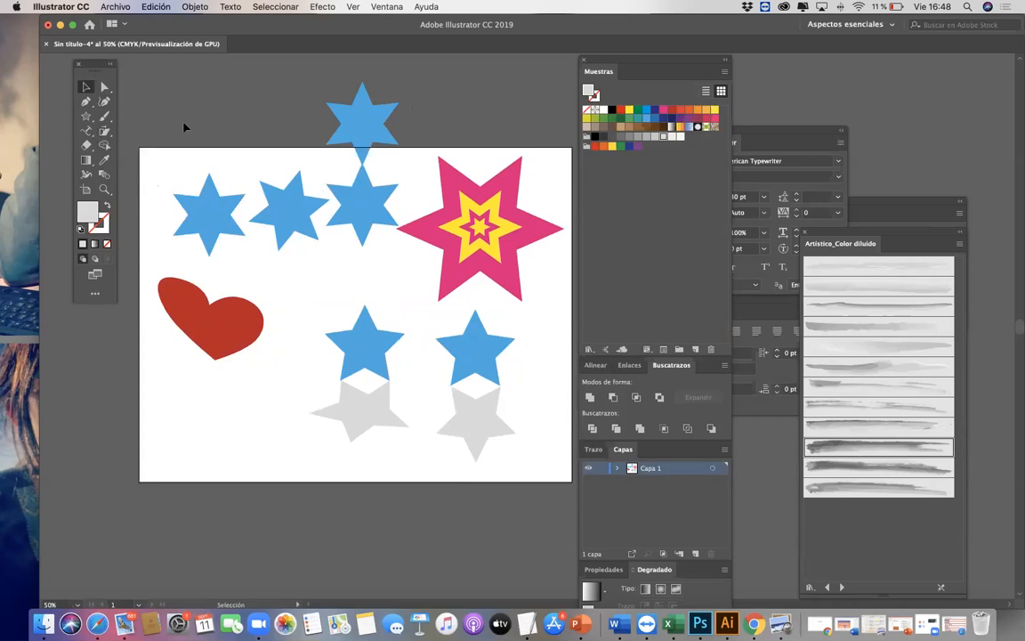
left_click_drag(378, 127, 318, 288)
left_click(306, 115)
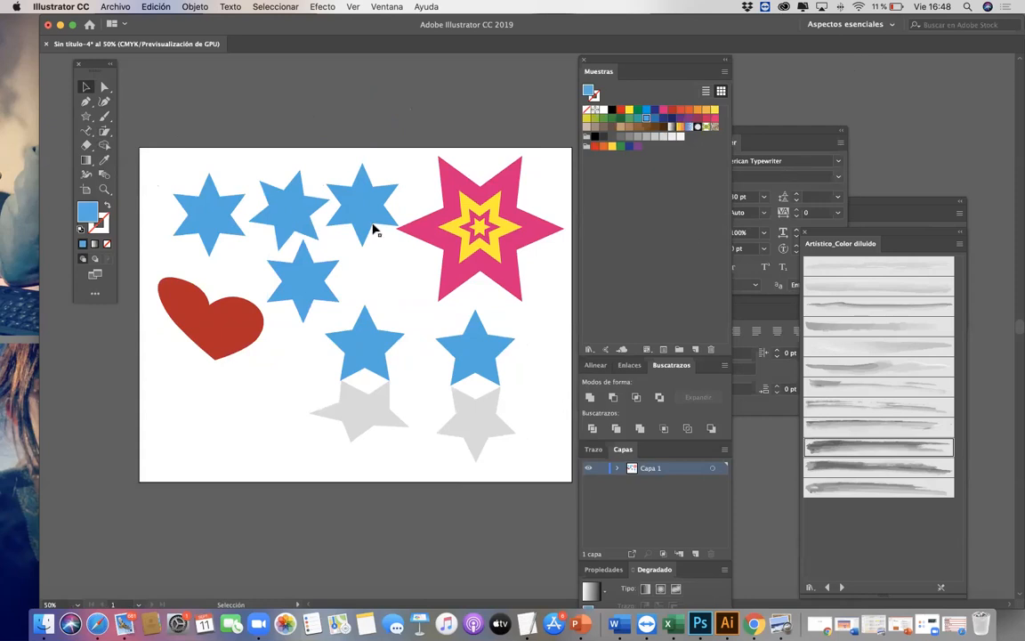
left_click(105, 131)
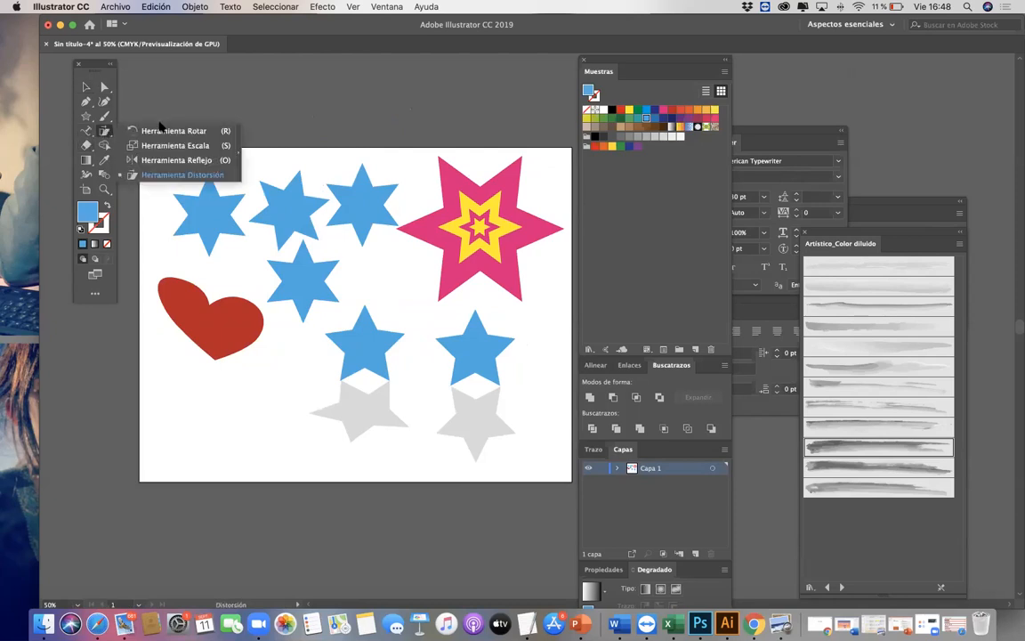
left_click(88, 132)
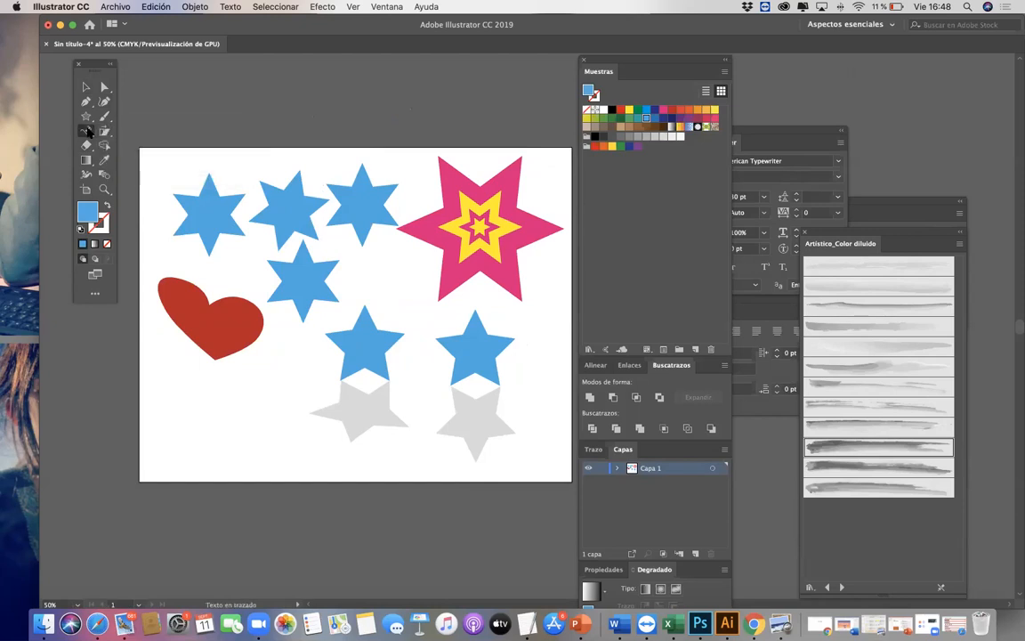
left_click(86, 86)
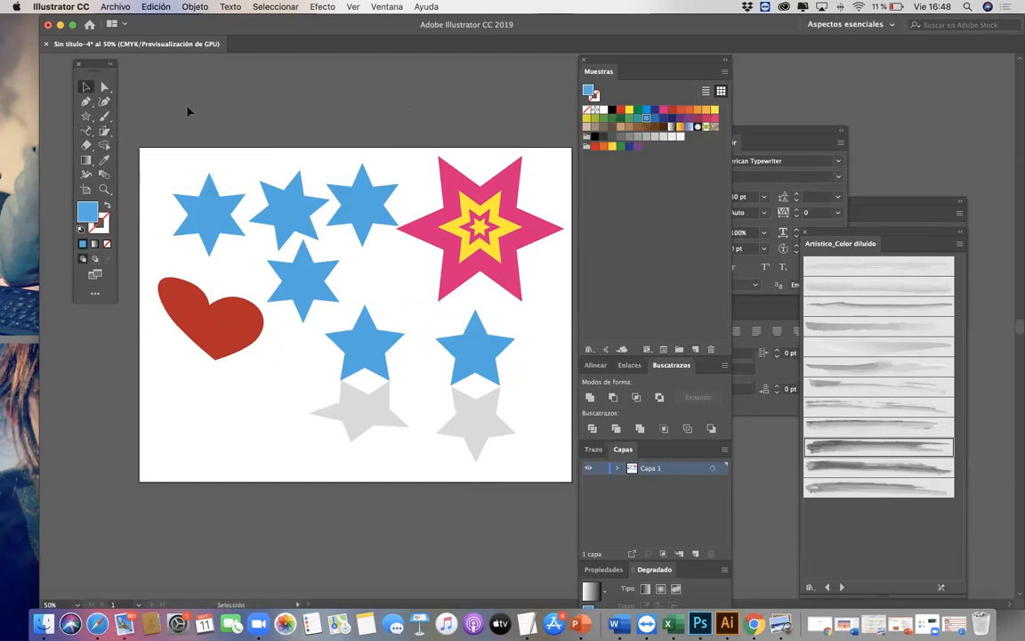
Move the docked Swatches, Pathfinder and Layers panel group clear of the artboard, next to the brush library
left_click_drag(696, 60, 763, 45)
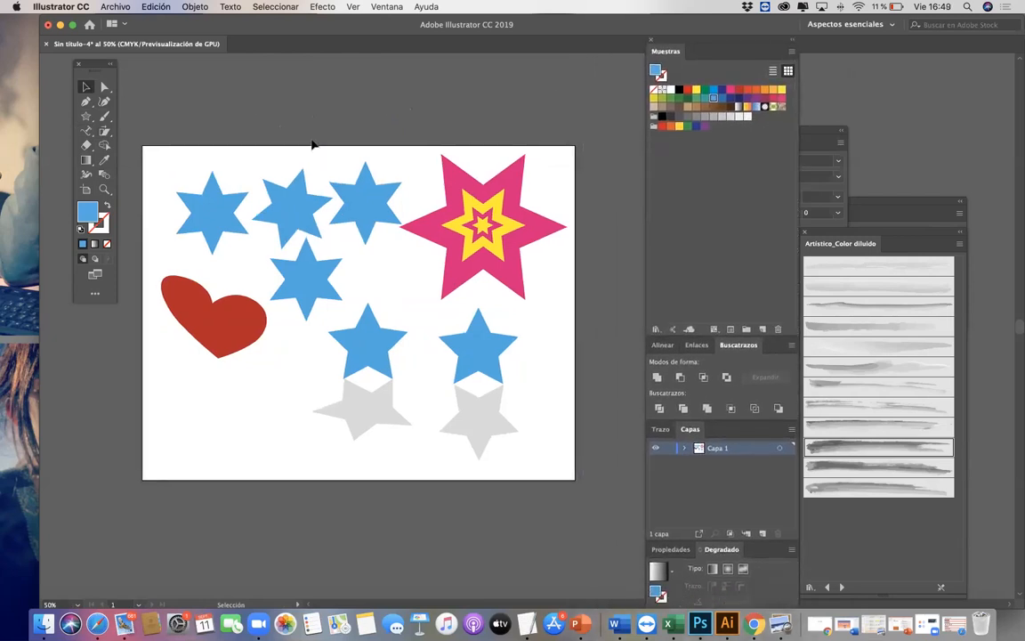
scroll(226, 122, "down", 1)
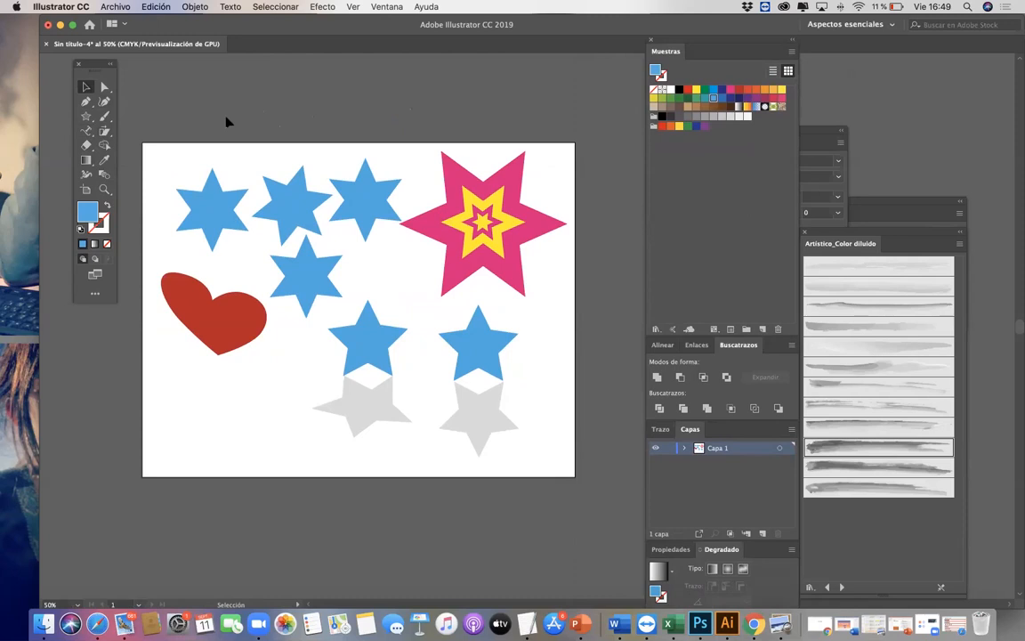